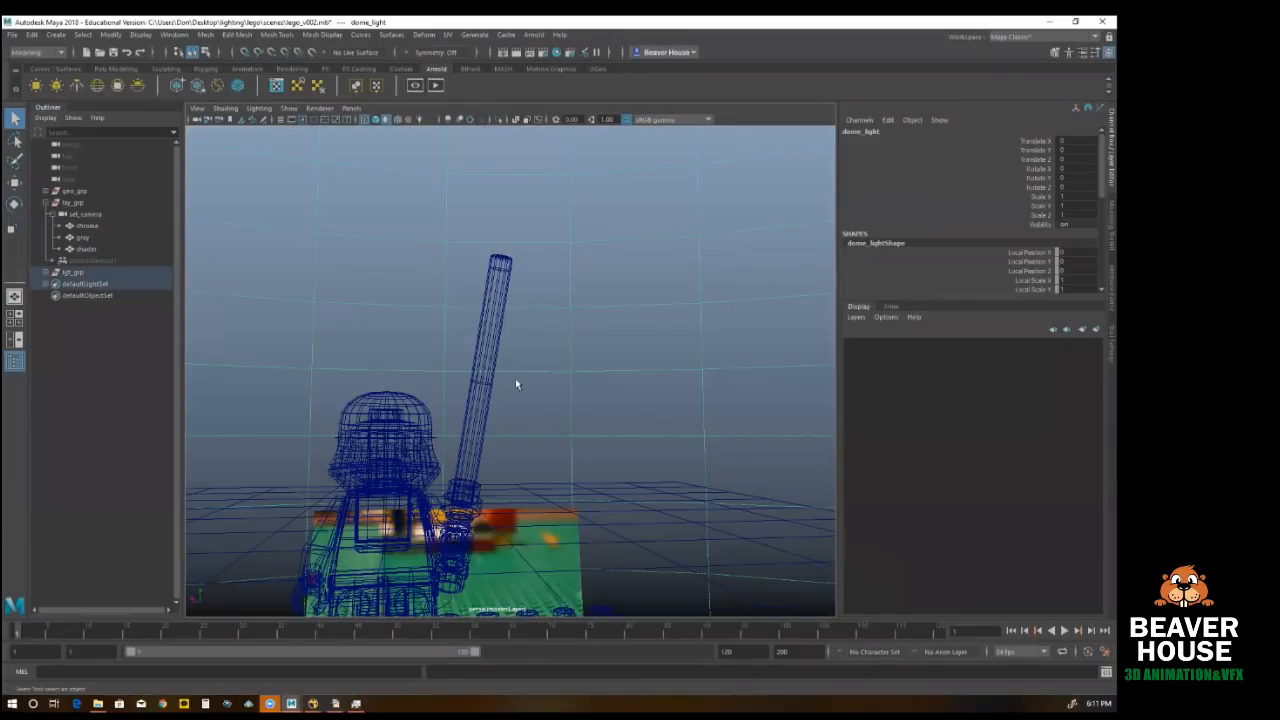
# Step: Display the perspective view shaded, with the dome light's HDR image textured around the Lego figure
pyautogui.keyDown('alt'); pyautogui.moveTo(454, 386); pyautogui.dragTo(297, 364, button='right'); pyautogui.keyUp('alt')
pyautogui.keyDown('alt'); pyautogui.moveTo(525, 358); pyautogui.dragTo(582, 199); pyautogui.keyUp('alt')
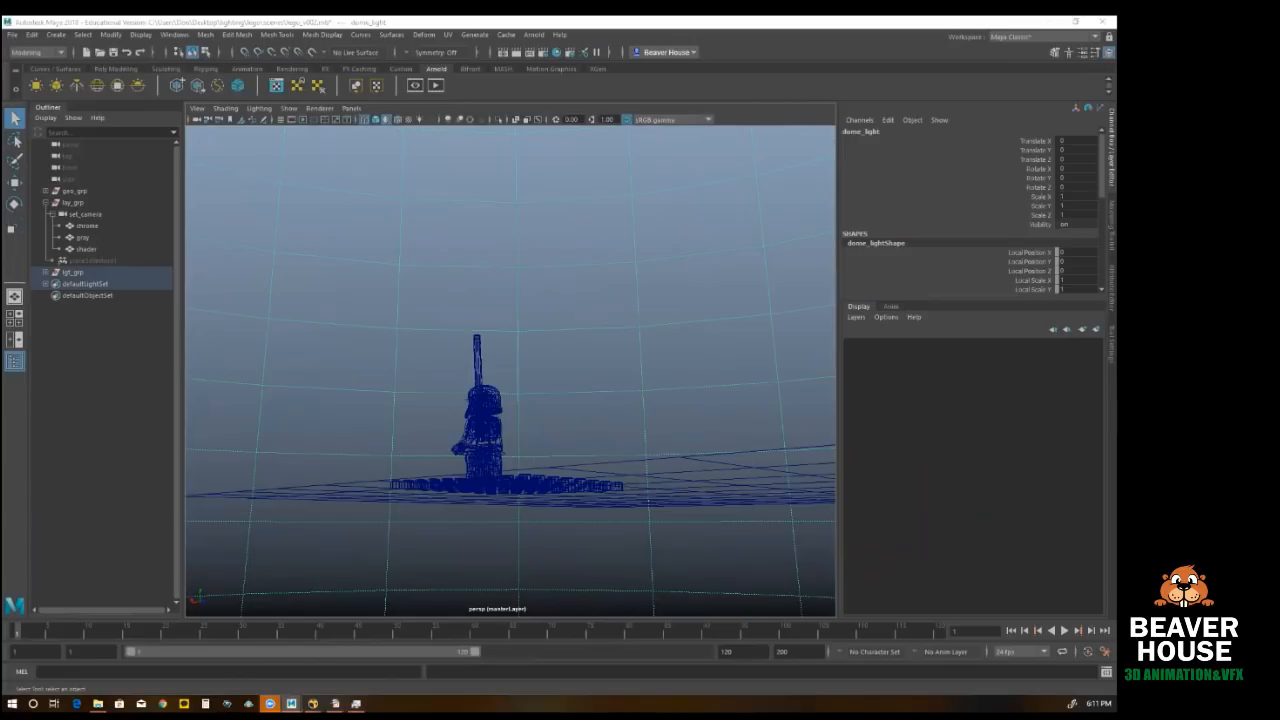
pyautogui.click(427, 311)
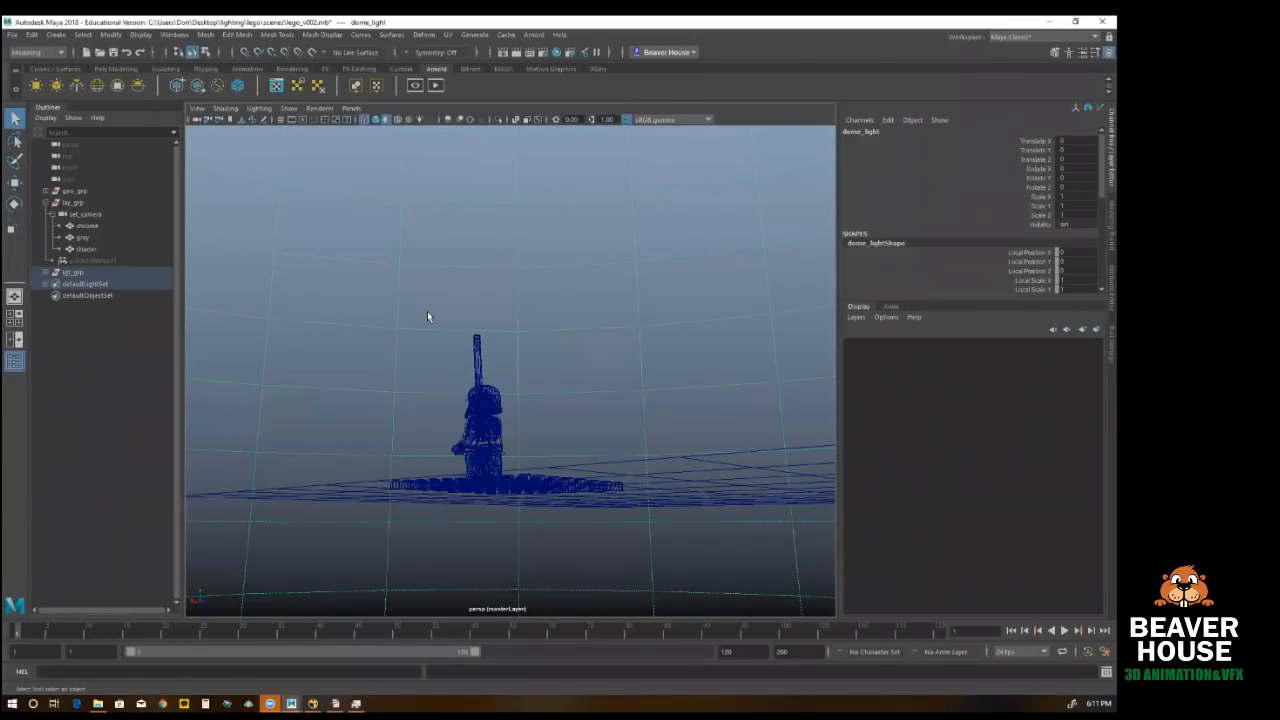
pyautogui.press('6')
pyautogui.press('5')
pyautogui.moveTo(418, 444)
pyautogui.keyDown('alt'); pyautogui.mouseDown()
pyautogui.moveTo(512, 500)
pyautogui.moveTo(525, 441)
pyautogui.moveTo(586, 443)
pyautogui.moveTo(561, 404)
pyautogui.moveTo(470, 440)
pyautogui.moveTo(372, 408)
pyautogui.moveTo(423, 437)
pyautogui.moveTo(532, 431)
pyautogui.moveTo(464, 437)
pyautogui.mouseUp(); pyautogui.keyUp('alt')
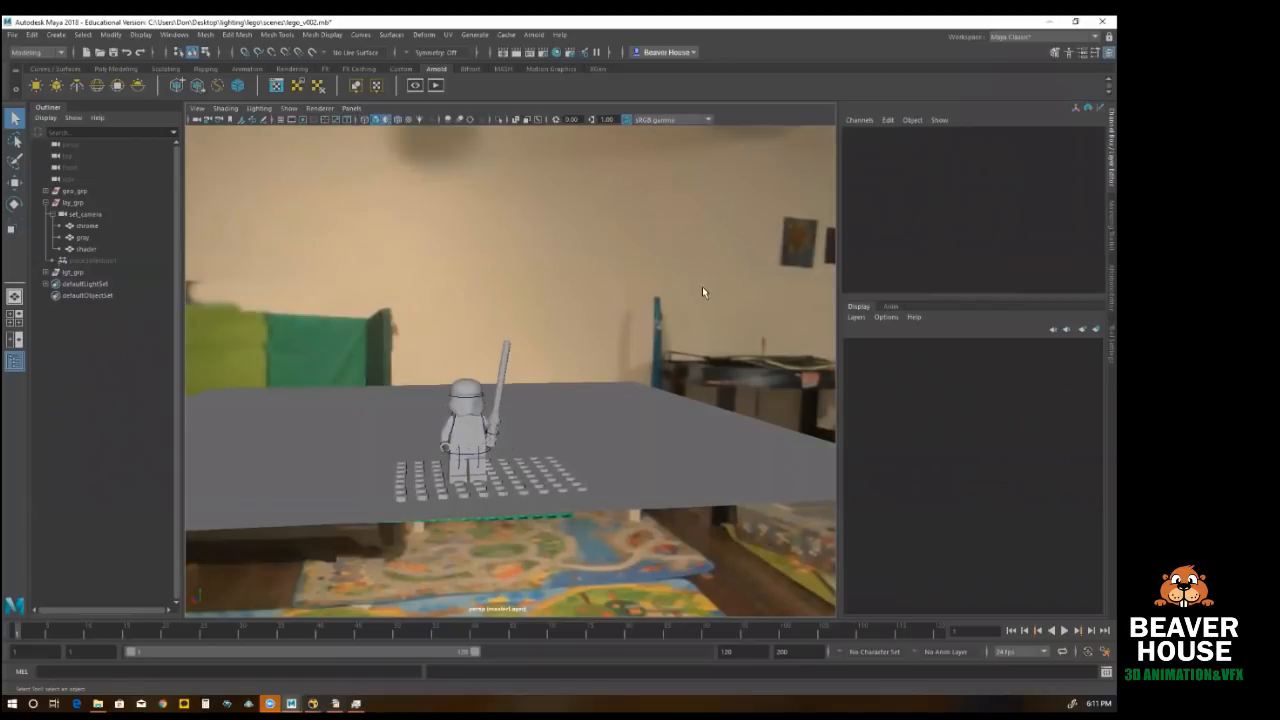
# Step: Inspect the dome's HDR environment around the Lego figure, from the room walls up to the ceiling lights
pyautogui.keyDown('alt'); pyautogui.moveTo(655, 285); pyautogui.dragTo(601, 293); pyautogui.keyUp('alt')
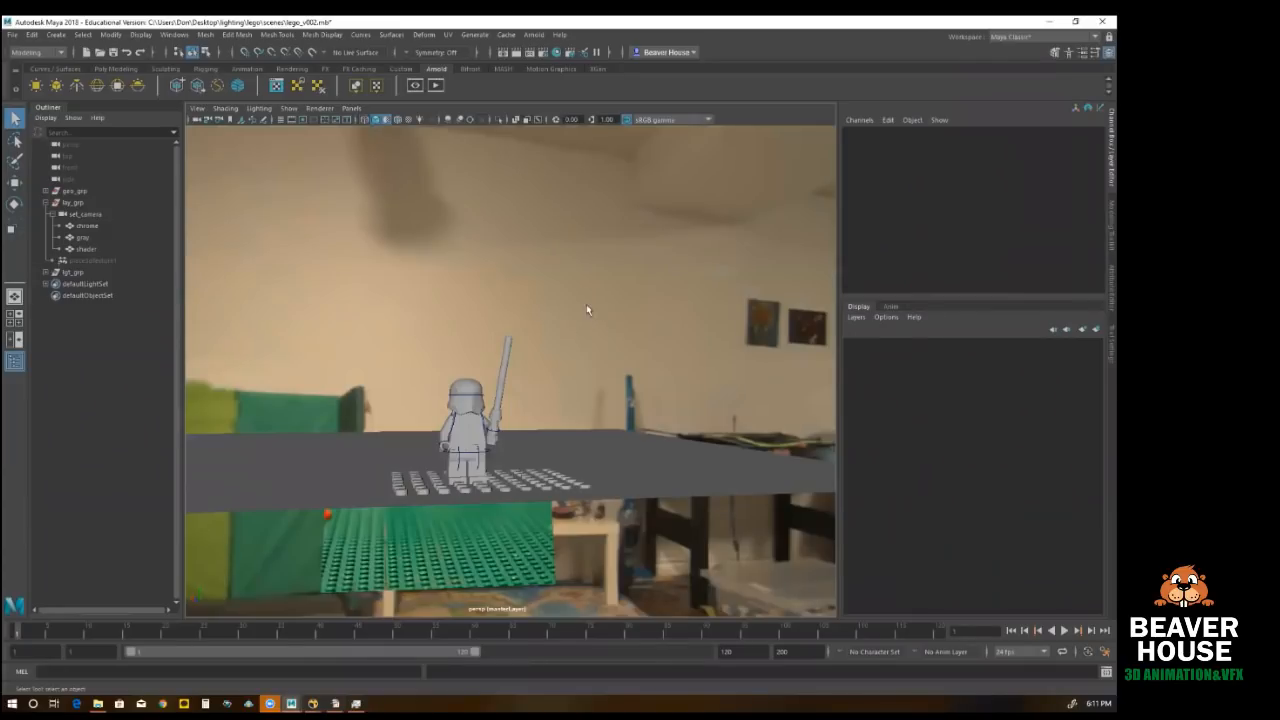
pyautogui.keyDown('alt'); pyautogui.moveTo(563, 325); pyautogui.dragTo(530, 300); pyautogui.keyUp('alt')
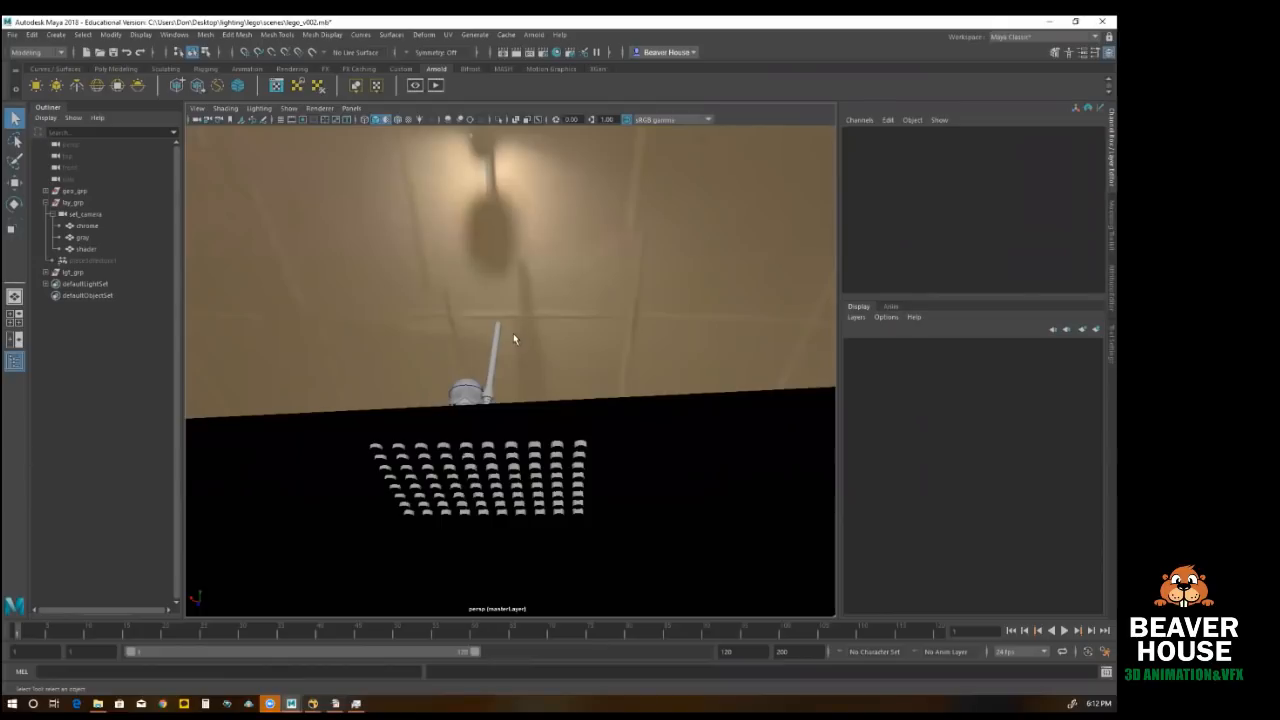
pyautogui.keyDown('alt'); pyautogui.moveTo(528, 364); pyautogui.dragTo(494, 478); pyautogui.keyUp('alt')
pyautogui.keyDown('alt'); pyautogui.moveTo(475, 392); pyautogui.dragTo(473, 385); pyautogui.keyUp('alt')
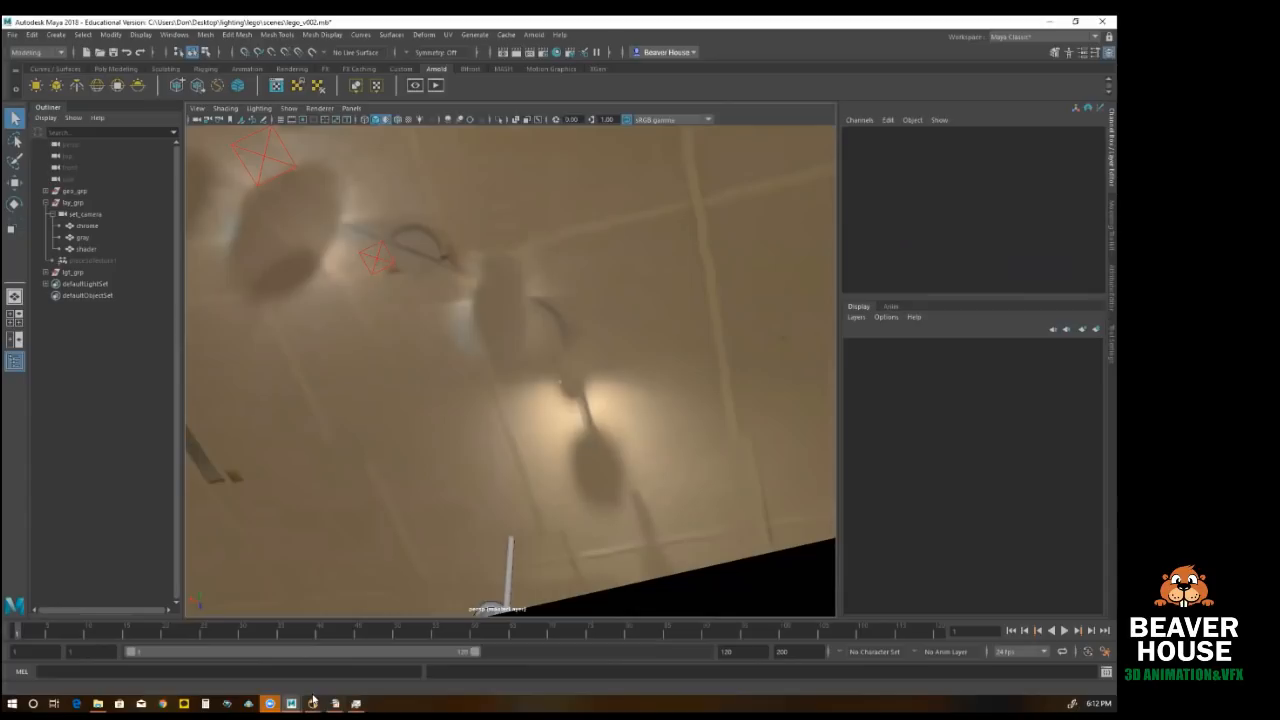
# Step: Switch to Nuke, enlarge the viewer pane and inspect the watermarks on the original Read7 panorama
pyautogui.moveTo(313, 703)
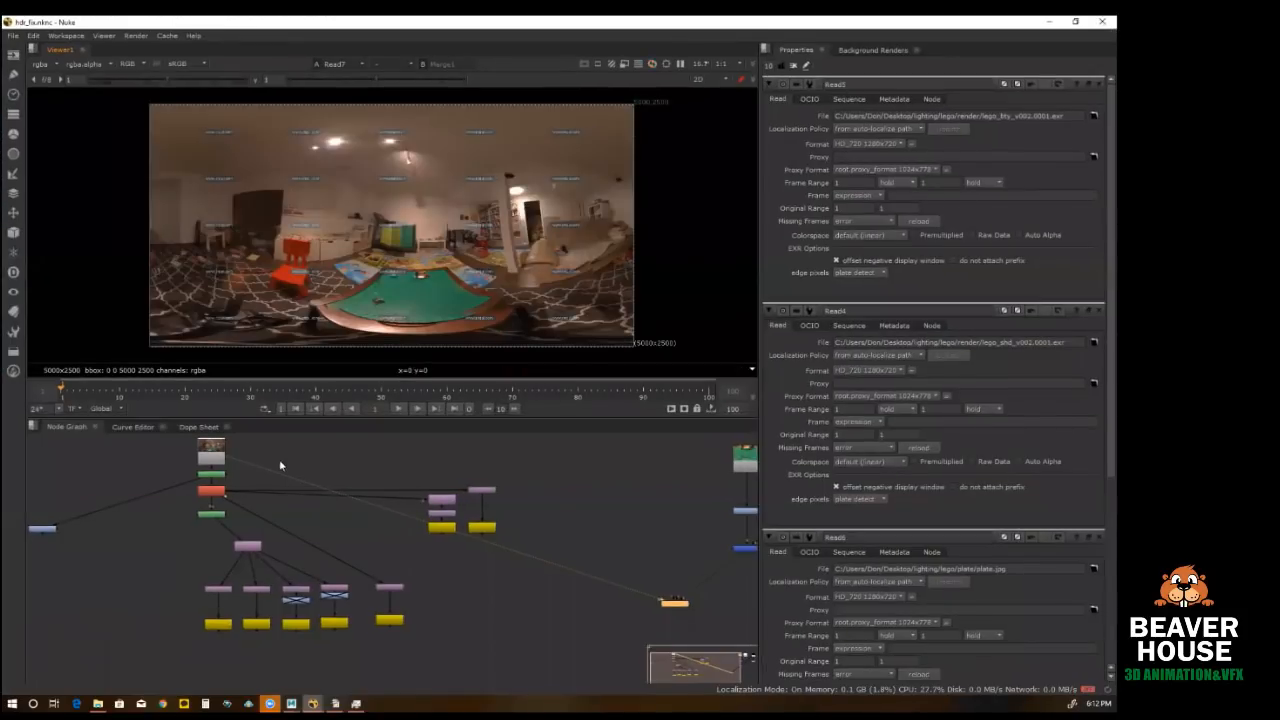
pyautogui.moveTo(467, 418); pyautogui.dragTo(486, 531)
pyautogui.moveTo(759, 398); pyautogui.dragTo(896, 397)
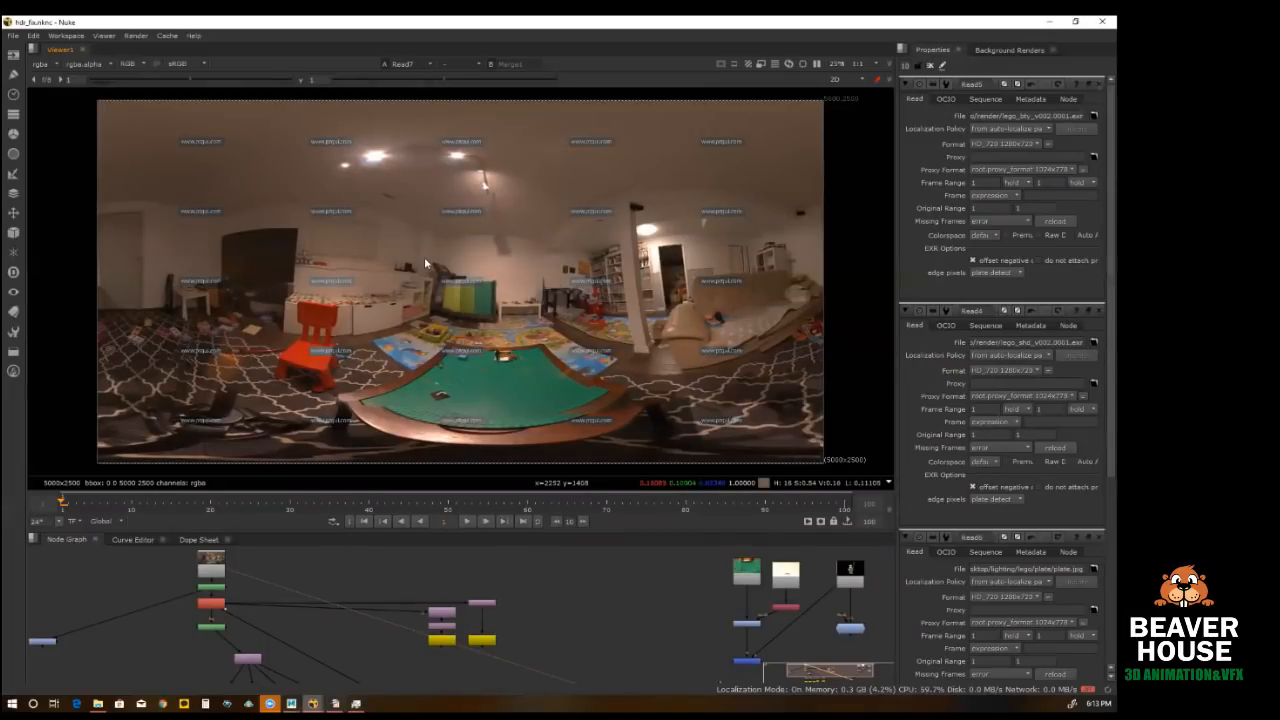
pyautogui.moveTo(363, 569); pyautogui.dragTo(451, 635, button='middle')
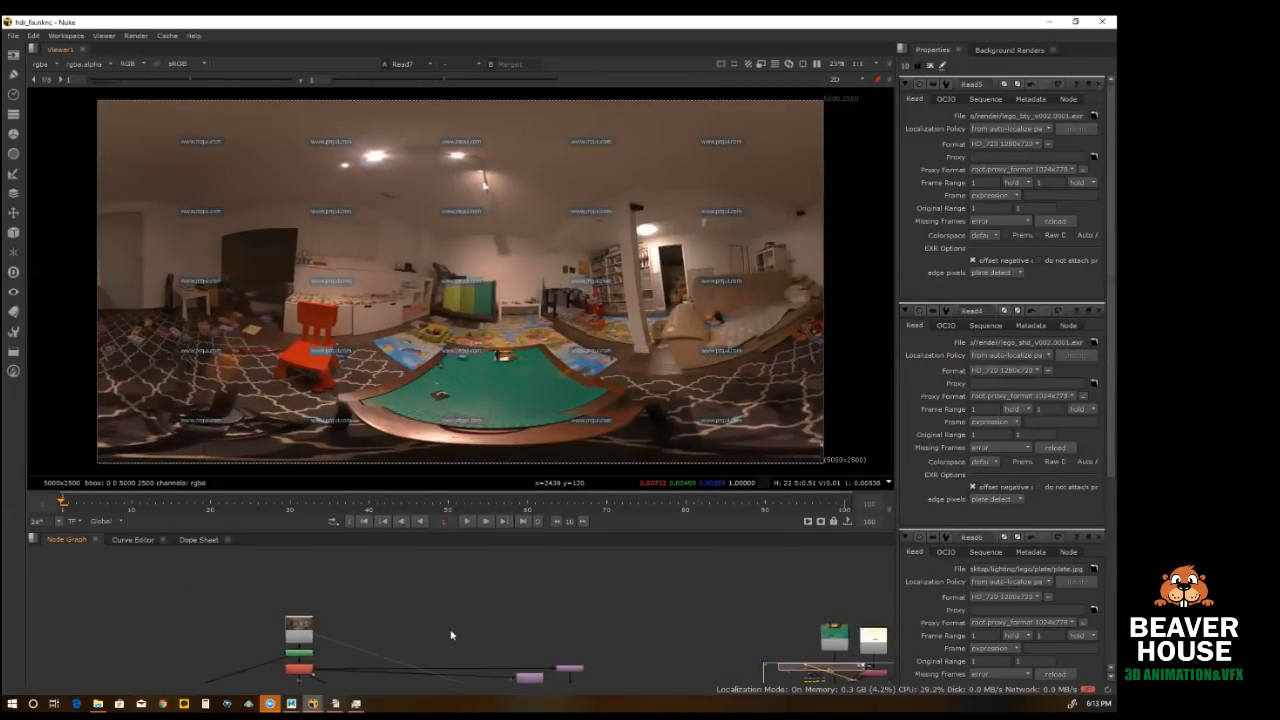
pyautogui.scroll(4, 314, 639)
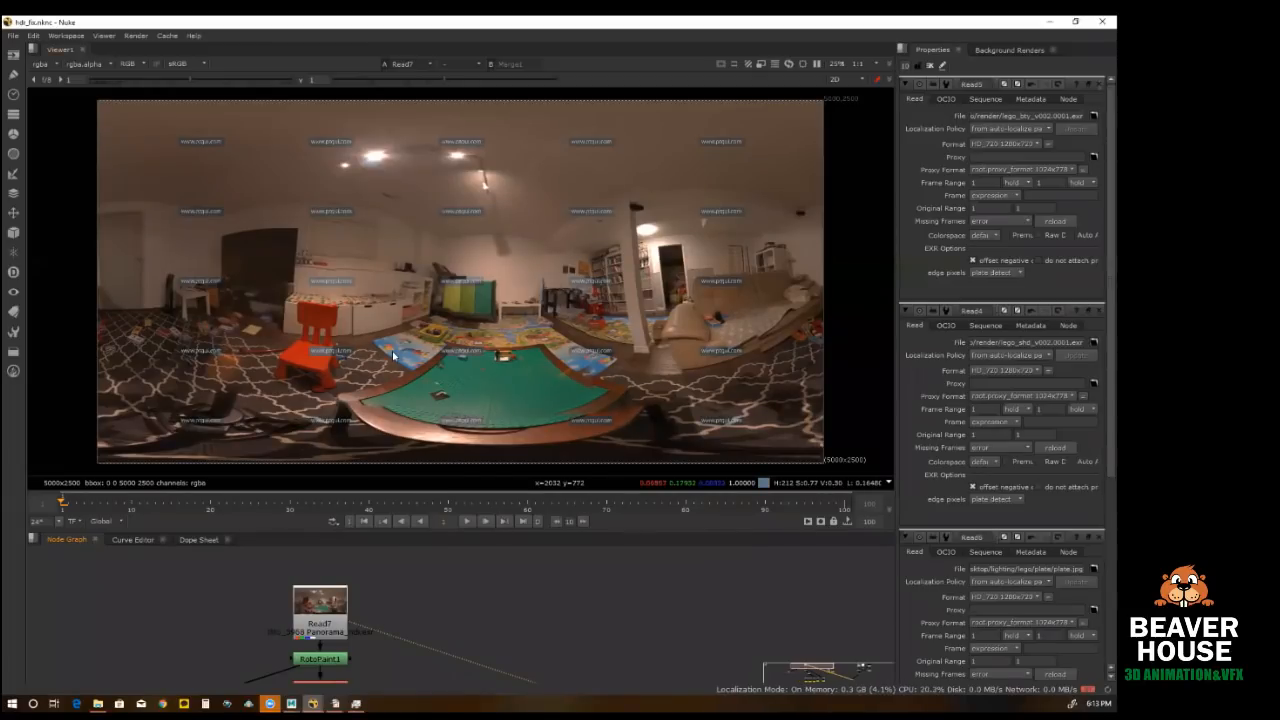
pyautogui.scroll(2, 192, 150)
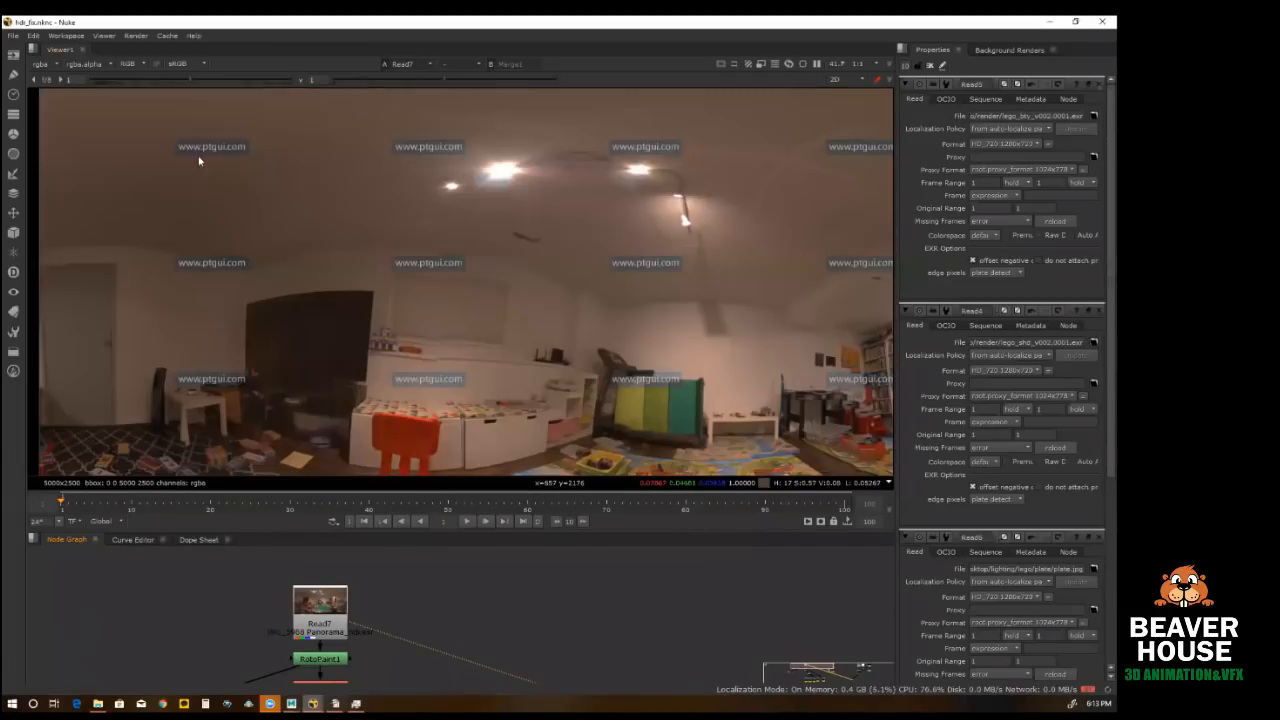
# Step: View the RotoPaint1 output and examine the cleaned-up panorama, from the ceiling lights to the floor and table
pyautogui.click(344, 659)
pyautogui.press('1')
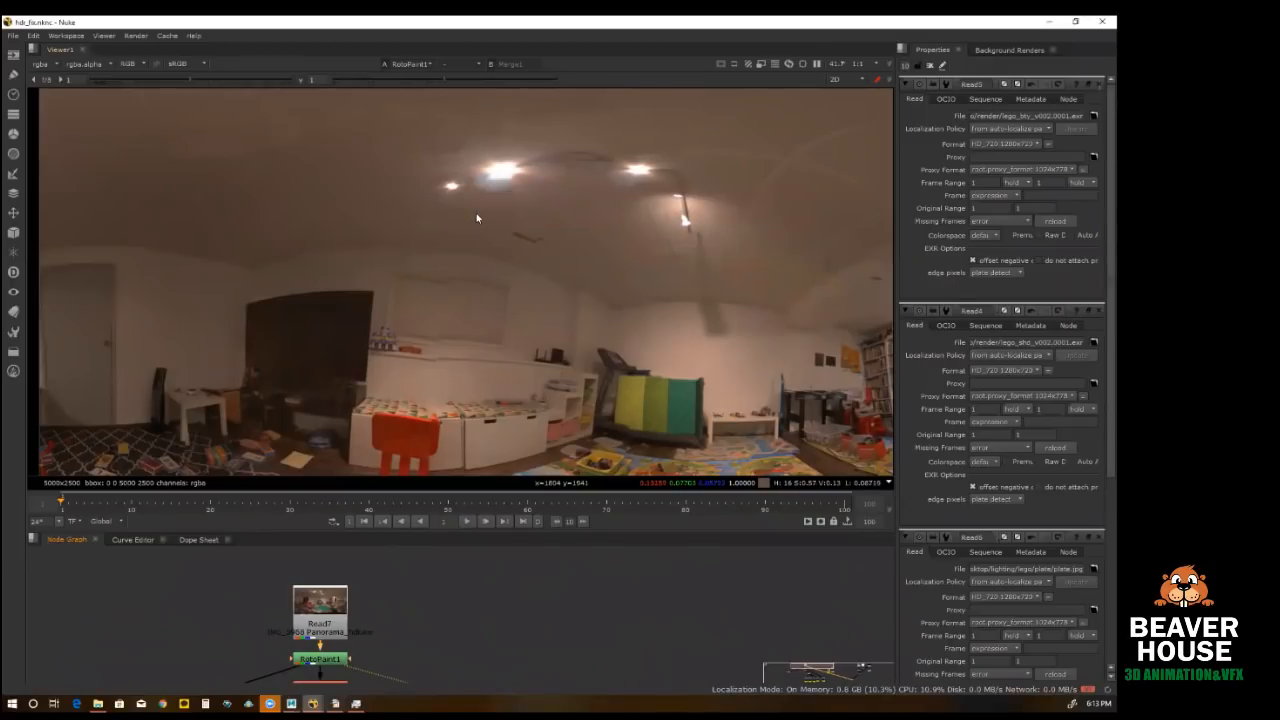
pyautogui.scroll(-3, 476, 213)
pyautogui.moveTo(623, 319); pyautogui.dragTo(575, 270, button='middle')
pyautogui.scroll(2, 511, 271)
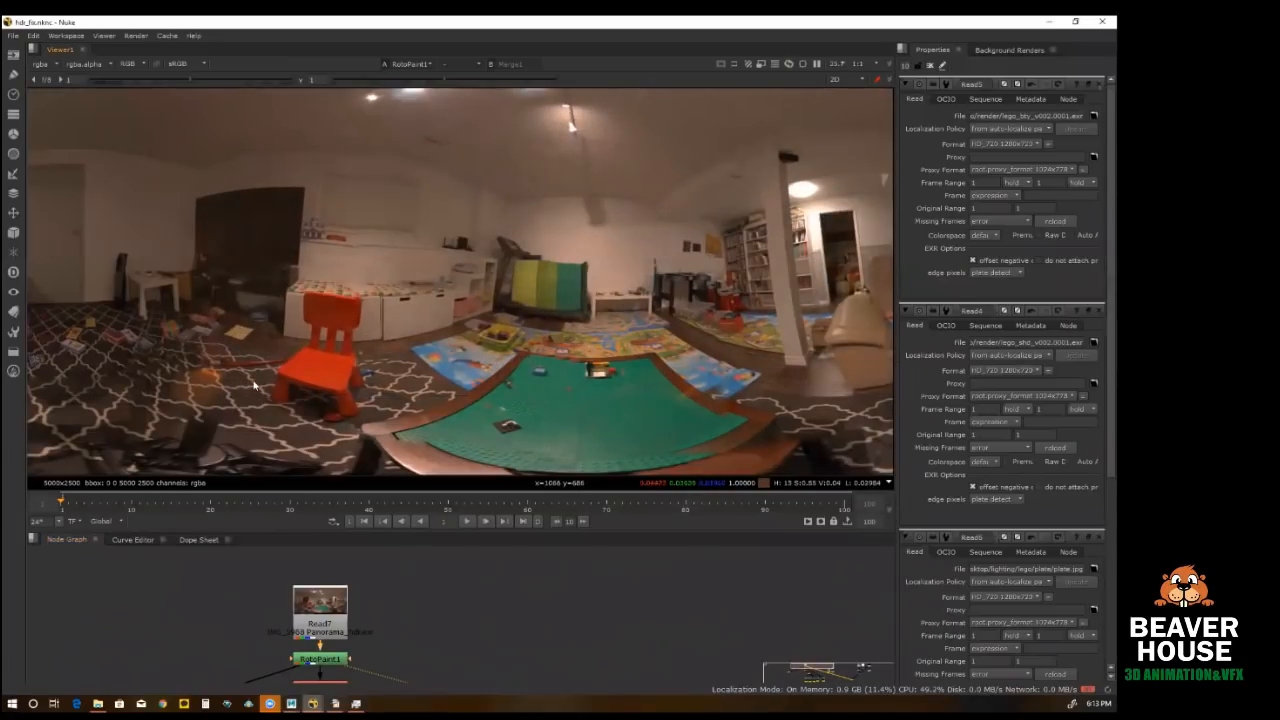
pyautogui.moveTo(411, 628); pyautogui.dragTo(422, 561, button='middle')
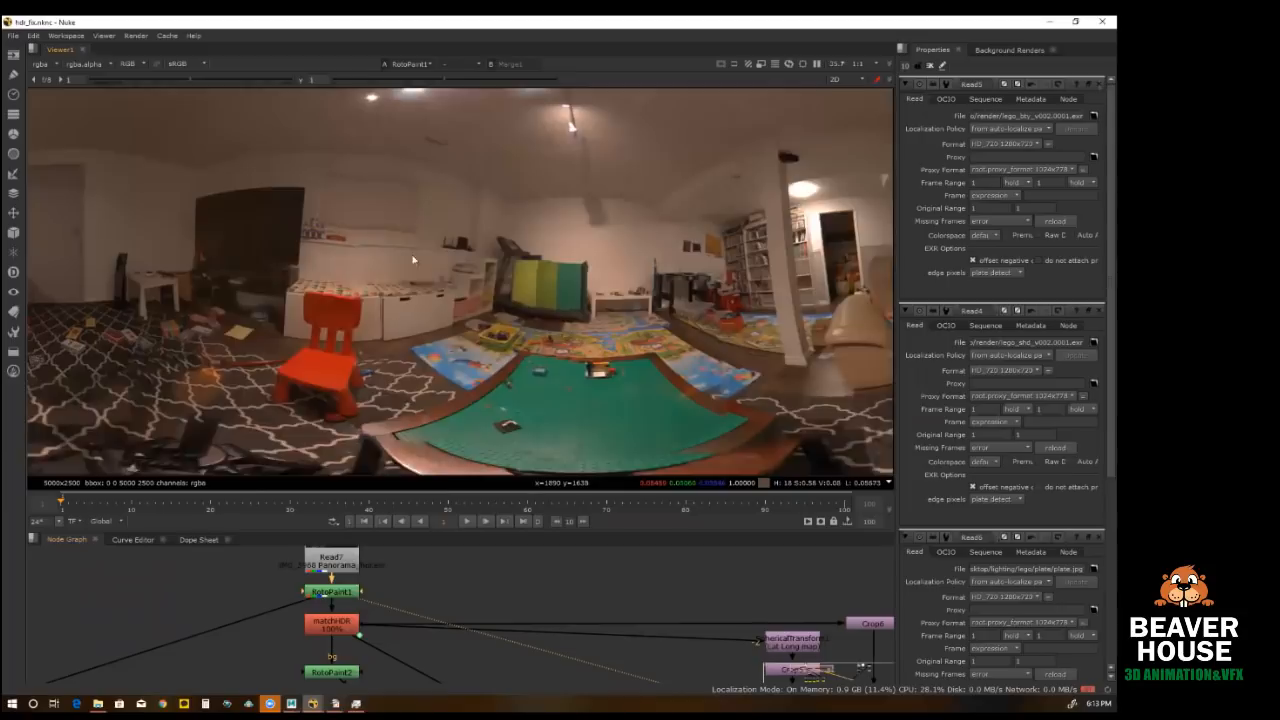
pyautogui.moveTo(369, 113); pyautogui.dragTo(372, 244, button='middle')
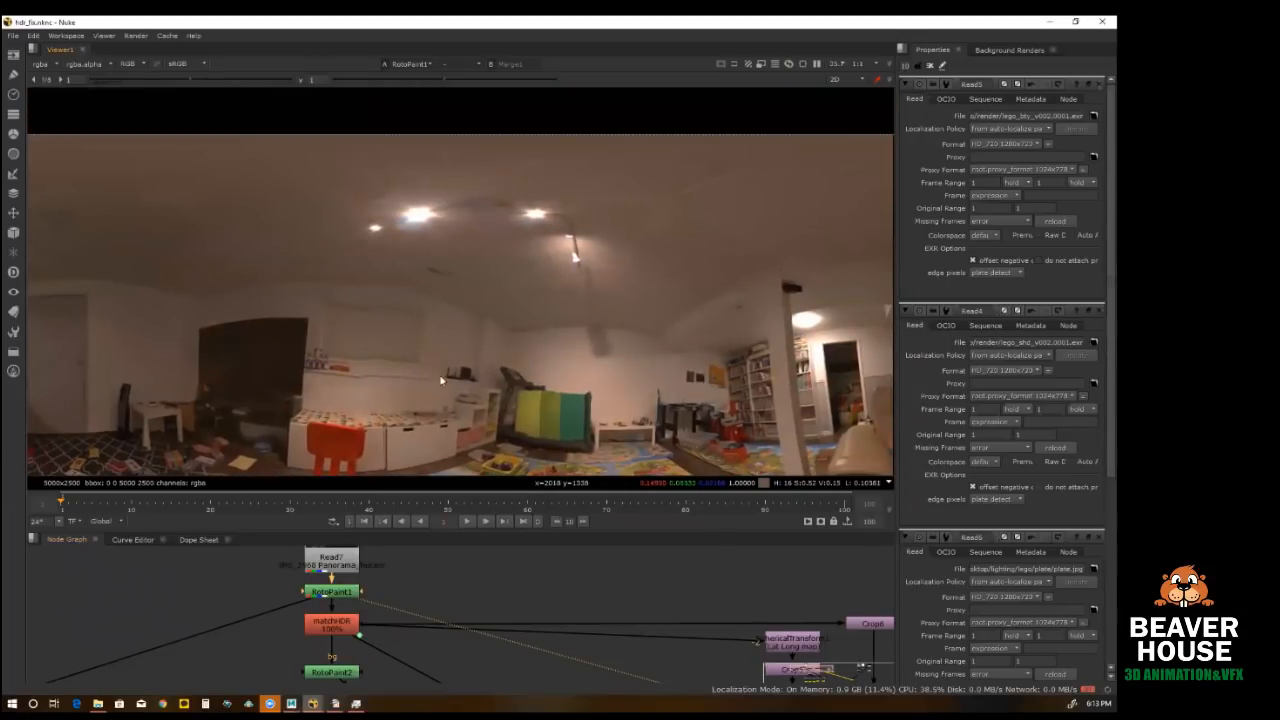
pyautogui.moveTo(438, 361); pyautogui.dragTo(448, 289, button='middle')
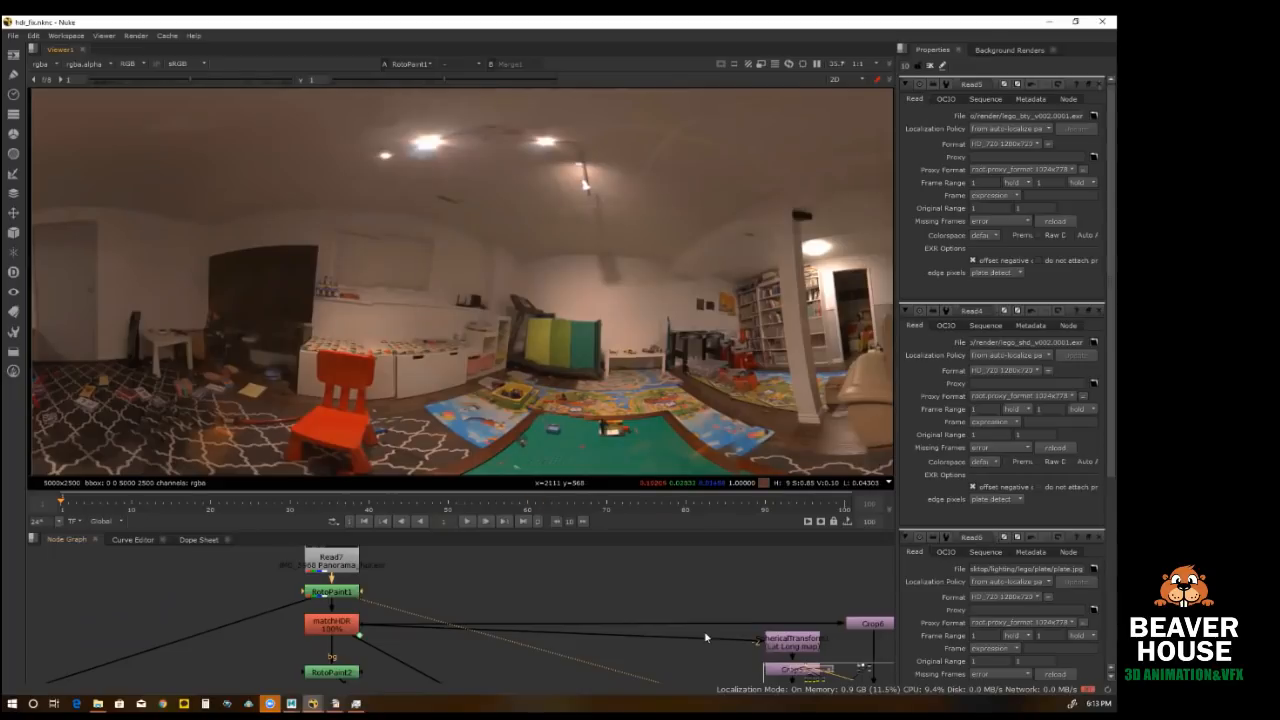
# Step: View the plate image's Read node and frame the whole green baseplate photo
pyautogui.moveTo(754, 656); pyautogui.dragTo(291, 636, button='middle')
pyautogui.scroll(-5, 291, 636)
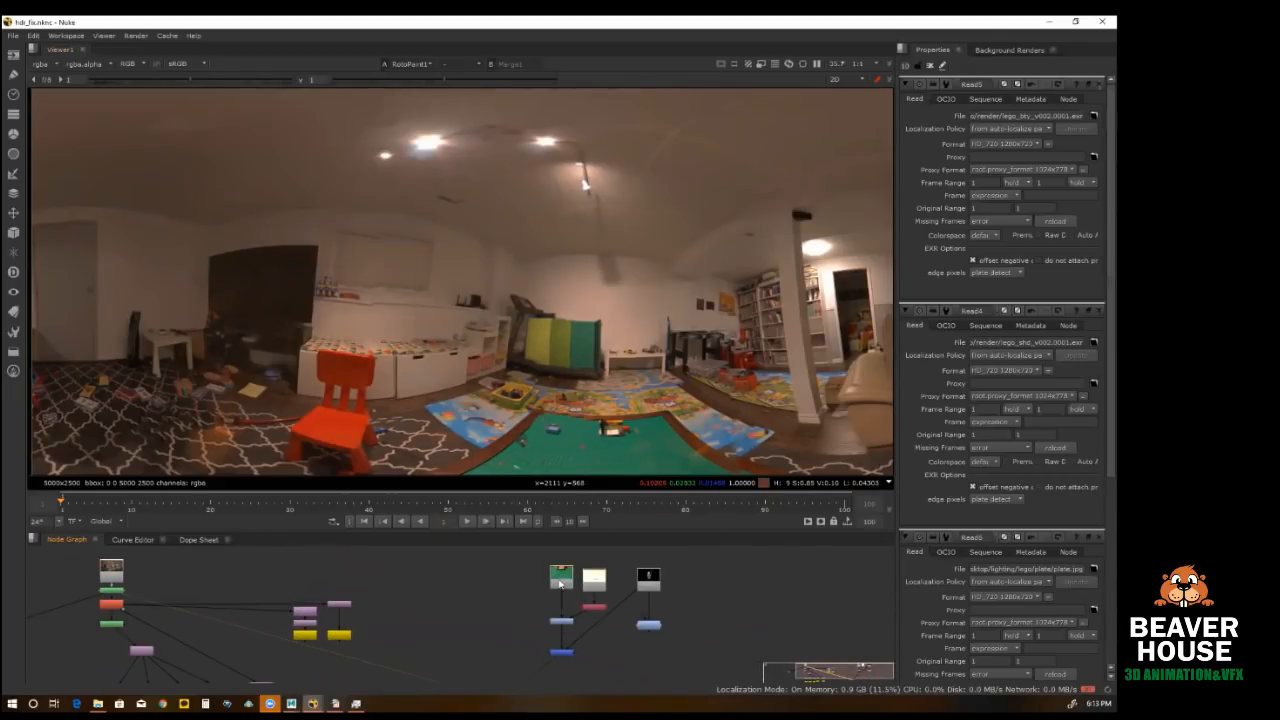
pyautogui.moveTo(150, 580); pyautogui.dragTo(332, 596, button='middle')
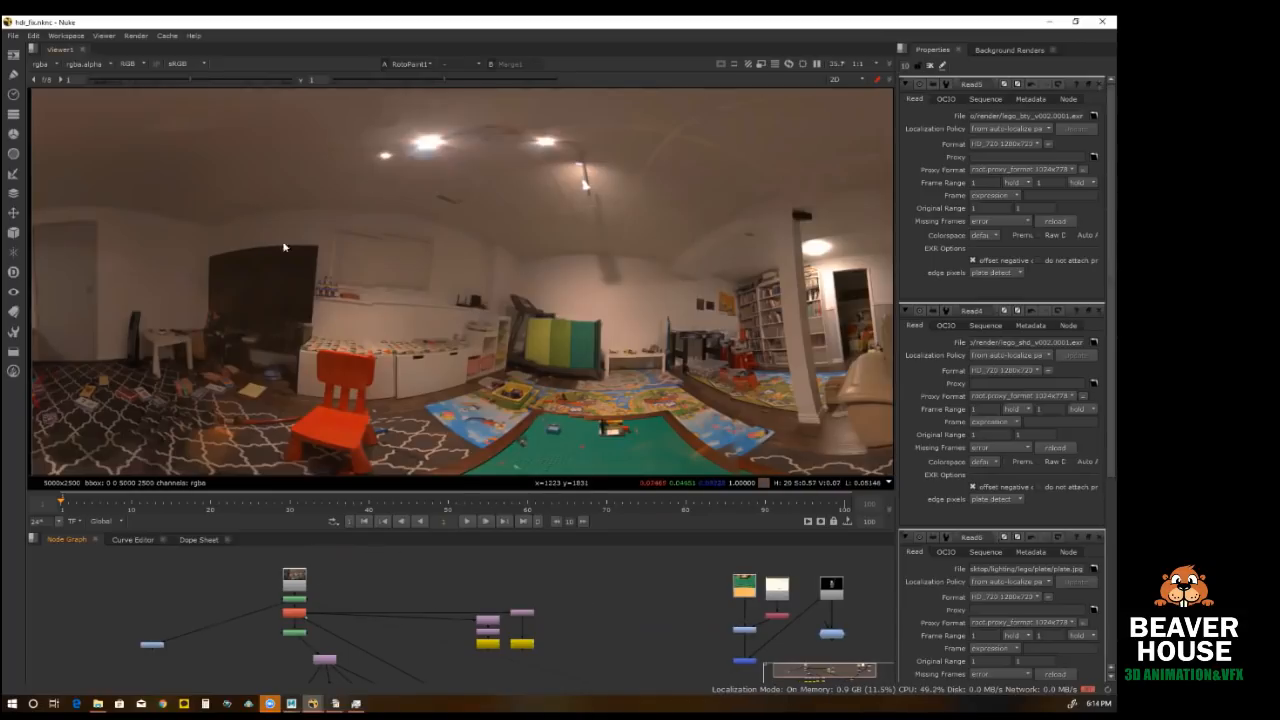
pyautogui.click(745, 588)
pyautogui.press('1')
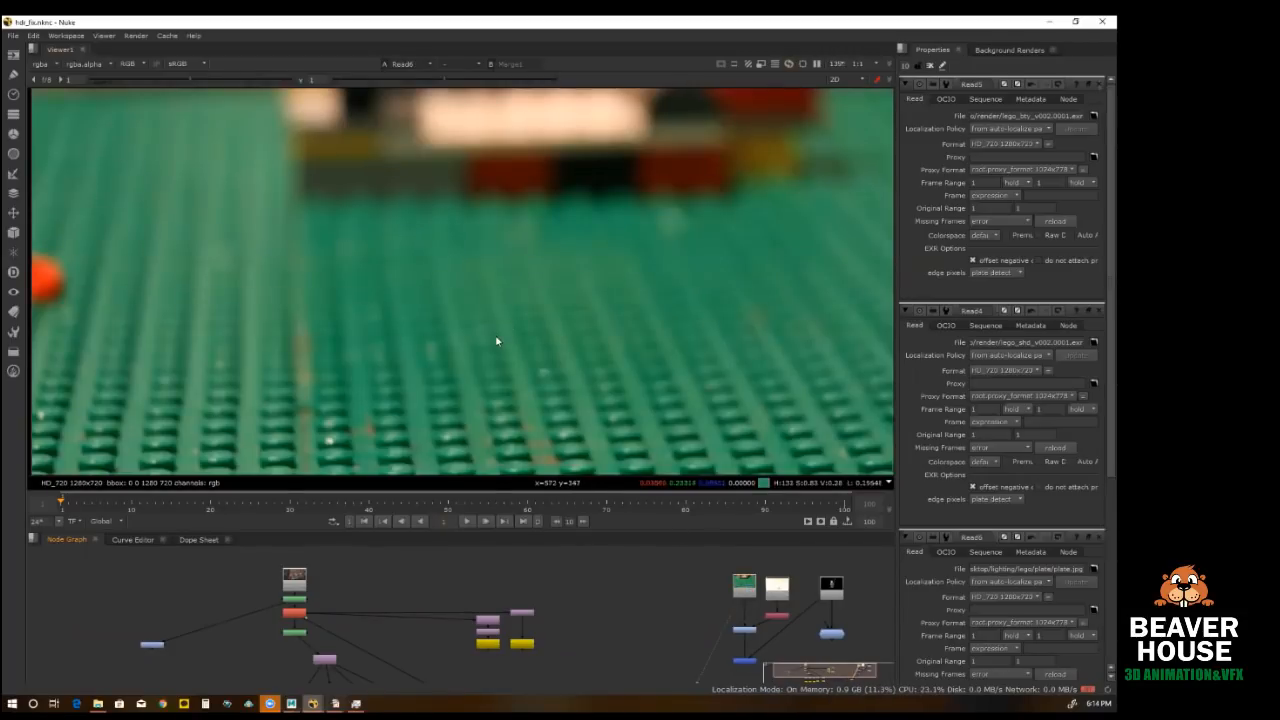
pyautogui.press('f')
pyautogui.scroll(3, 495, 348)
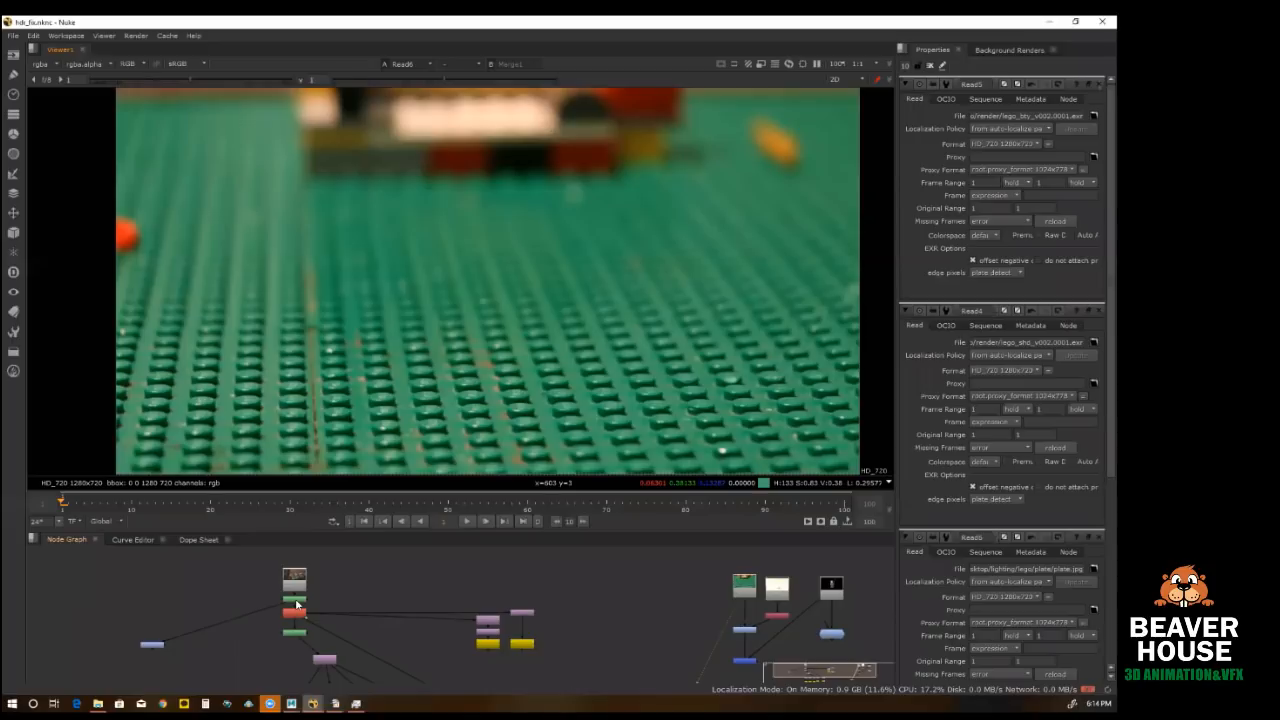
# Step: Compare the green baseplate's color in the RotoPaint1 panorama with the close-up plate image
pyautogui.press('1')
pyautogui.scroll(6, 525, 440)
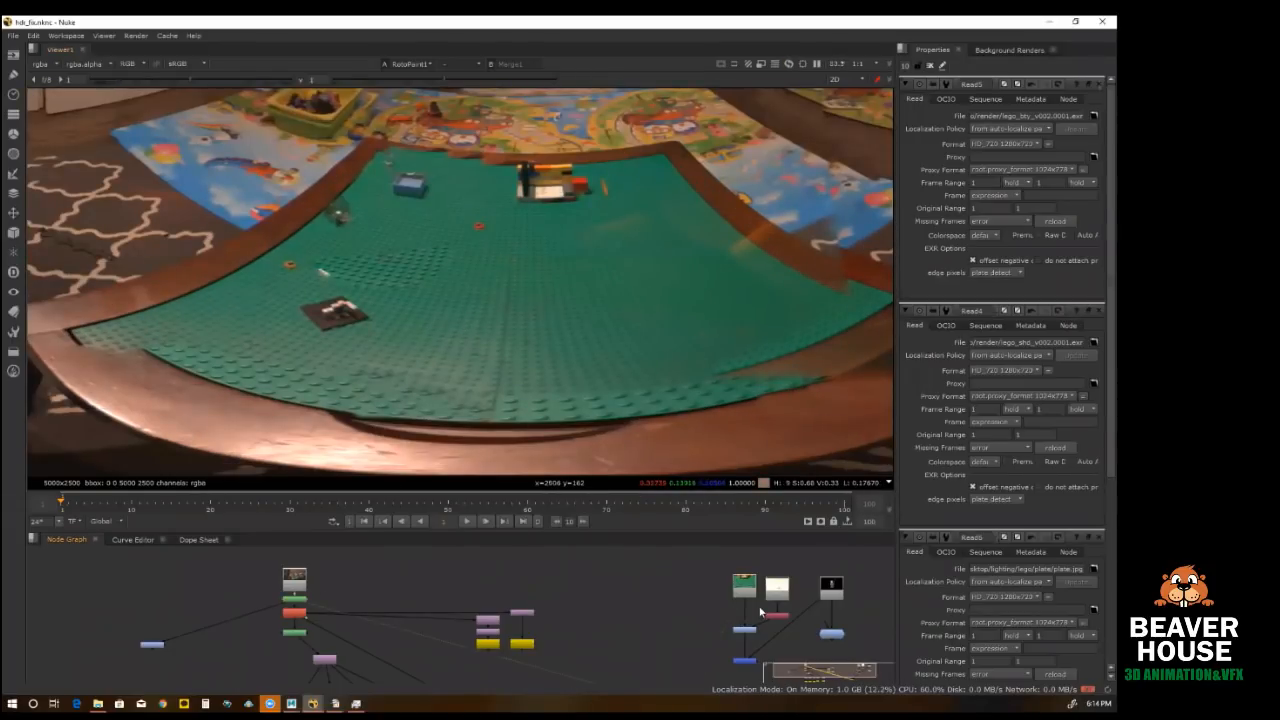
pyautogui.click(745, 587)
pyautogui.press('1')
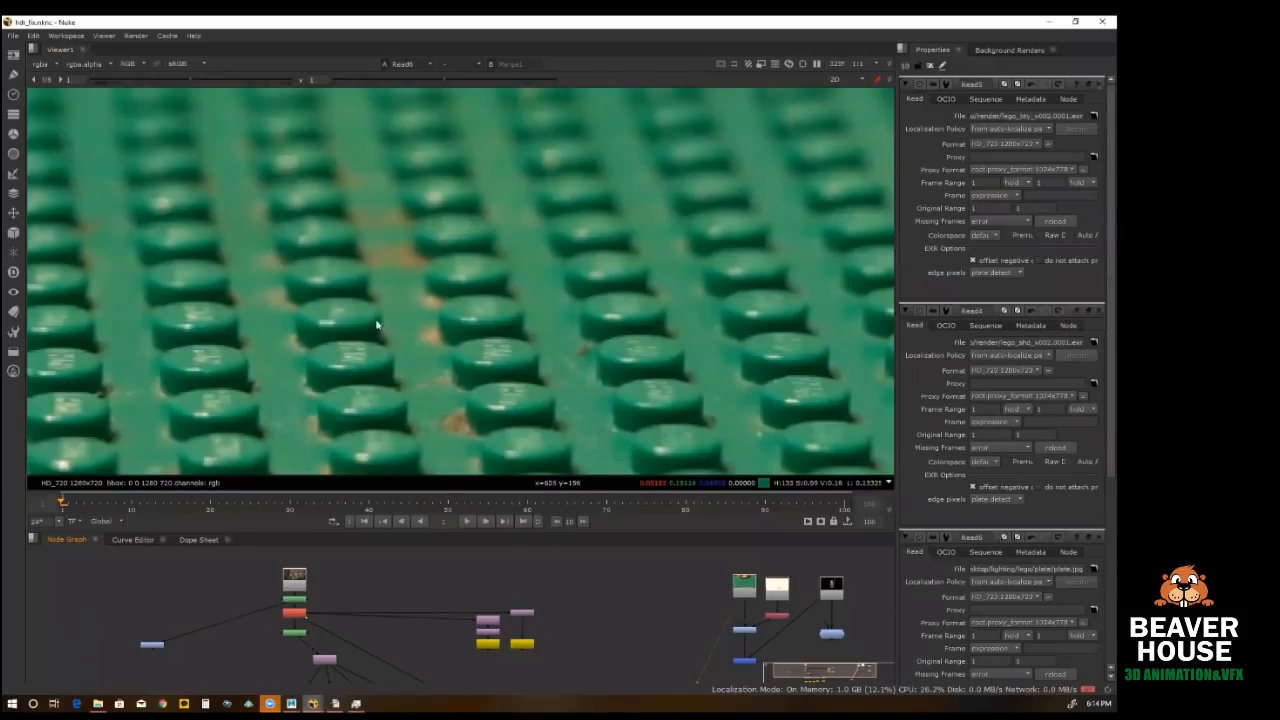
pyautogui.scroll(2, 326, 600)
# Step: View the matchHDR node's output and compare the panorama with its color correction disabled and enabled
pyautogui.click(318, 617)
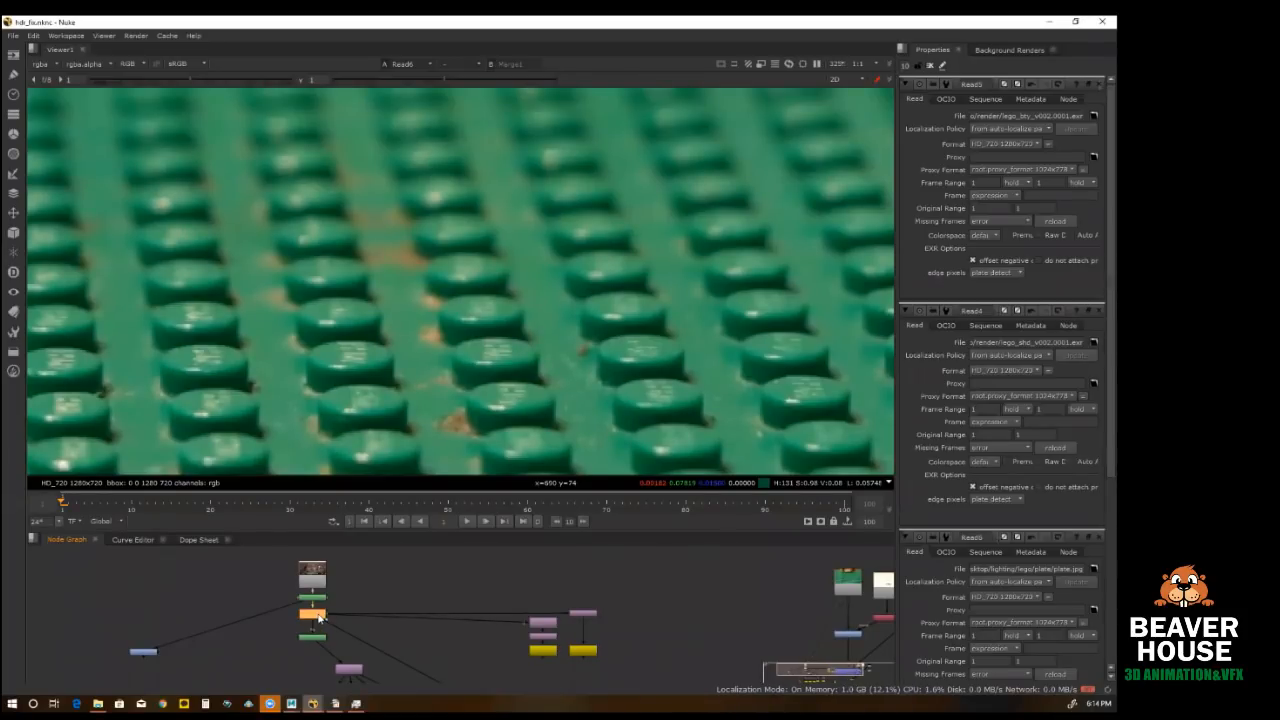
pyautogui.press('1')
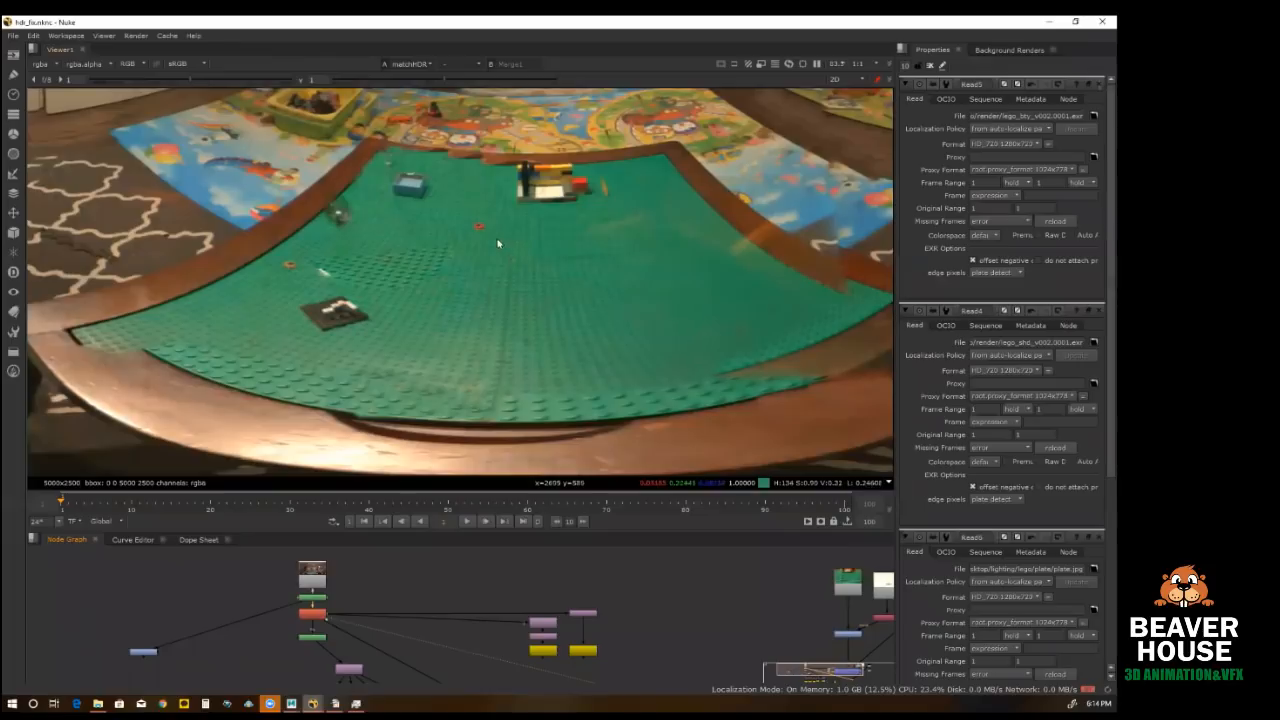
pyautogui.click(318, 613)
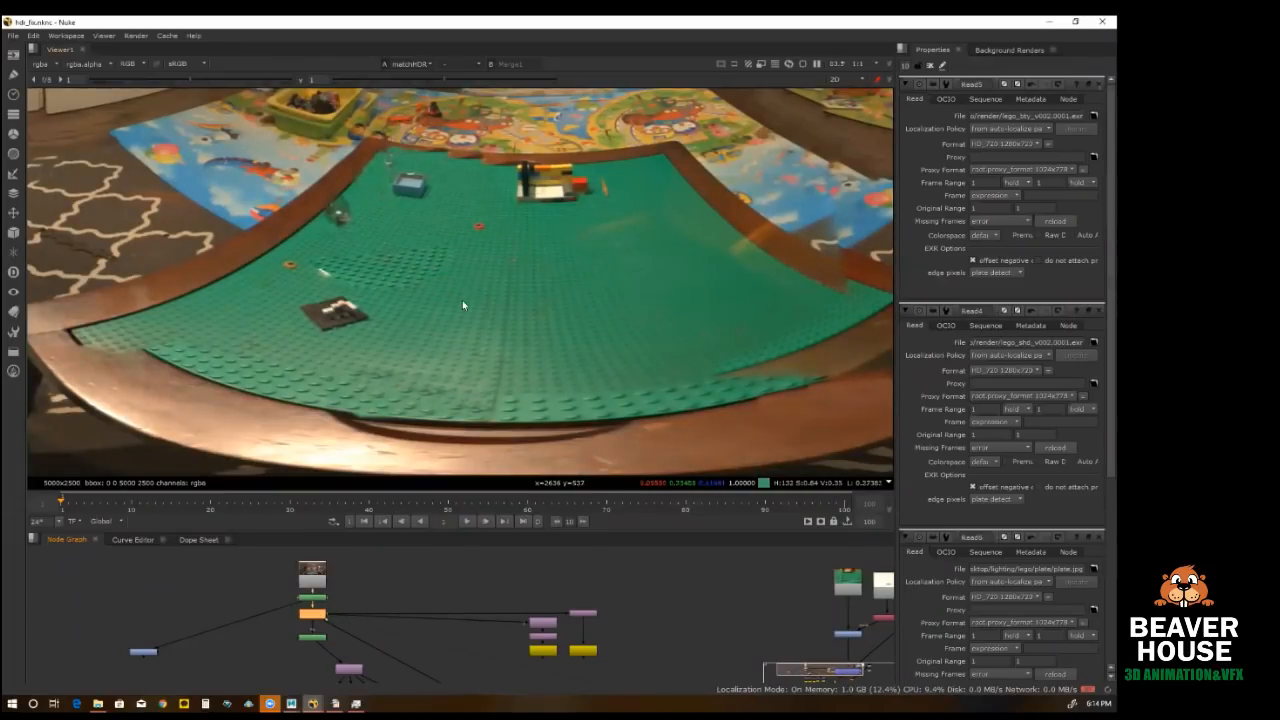
pyautogui.scroll(-4, 462, 300)
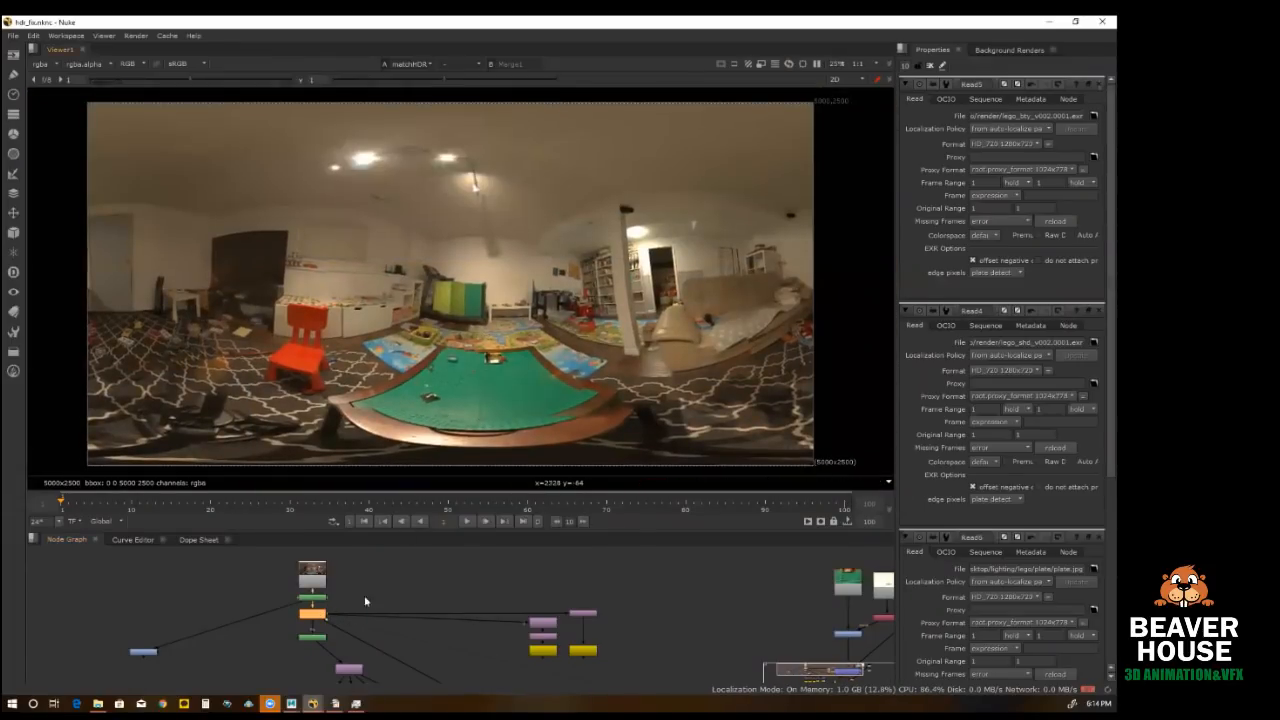
pyautogui.press('d')
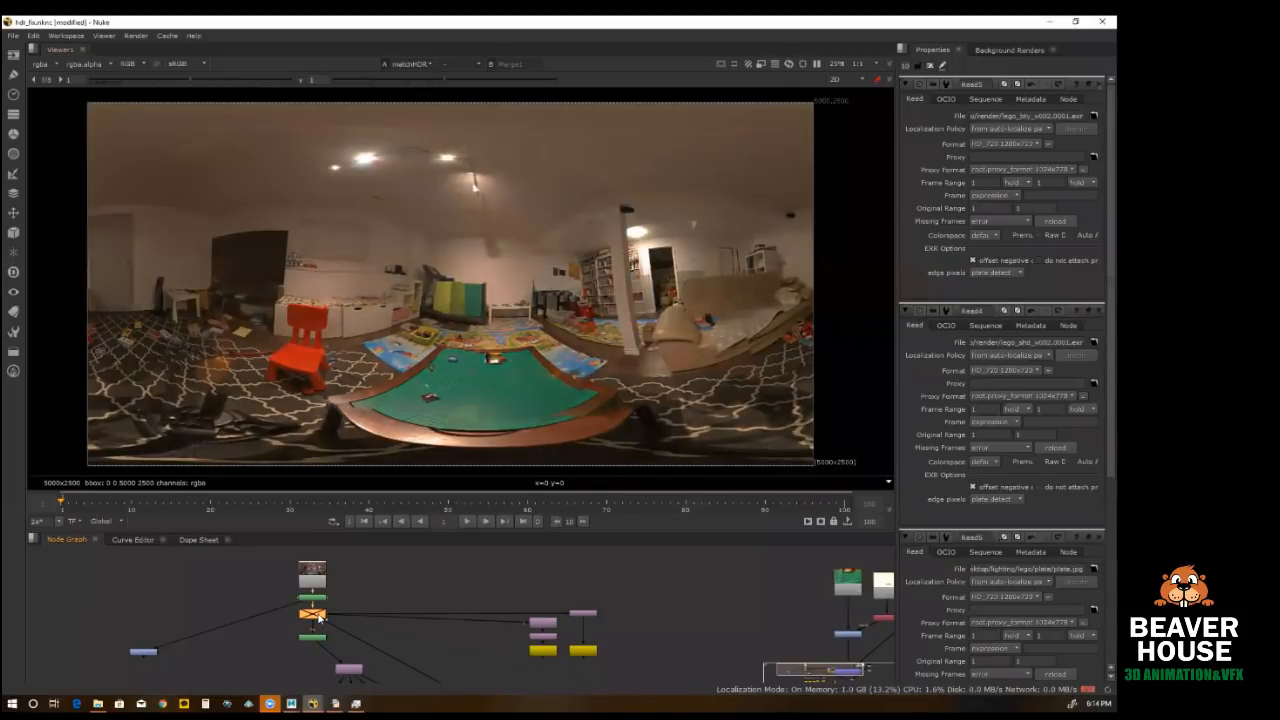
pyautogui.press('d')
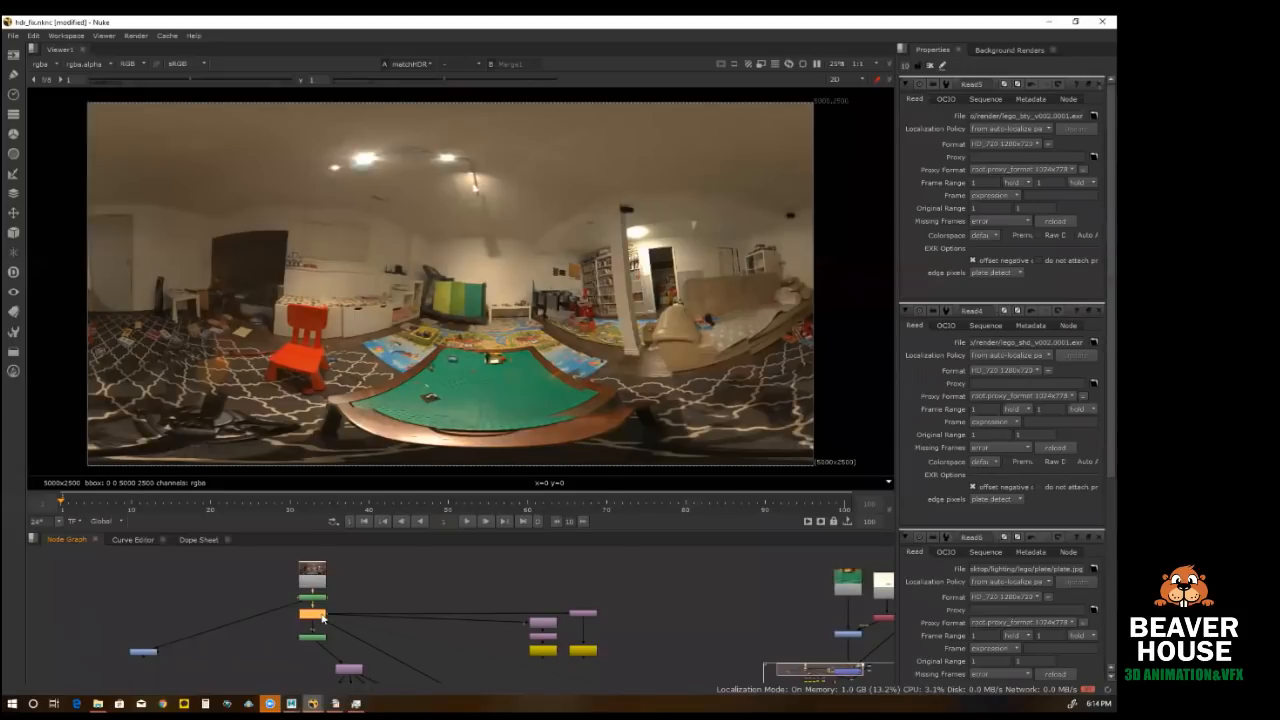
# Step: Paste a copy of the matchHDR node connected to RotoPaint1, open its properties and place it left of the panorama nodes
pyautogui.hotkey('ctrl', 'v')
pyautogui.scroll(3, 372, 585)
pyautogui.moveTo(378, 588); pyautogui.dragTo(285, 607)
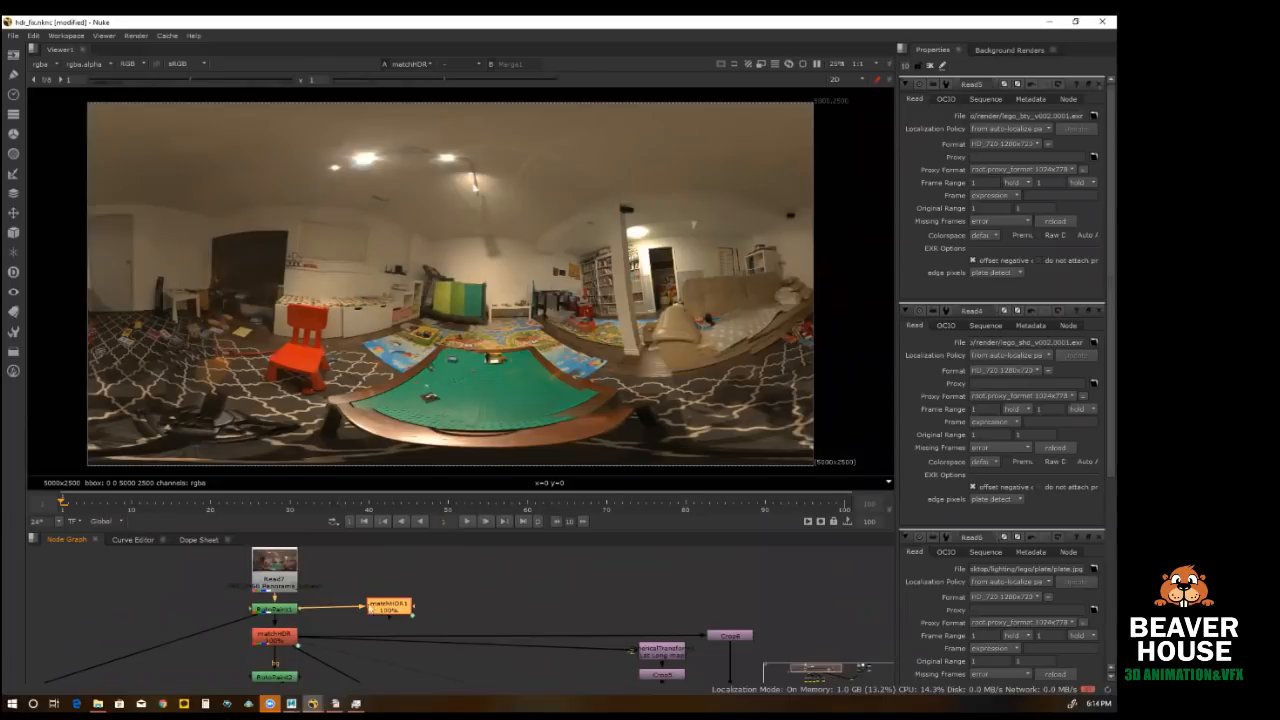
pyautogui.doubleClick(389, 605)
pyautogui.moveTo(389, 605); pyautogui.dragTo(161, 598)
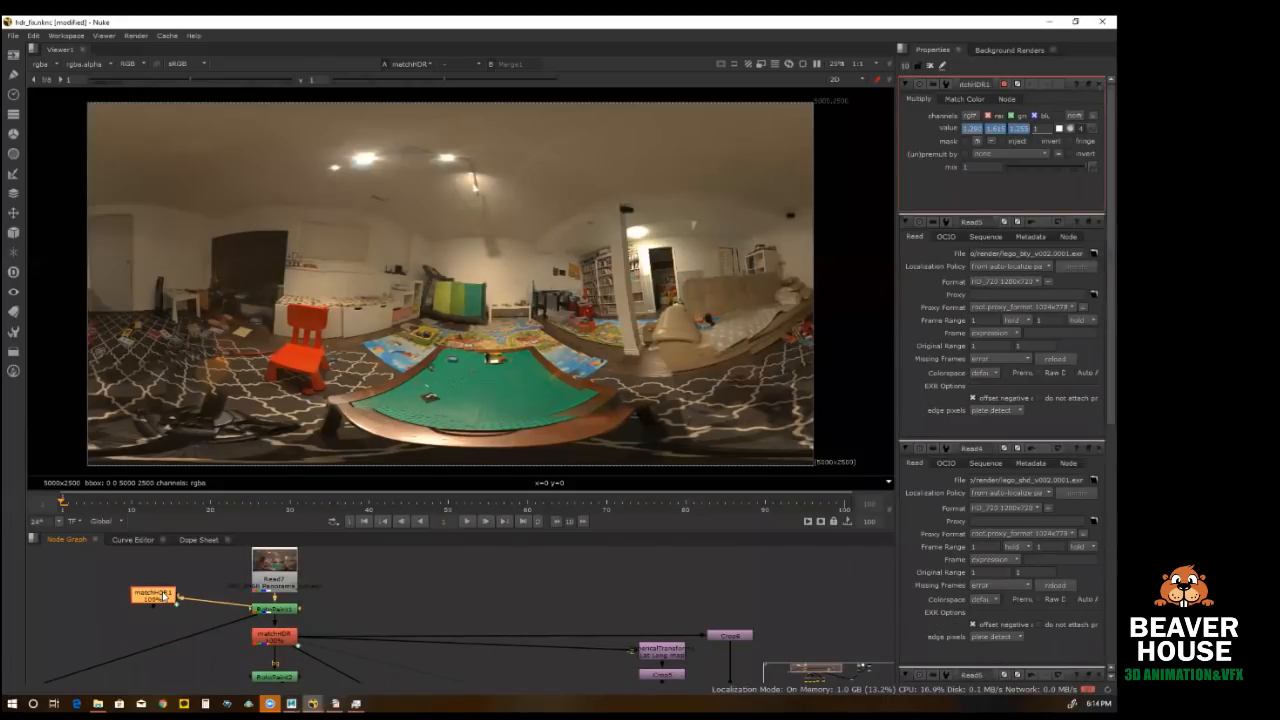
# Step: Duplicate the plate.jpg Read node and place the copy directly above the matchHDR1 node
pyautogui.scroll(-2, 287, 605)
pyautogui.scroll(-1, 287, 605)
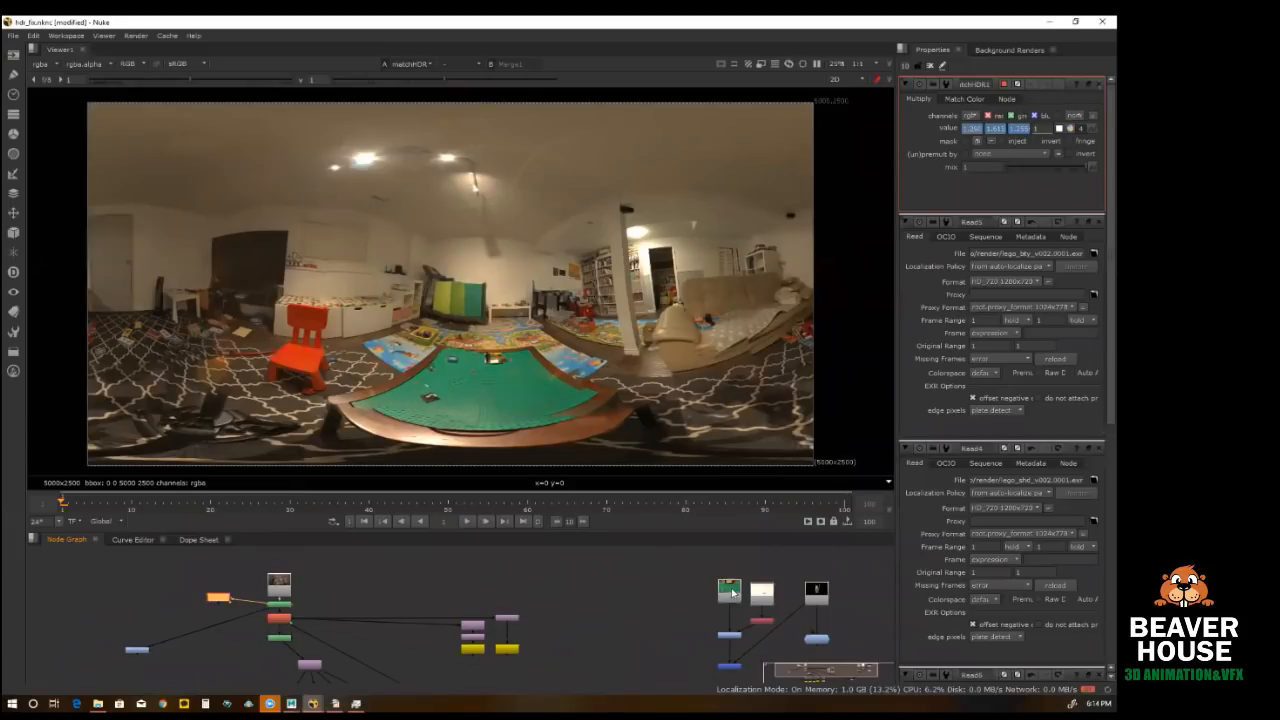
pyautogui.click(731, 592)
pyautogui.moveTo(731, 592); pyautogui.dragTo(343, 571)
pyautogui.scroll(2, 321, 596)
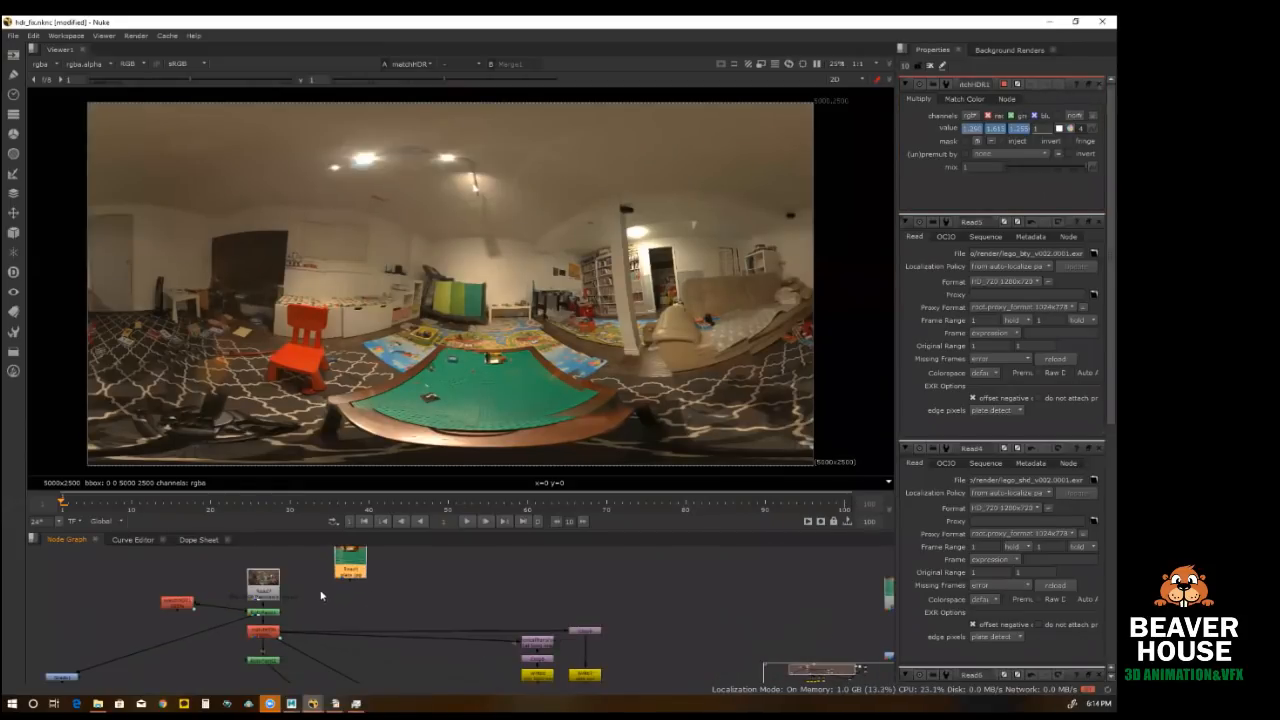
pyautogui.moveTo(321, 596); pyautogui.dragTo(403, 613, button='middle')
pyautogui.moveTo(441, 596); pyautogui.dragTo(228, 610)
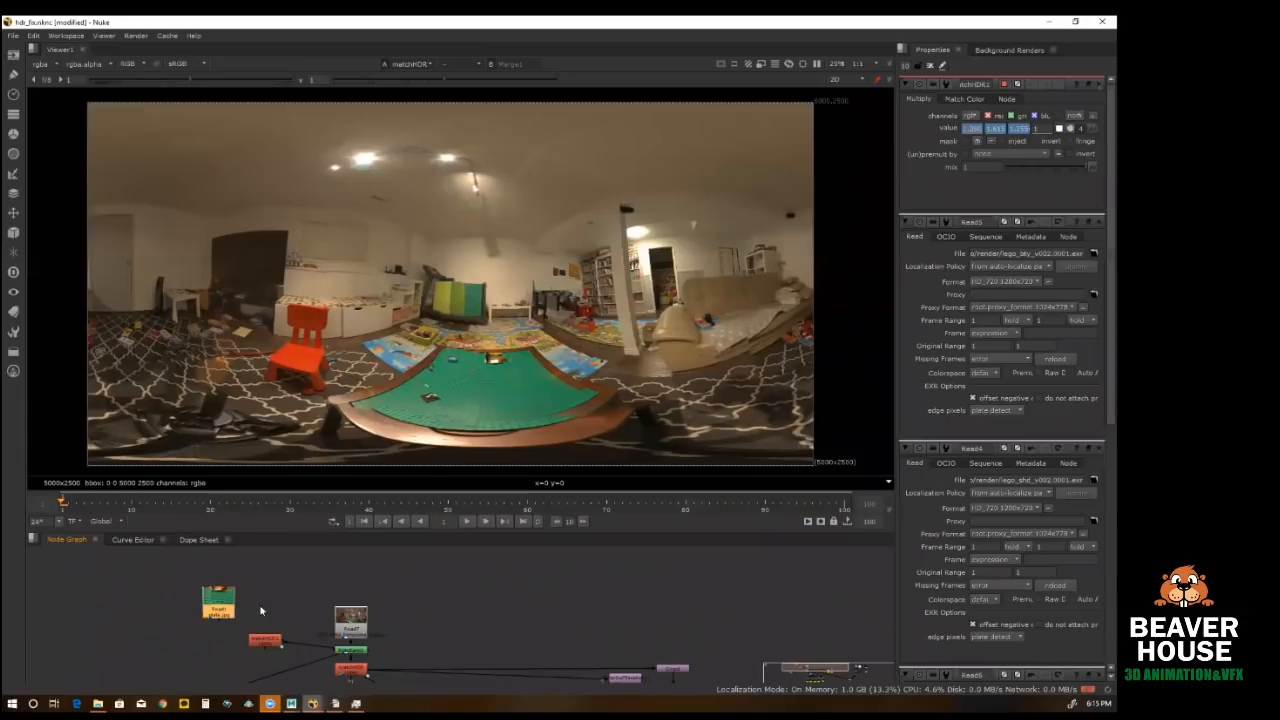
pyautogui.moveTo(240, 609); pyautogui.dragTo(335, 606, button='middle')
pyautogui.scroll(1, 318, 600)
pyautogui.moveTo(312, 597); pyautogui.dragTo(371, 605)
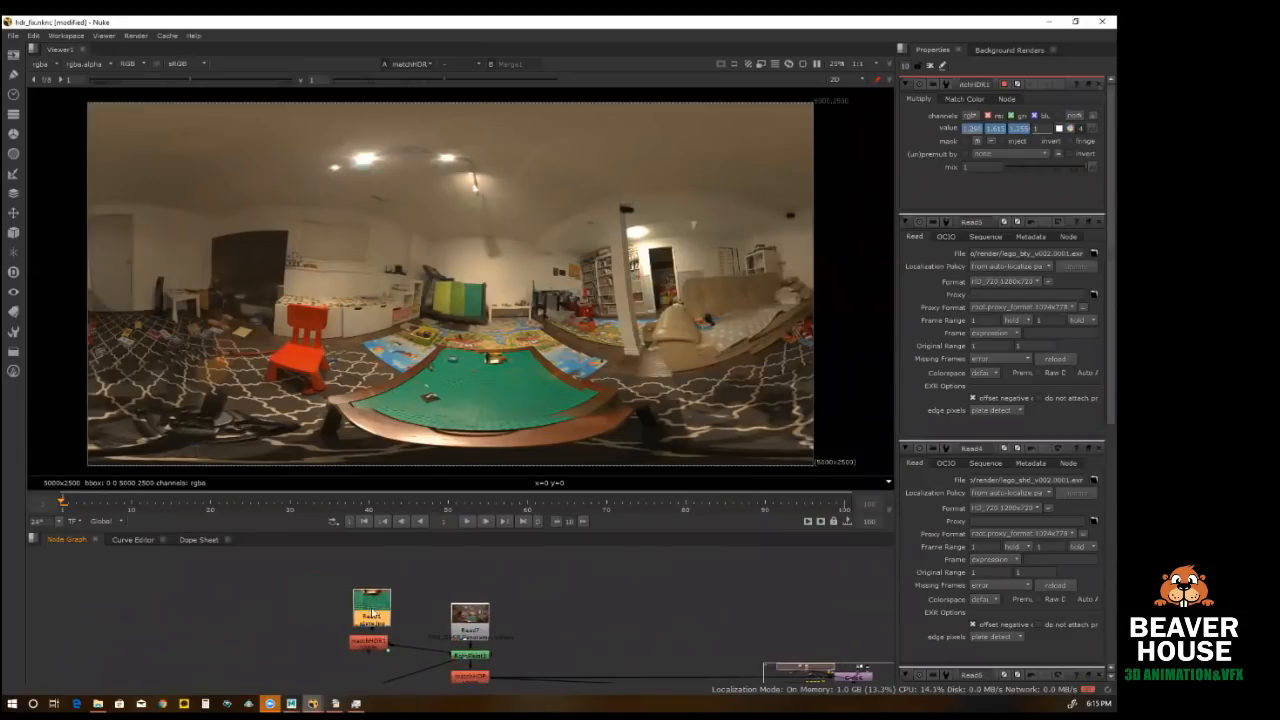
pyautogui.scroll(1, 370, 604)
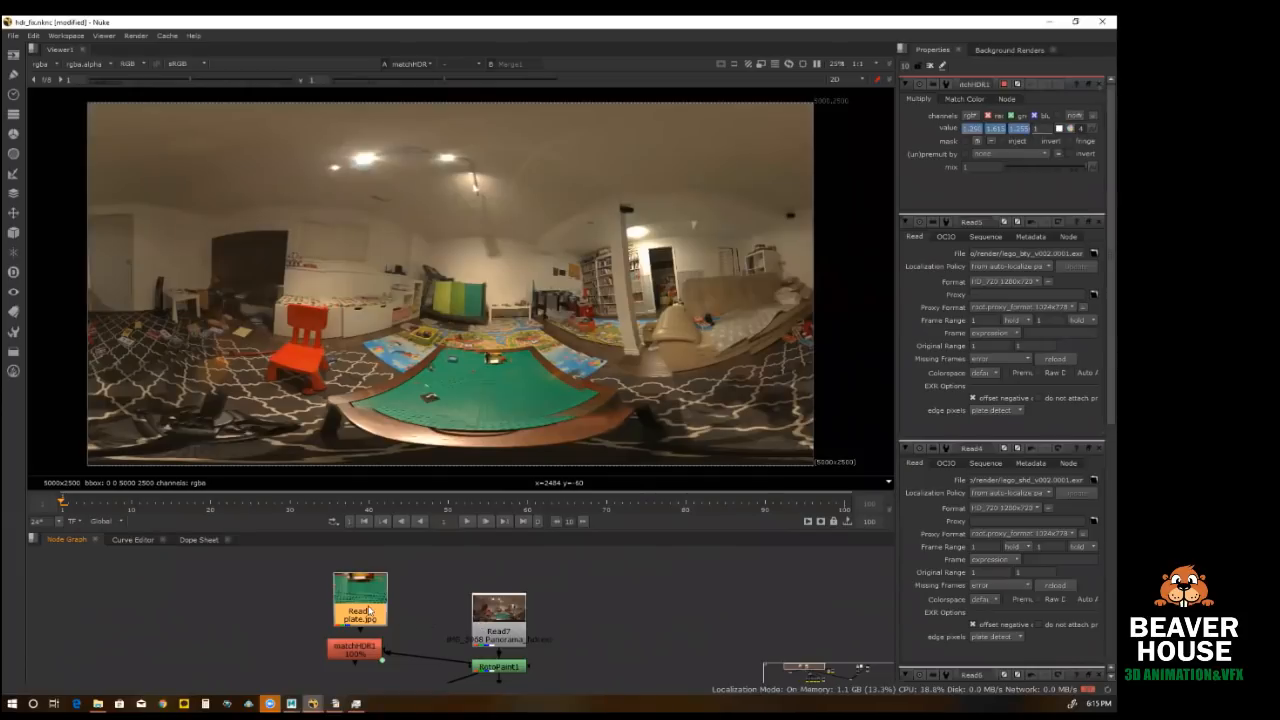
# Step: View the plate image, the original Read7 panorama and the RotoPaint1 result one after another
pyautogui.press('1')
pyautogui.click(498, 613)
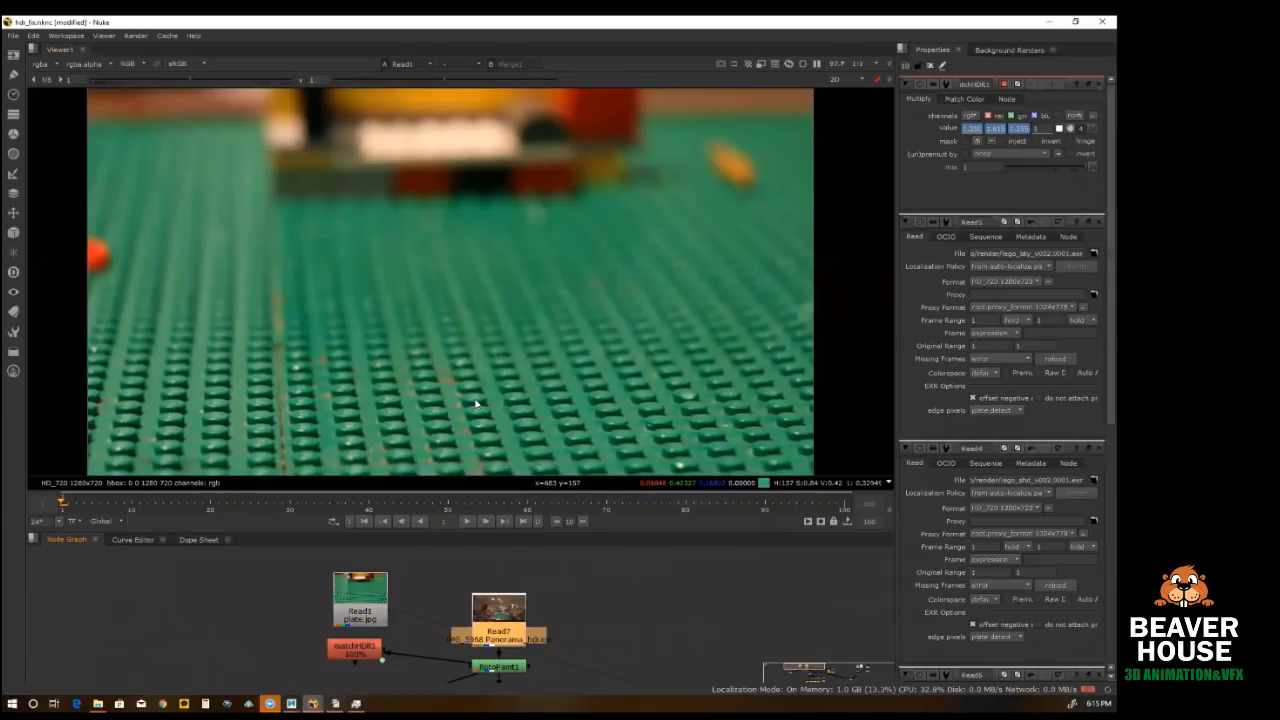
pyautogui.press('1')
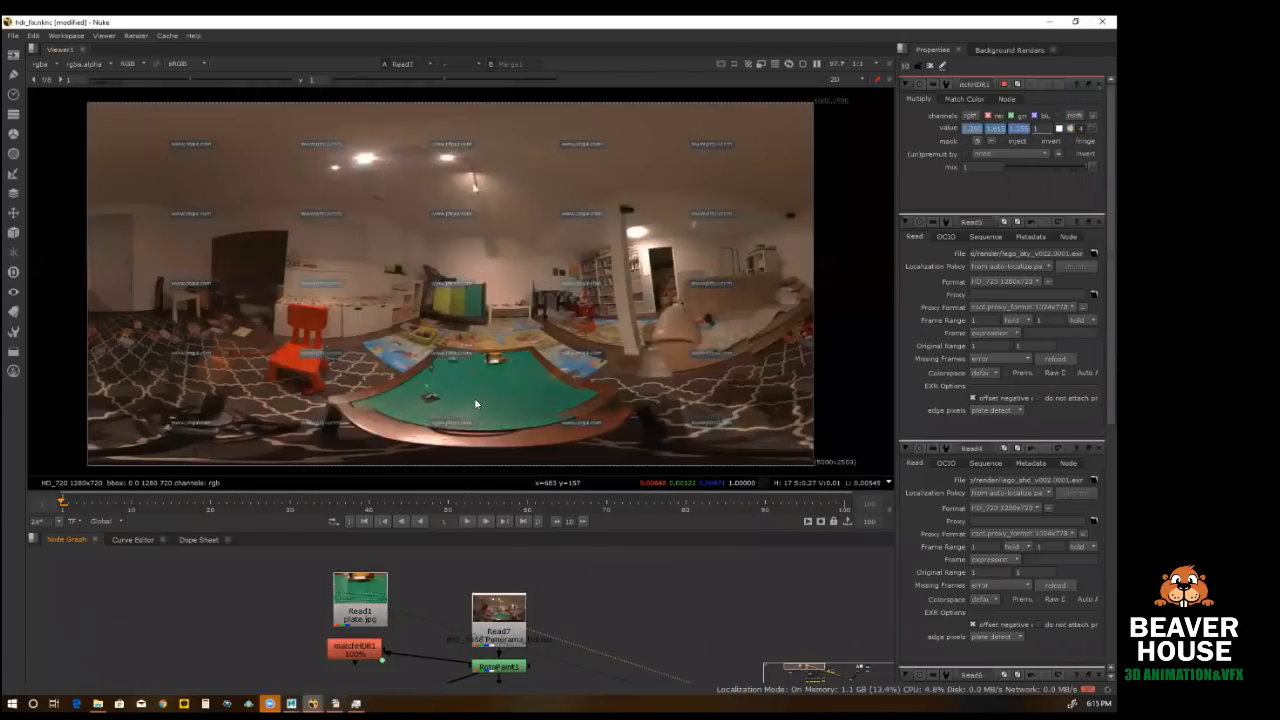
pyautogui.click(516, 669)
pyautogui.press('1')
# Step: Reset the red, green and blue values of matchHDR1's Reference and Input colors to 1
pyautogui.click(364, 650)
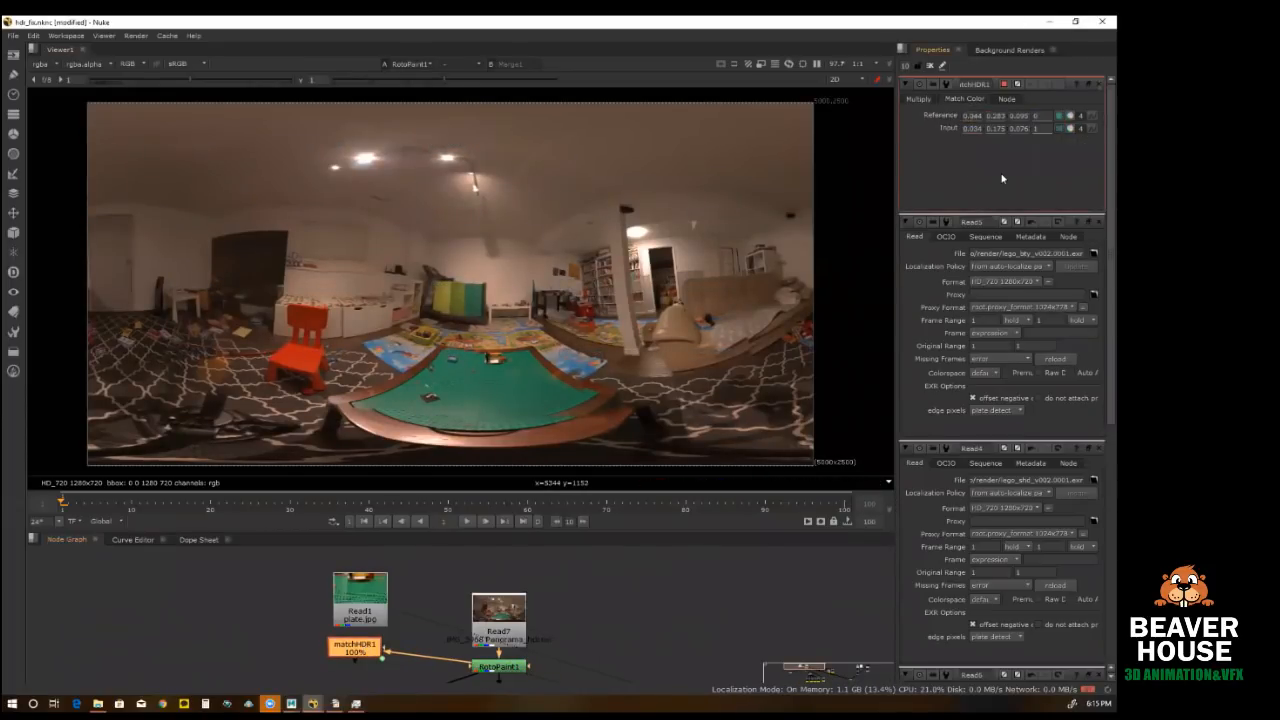
pyautogui.press('Tab')
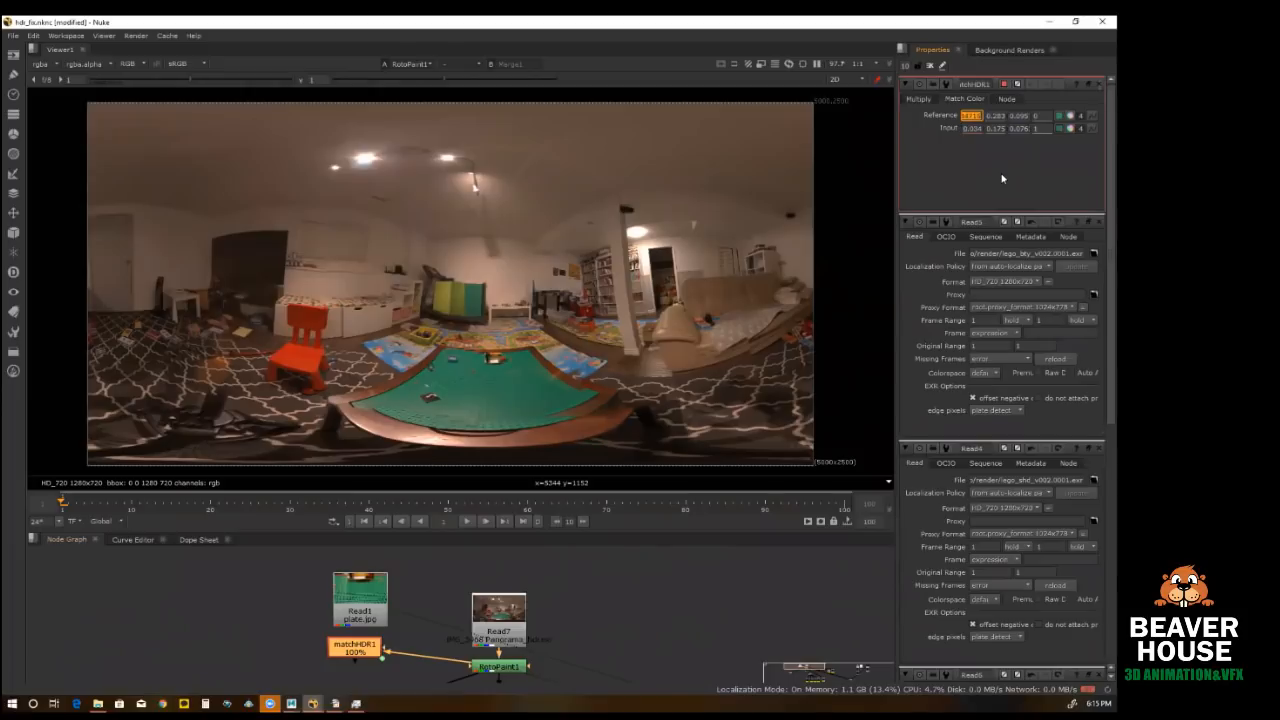
pyautogui.write('1')
pyautogui.press('Tab')
pyautogui.write('1')
pyautogui.press('Tab')
pyautogui.write('1')
pyautogui.press('Tab')
pyautogui.press('Tab')
pyautogui.write('1')
pyautogui.press('Tab')
pyautogui.write('1')
pyautogui.press('Tab')
pyautogui.write('1')
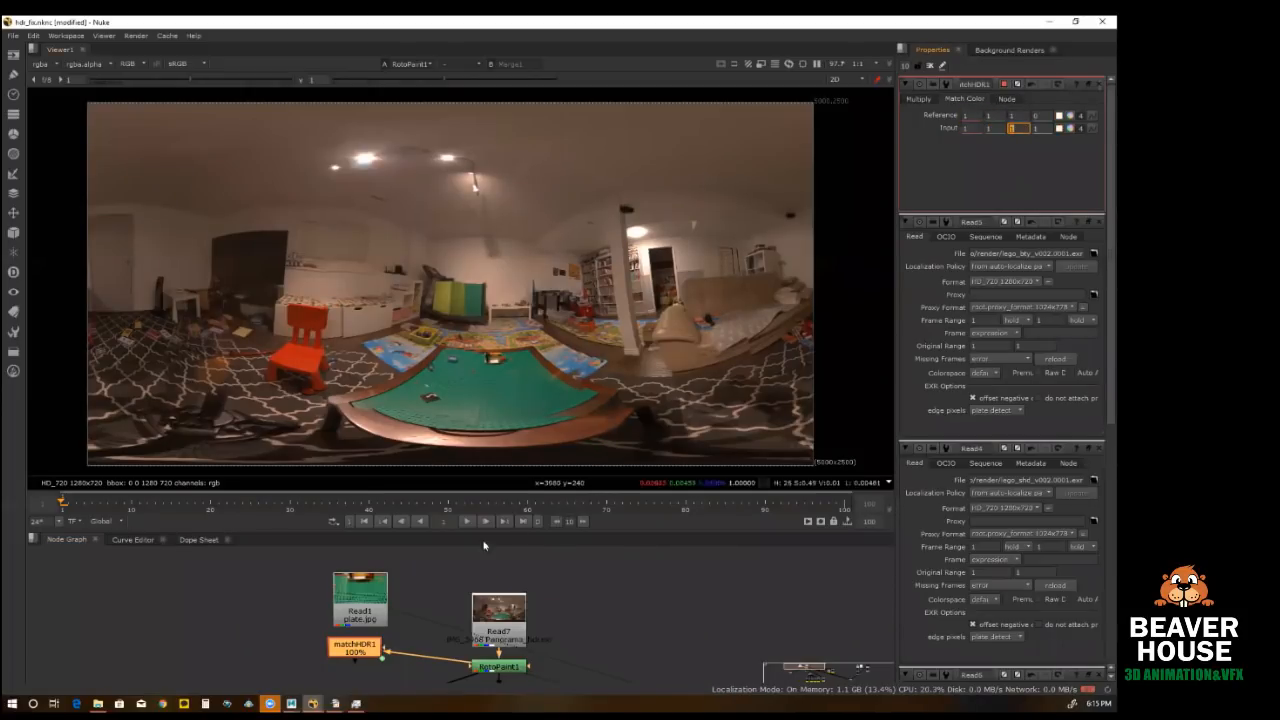
# Step: View the matchHDR1 output and move the node to the right of the Read7 panorama node
pyautogui.click(358, 646)
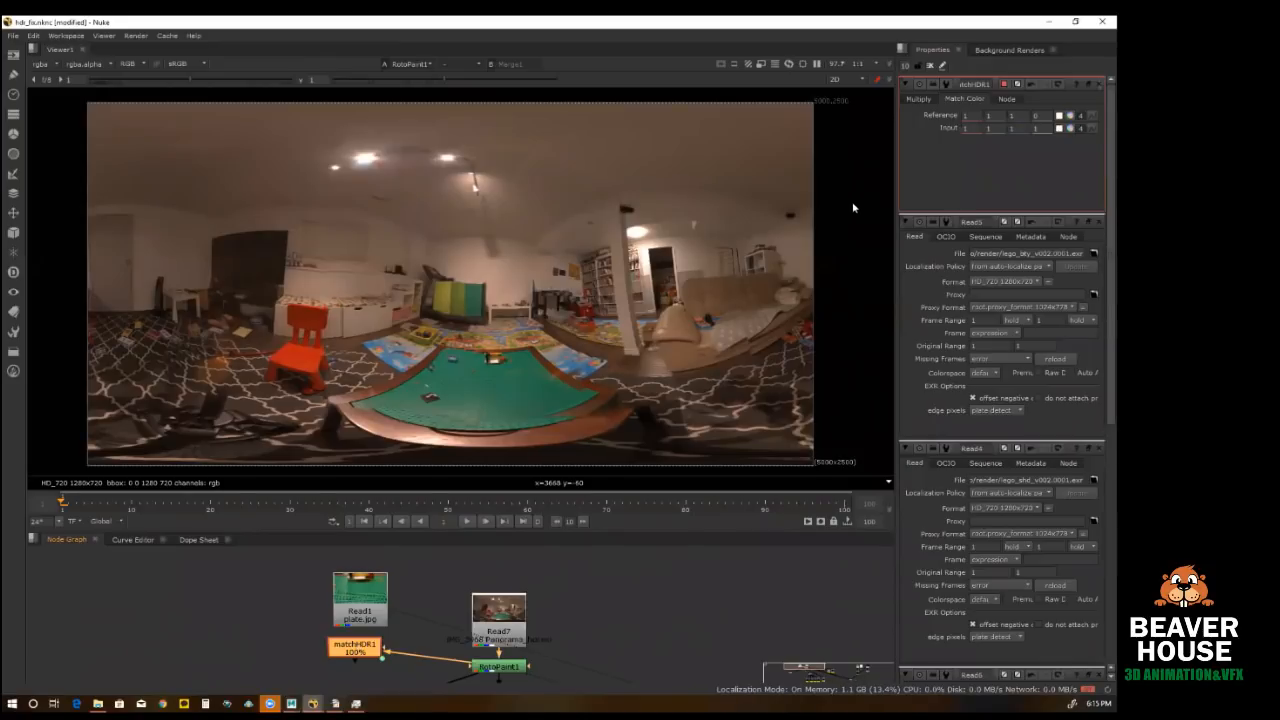
pyautogui.press('1')
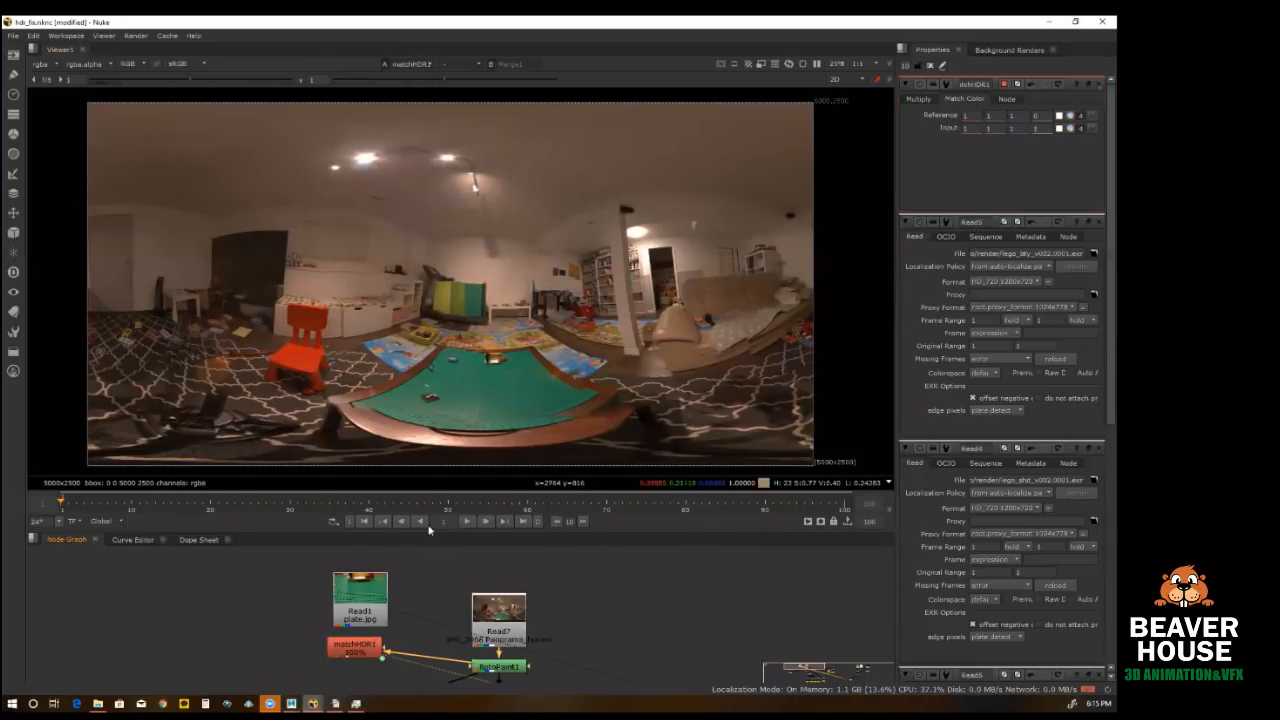
pyautogui.moveTo(365, 650); pyautogui.dragTo(630, 599)
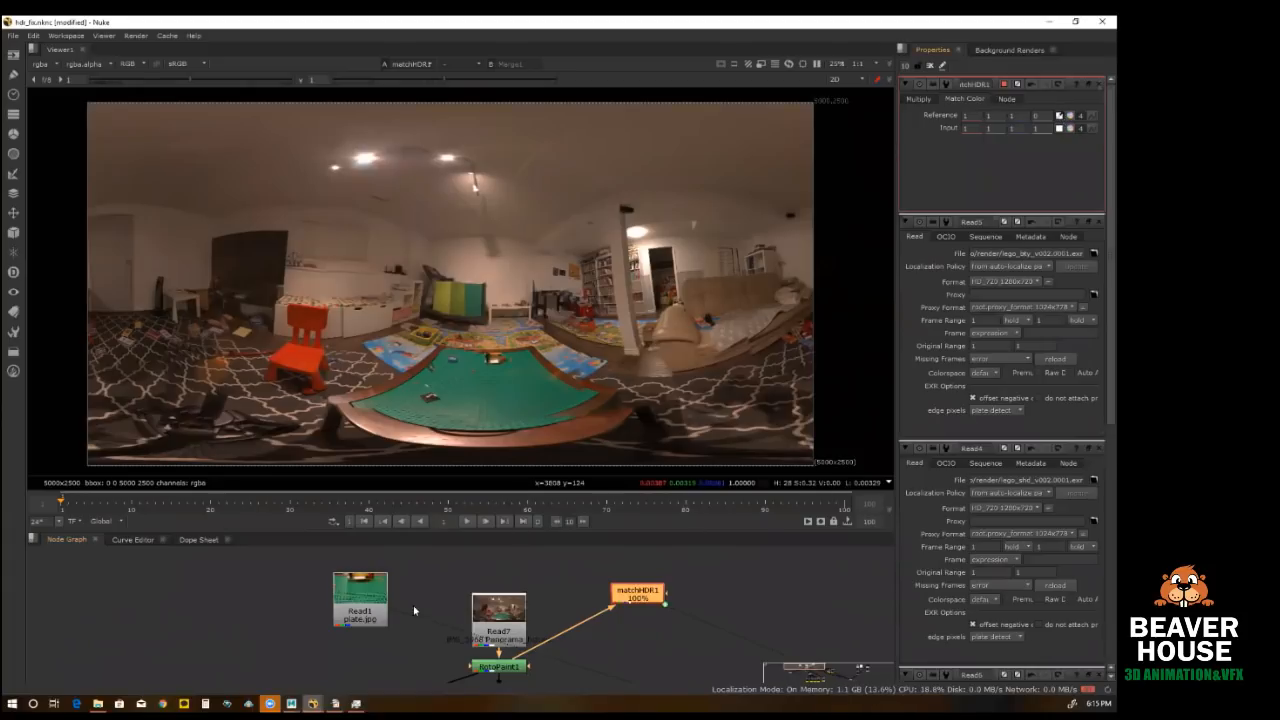
# Step: View the plate image and sample a green baseplate area of about 529 × 197 px as matchHDR1's Reference color
pyautogui.click(358, 610)
pyautogui.press('1')
pyautogui.scroll(-1, 457, 300)
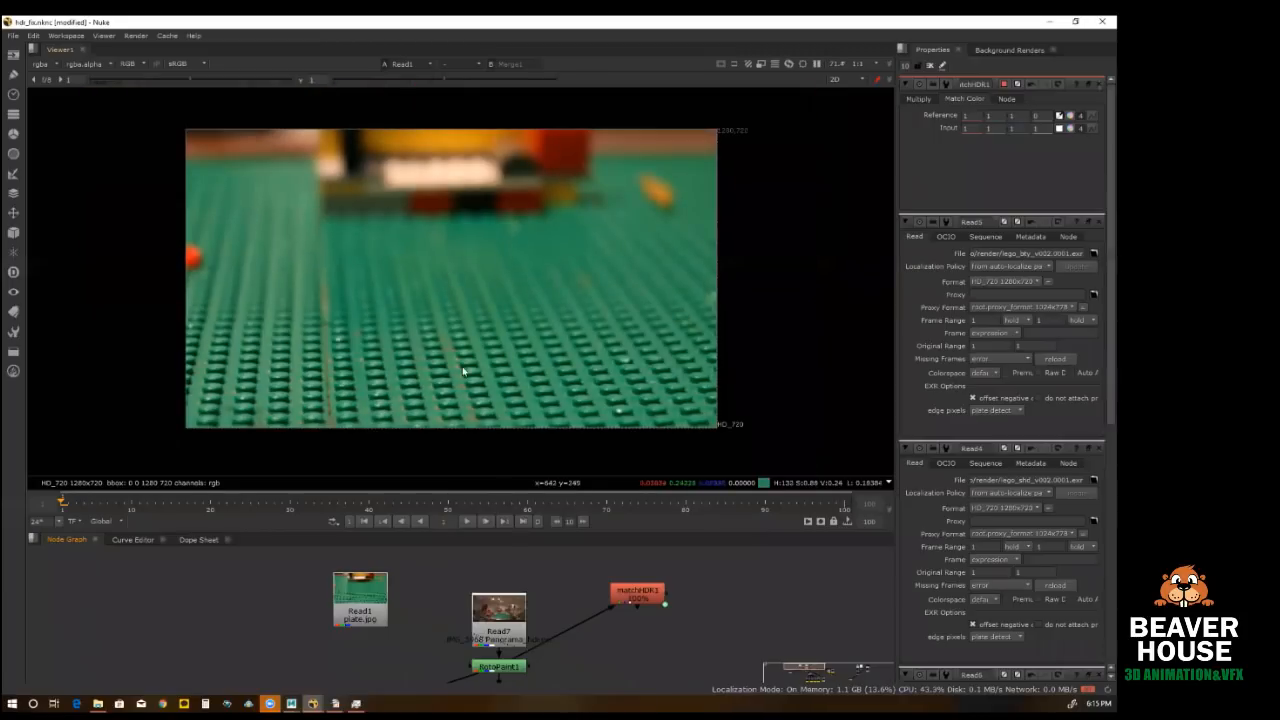
pyautogui.keyDown('ctrl'); pyautogui.keyDown('shift'); pyautogui.moveTo(375, 320); pyautogui.dragTo(592, 404); pyautogui.keyUp('shift'); pyautogui.keyUp('ctrl')
pyautogui.moveTo(483, 359); pyautogui.dragTo(501, 367)
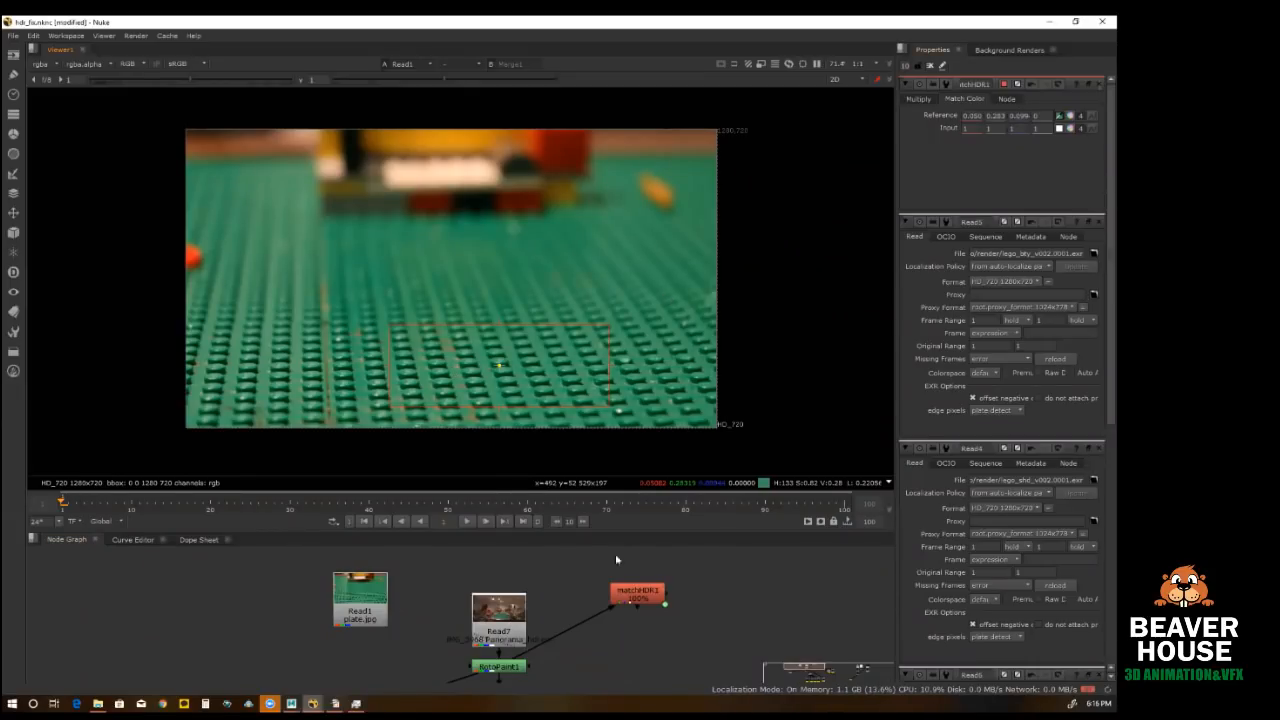
# Step: View RotoPaint1 and sample a baseplate area of about 344 × 127 px in the panorama as matchHDR1's Input color
pyautogui.click(505, 668)
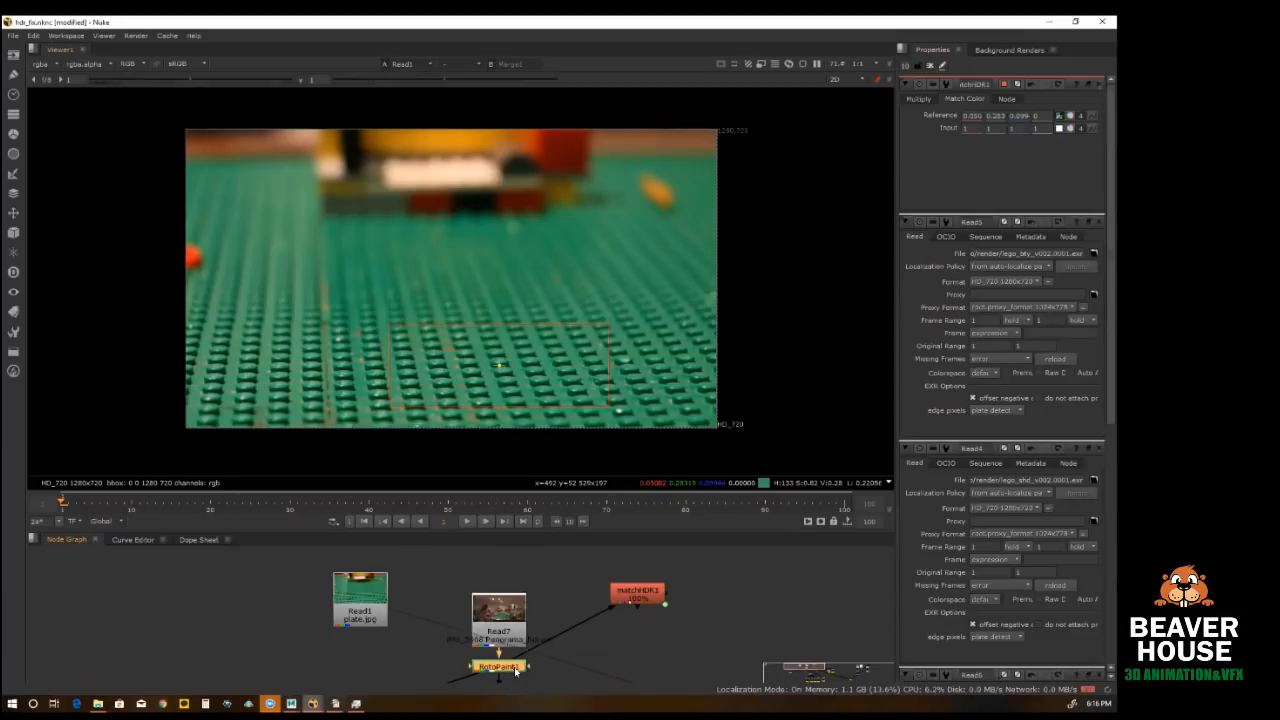
pyautogui.press('1')
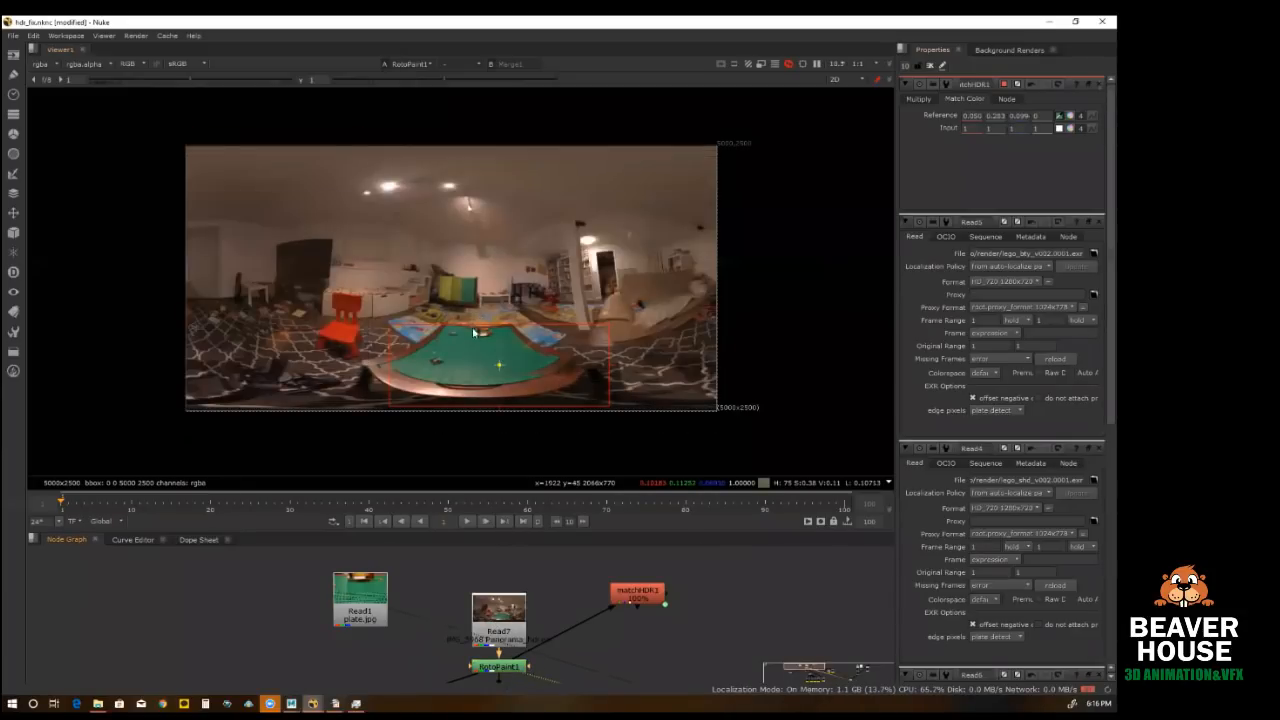
pyautogui.click(1060, 130)
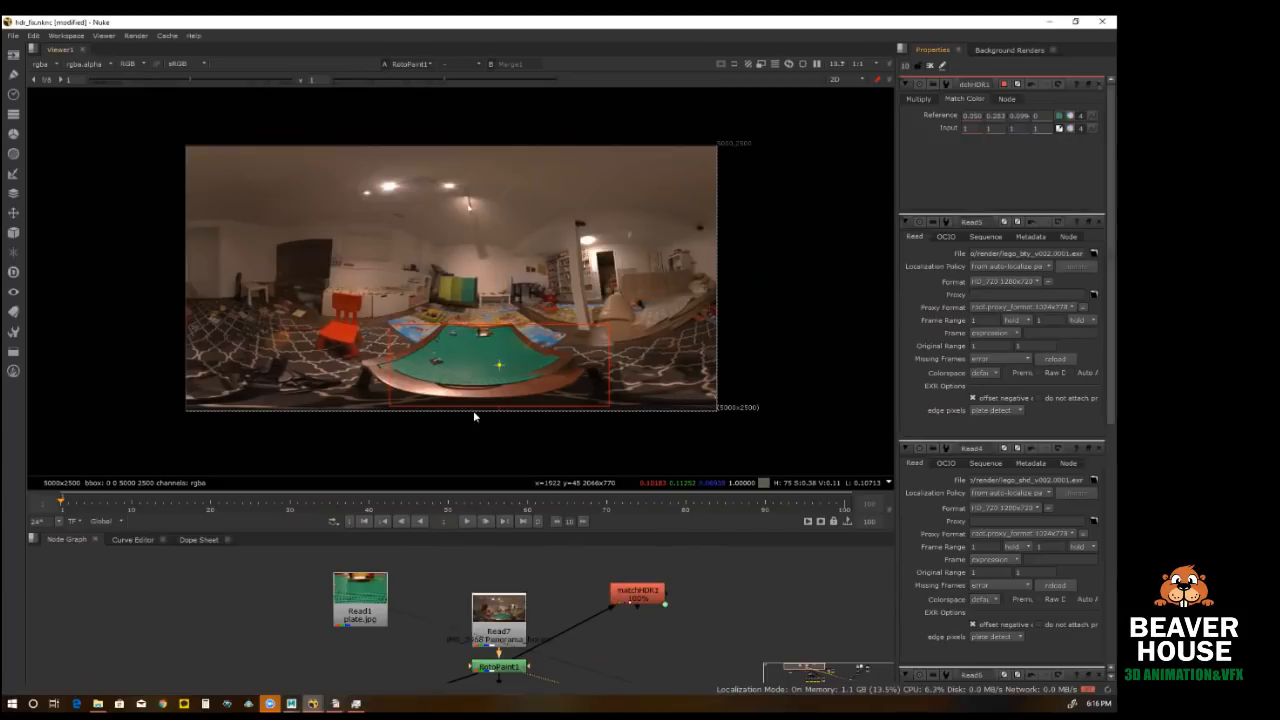
pyautogui.scroll(5, 487, 359)
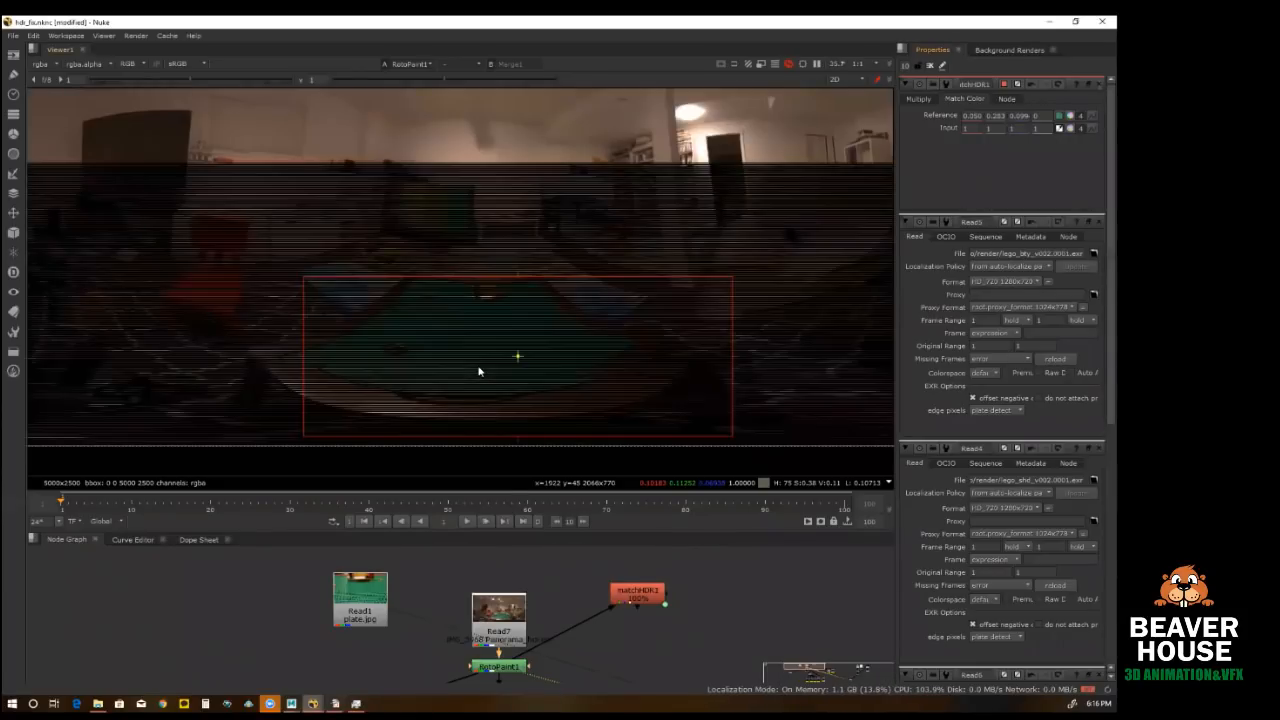
pyautogui.scroll(5, 445, 350)
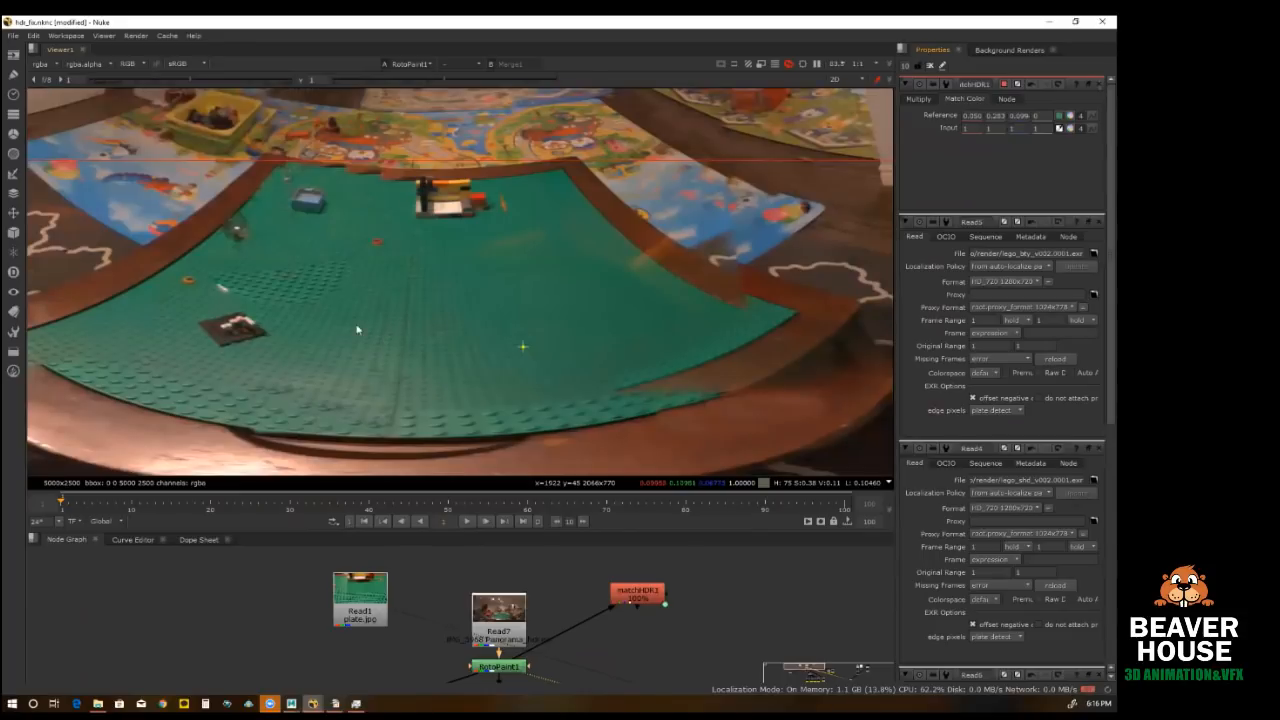
pyautogui.keyDown('ctrl'); pyautogui.keyDown('shift'); pyautogui.moveTo(357, 329); pyautogui.dragTo(522, 390); pyautogui.keyUp('shift'); pyautogui.keyUp('ctrl')
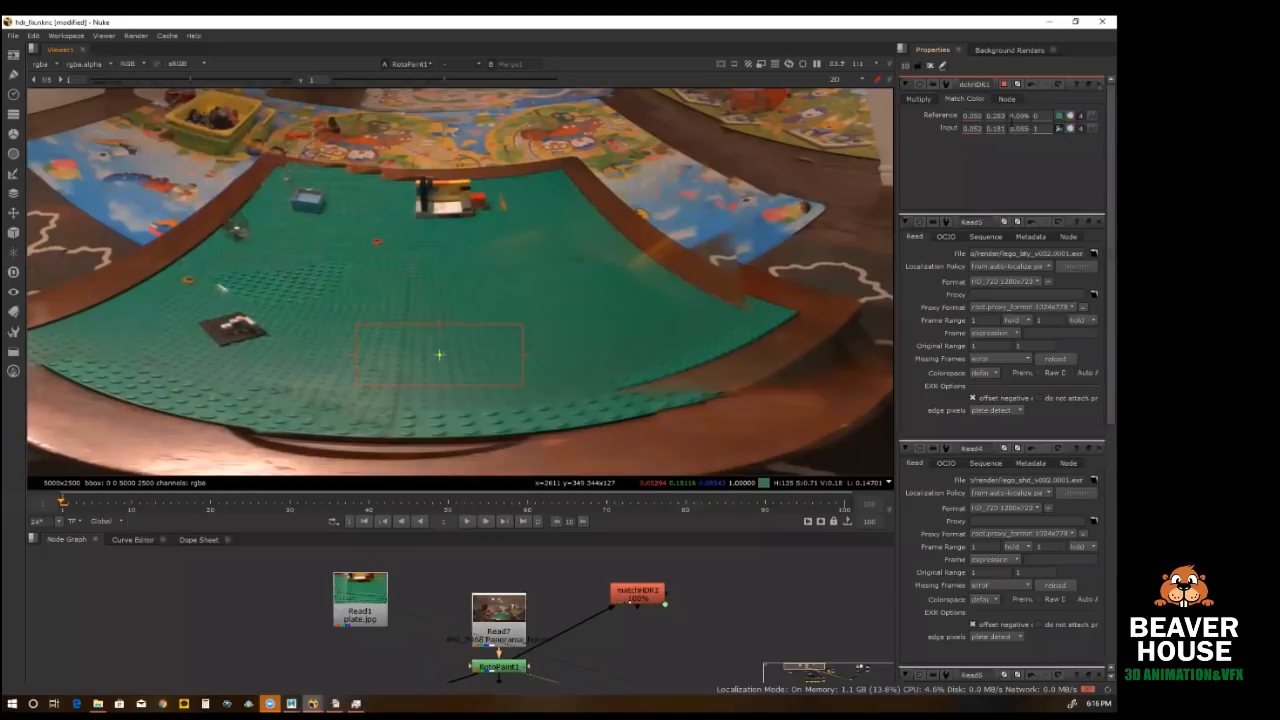
# Step: Show matchHDR1's Multiply values, view its output and compare the panorama with the node disabled and enabled
pyautogui.click(918, 99)
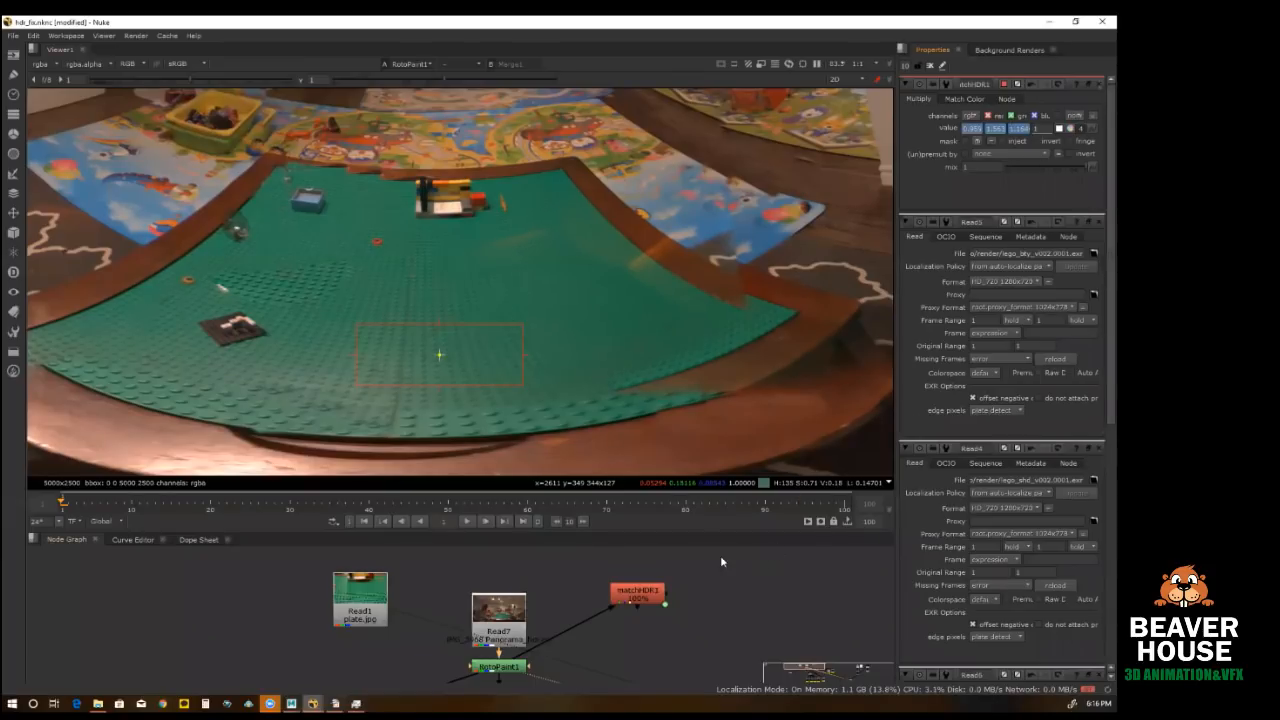
pyautogui.click(646, 597)
pyautogui.press('1')
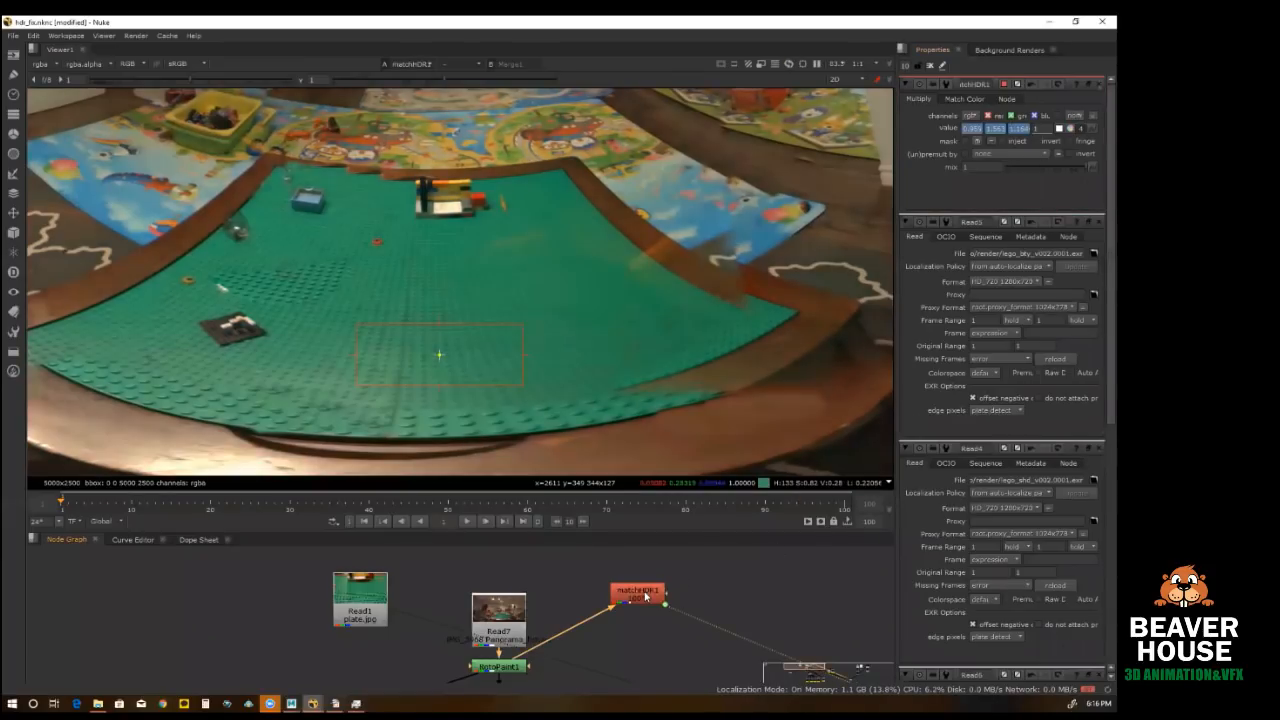
pyautogui.press('d')
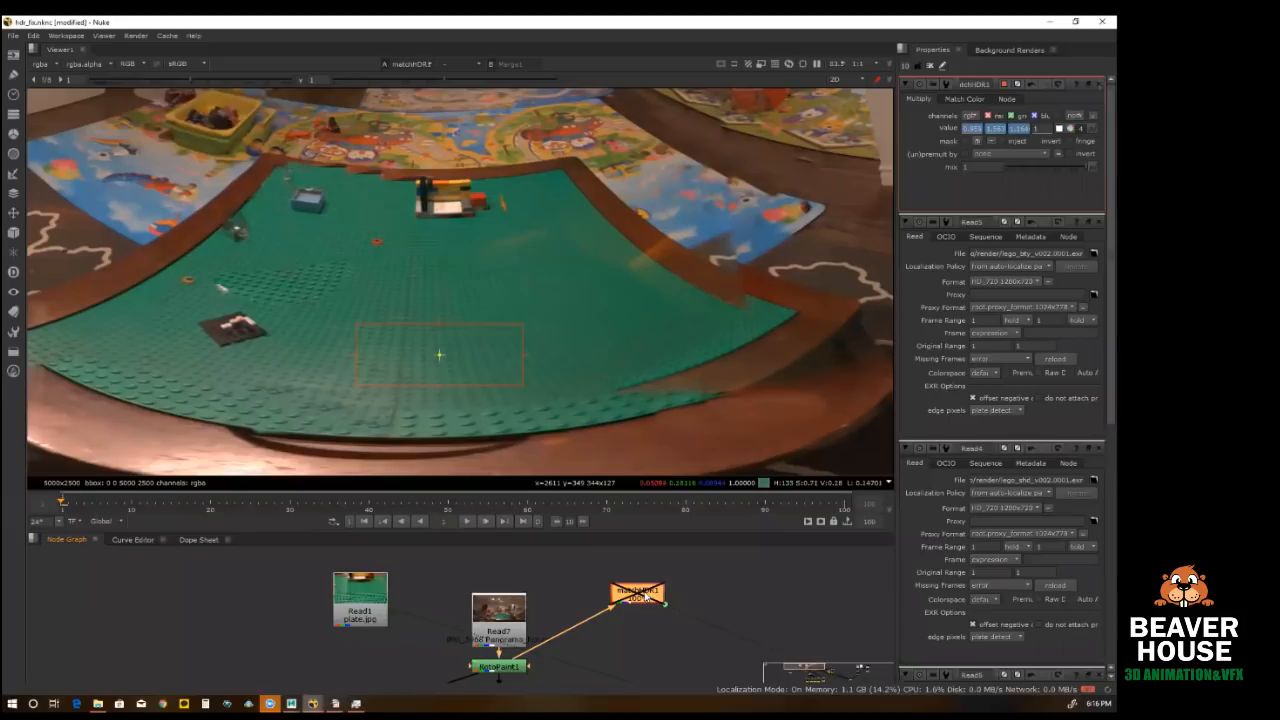
pyautogui.press('d')
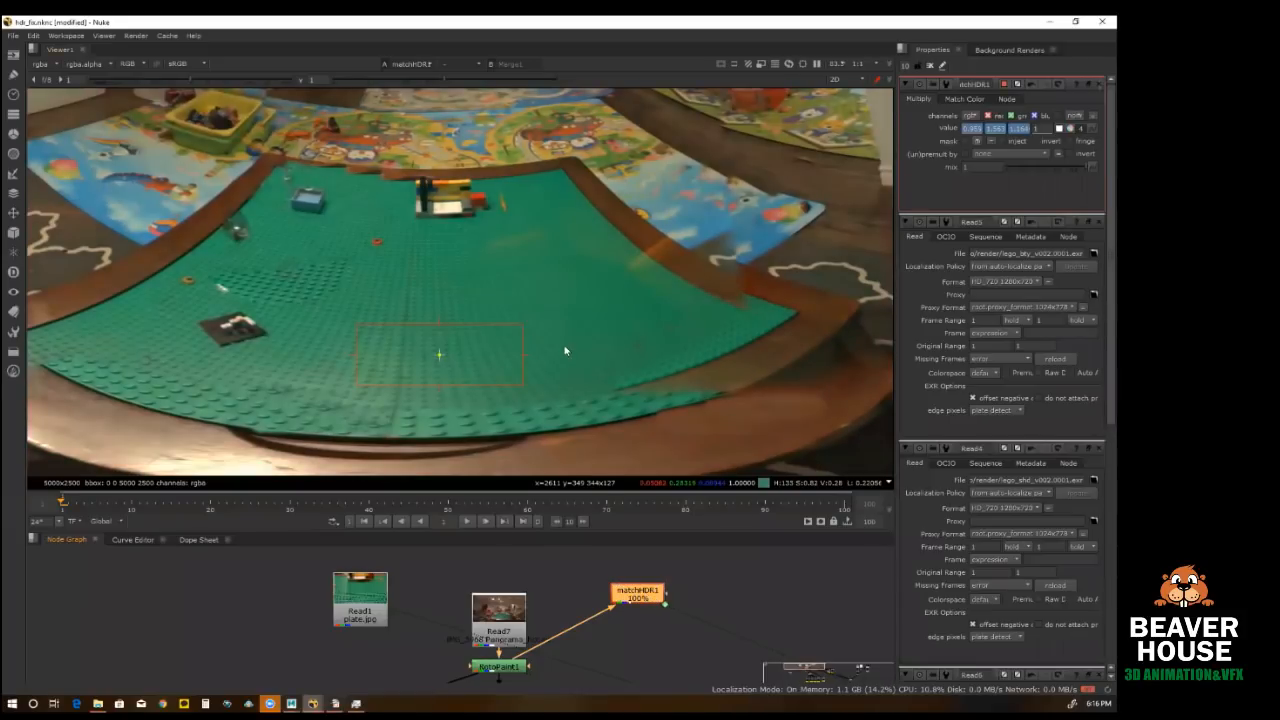
pyautogui.scroll(-3, 553, 389)
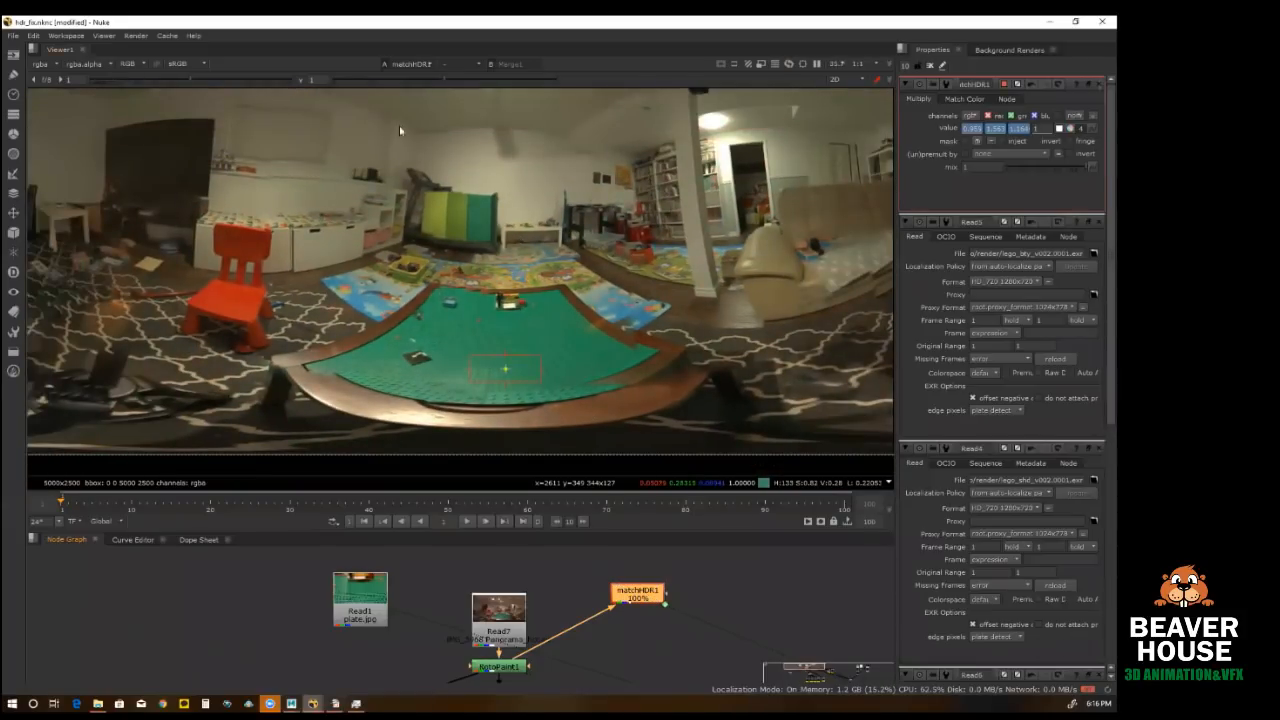
pyautogui.press('d')
pyautogui.press('d')
# Step: View the whole plate image for comparison and enlarge the node graph area to show more of the node tree
pyautogui.click(344, 609)
pyautogui.press('1')
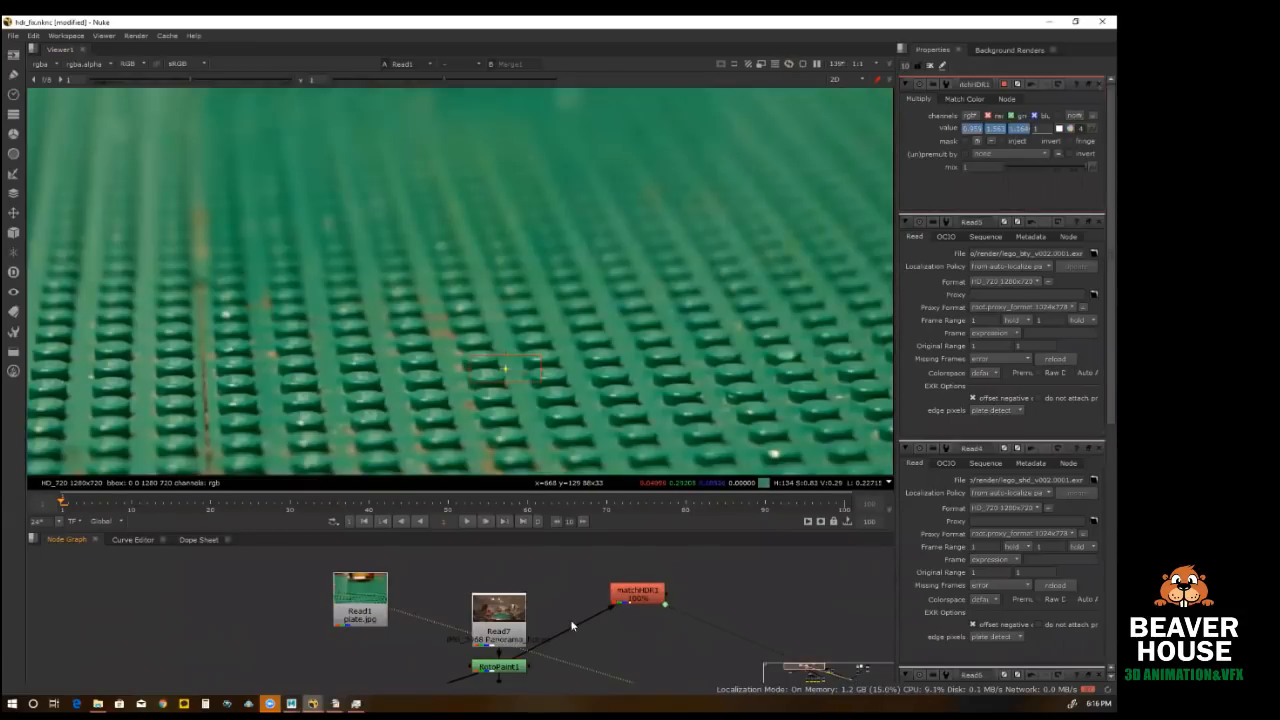
pyautogui.press('f')
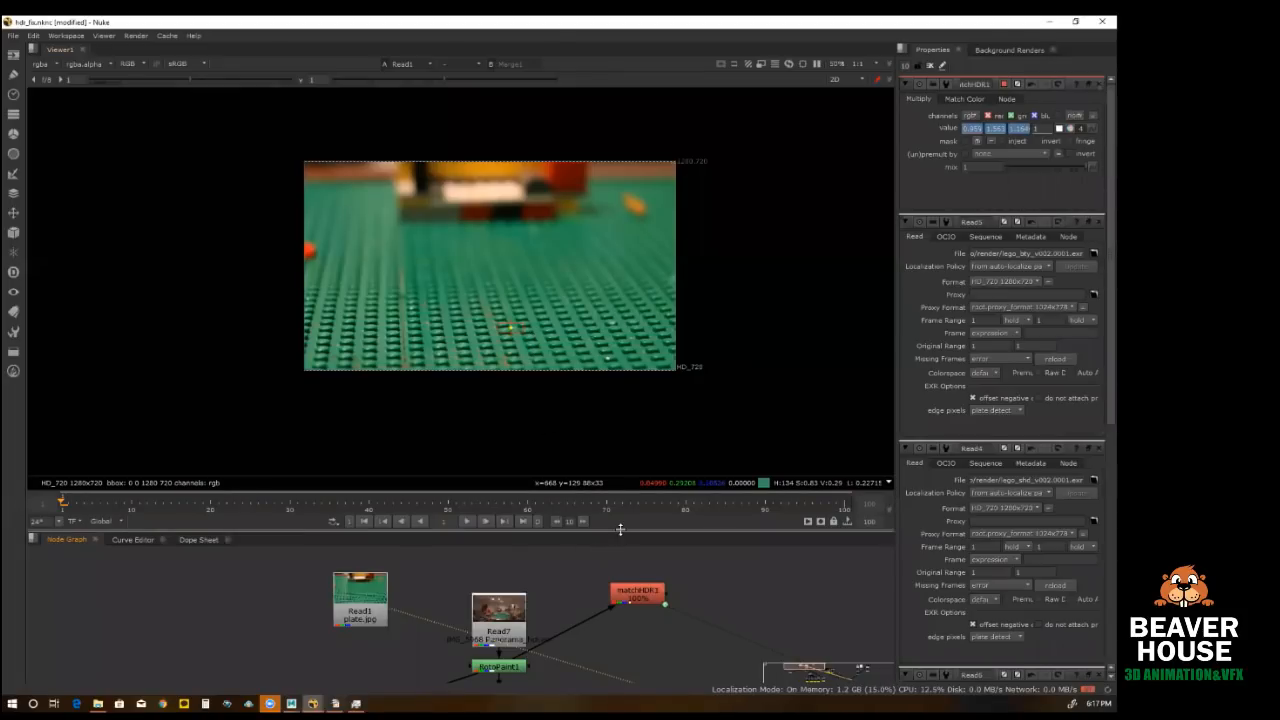
pyautogui.moveTo(620, 530); pyautogui.dragTo(620, 493)
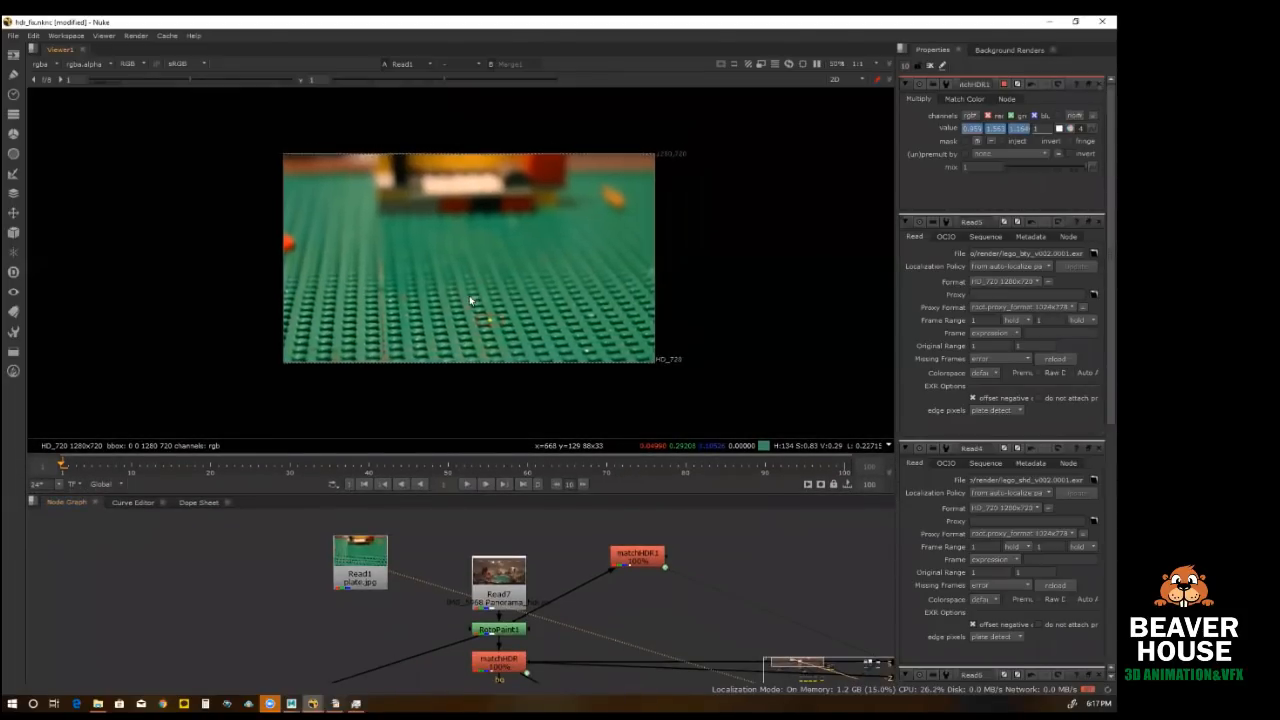
pyautogui.scroll(2, 469, 295)
pyautogui.moveTo(472, 305); pyautogui.dragTo(485, 322, button='middle')
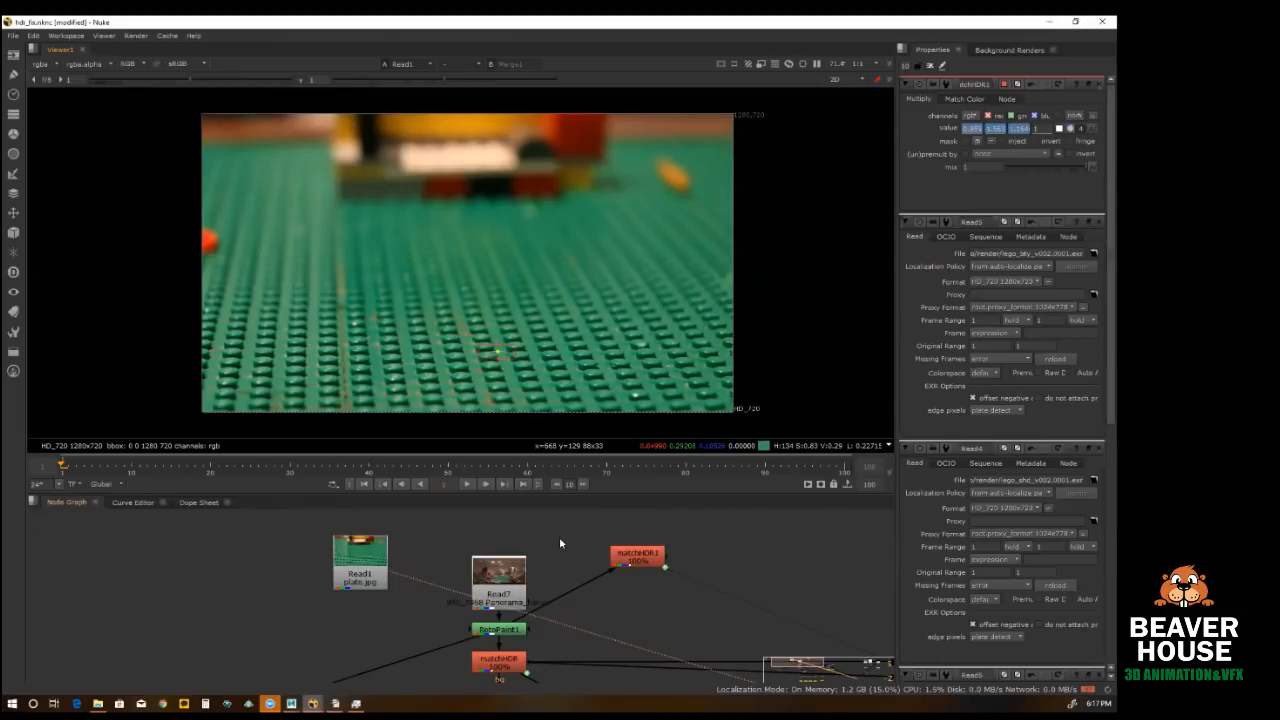
pyautogui.scroll(-2, 543, 553)
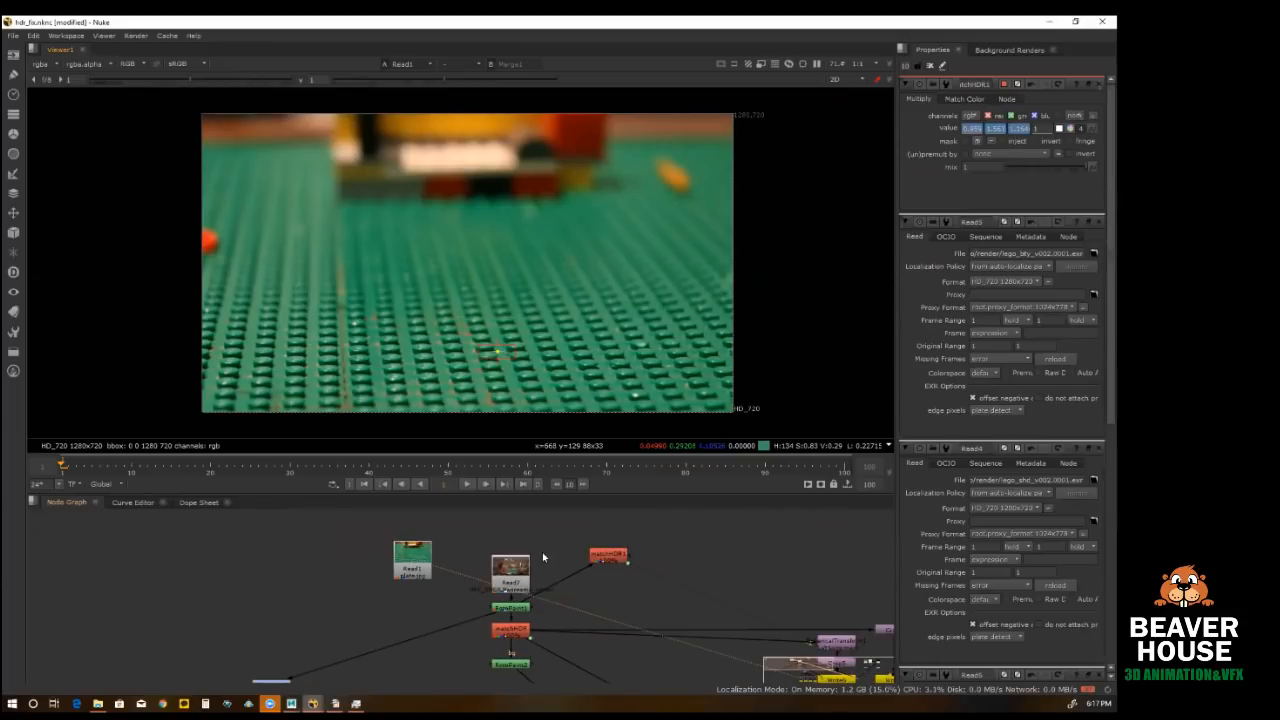
pyautogui.scroll(-2, 543, 557)
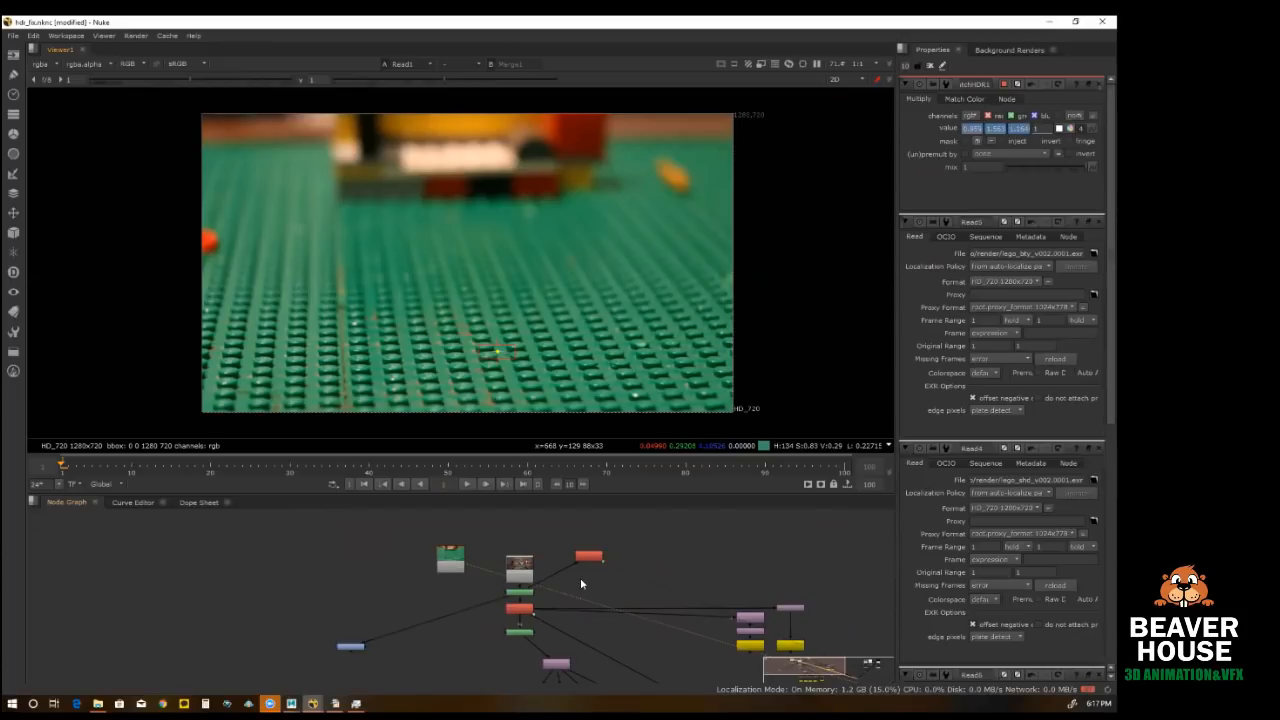
pyautogui.moveTo(632, 576); pyautogui.dragTo(526, 573, button='middle')
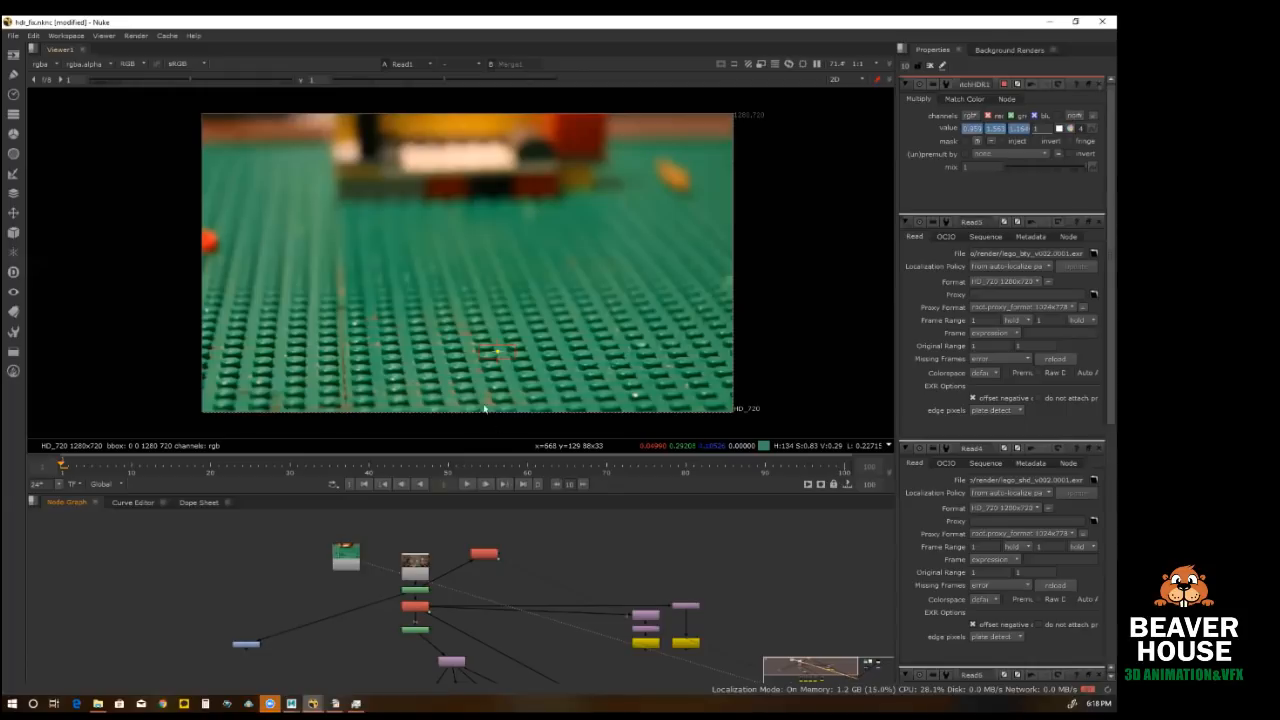
# Step: Resample matchHDR1's Reference color from a small flat spot between the studs in the plate image
pyautogui.scroll(3, 483, 371)
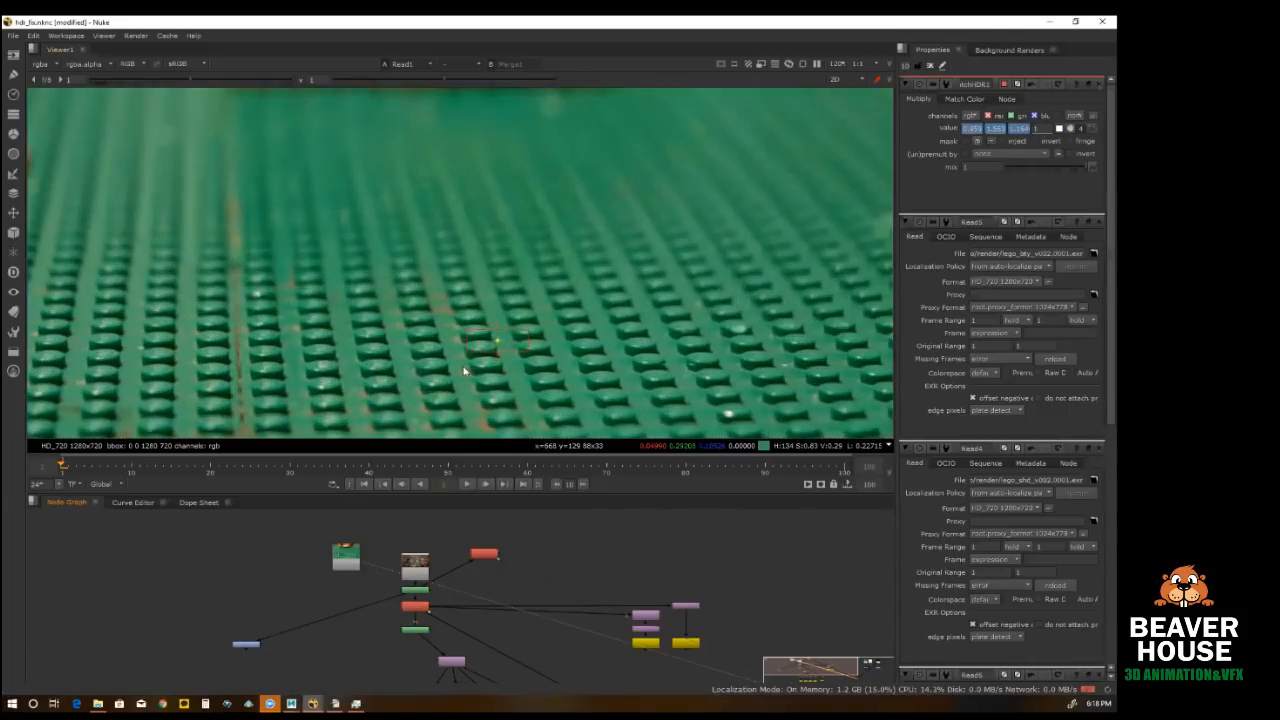
pyautogui.scroll(3, 451, 361)
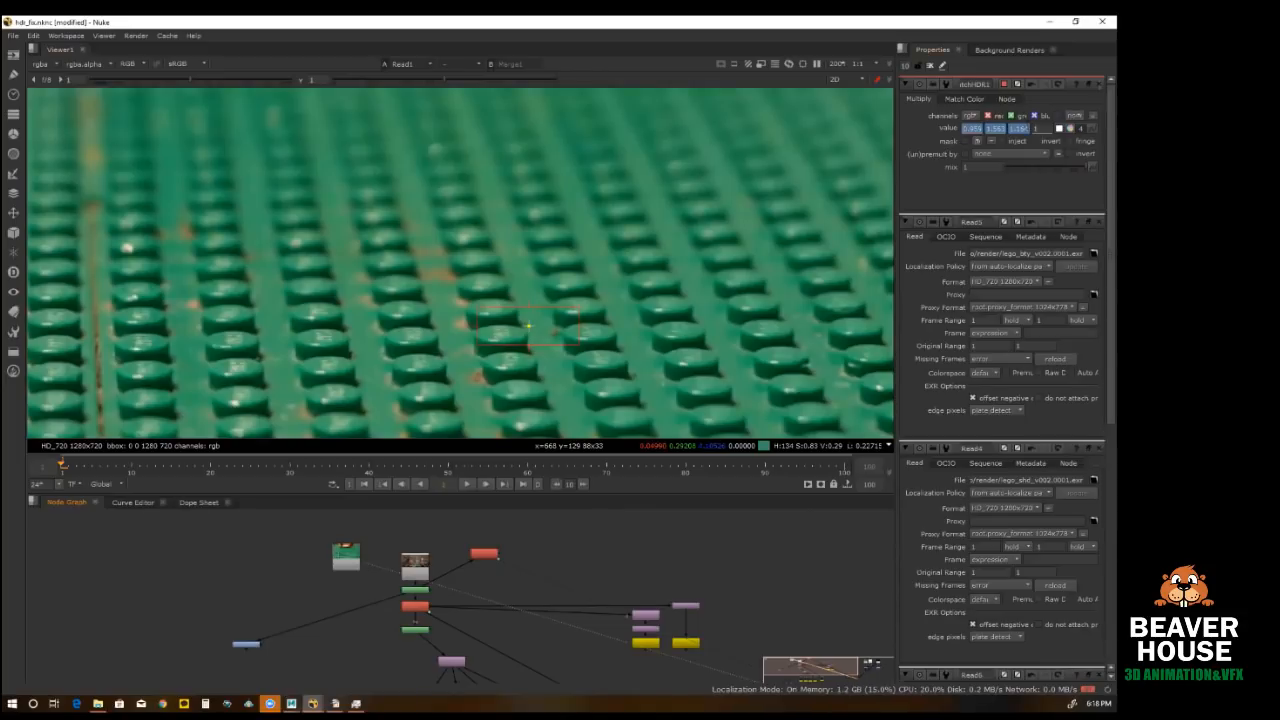
pyautogui.click(966, 99)
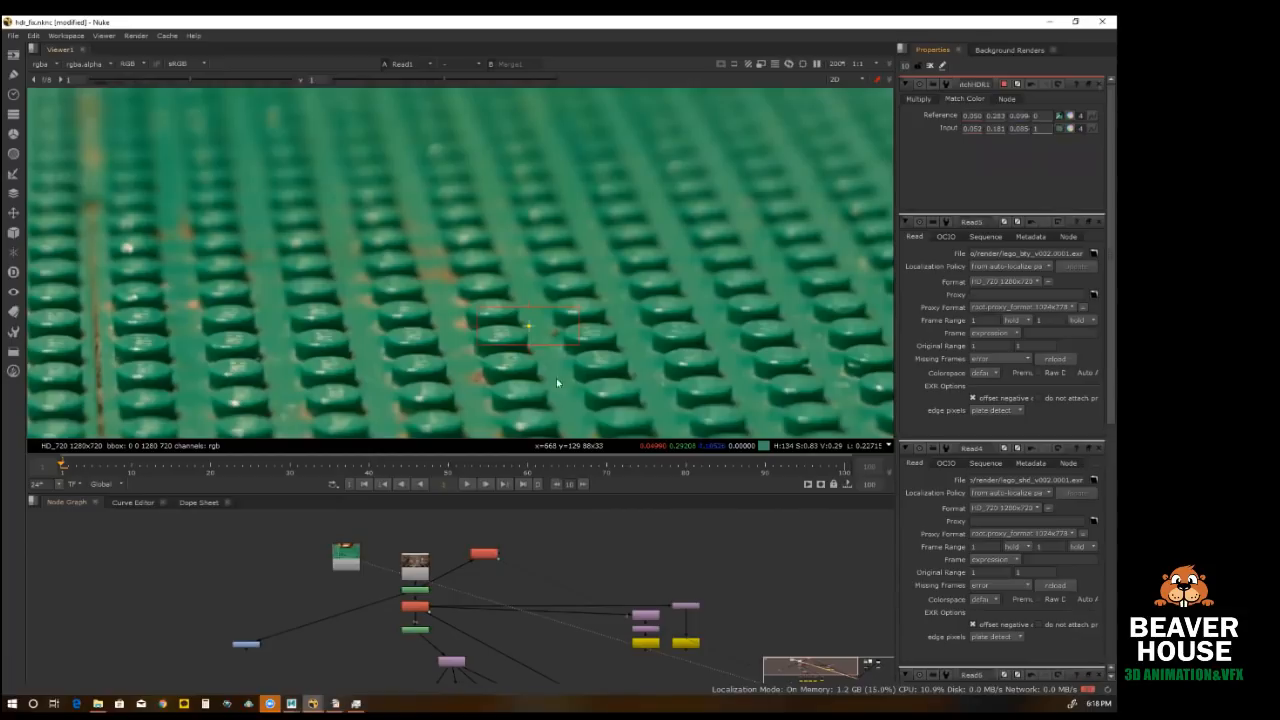
pyautogui.keyDown('ctrl'); pyautogui.keyDown('shift'); pyautogui.moveTo(543, 355); pyautogui.dragTo(566, 376); pyautogui.keyUp('shift'); pyautogui.keyUp('ctrl')
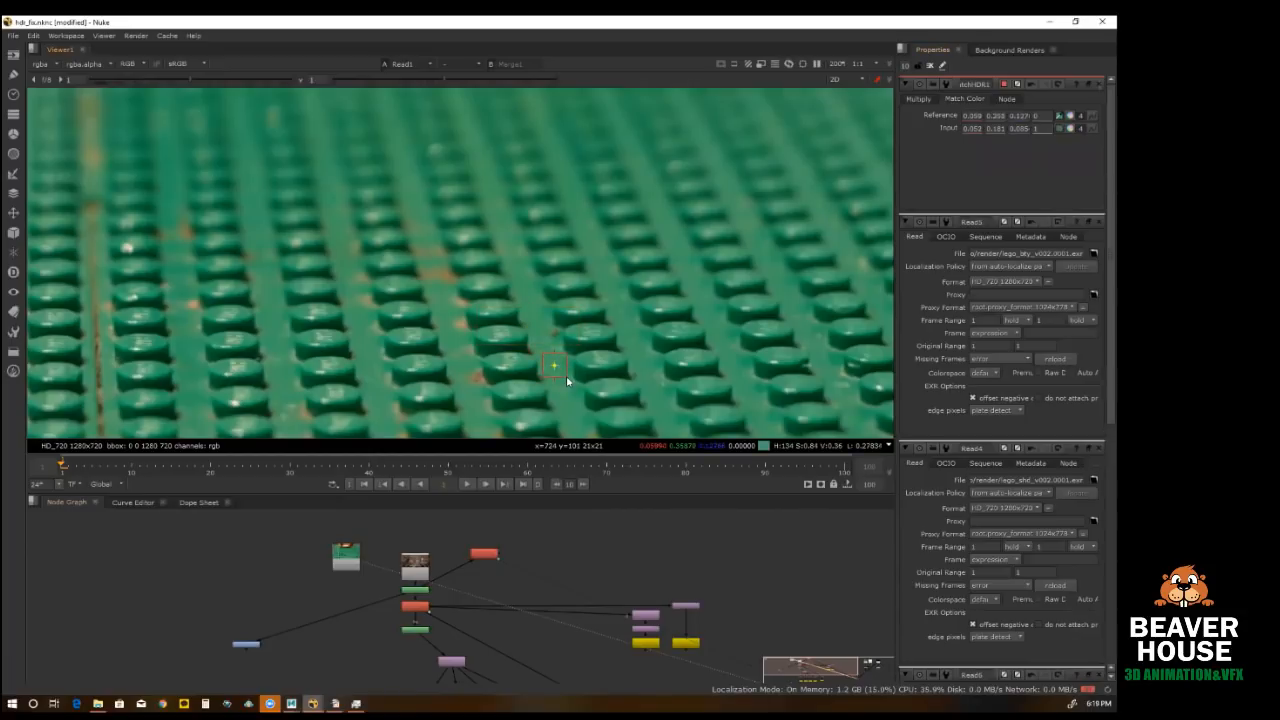
# Step: View RotoPaint1 and resample matchHDR1's Input color from a baseplate spot of about 6 × 12 px between the studs
pyautogui.click(425, 566)
pyautogui.press('1')
pyautogui.click(416, 588)
pyautogui.press('1')
pyautogui.scroll(6, 535, 372)
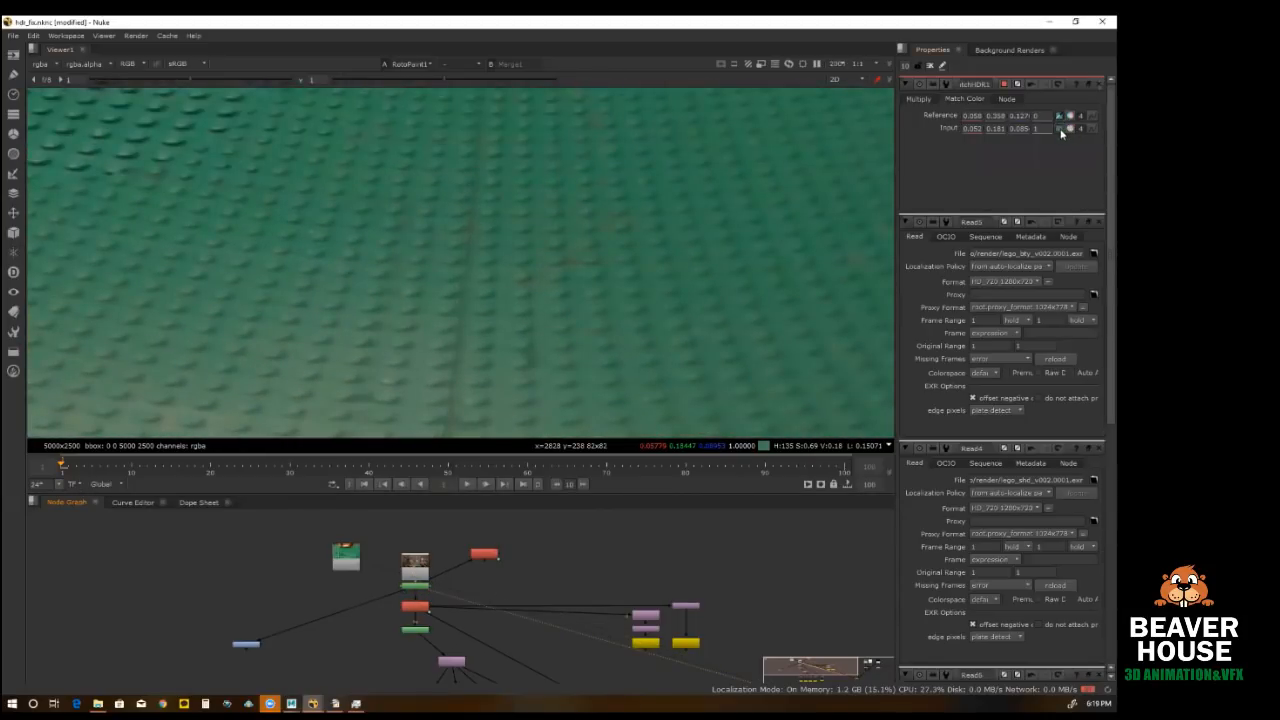
pyautogui.scroll(3, 500, 255)
pyautogui.keyDown('ctrl'); pyautogui.keyDown('shift'); pyautogui.moveTo(487, 256); pyautogui.dragTo(504, 294); pyautogui.keyUp('shift'); pyautogui.keyUp('ctrl')
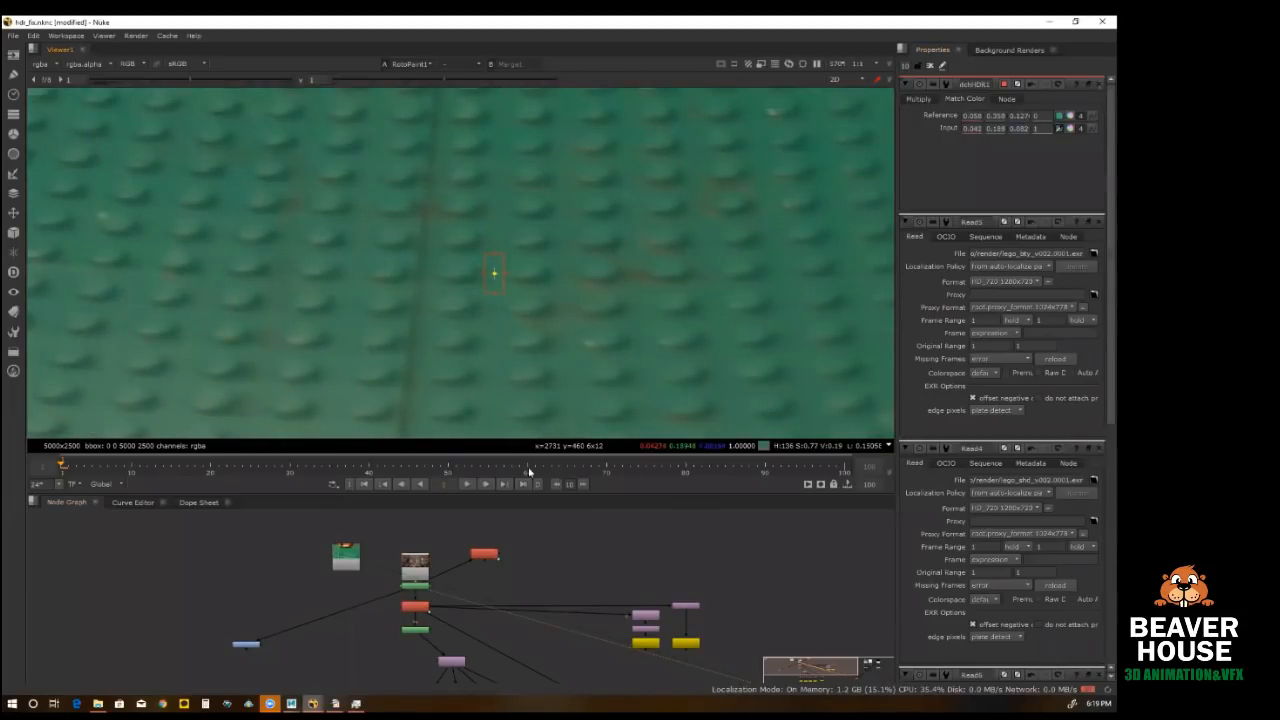
# Step: View the matchHDR1 output and compare its green baseplate up close with the plate image
pyautogui.click(486, 559)
pyautogui.press('1')
pyautogui.scroll(-5, 475, 275)
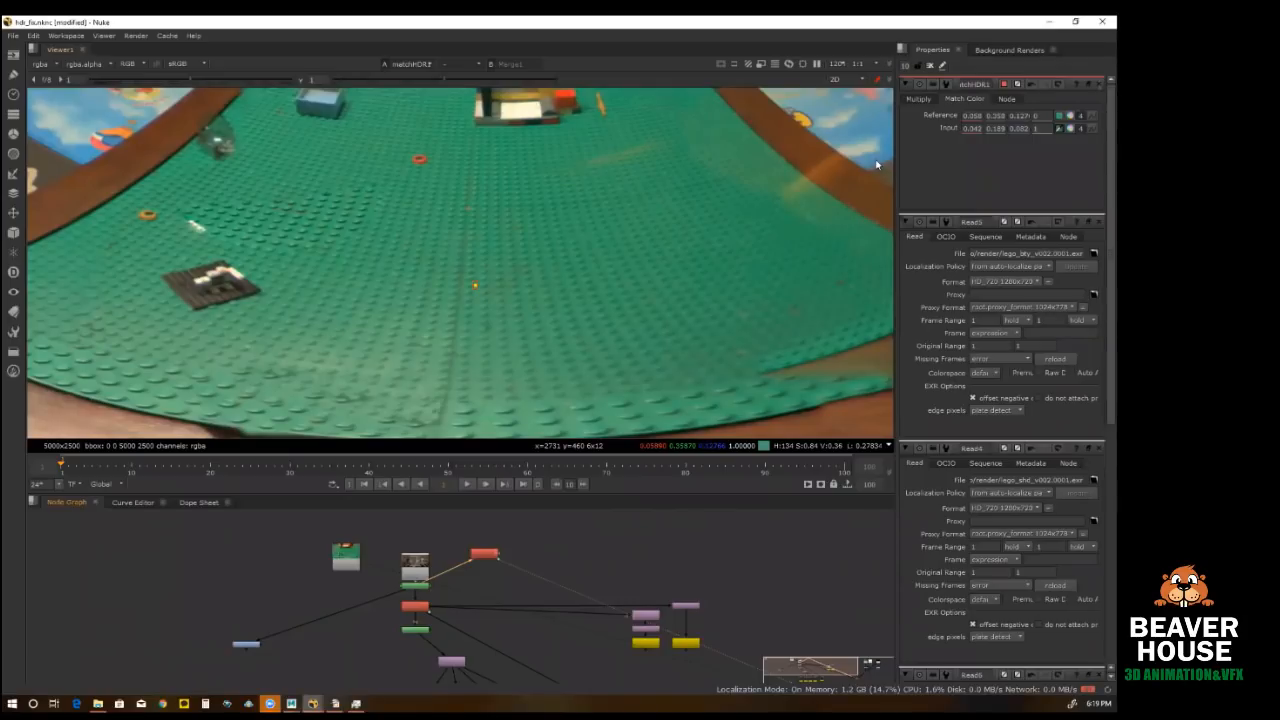
pyautogui.scroll(6, 457, 290)
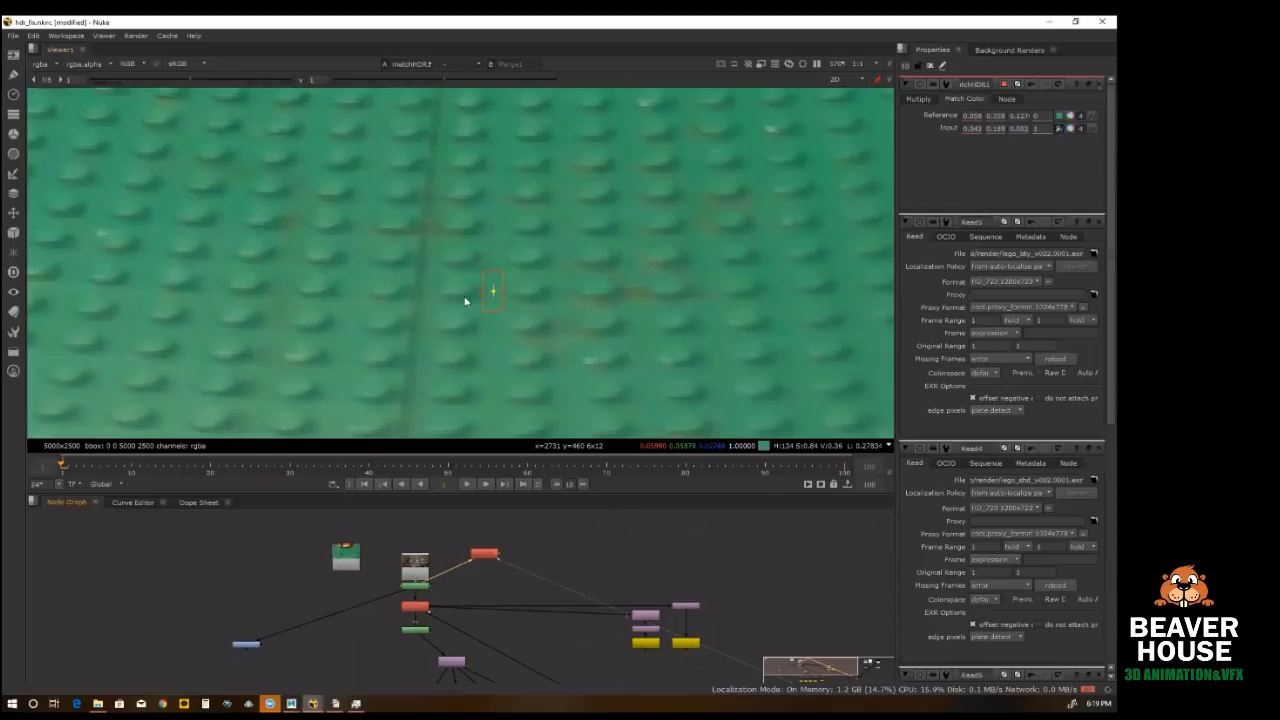
pyautogui.click(346, 557)
pyautogui.press('1')
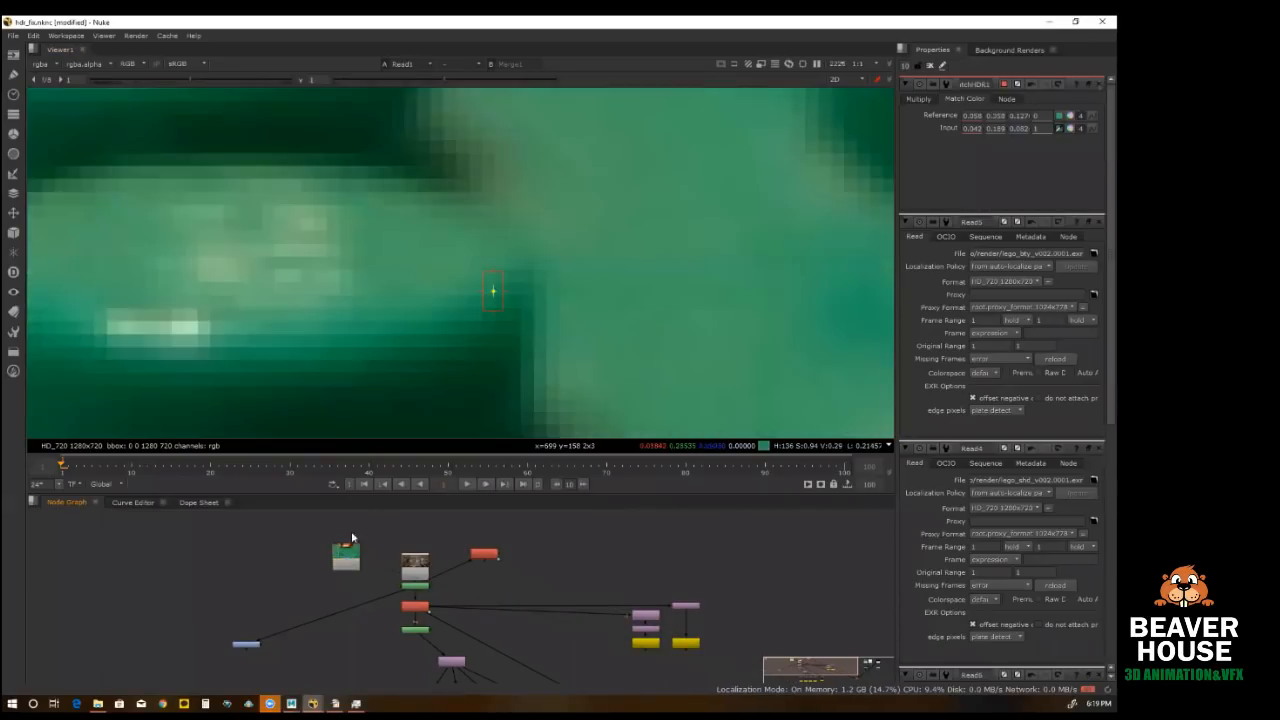
# Step: View RotoPaint1 and the matchHDR1 output in turn to compare their green baseplate with the plate image
pyautogui.scroll(-3, 420, 318)
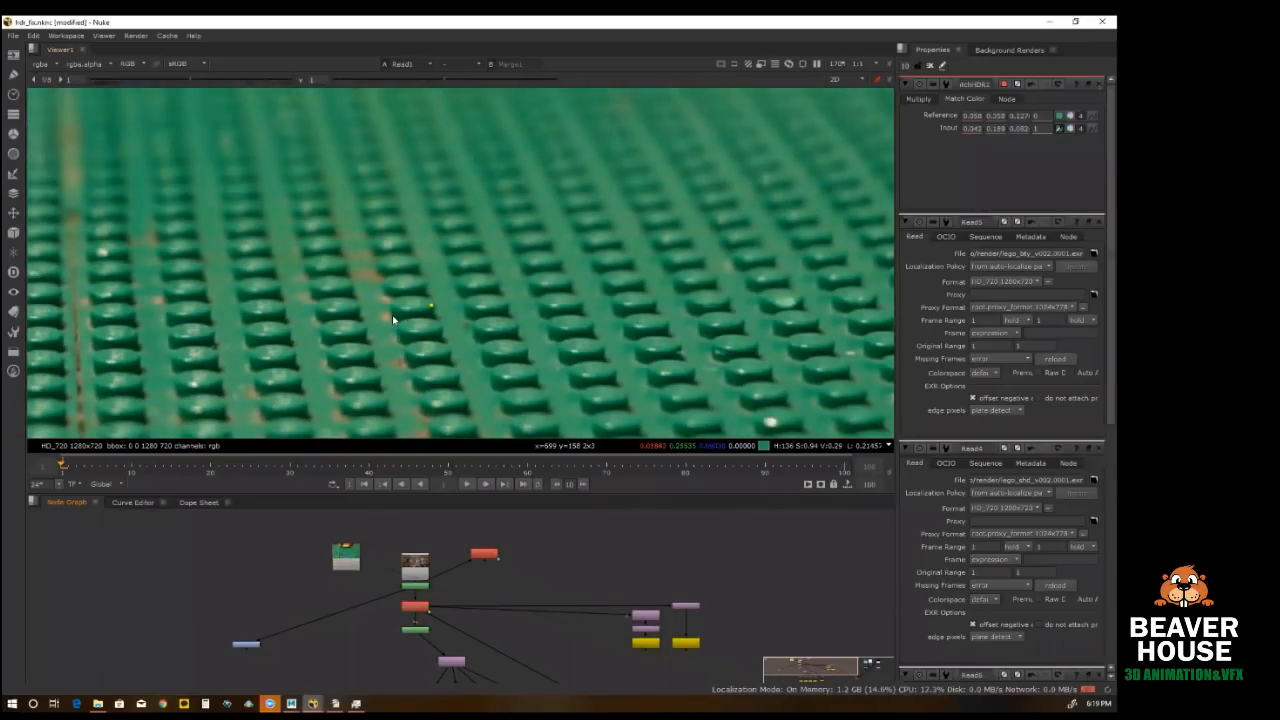
pyautogui.click(422, 588)
pyautogui.press('1')
pyautogui.click(490, 555)
pyautogui.press('1')
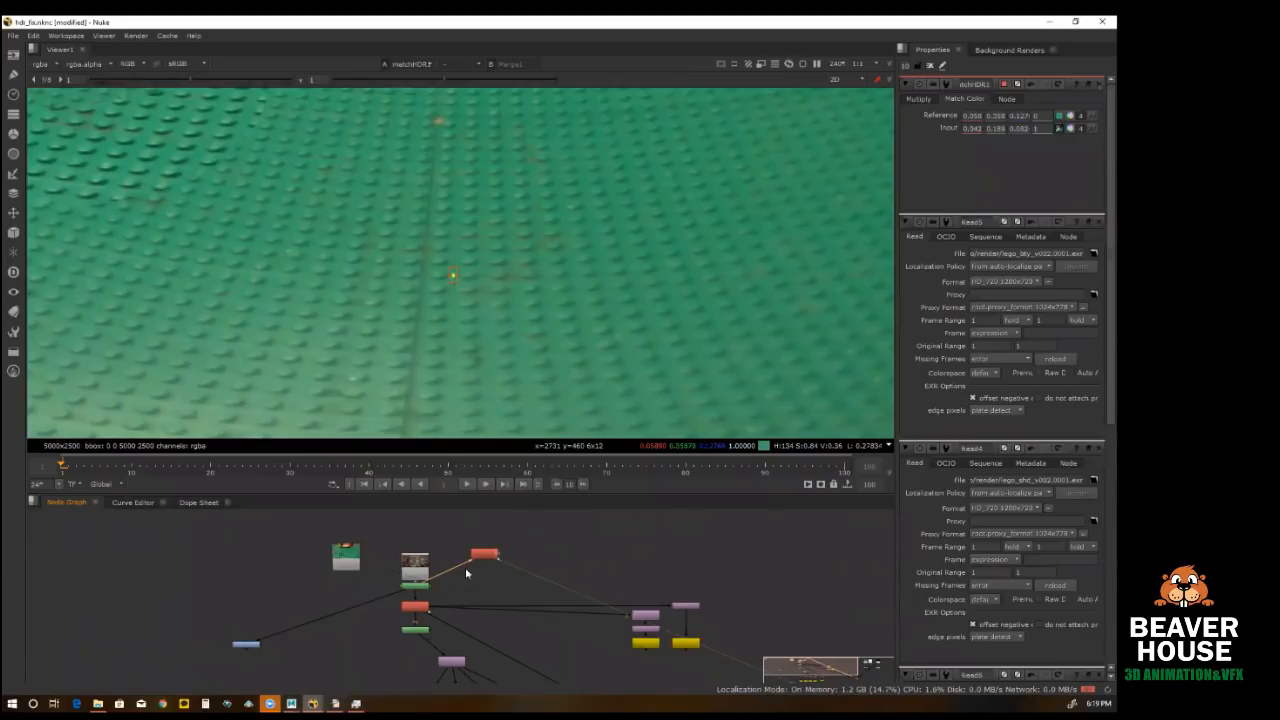
# Step: View the whole matchHDR1 panorama and locate the light-crop branches ending in Write6 and Write7
pyautogui.scroll(-3, 445, 549)
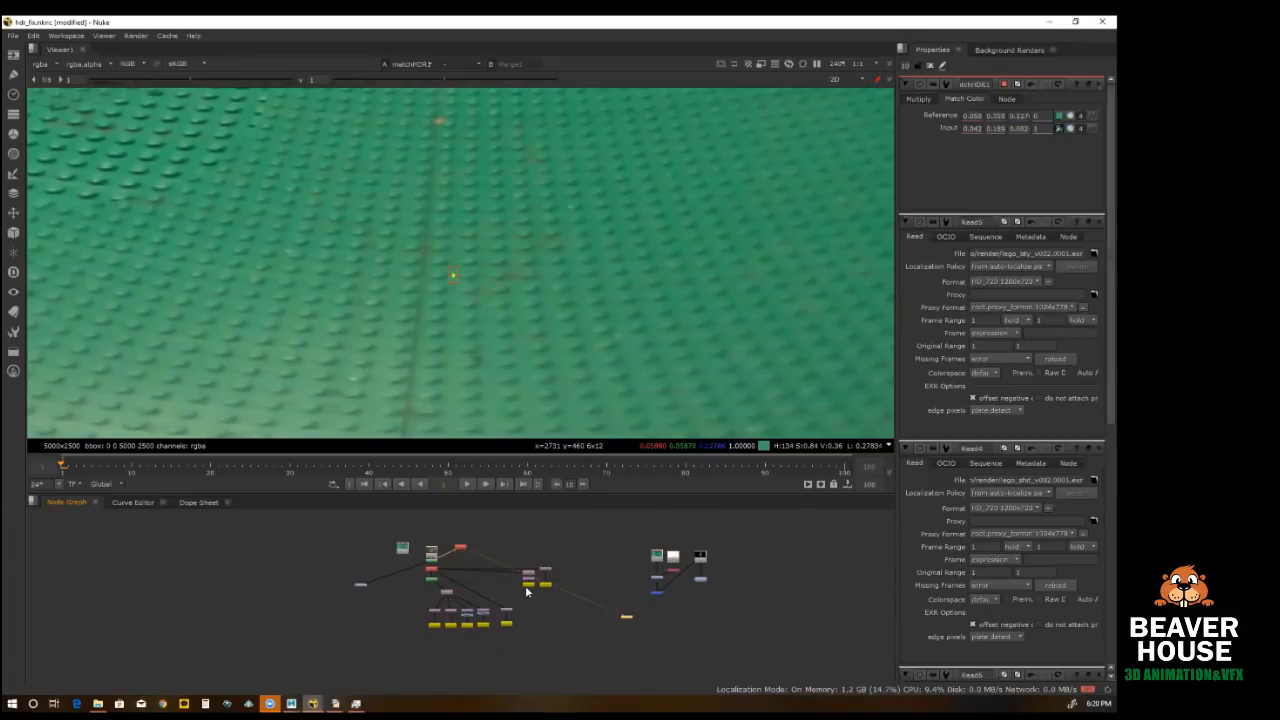
pyautogui.scroll(4, 527, 590)
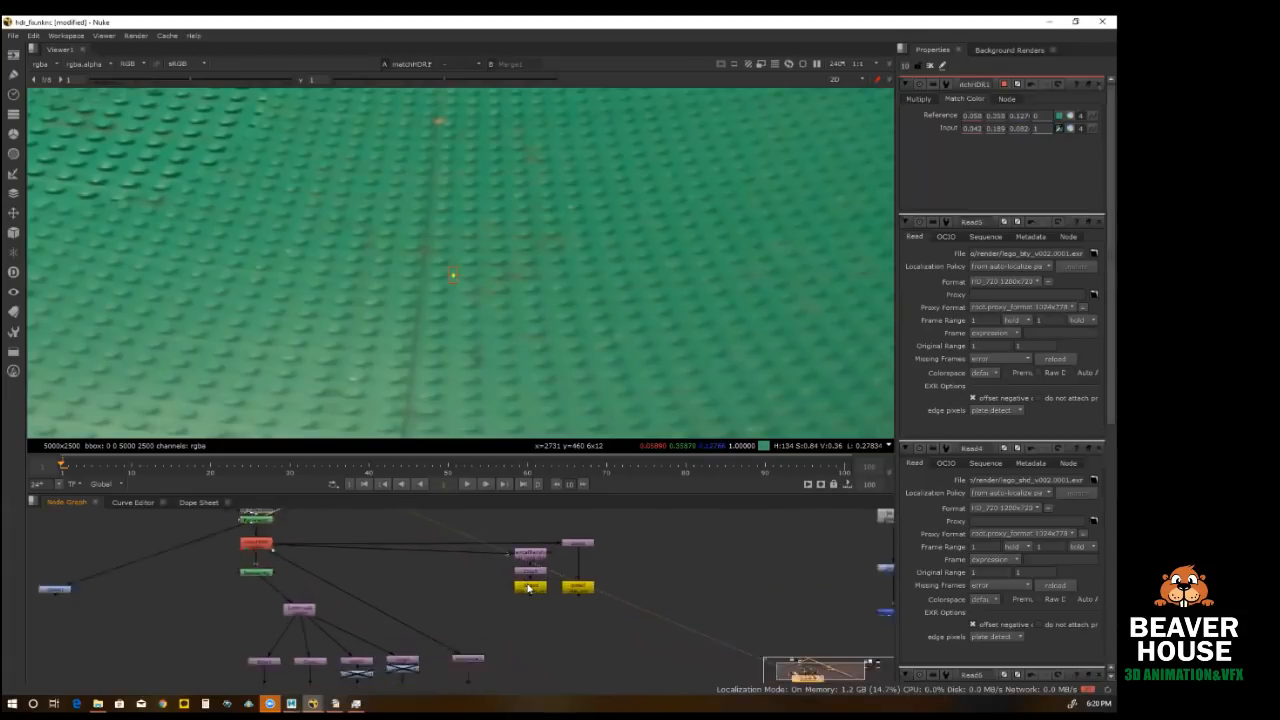
pyautogui.scroll(-4, 480, 330)
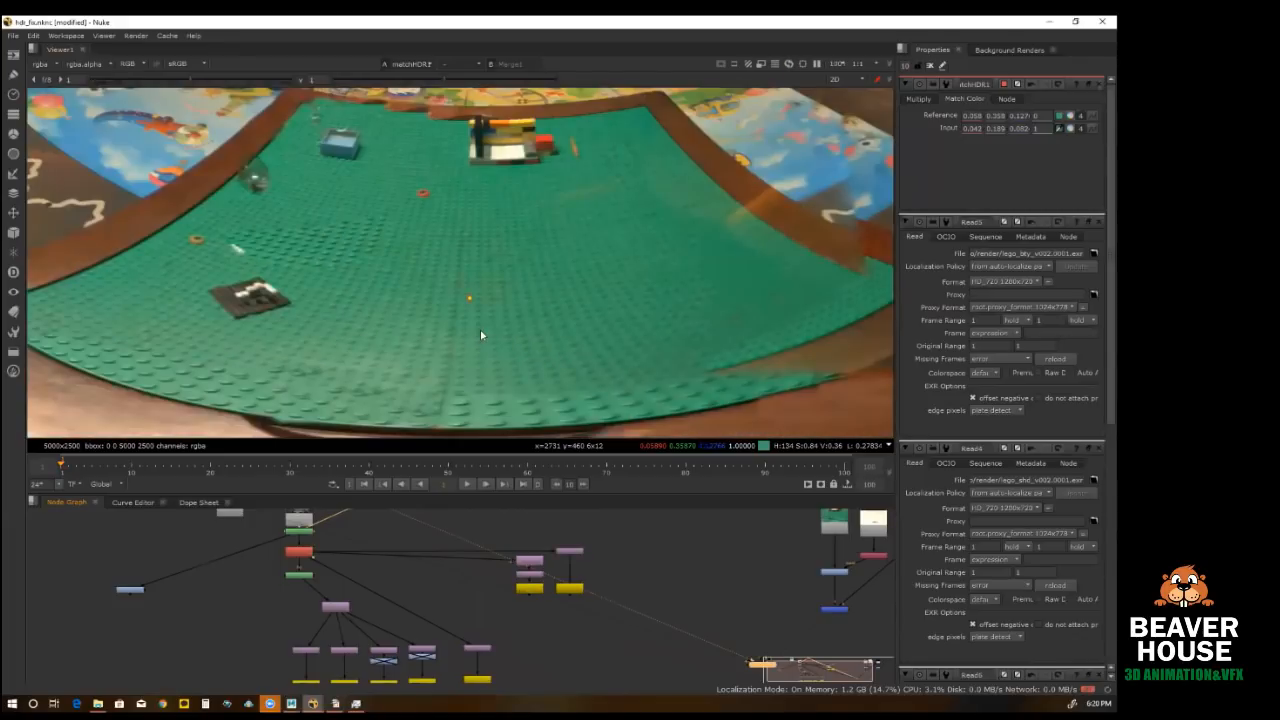
pyautogui.scroll(-8, 480, 330)
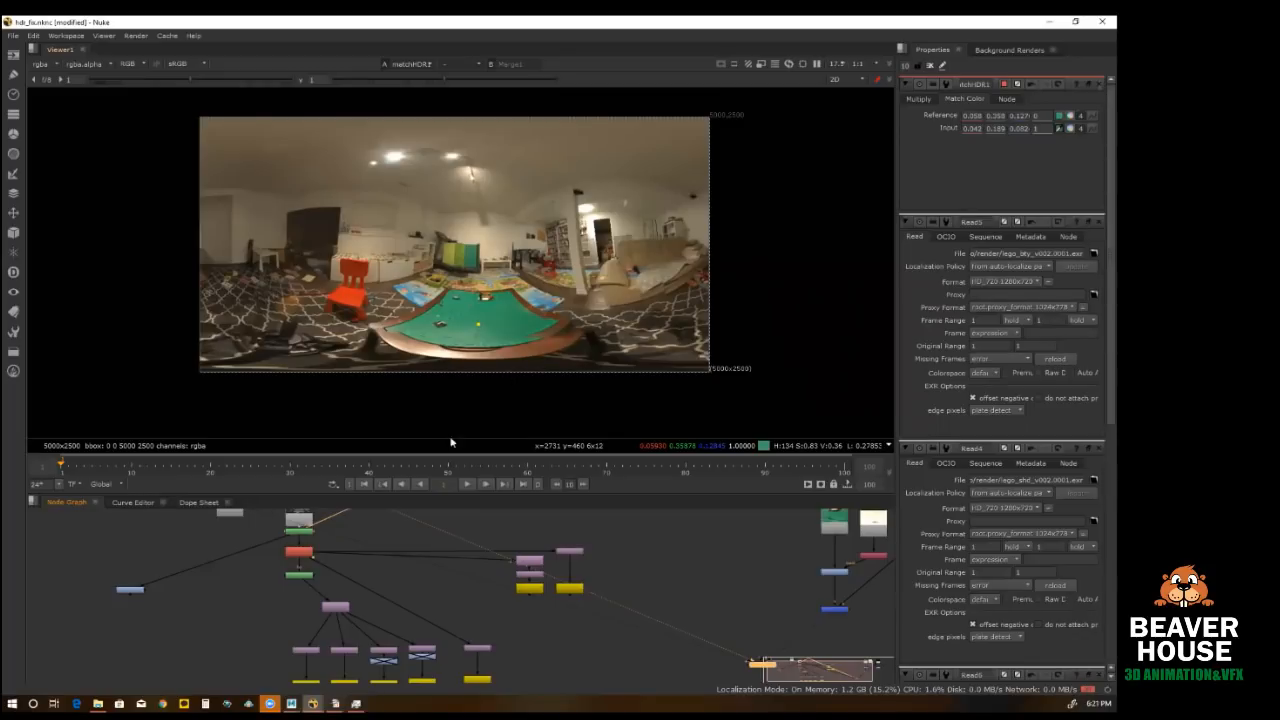
pyautogui.scroll(4, 510, 588)
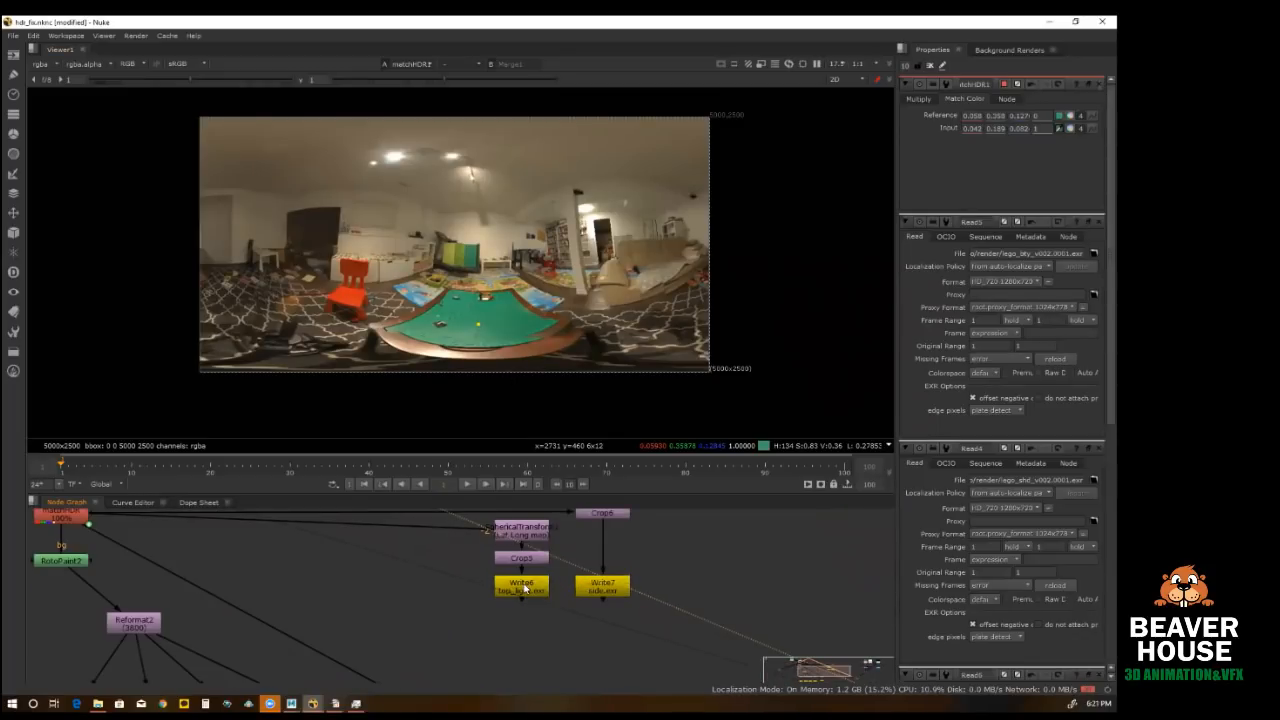
# Step: Examine the ceiling lights in the matchHDR1 panorama up close
pyautogui.scroll(3, 413, 157)
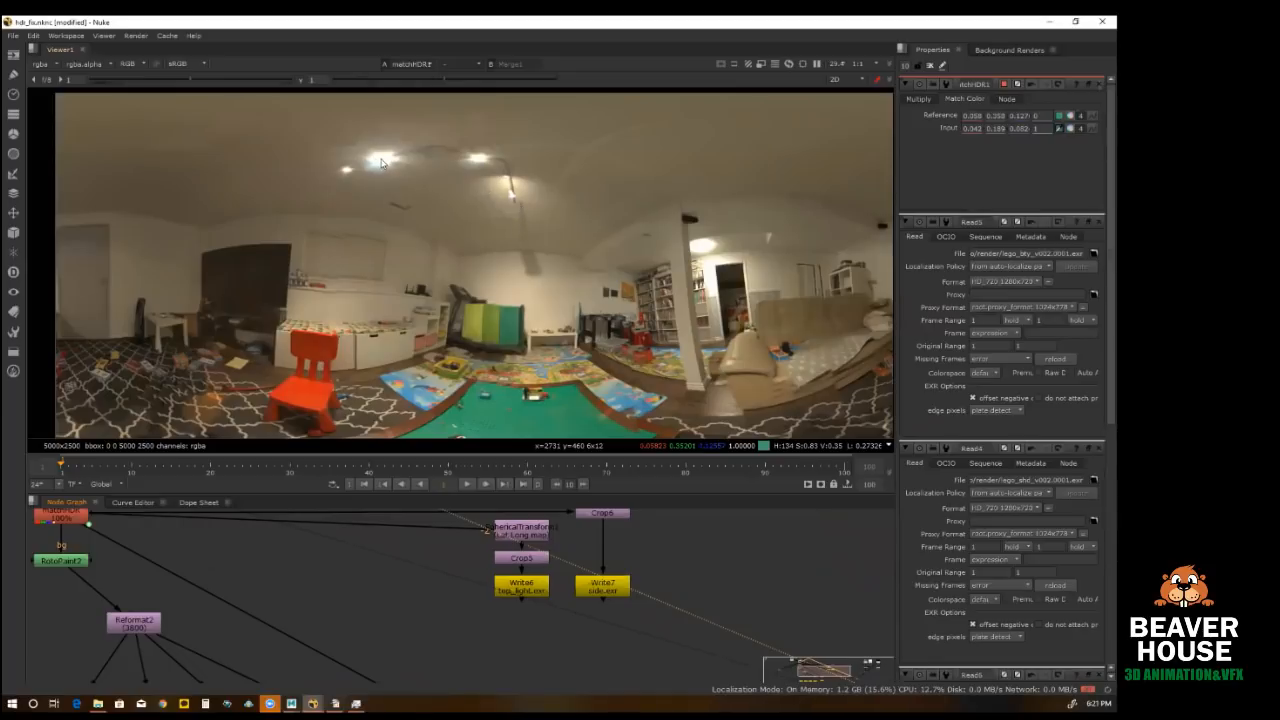
pyautogui.scroll(2, 381, 163)
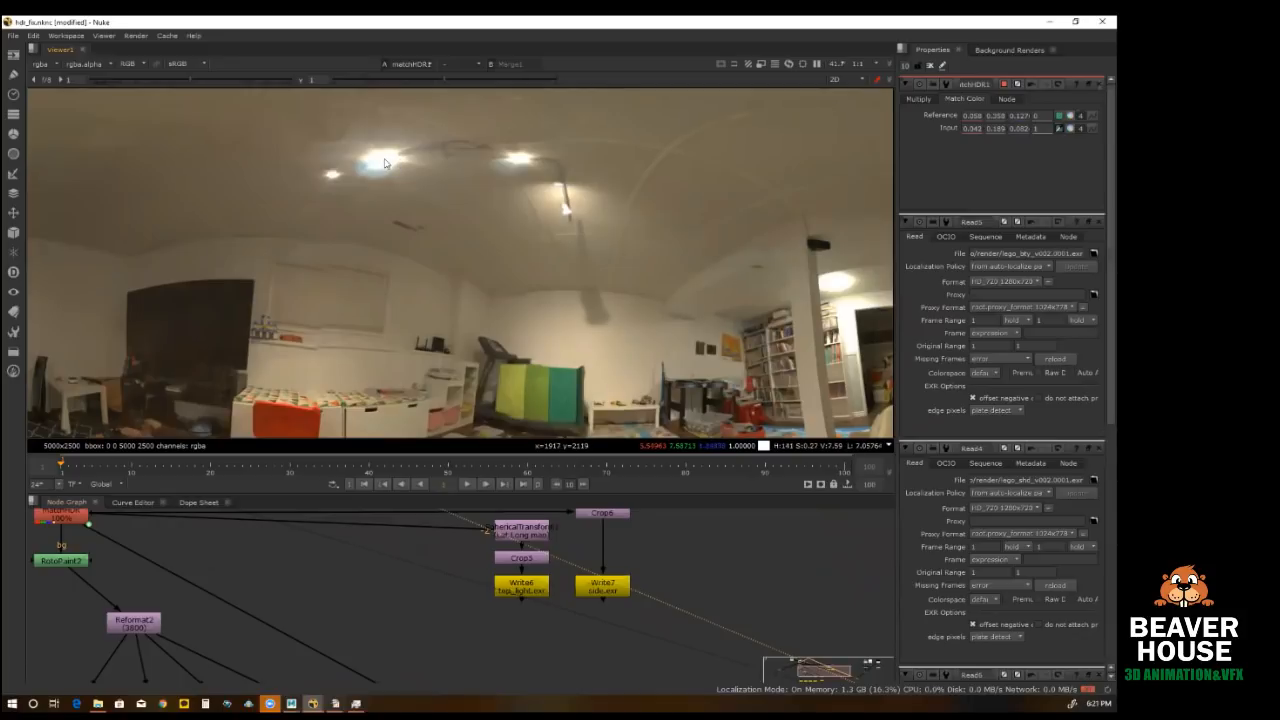
pyautogui.scroll(-1, 394, 190)
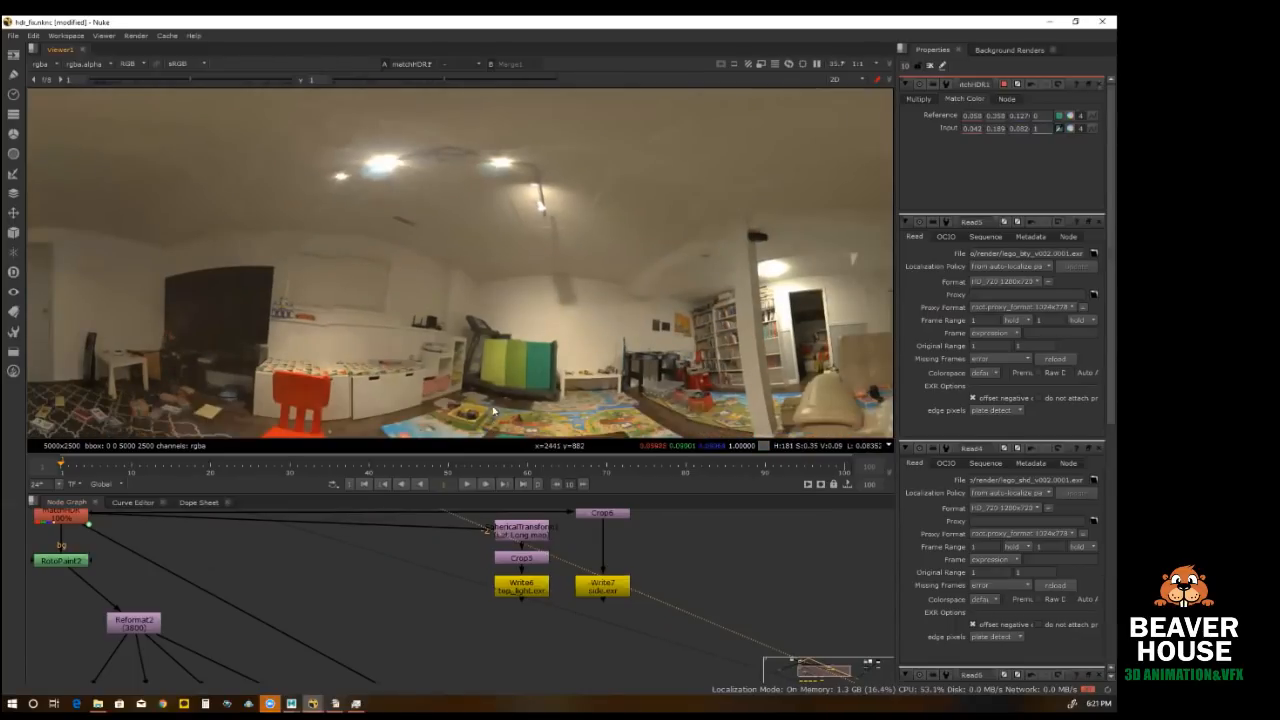
pyautogui.scroll(-1, 468, 330)
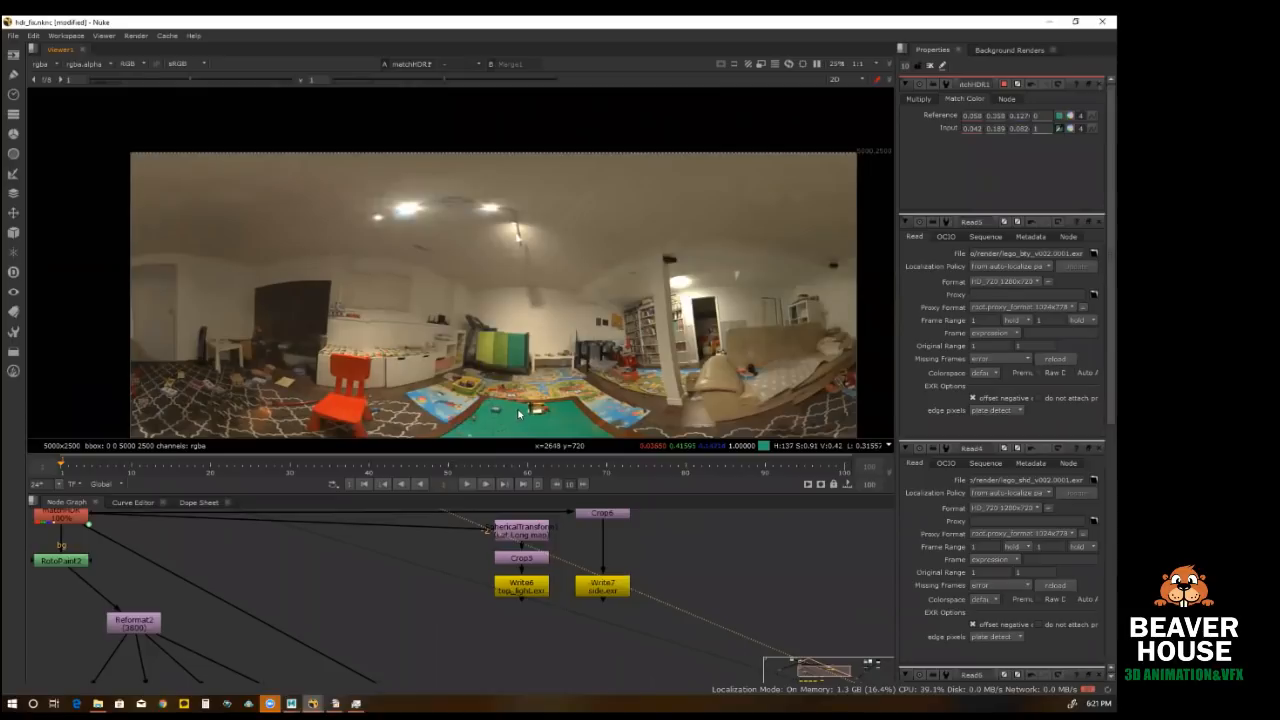
pyautogui.scroll(3, 409, 215)
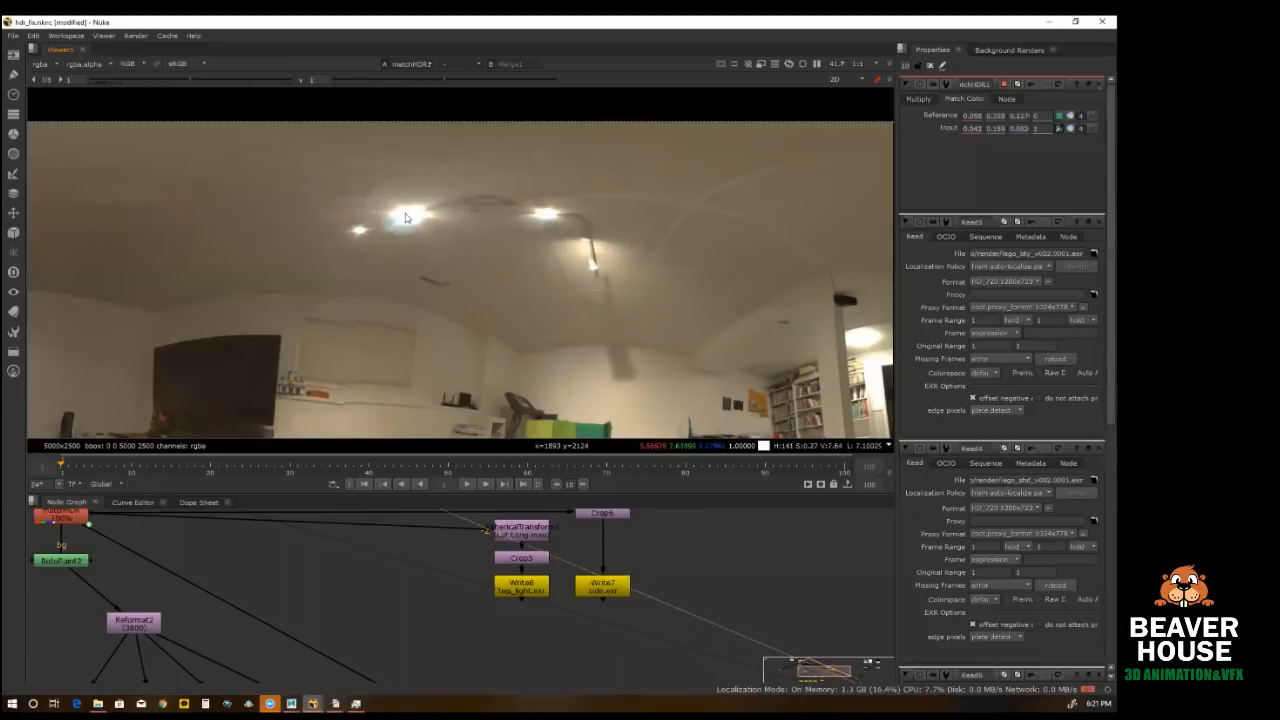
pyautogui.scroll(3, 405, 217)
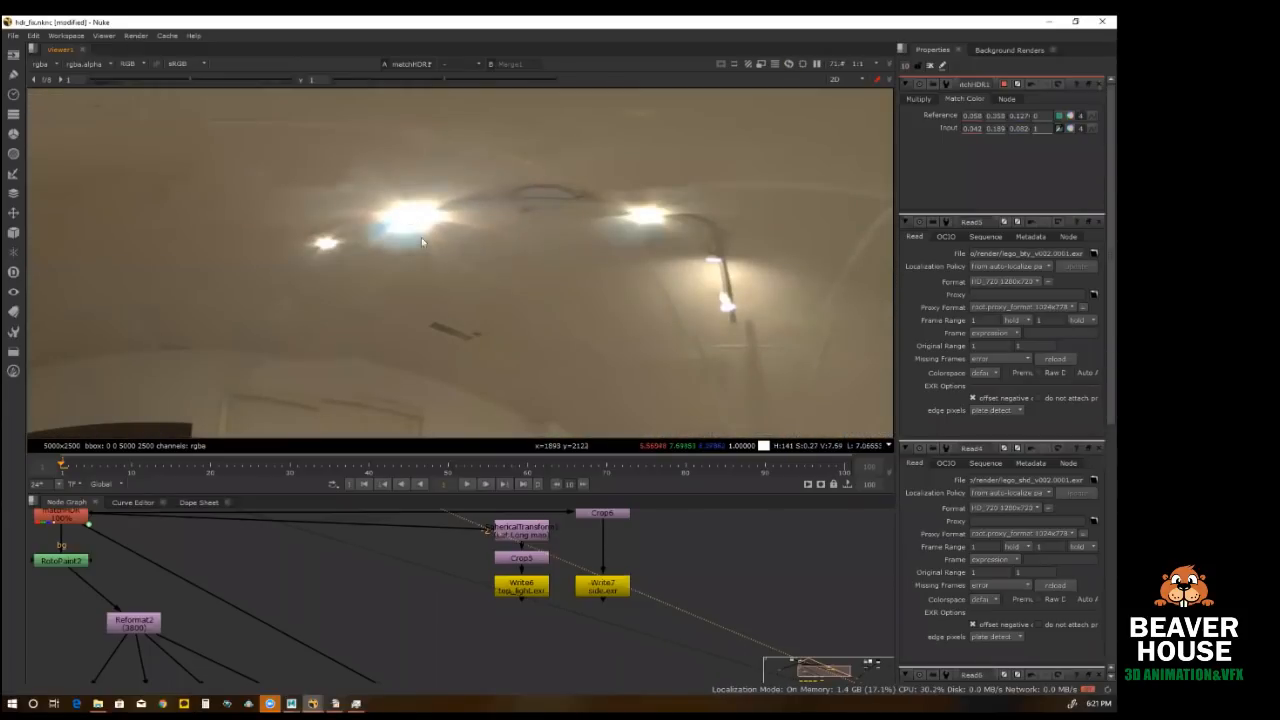
# Step: View RotoPaint2 and inspect the painted-out light spots on the ceiling
pyautogui.click(523, 590)
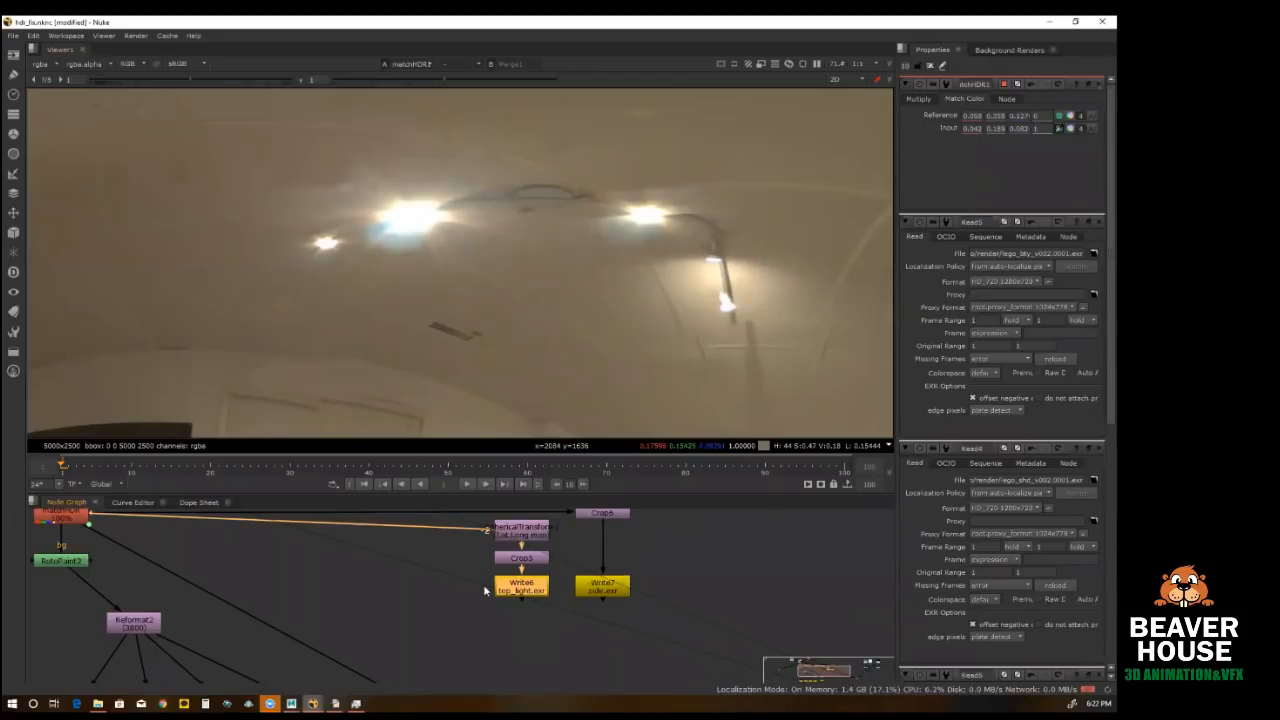
pyautogui.scroll(-3, 483, 584)
pyautogui.scroll(2, 236, 596)
pyautogui.click(232, 583)
pyautogui.press('1')
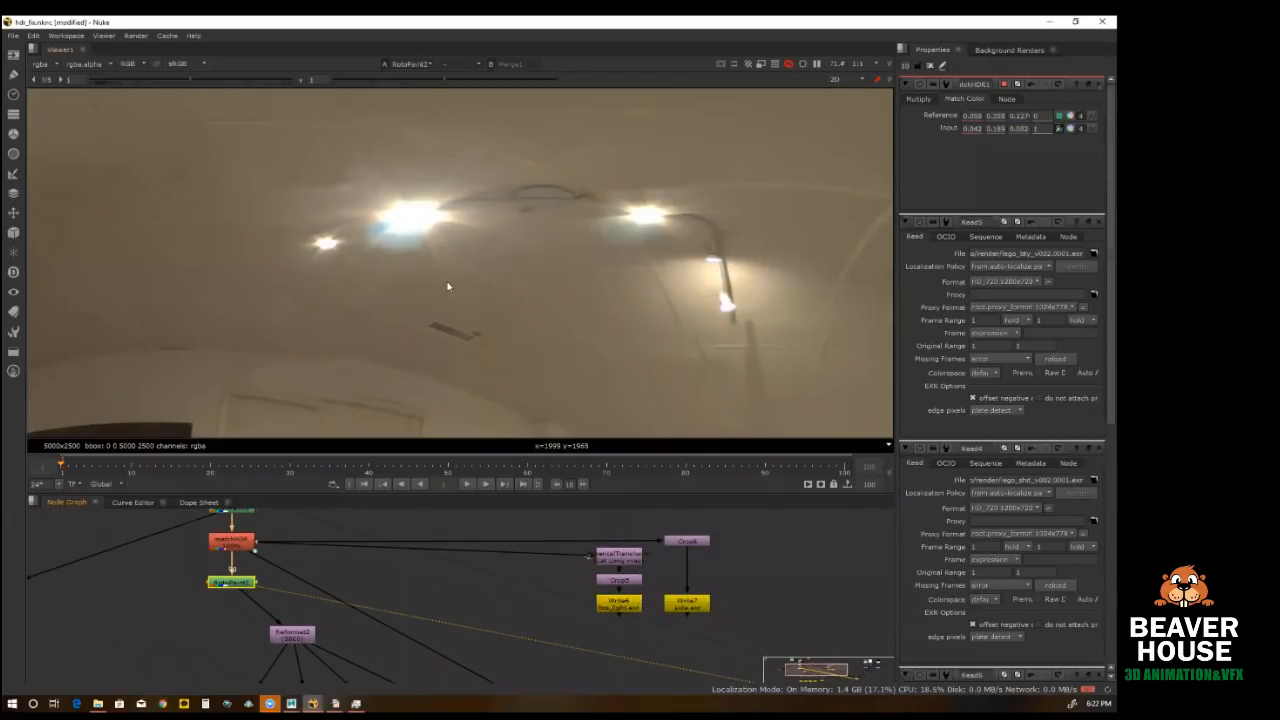
pyautogui.scroll(-2, 366, 312)
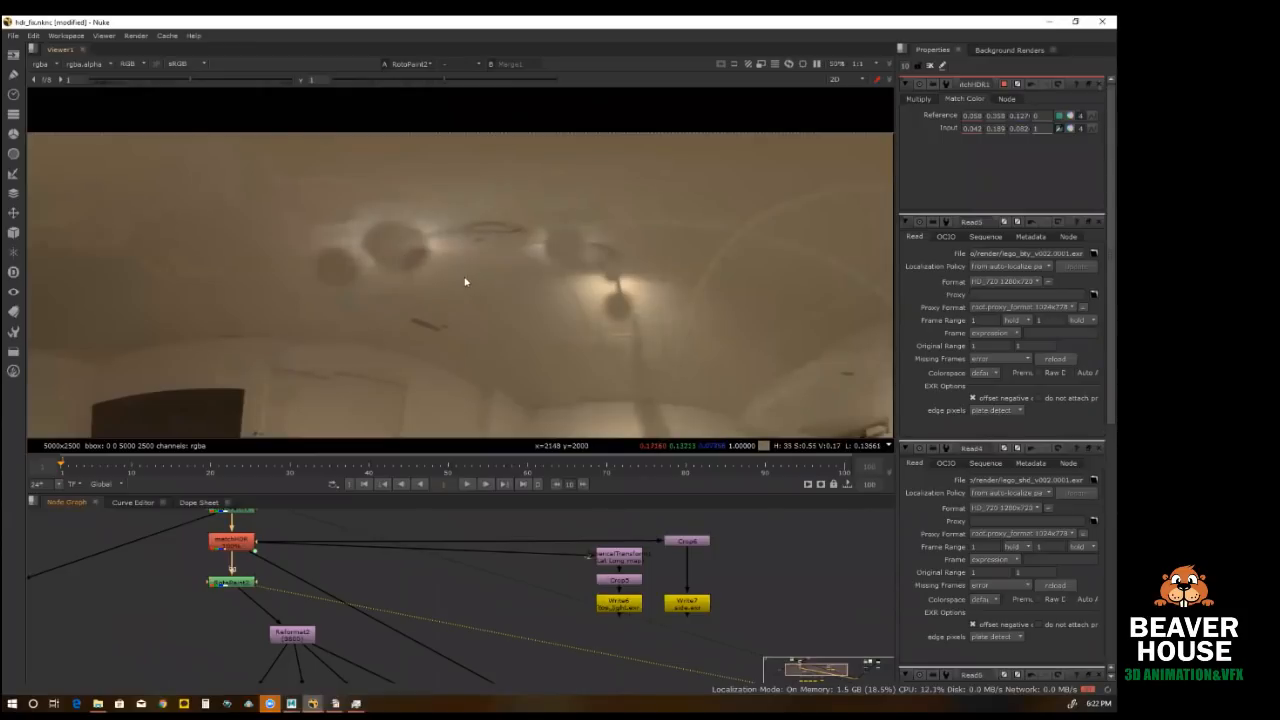
# Step: View the Write6 top_light.exr branch and inspect its entire cropped ceiling-light image
pyautogui.click(621, 606)
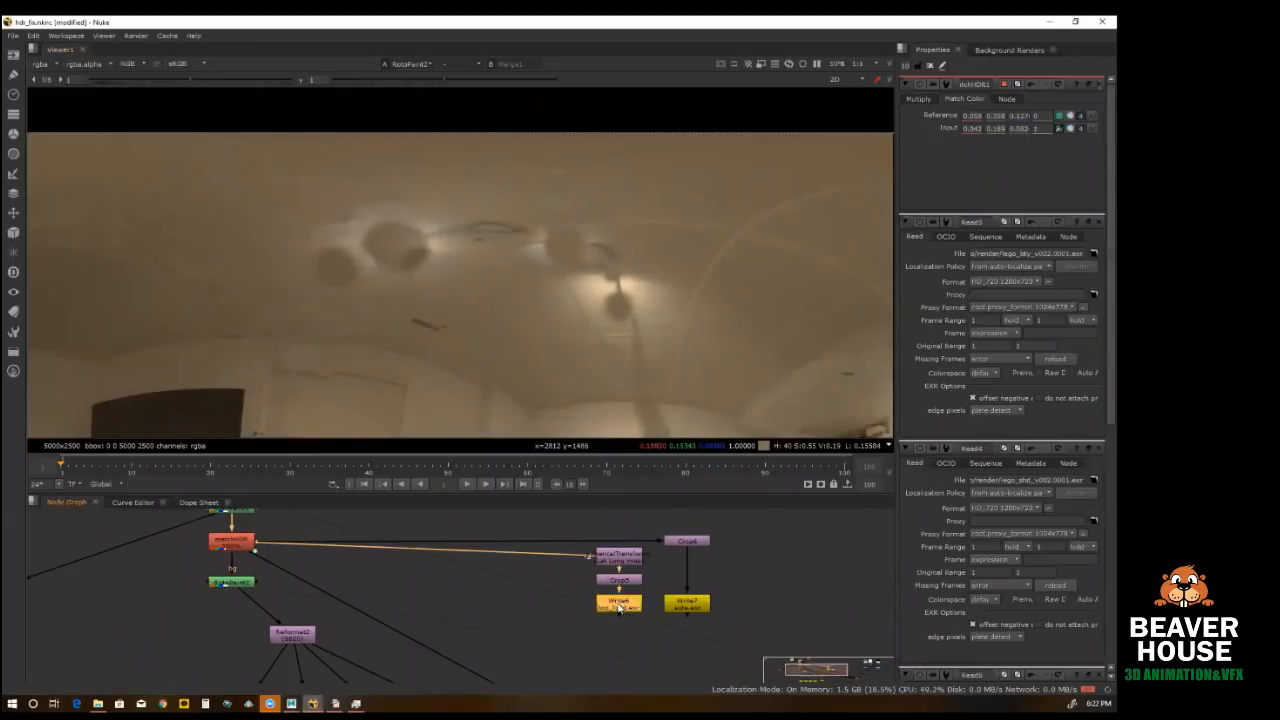
pyautogui.press('1')
pyautogui.scroll(-3, 442, 236)
pyautogui.scroll(-4, 443, 237)
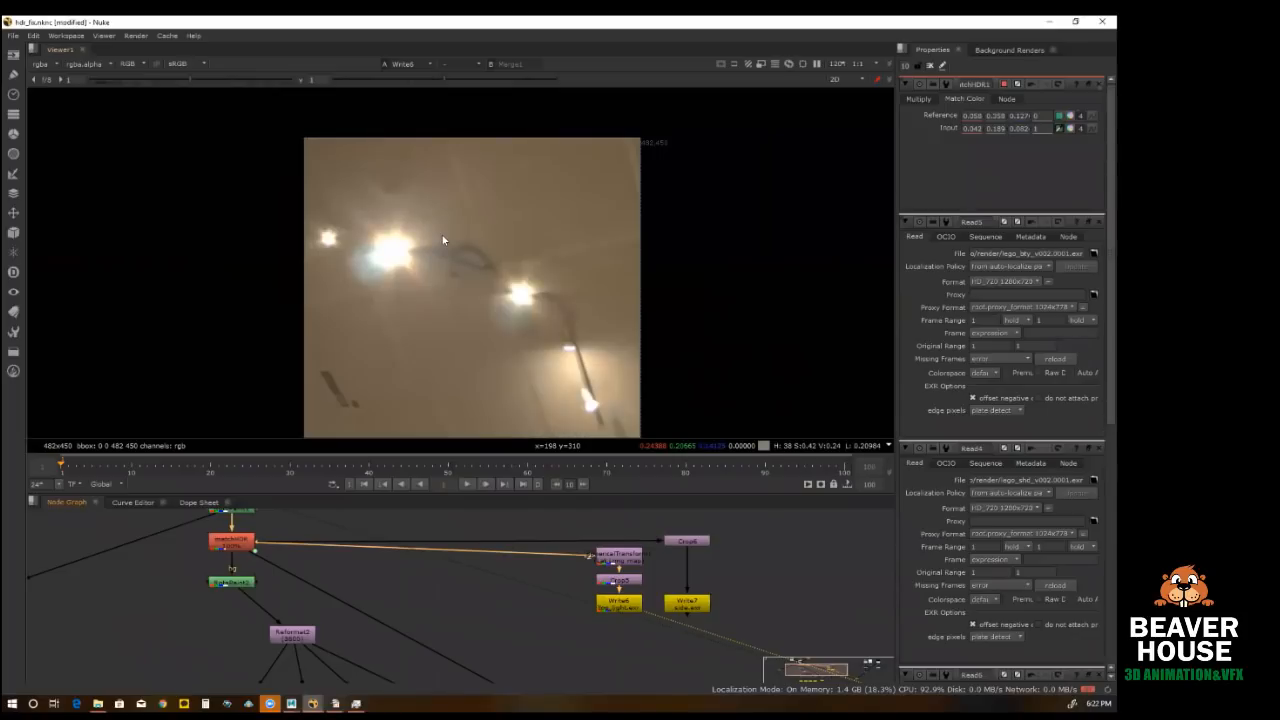
pyautogui.scroll(-2, 443, 237)
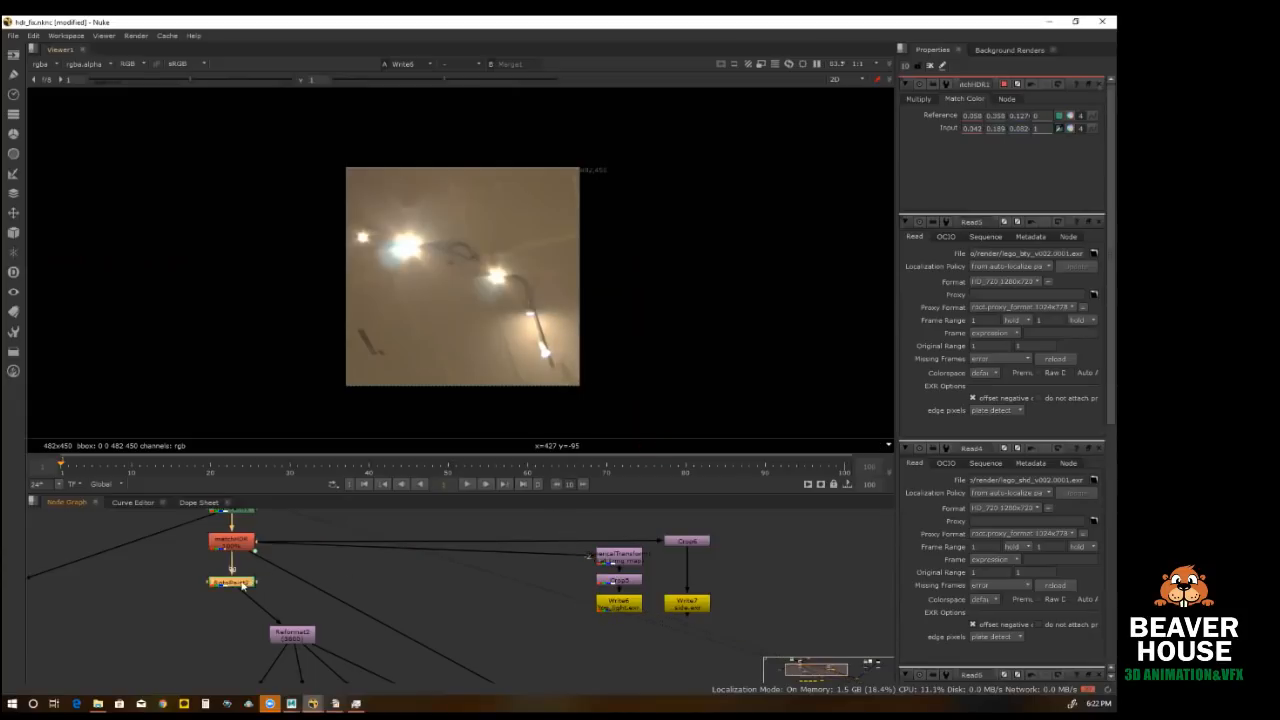
# Step: Compare the whole RotoPaint2 panorama with the Write6 ceiling-light crop
pyautogui.click(246, 581)
pyautogui.press('1')
pyautogui.scroll(3, 483, 268)
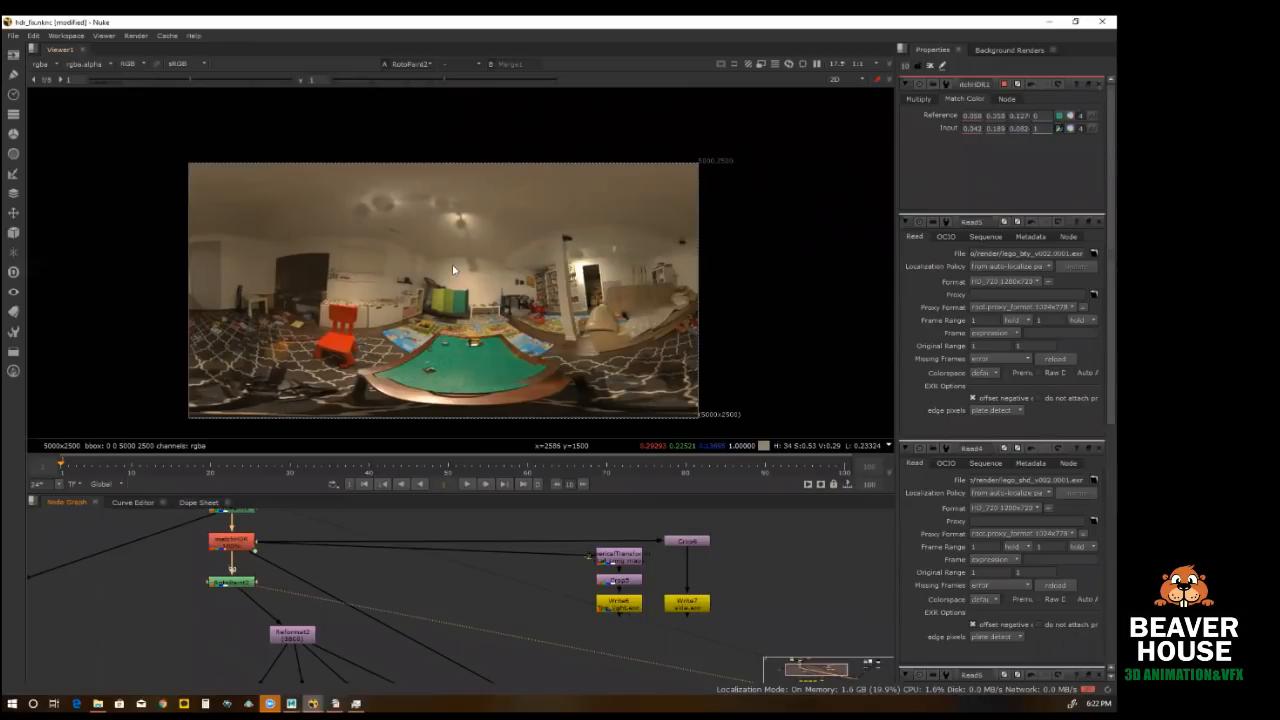
pyautogui.click(621, 605)
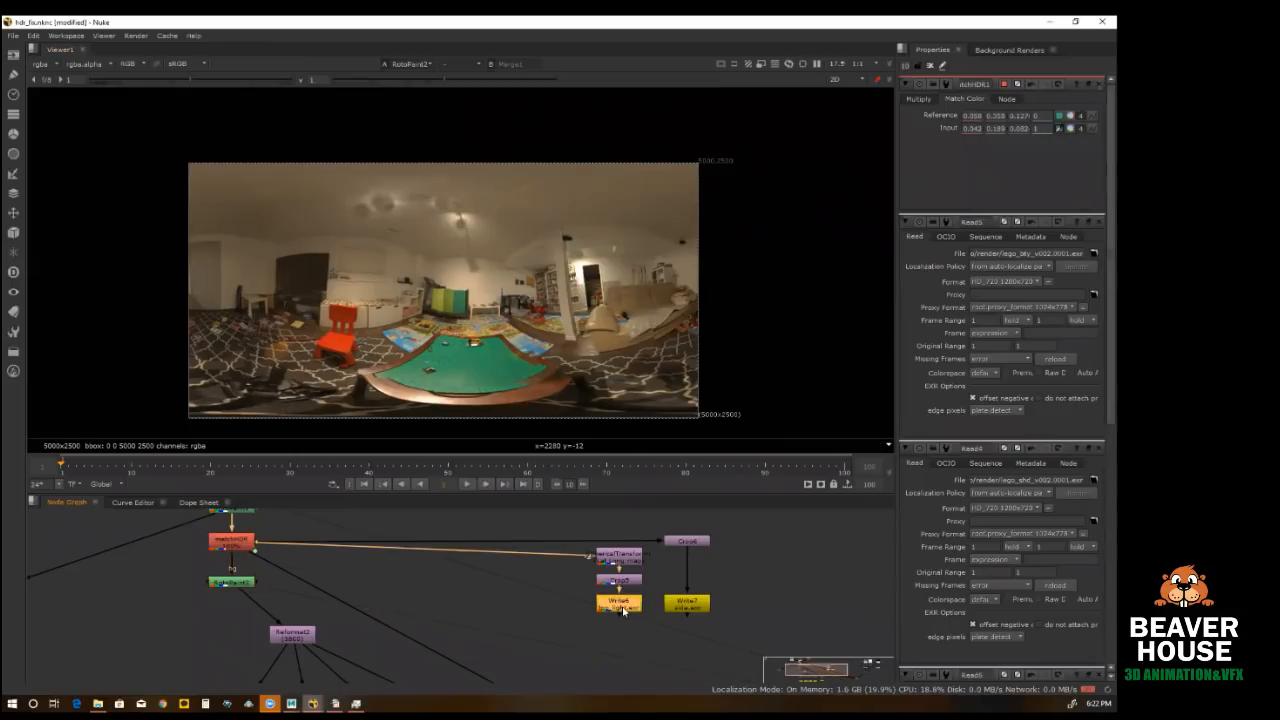
pyautogui.press('1')
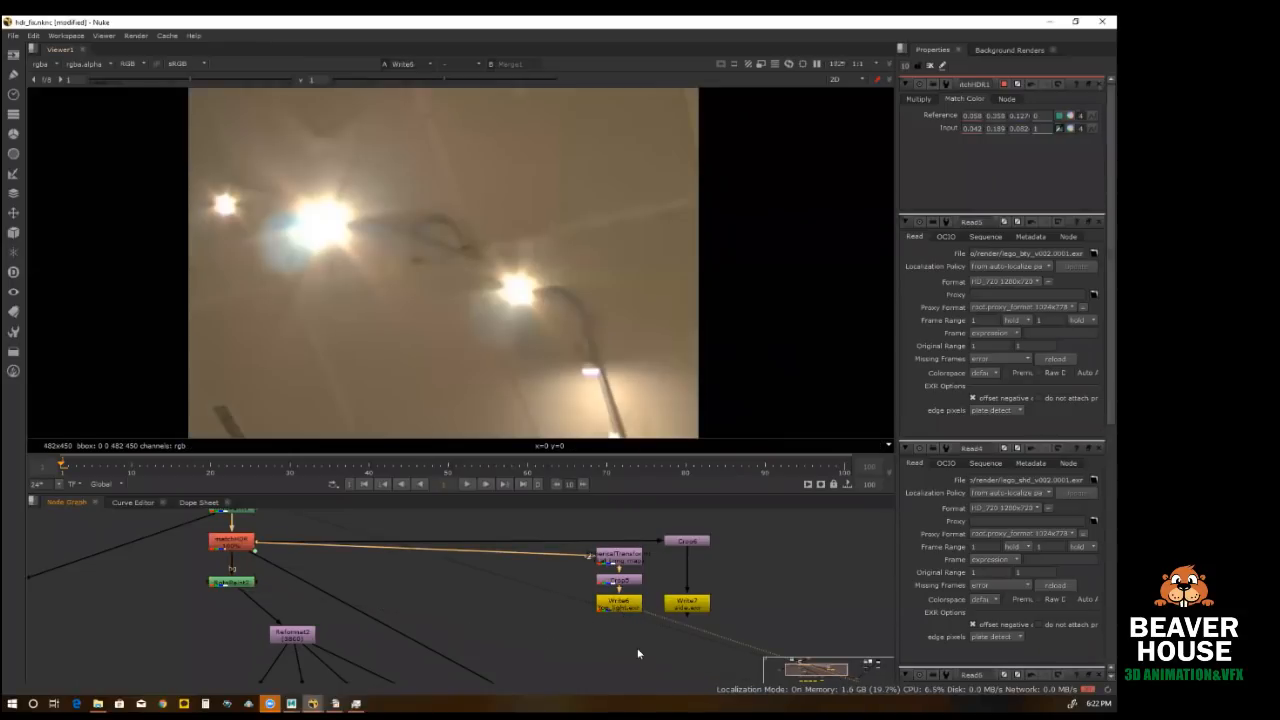
pyautogui.scroll(-3, 452, 297)
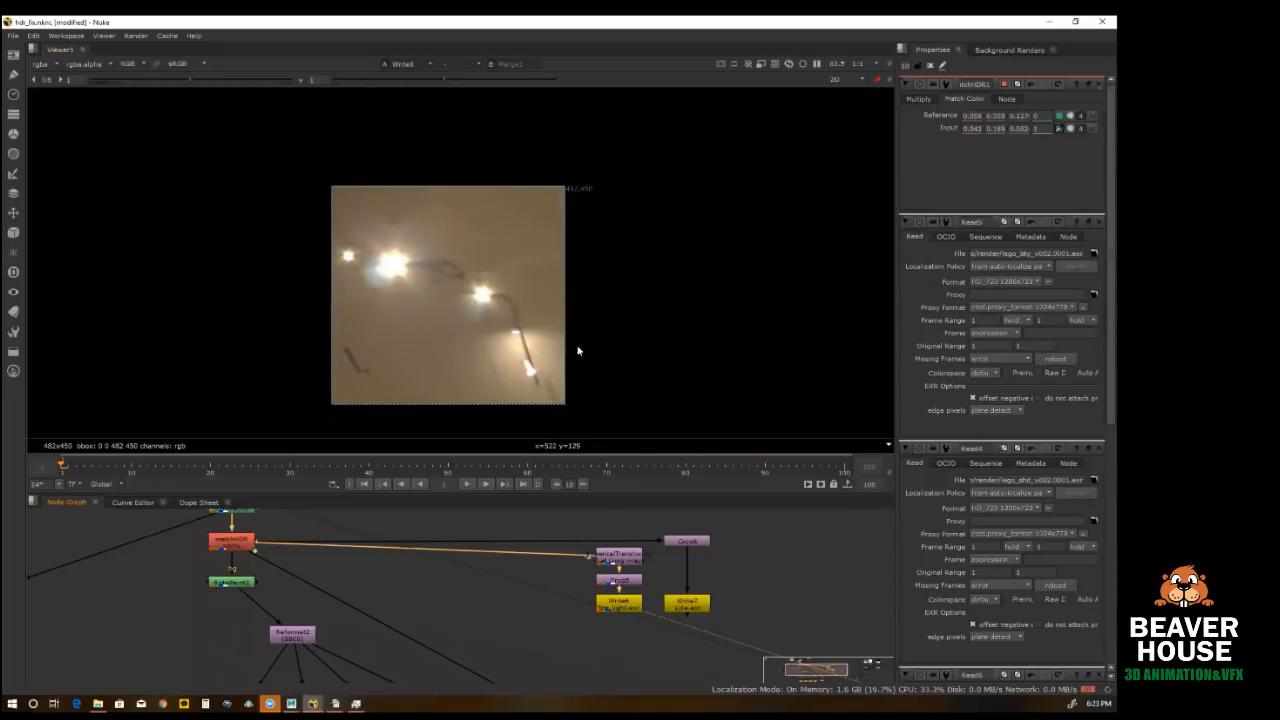
# Step: Compare the Write7 side.exr light crop with the panoramas from the main-branch matchHDR node and RotoPaint2
pyautogui.click(700, 605)
pyautogui.press('1')
pyautogui.click(232, 542)
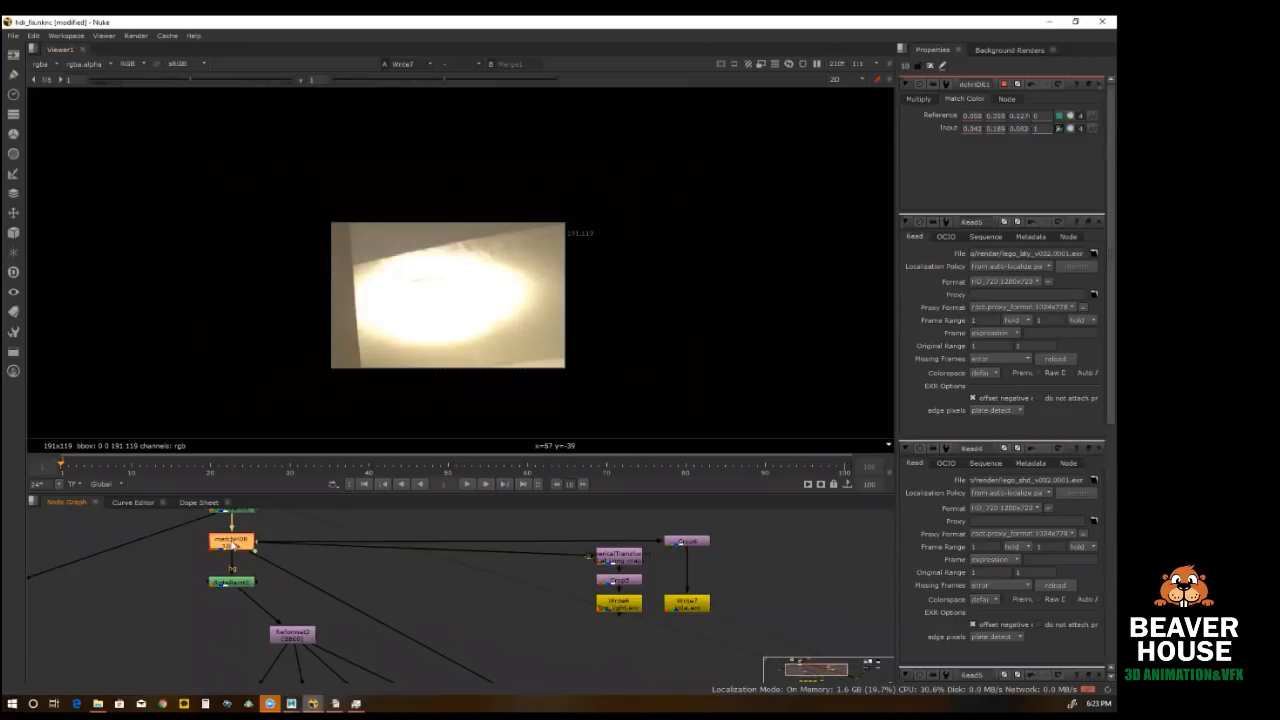
pyautogui.press('1')
pyautogui.scroll(5, 480, 320)
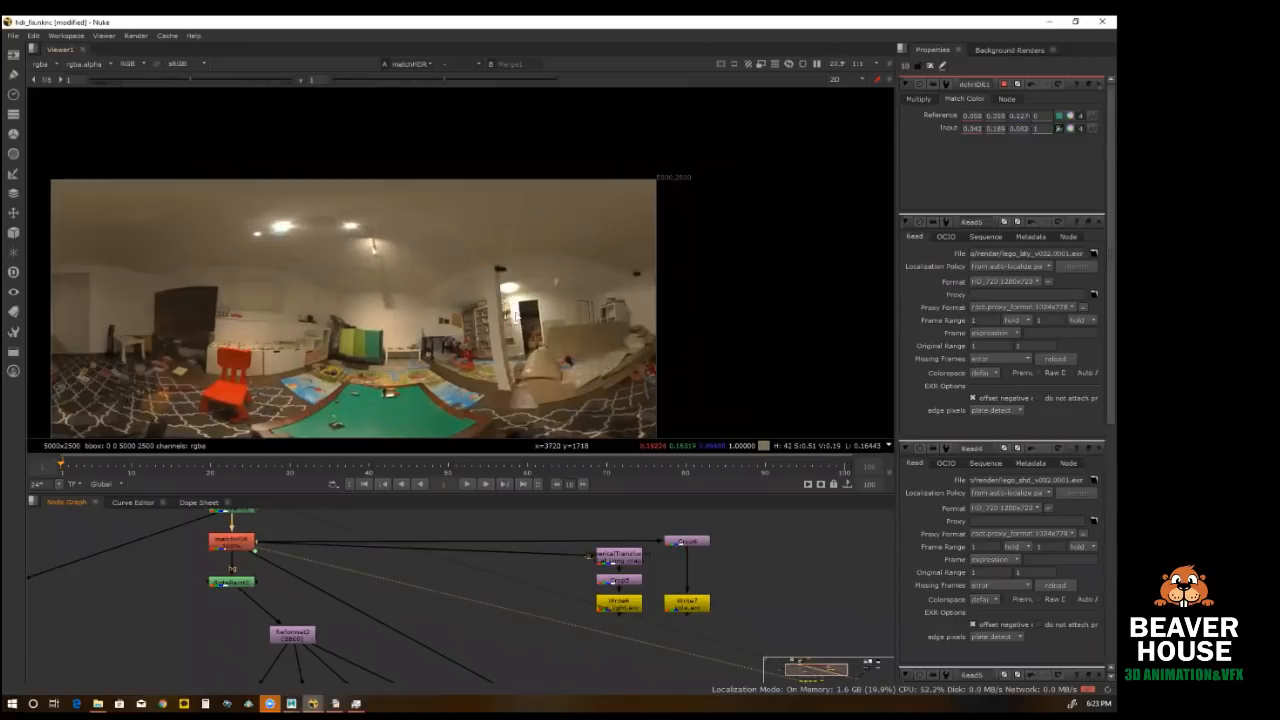
pyautogui.click(224, 582)
pyautogui.press('1')
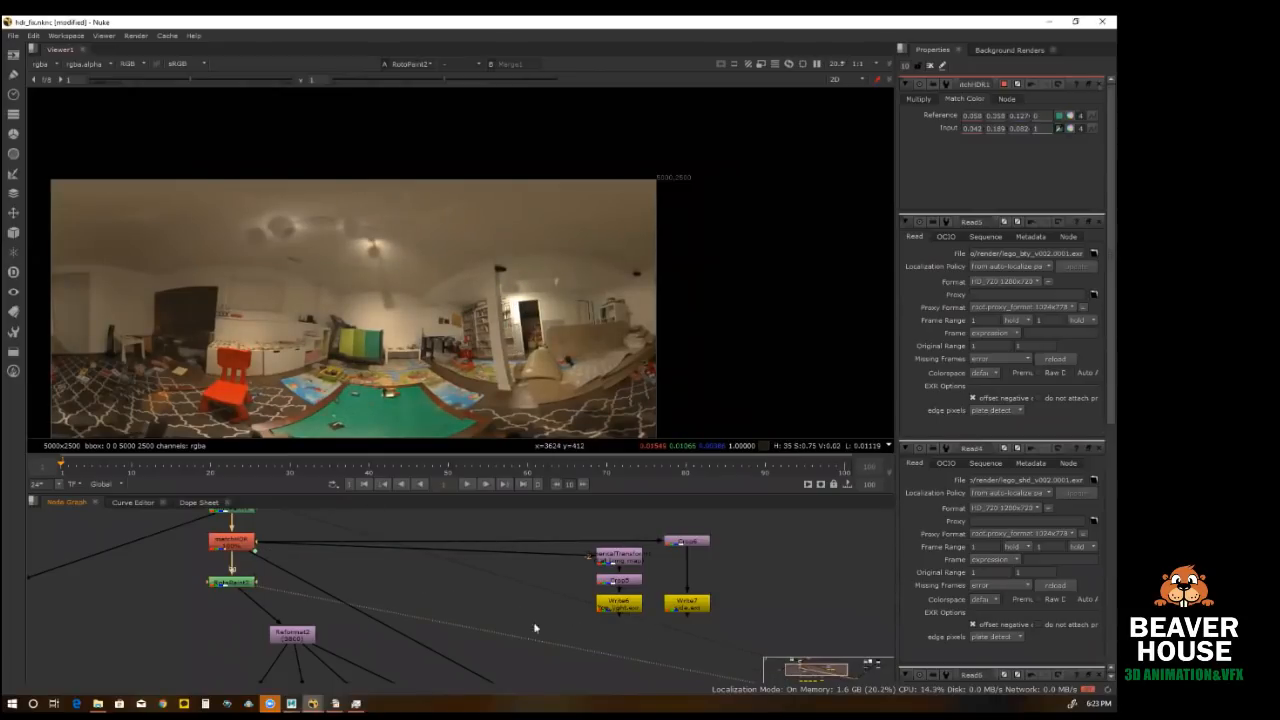
# Step: View the Lego figure render from Read5 in the compositing branch
pyautogui.scroll(-4, 380, 562)
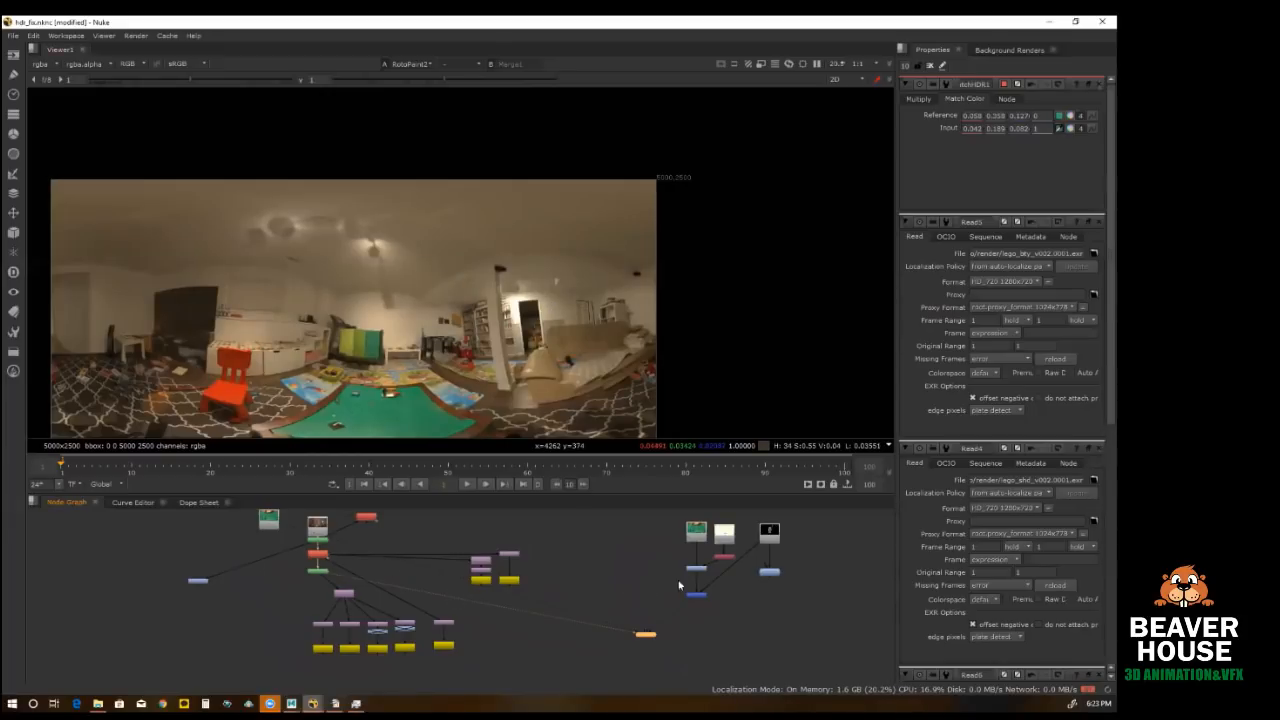
pyautogui.moveTo(674, 569); pyautogui.dragTo(538, 571, button='middle')
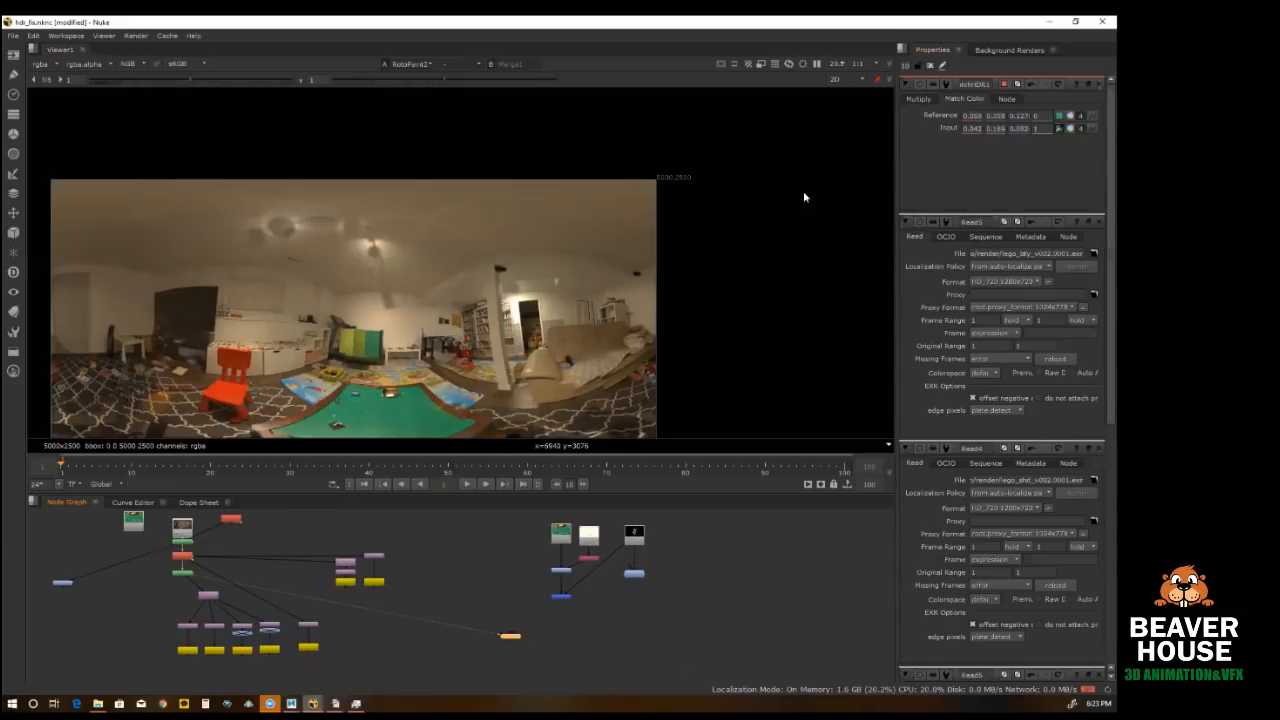
pyautogui.click(635, 535)
pyautogui.press('1')
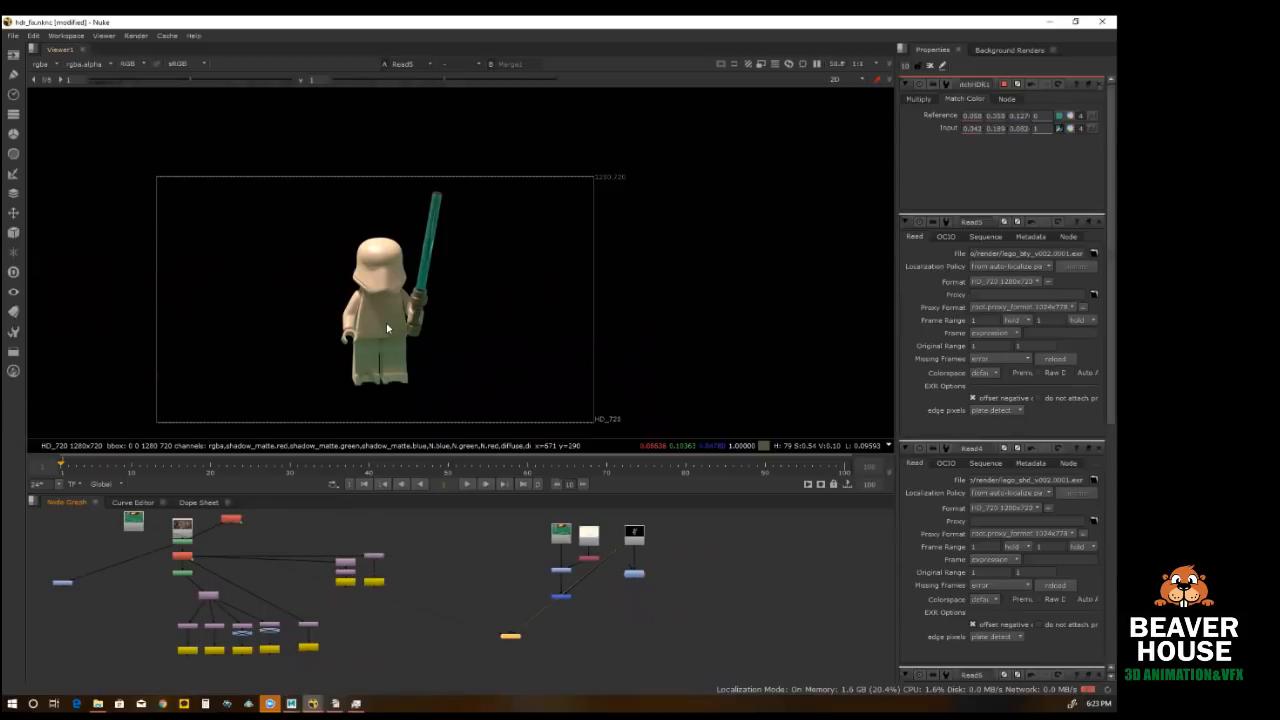
# Step: View the Merge1 composite and inspect the Lego figure's legs and helmet against the plate
pyautogui.scroll(3, 596, 546)
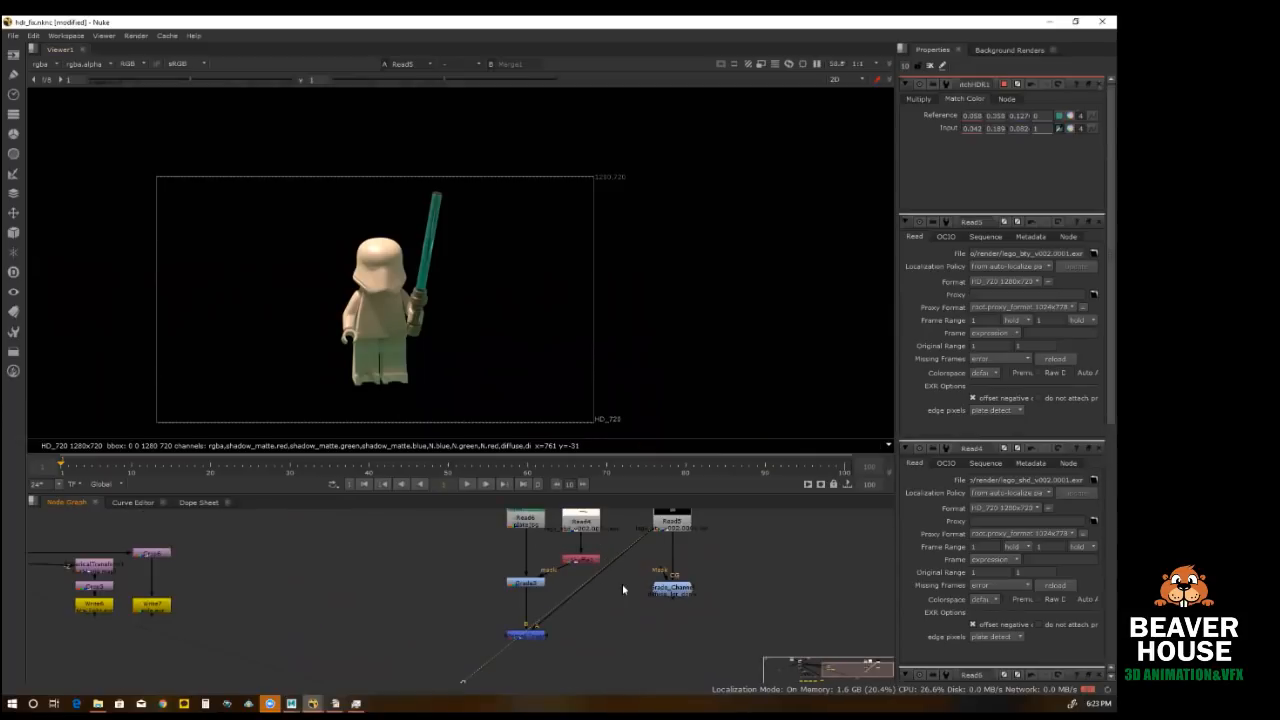
pyautogui.click(527, 634)
pyautogui.press('1')
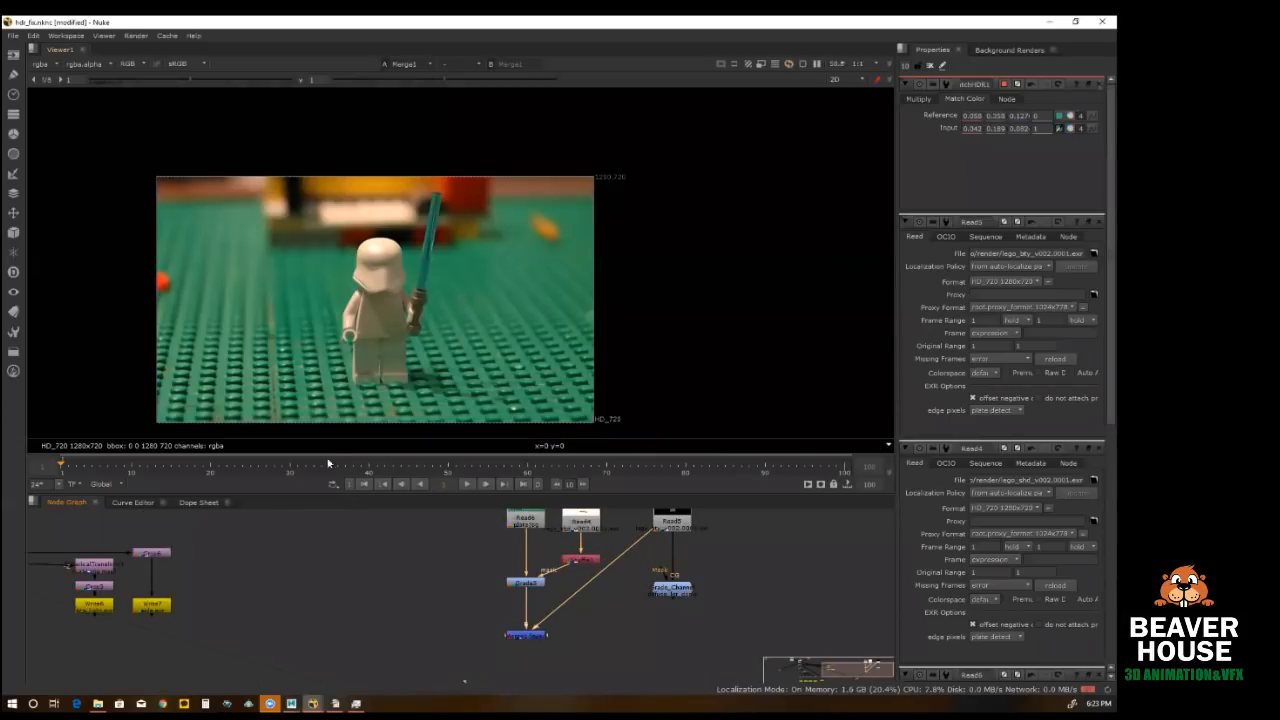
pyautogui.scroll(2, 363, 361)
pyautogui.scroll(1, 375, 343)
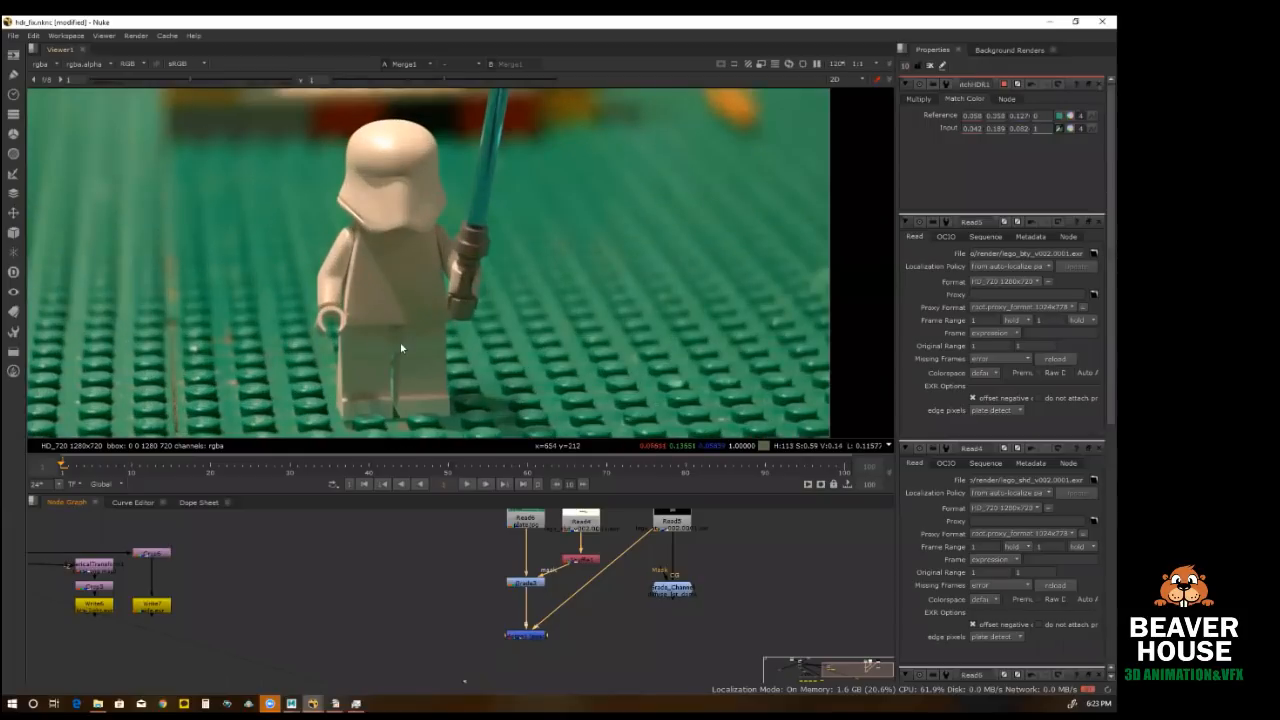
pyautogui.scroll(-1, 409, 340)
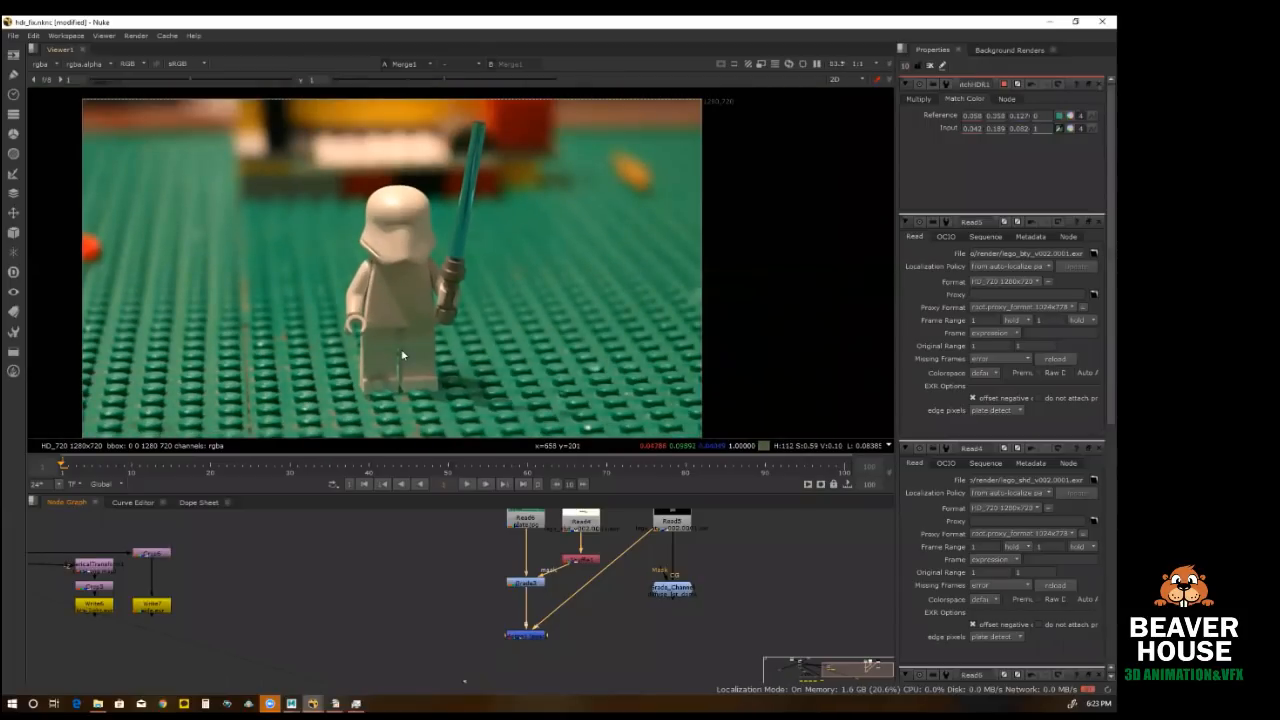
pyautogui.scroll(4, 380, 200)
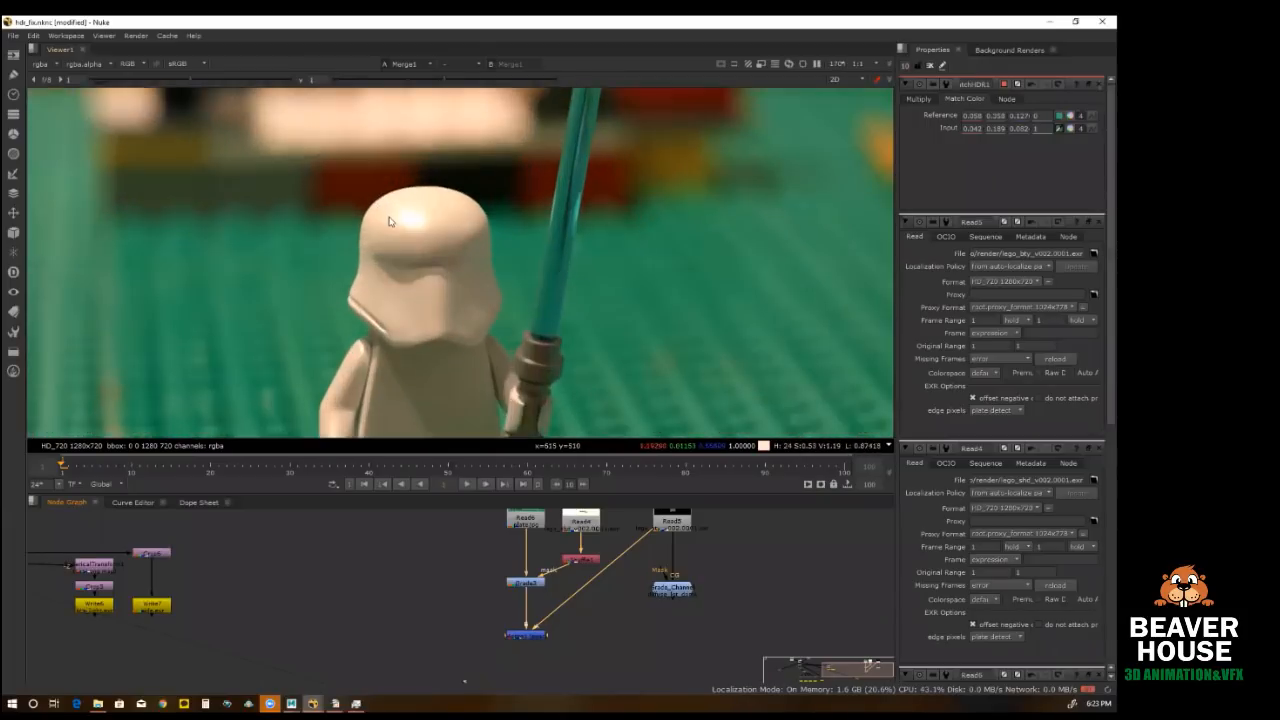
pyautogui.scroll(1, 404, 262)
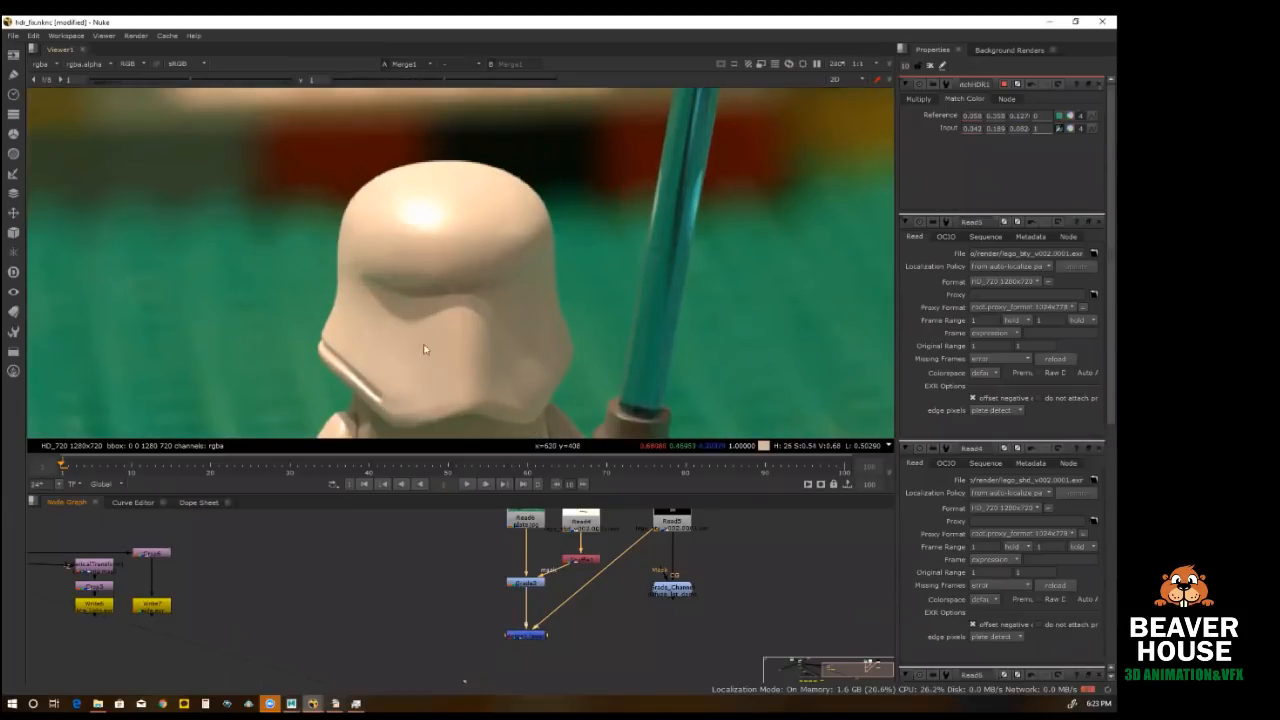
# Step: Compare the full Merge1 composite of the Lego figure with the clean Read6 plate
pyautogui.scroll(-3, 454, 250)
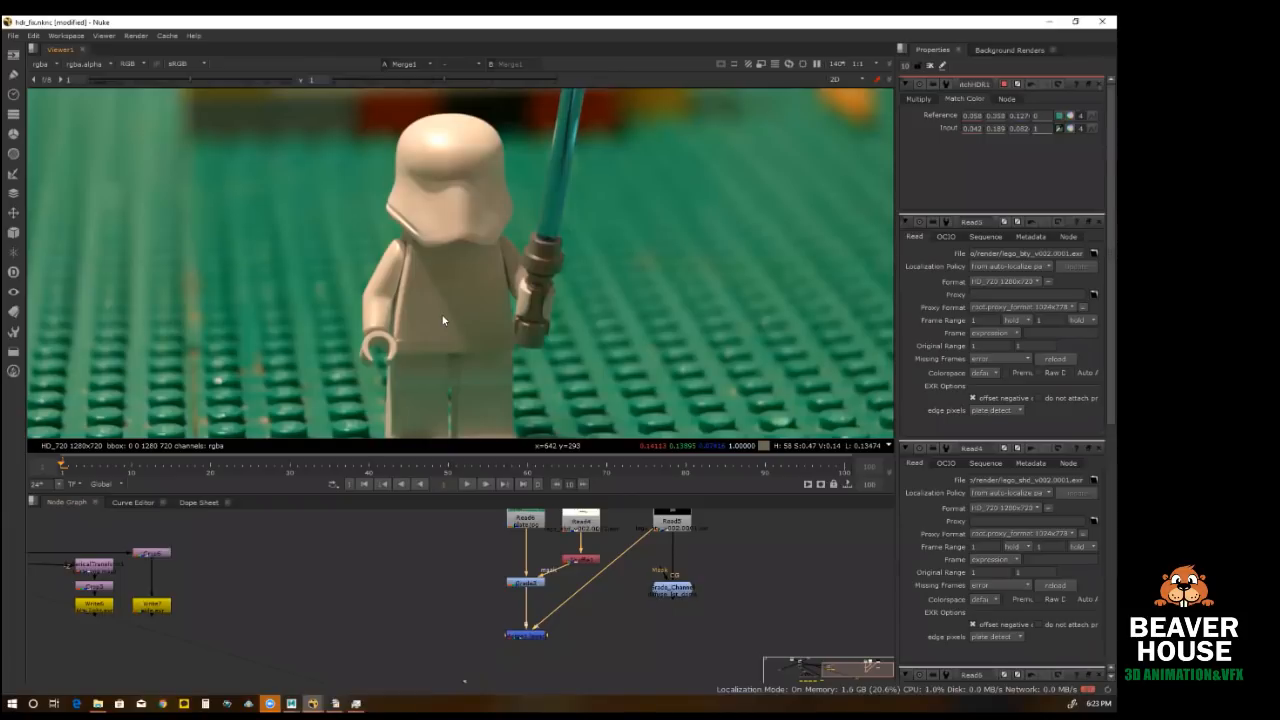
pyautogui.scroll(-2, 483, 296)
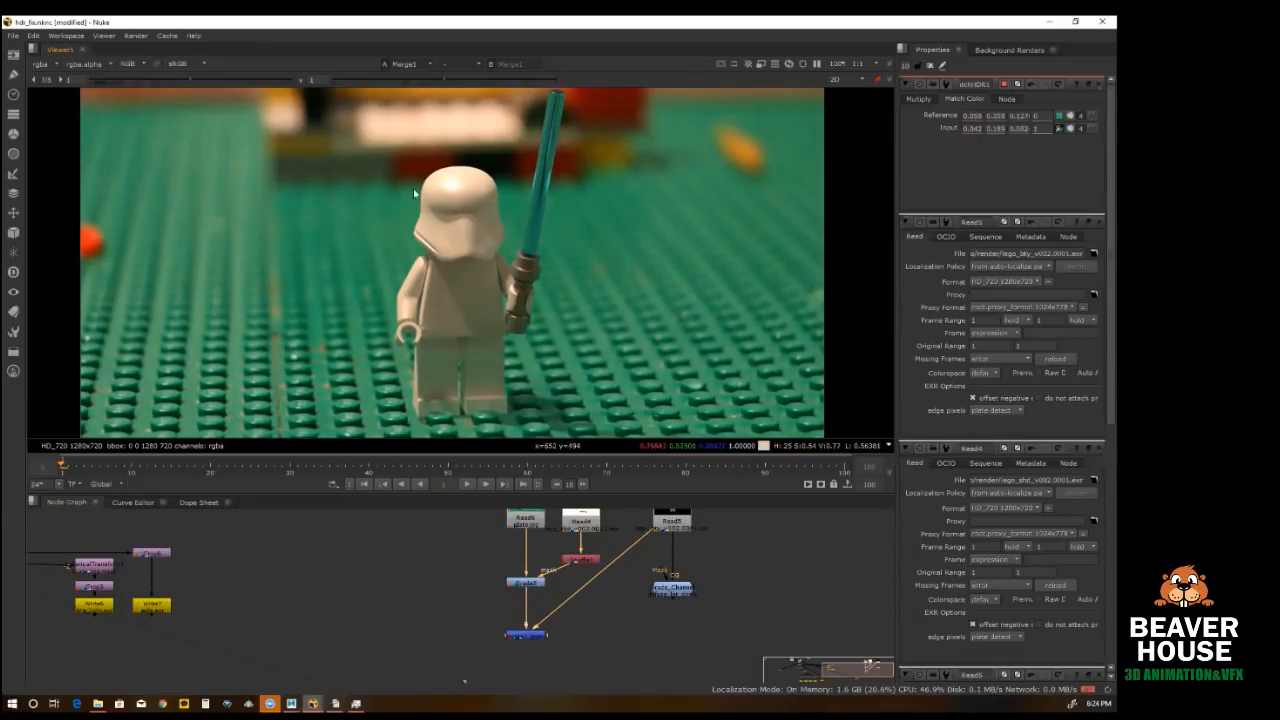
pyautogui.moveTo(489, 272)
pyautogui.mouseDown(button='middle')
pyautogui.moveTo(493, 330)
pyautogui.moveTo(493, 267)
pyautogui.mouseUp(button='middle')
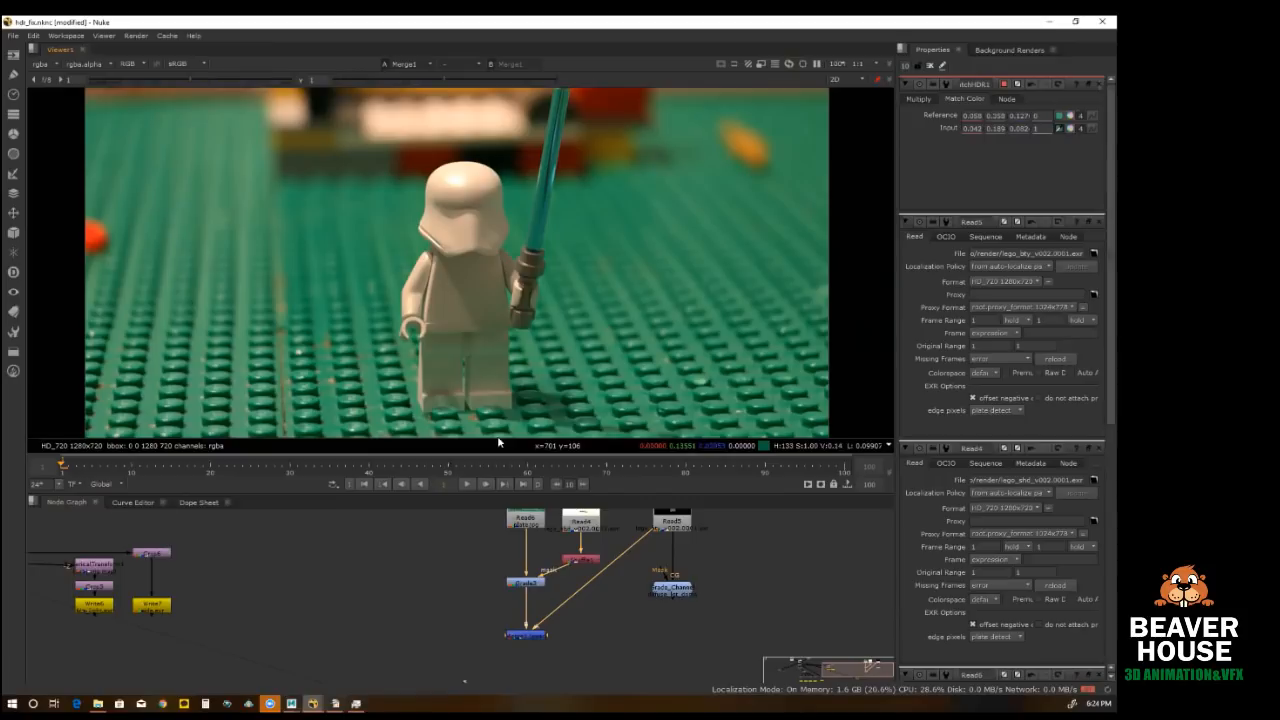
pyautogui.click(526, 520)
pyautogui.press('1')
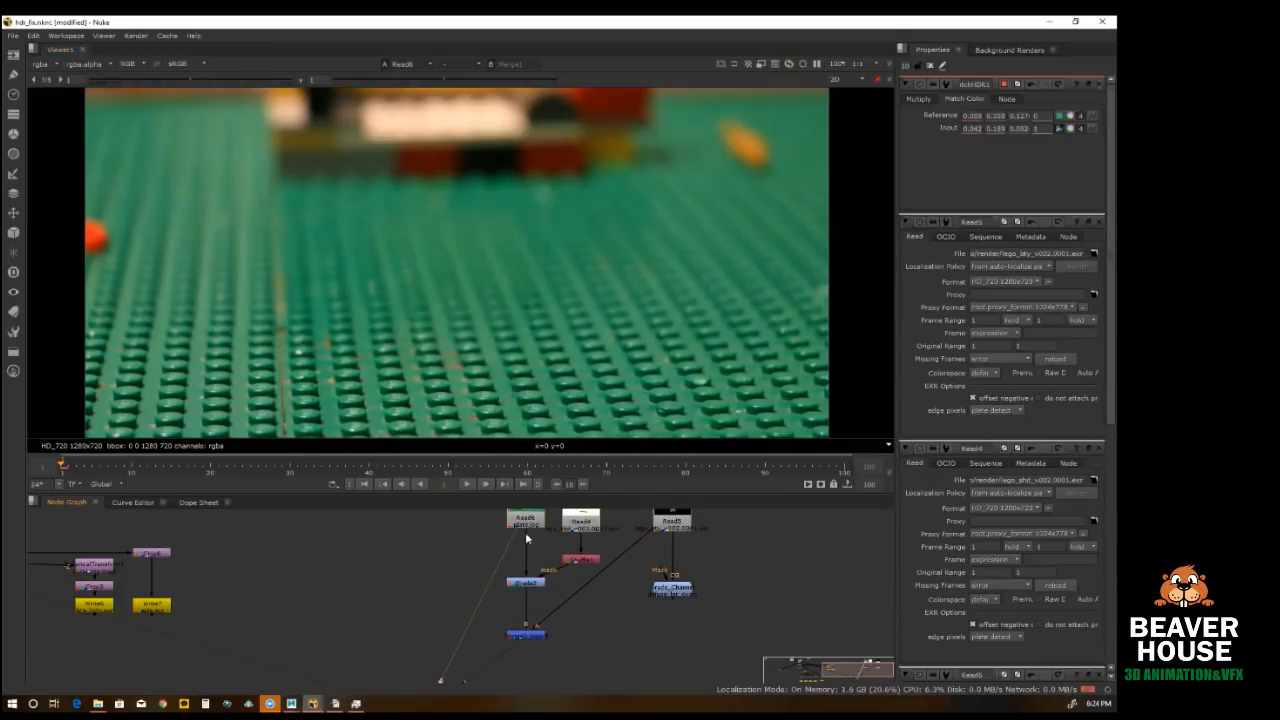
pyautogui.scroll(-1, 493, 324)
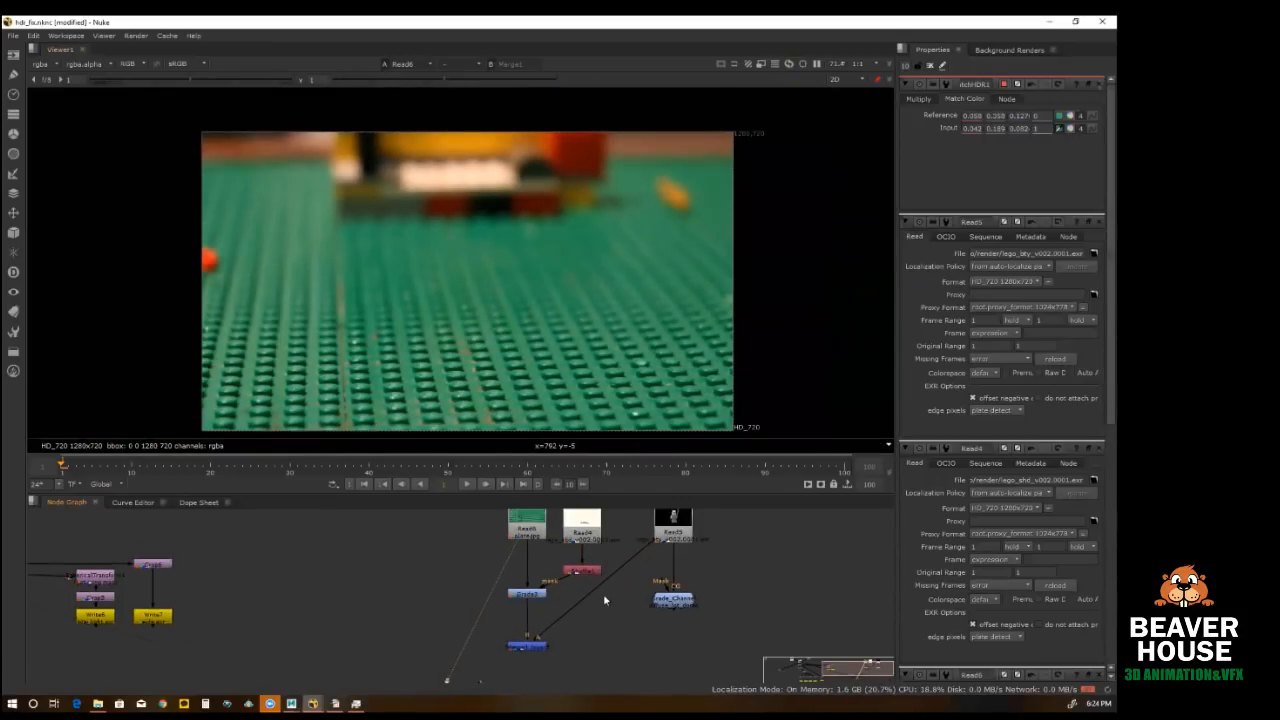
# Step: View the Read4 shadow render, check its shadow_matte layer, and return the viewer to rgba
pyautogui.click(593, 543)
pyautogui.press('1')
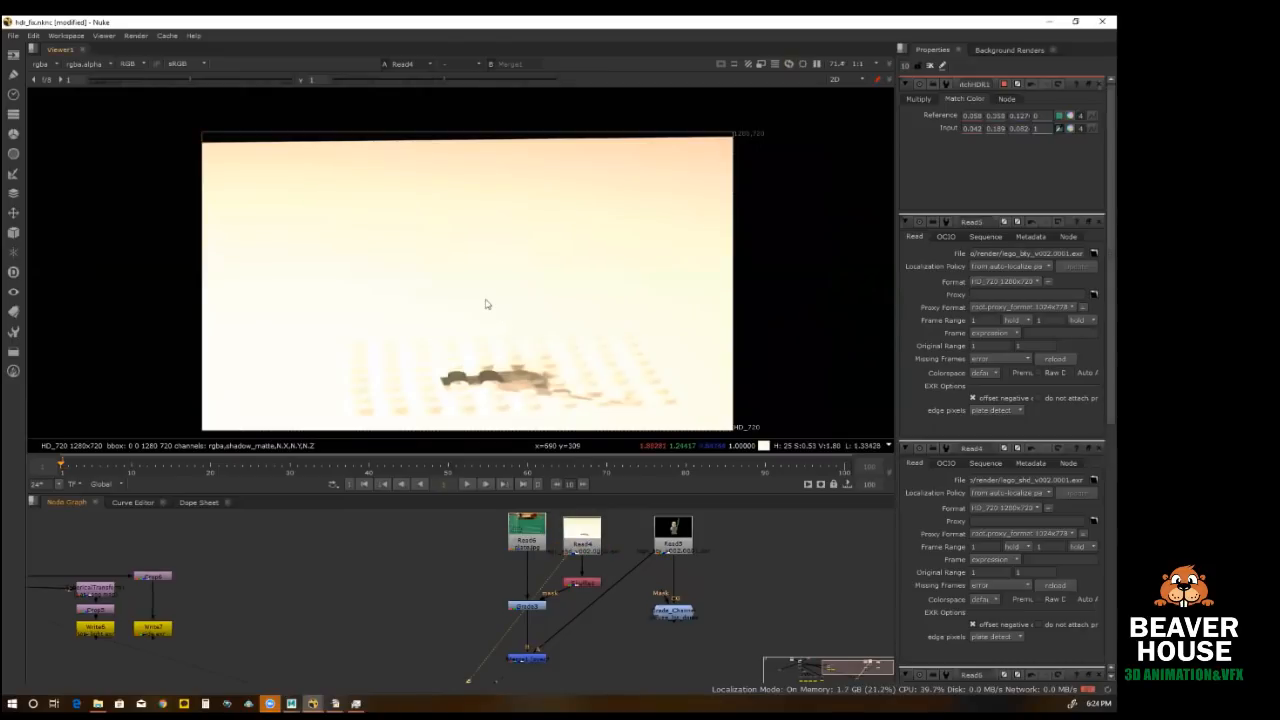
pyautogui.scroll(-1, 486, 303)
pyautogui.click(44, 67)
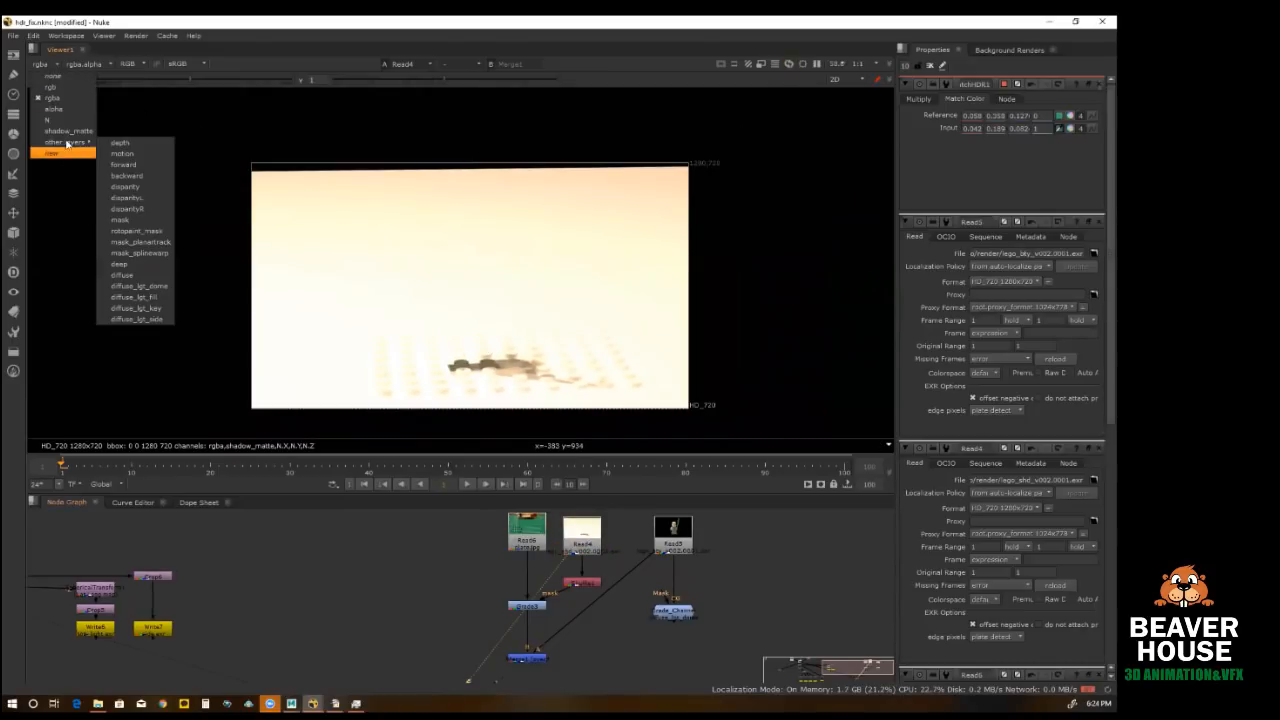
pyautogui.click(125, 150)
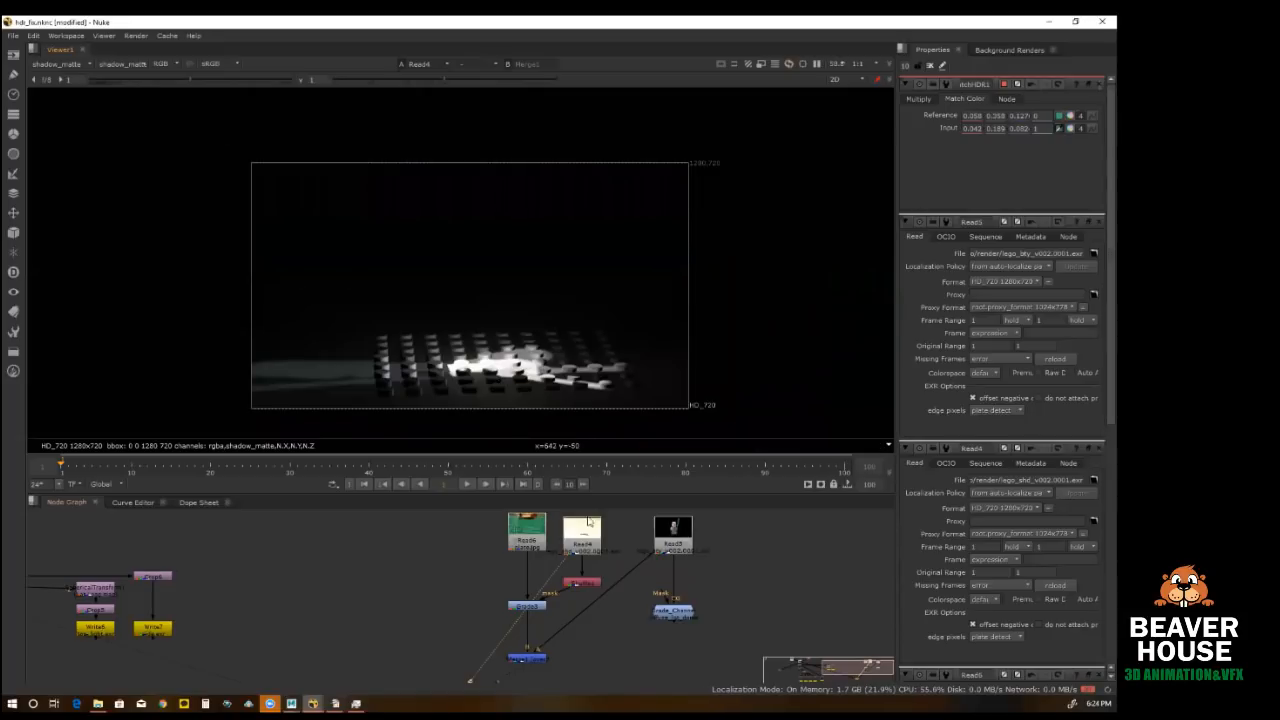
pyautogui.click(54, 64)
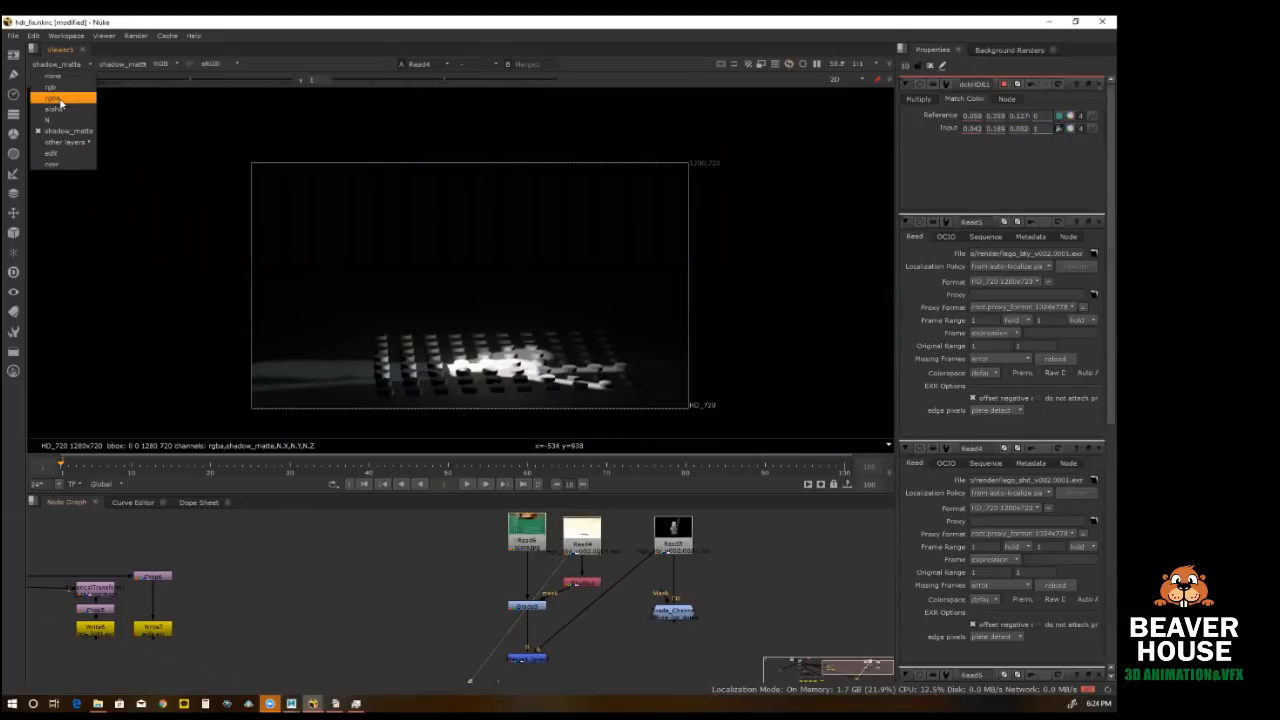
pyautogui.click(52, 97)
# Step: Follow the shadow matte from Shuffle1 through the Grade3 plate to the Merge1 composite
pyautogui.click(588, 584)
pyautogui.press('1')
pyautogui.click(573, 628)
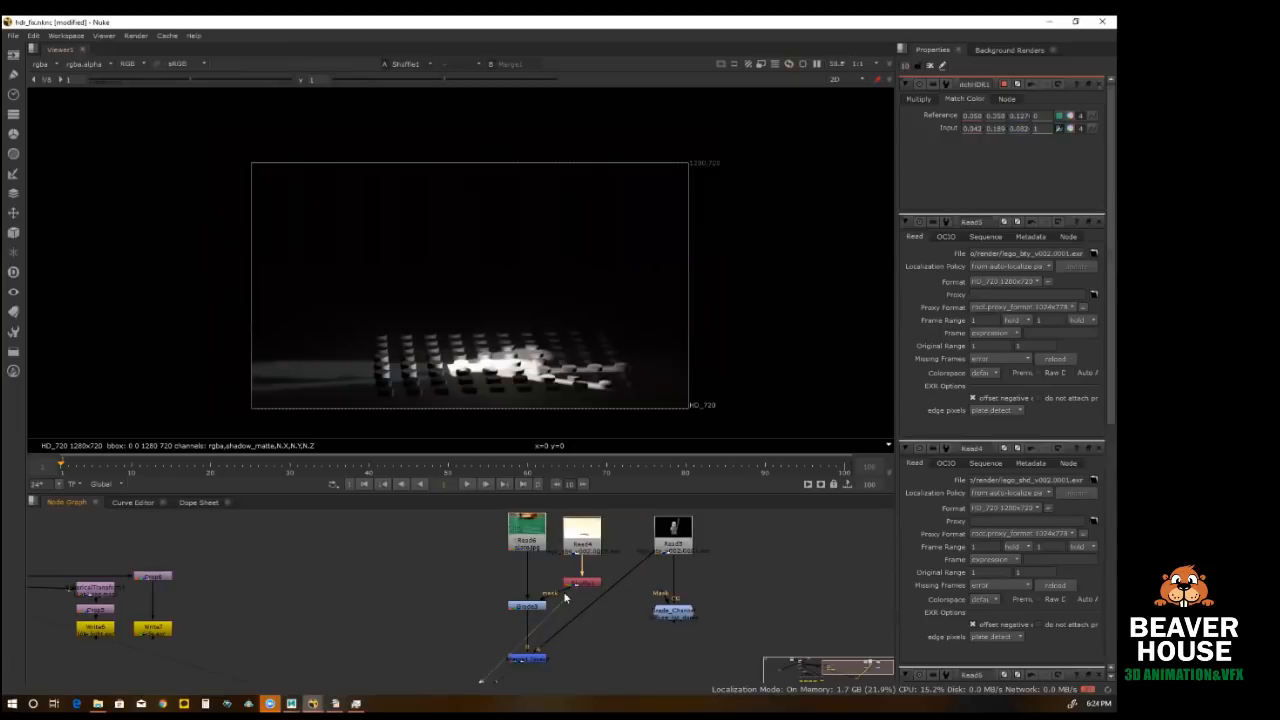
pyautogui.click(533, 606)
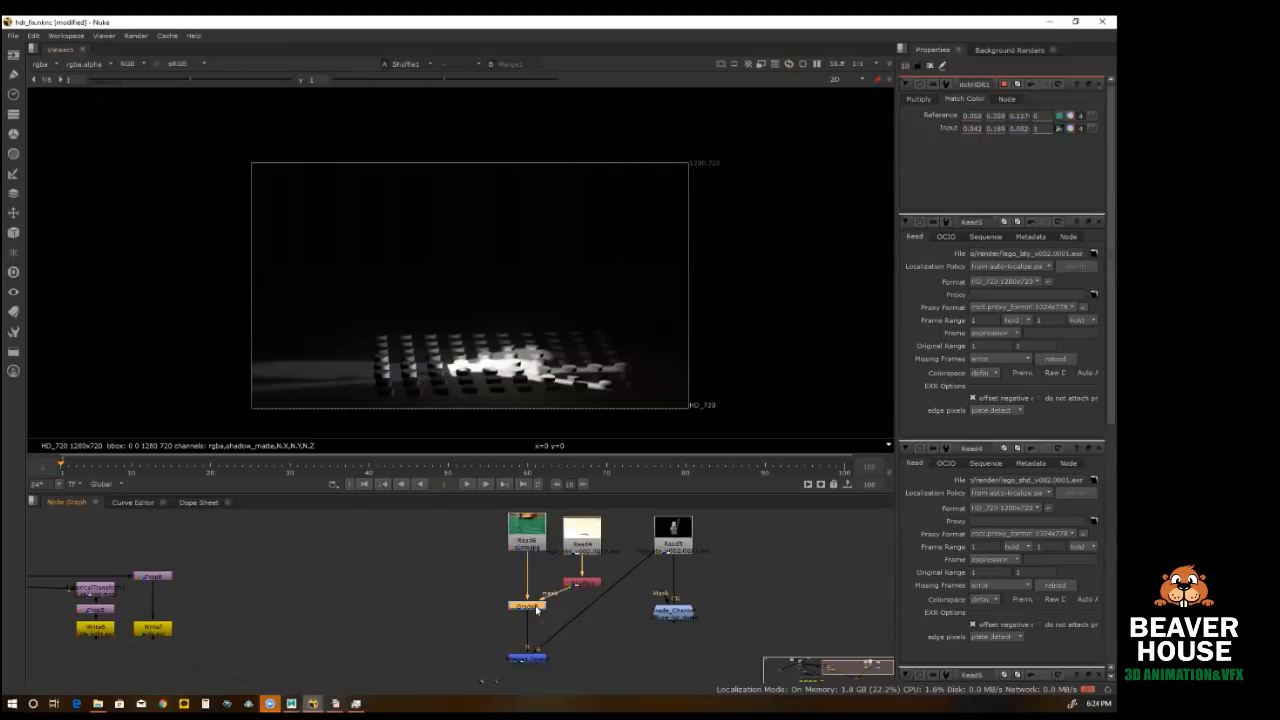
pyautogui.press('1')
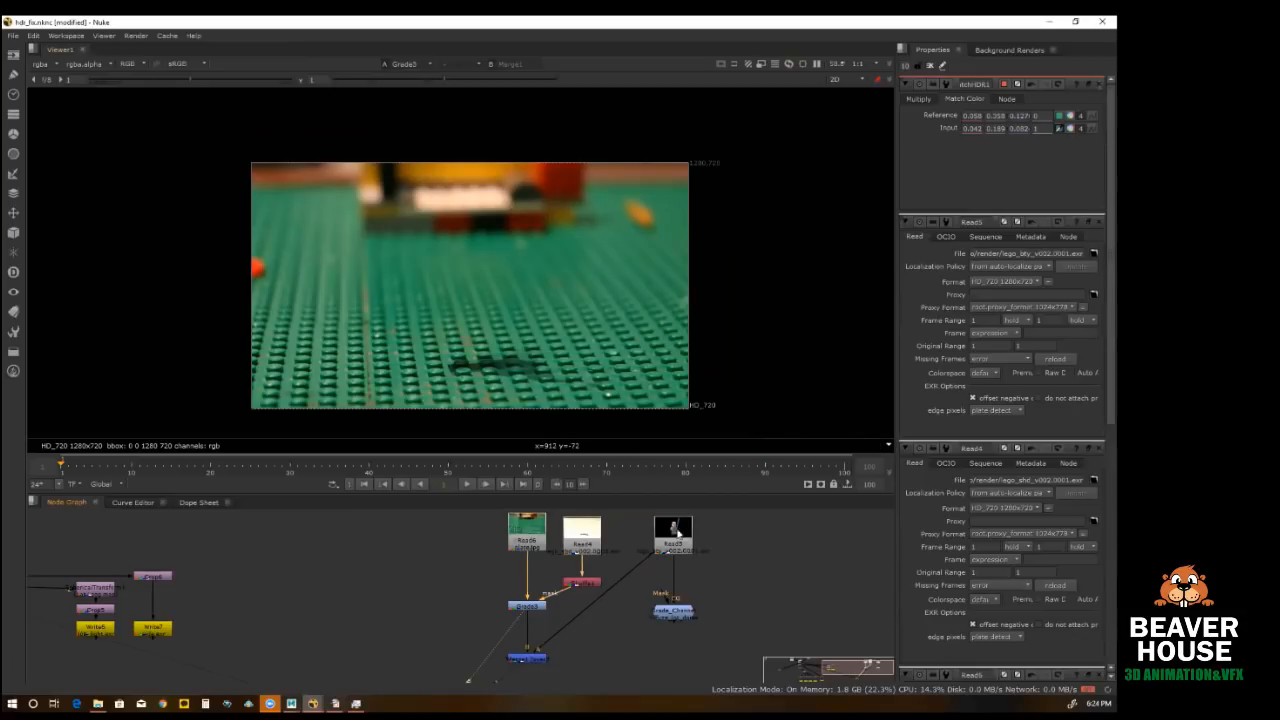
pyautogui.click(528, 659)
pyautogui.press('1')
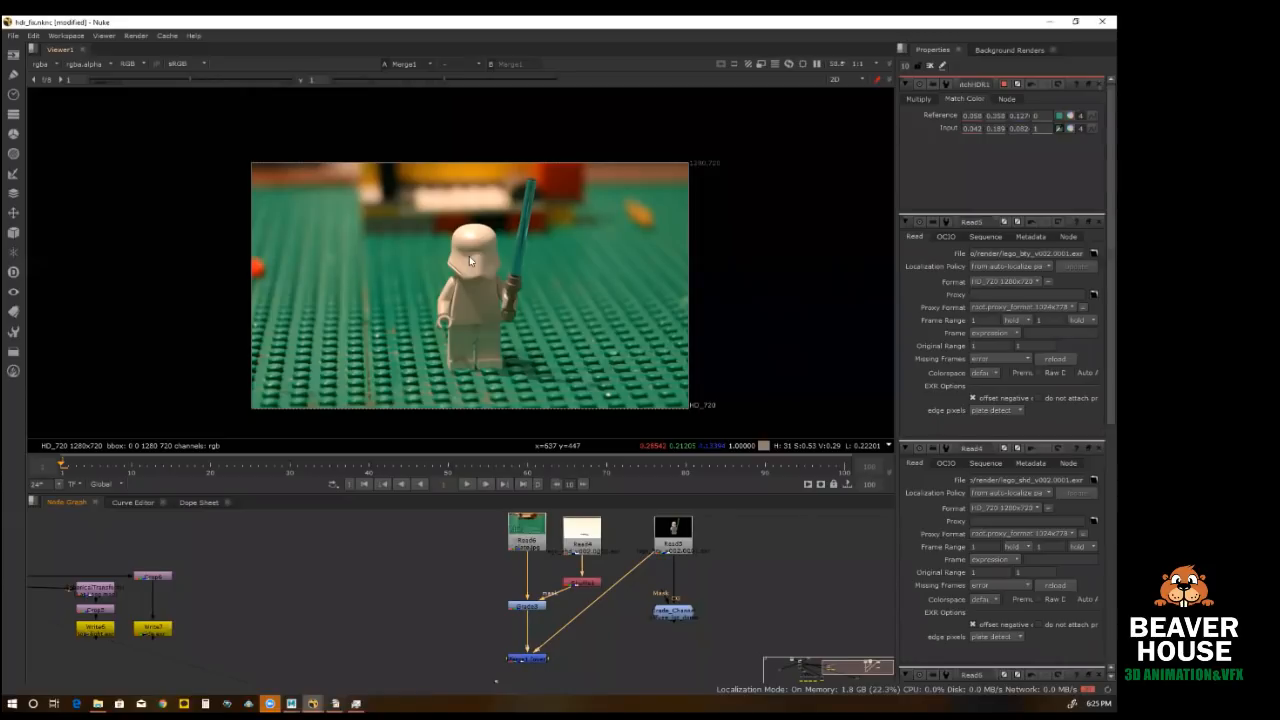
# Step: View the Read5 figure render and look over its available light layers, such as diffuse_lgt_dome and diffuse_lgt_side
pyautogui.click(672, 535)
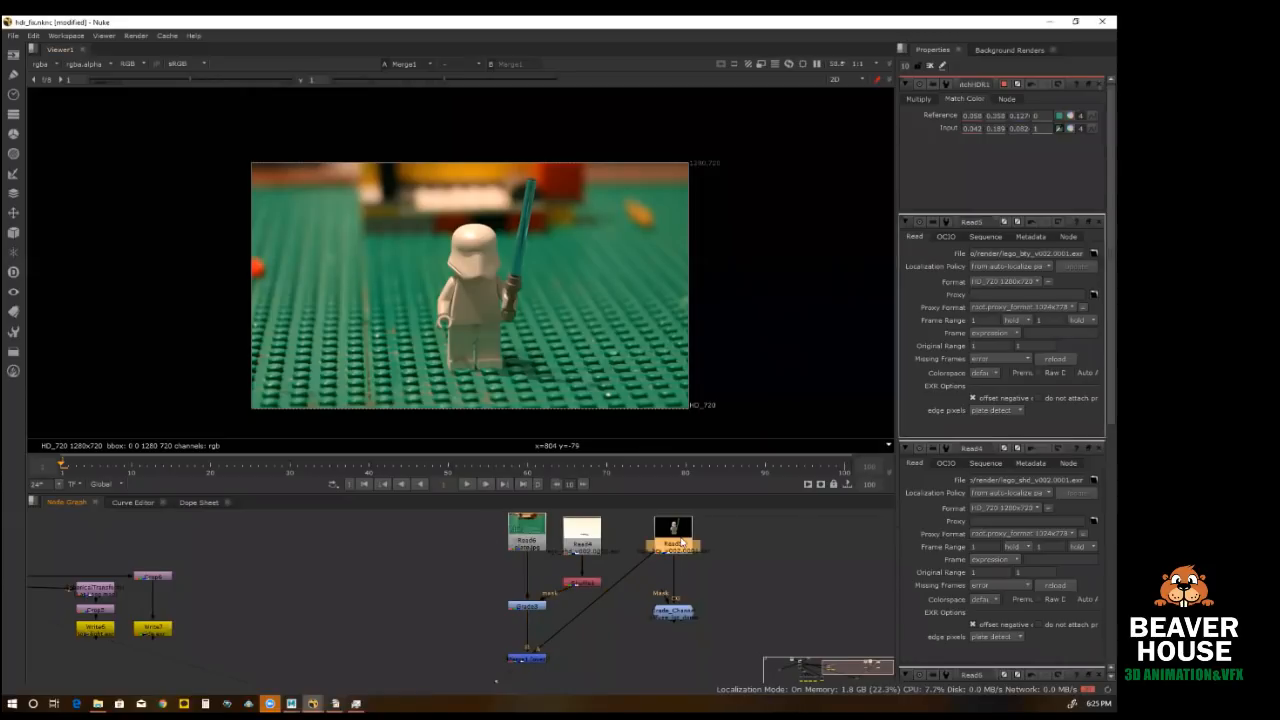
pyautogui.press('1')
pyautogui.click(50, 64)
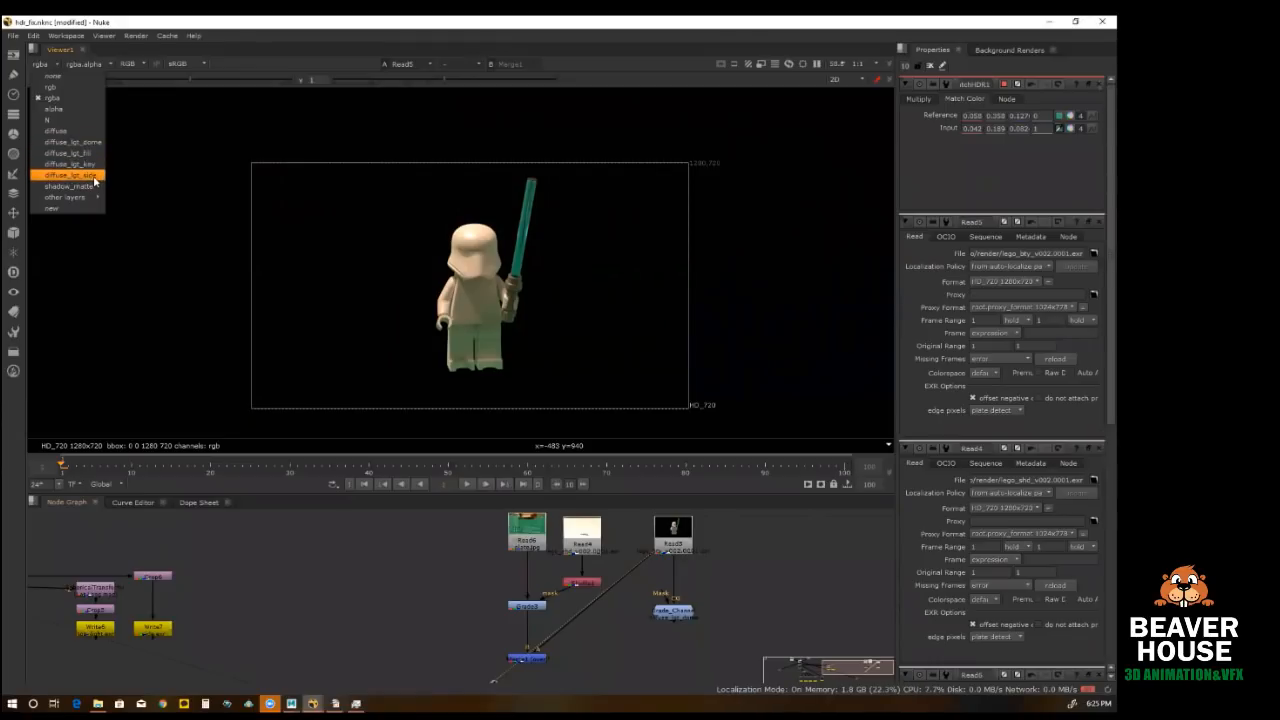
pyautogui.click(591, 388)
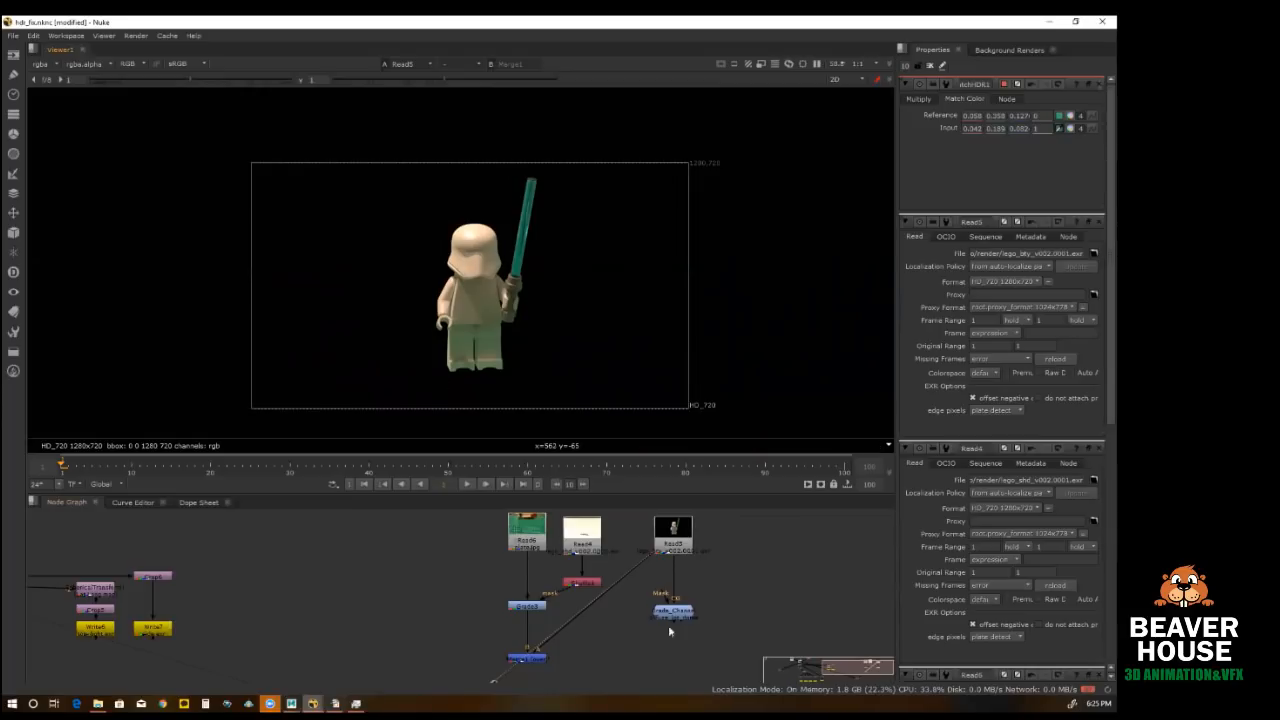
# Step: Reroute Merge1's figure input from Read5 to the diffuse_lgt_dome Grade_Channel node and view the Merge1 composite
pyautogui.scroll(2, 646, 566)
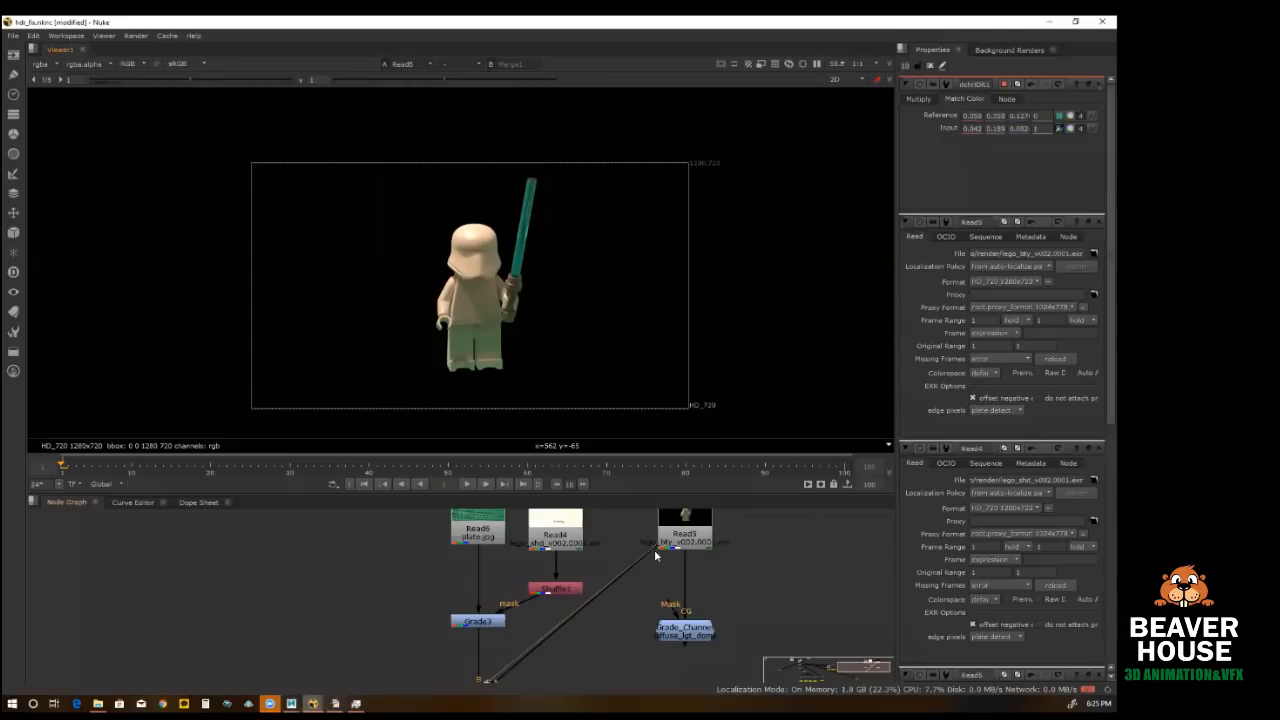
pyautogui.moveTo(653, 555); pyautogui.dragTo(677, 638)
pyautogui.doubleClick(697, 632)
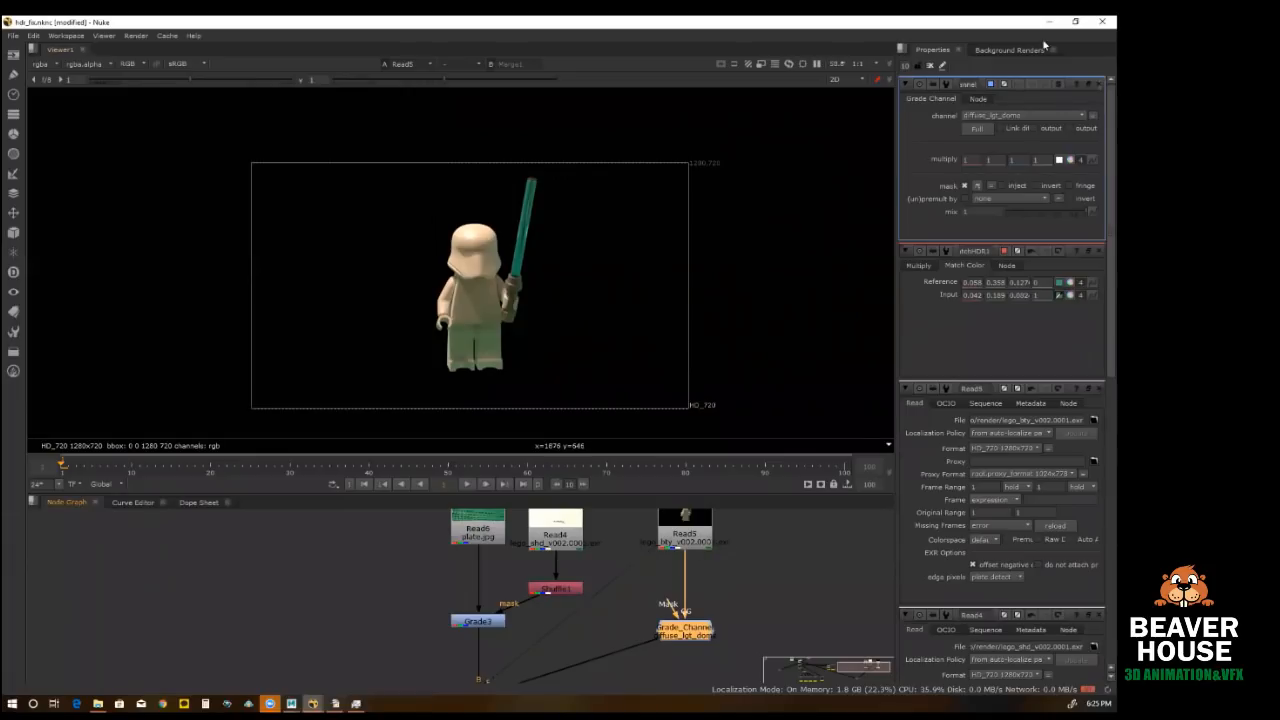
pyautogui.click(1007, 117)
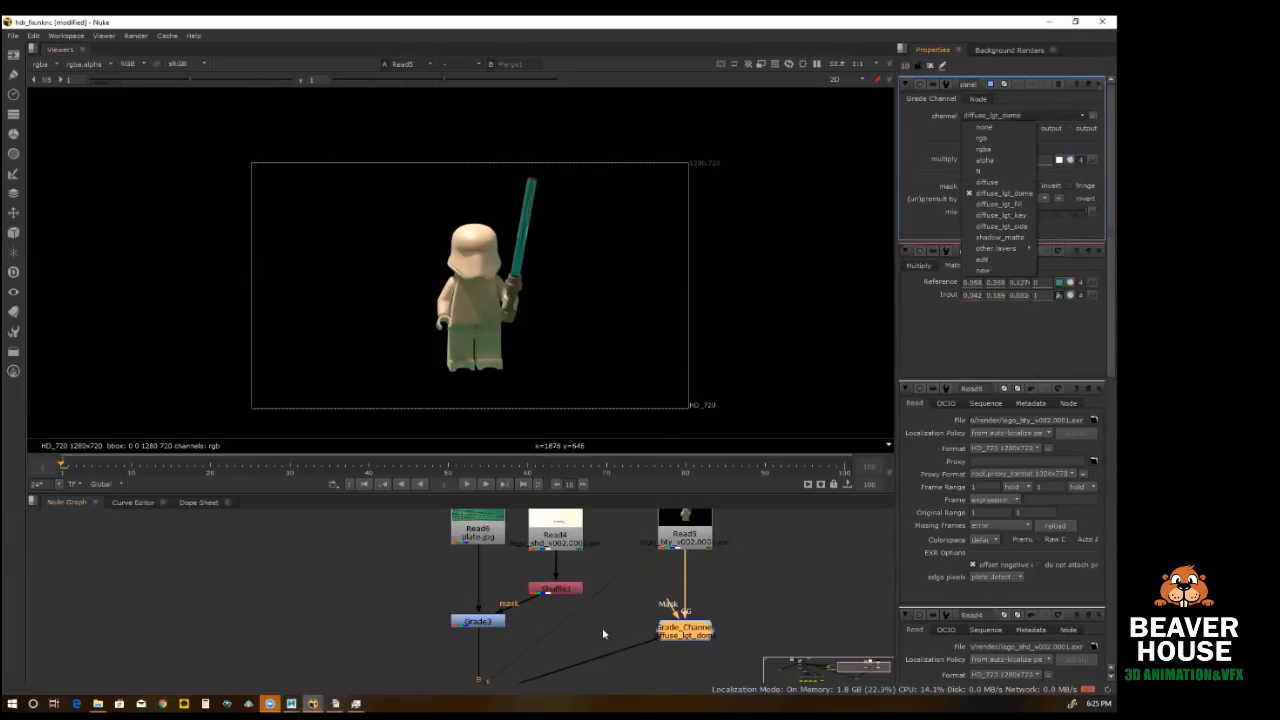
pyautogui.moveTo(602, 630); pyautogui.dragTo(626, 561, button='middle')
pyautogui.click(514, 631)
pyautogui.press('1')
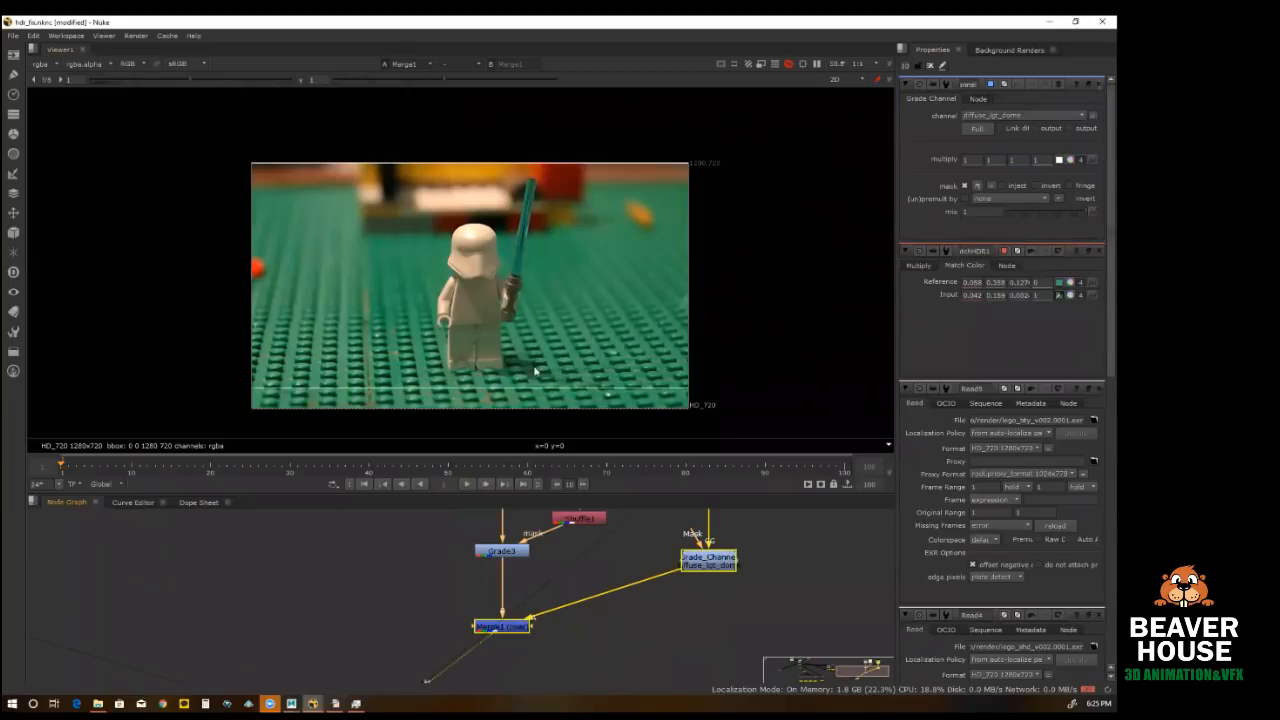
pyautogui.scroll(2, 600, 320)
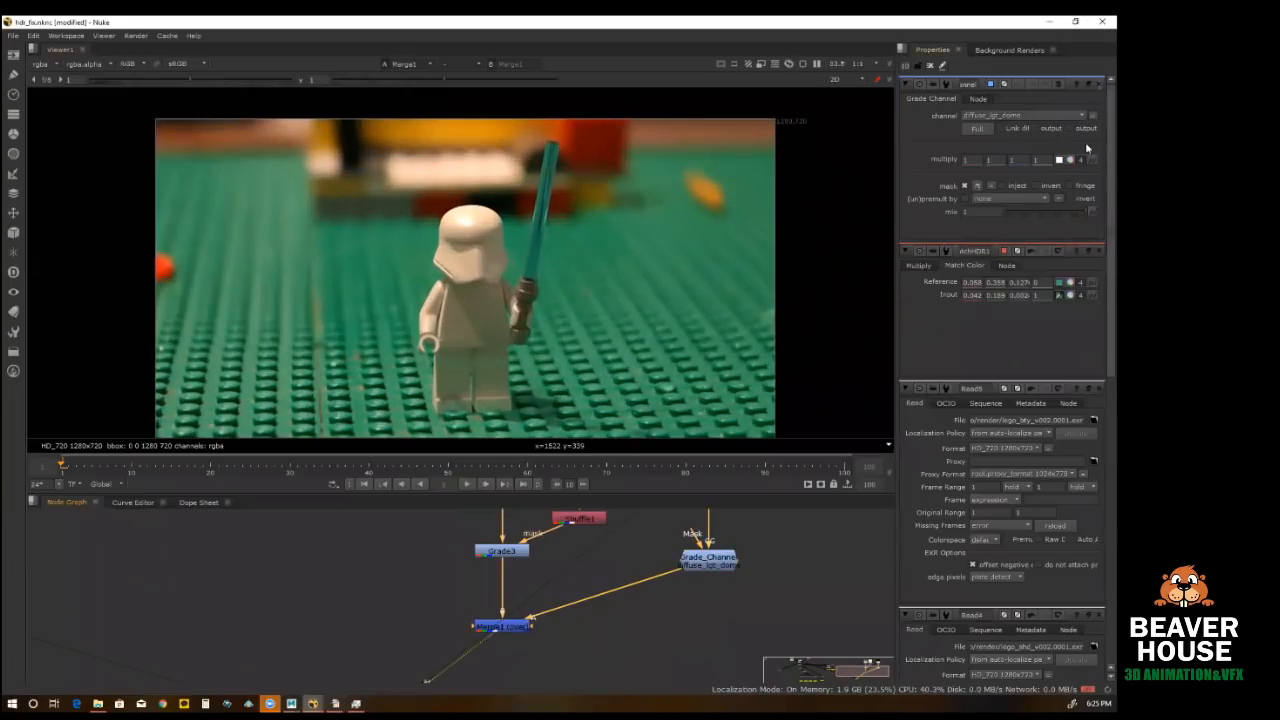
# Step: Close all open node properties, reopen those of Grade_Channel, and widen the properties area
pyautogui.click(929, 64)
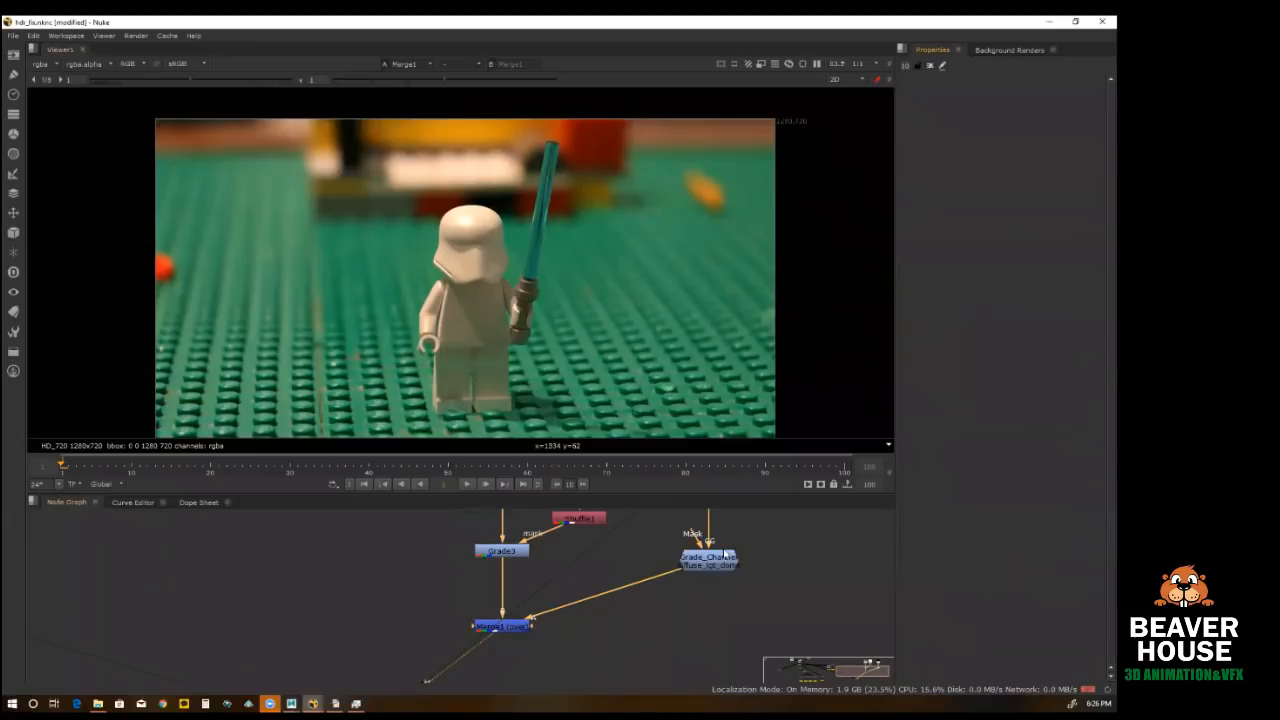
pyautogui.doubleClick(705, 565)
pyautogui.moveTo(895, 293); pyautogui.dragTo(778, 295)
pyautogui.click(930, 116)
pyautogui.click(1046, 231)
# Step: Lower the multiply color of the diffuse_lgt_dome Grade_Channel to 0 with the color picker and collapse it to a single value
pyautogui.click(1081, 160)
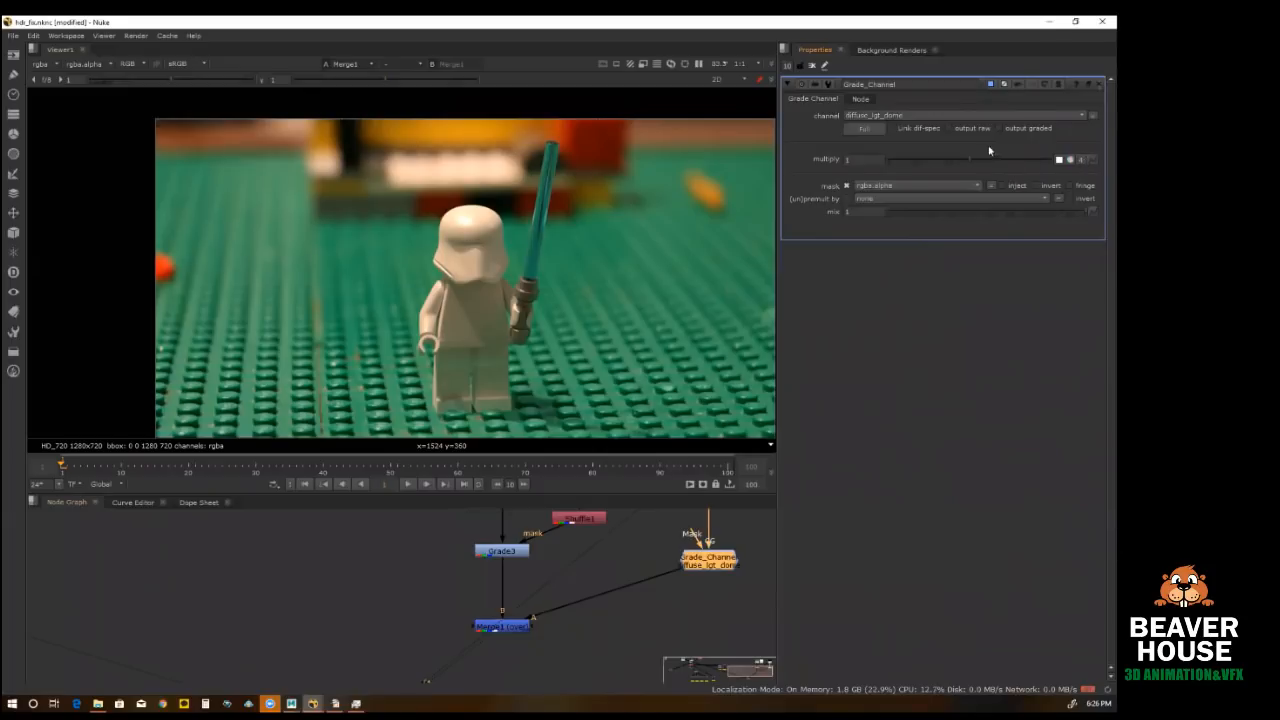
pyautogui.click(1070, 160)
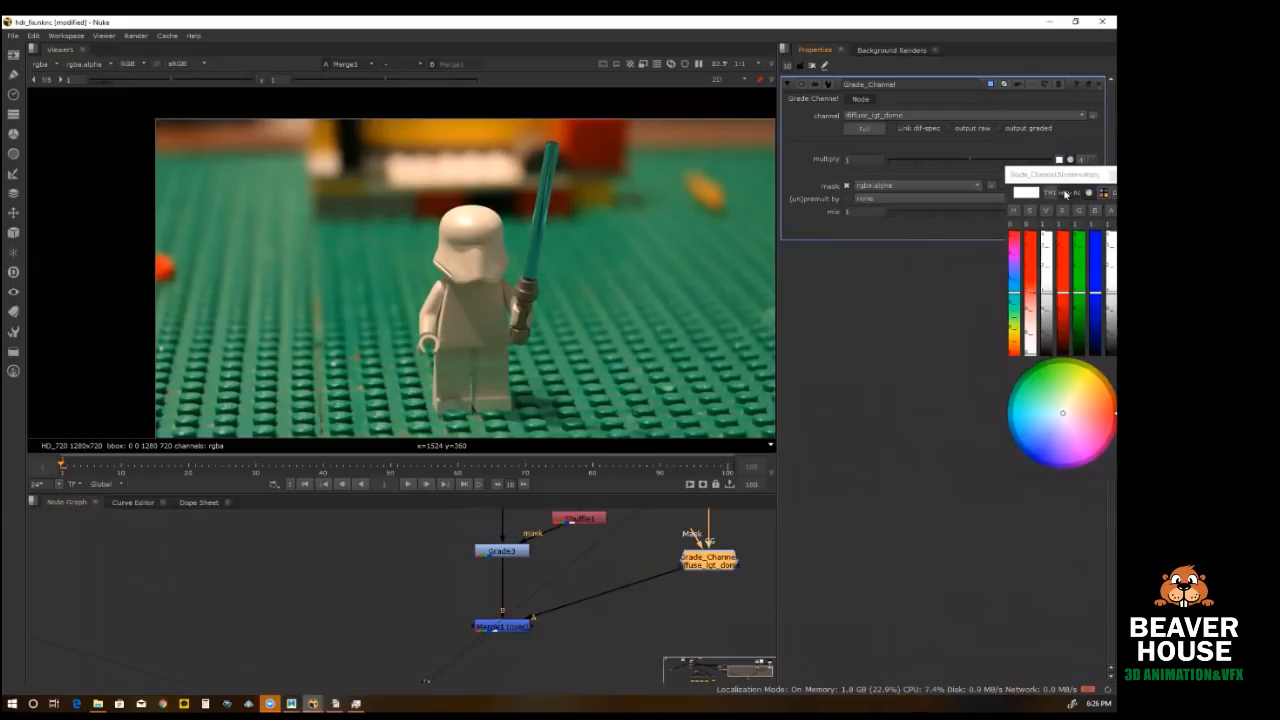
pyautogui.moveTo(1055, 177); pyautogui.dragTo(795, 231)
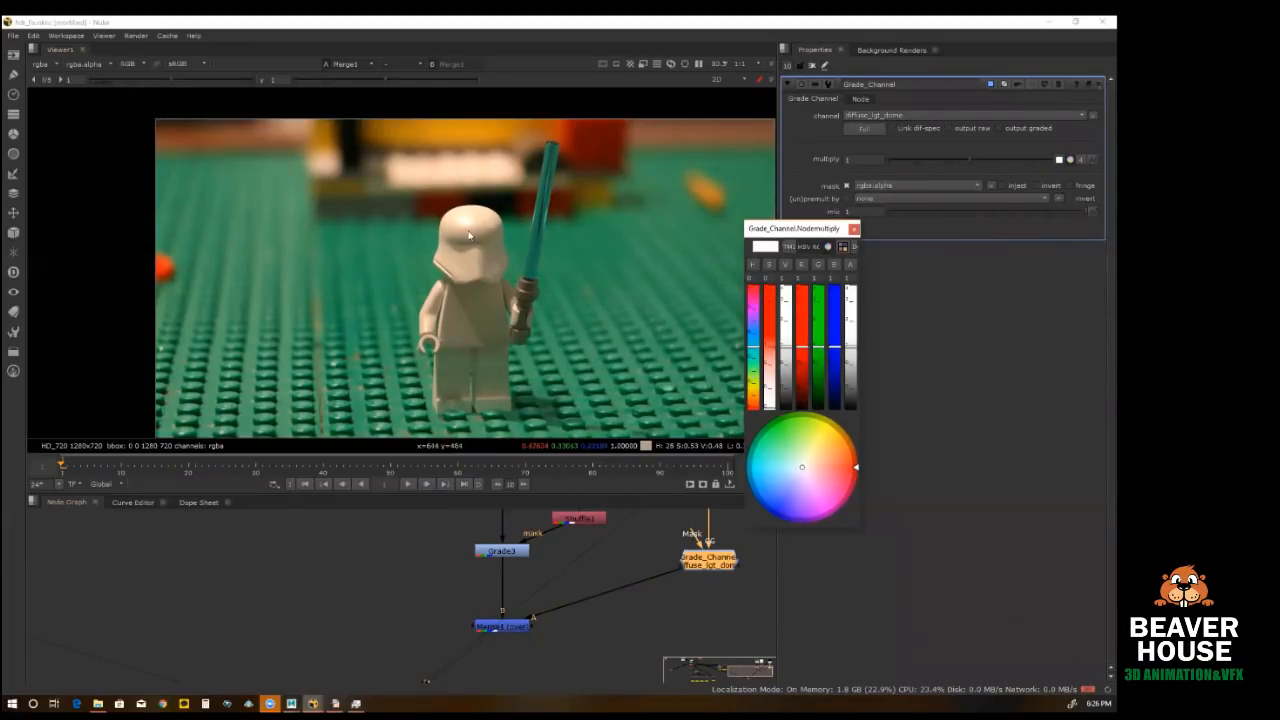
pyautogui.click(803, 355)
pyautogui.moveTo(803, 355); pyautogui.dragTo(785, 384)
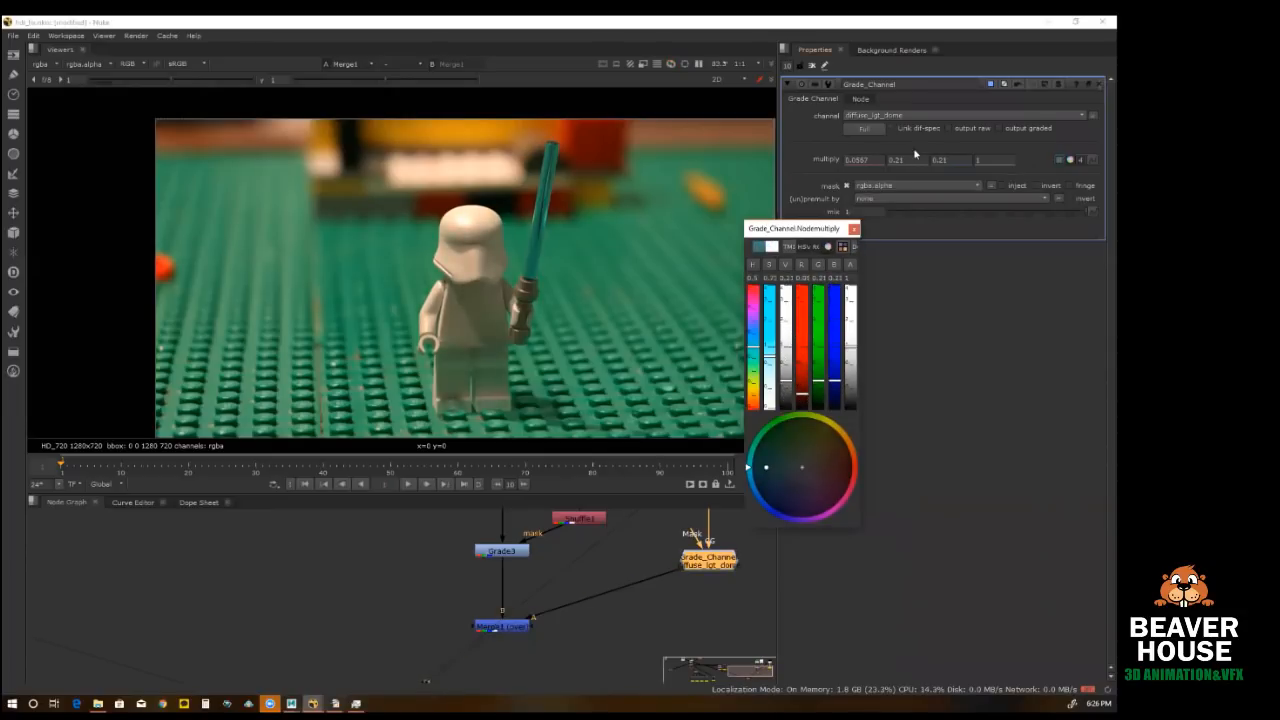
pyautogui.moveTo(789, 383); pyautogui.dragTo(805, 434)
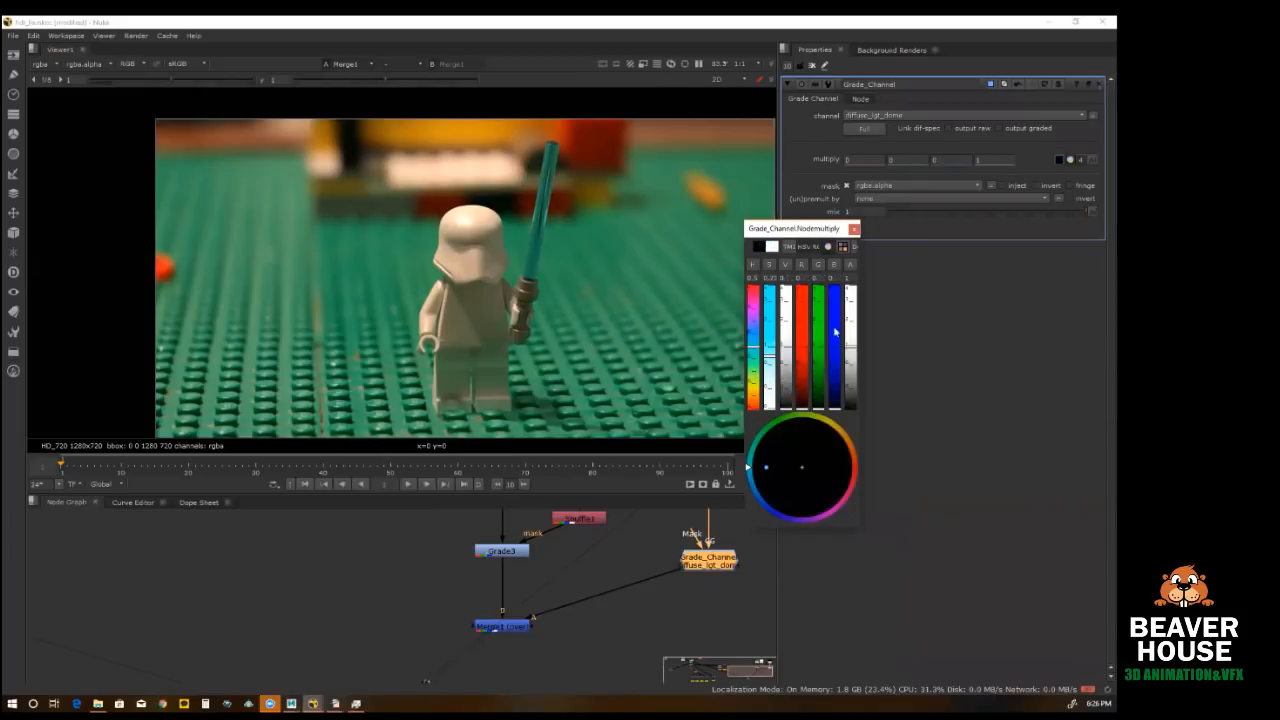
pyautogui.click(854, 230)
pyautogui.click(1080, 160)
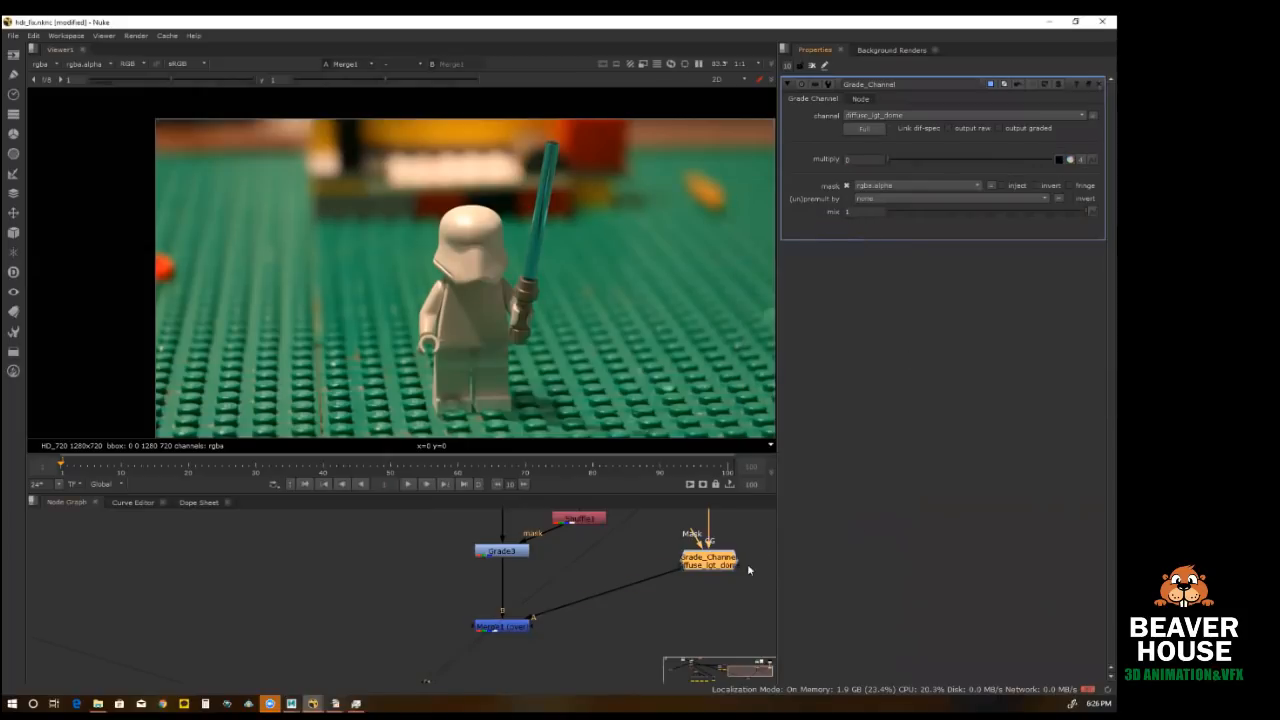
# Step: Duplicate the Grade_Channel node below the original and set the copy's channel to diffuse_lgt_fill
pyautogui.click(716, 566)
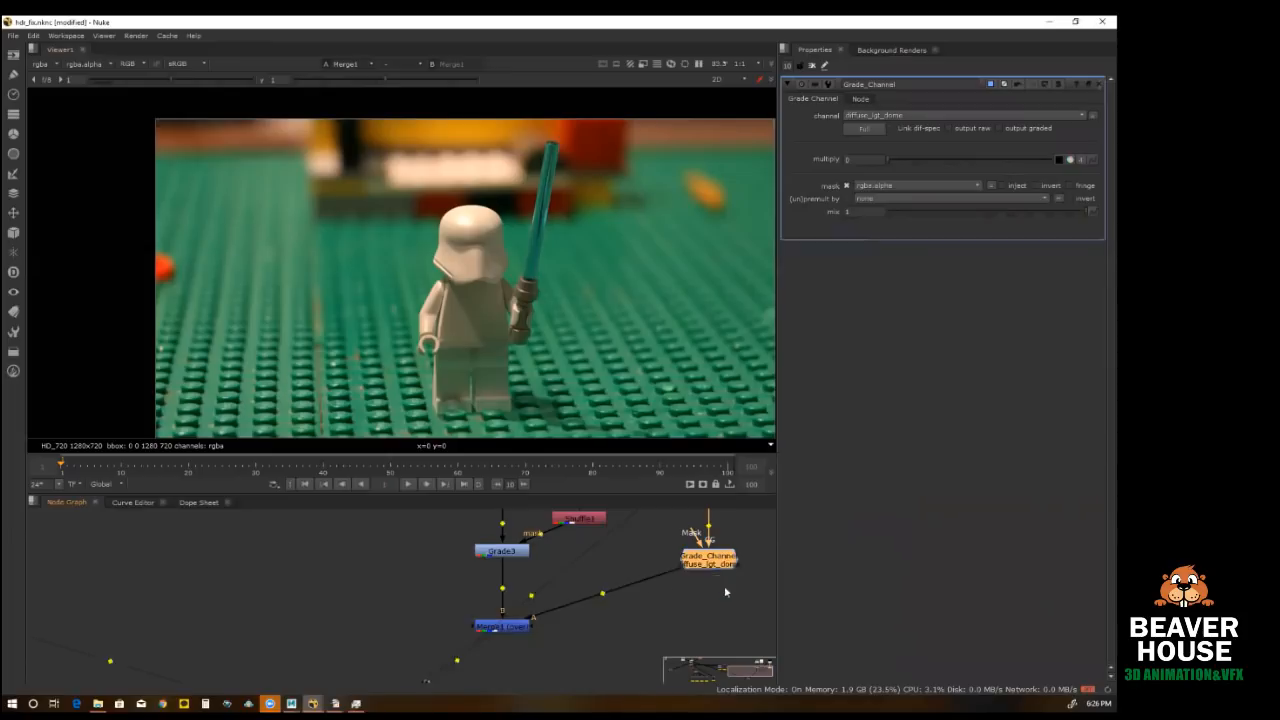
pyautogui.hotkey('ctrl', 'v')
pyautogui.click(960, 115)
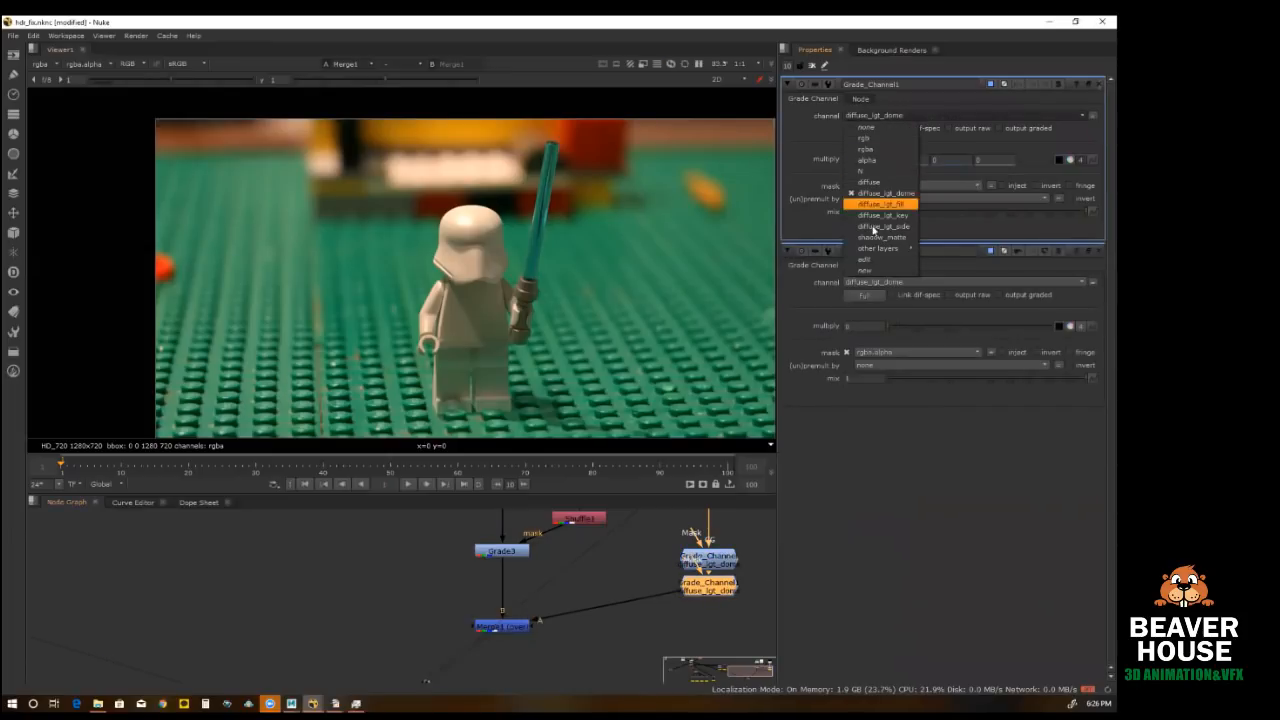
pyautogui.click(880, 207)
# Step: Add another Grade_Channel copy below the diffuse_lgt_fill node and set its channel to diffuse_lgt_key
pyautogui.click(724, 585)
pyautogui.hotkey('ctrl', 'v')
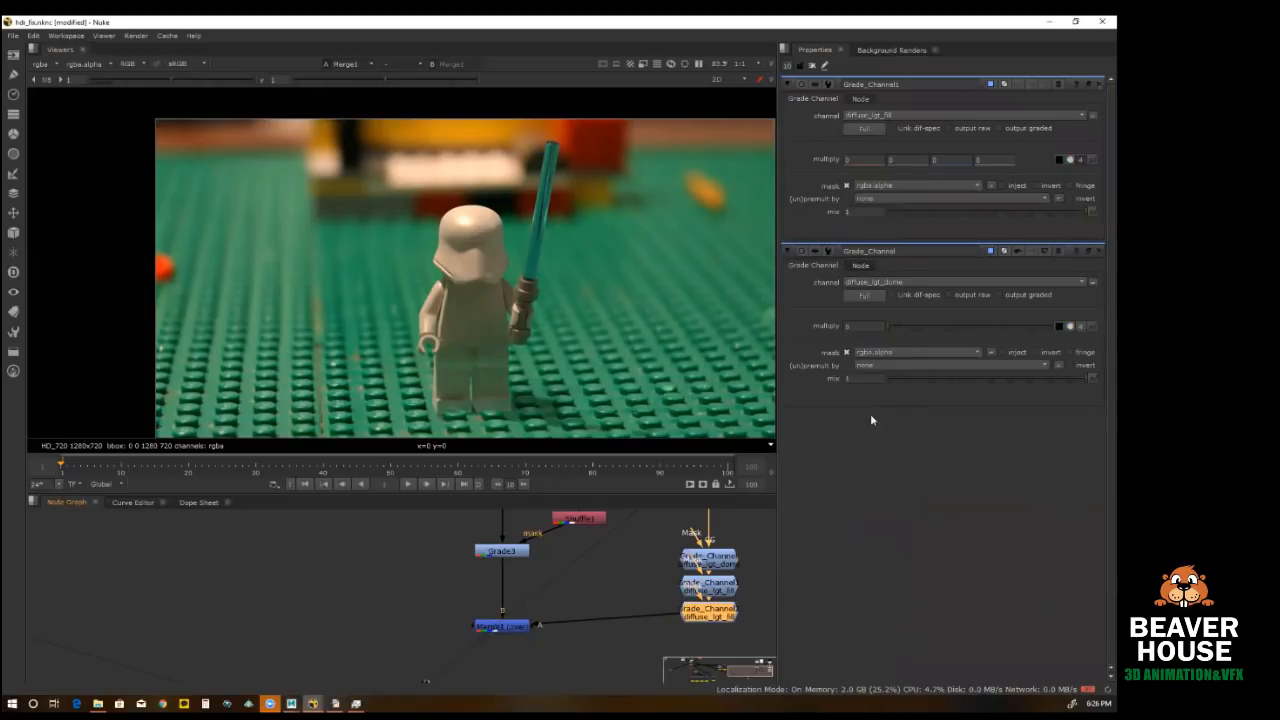
pyautogui.click(964, 116)
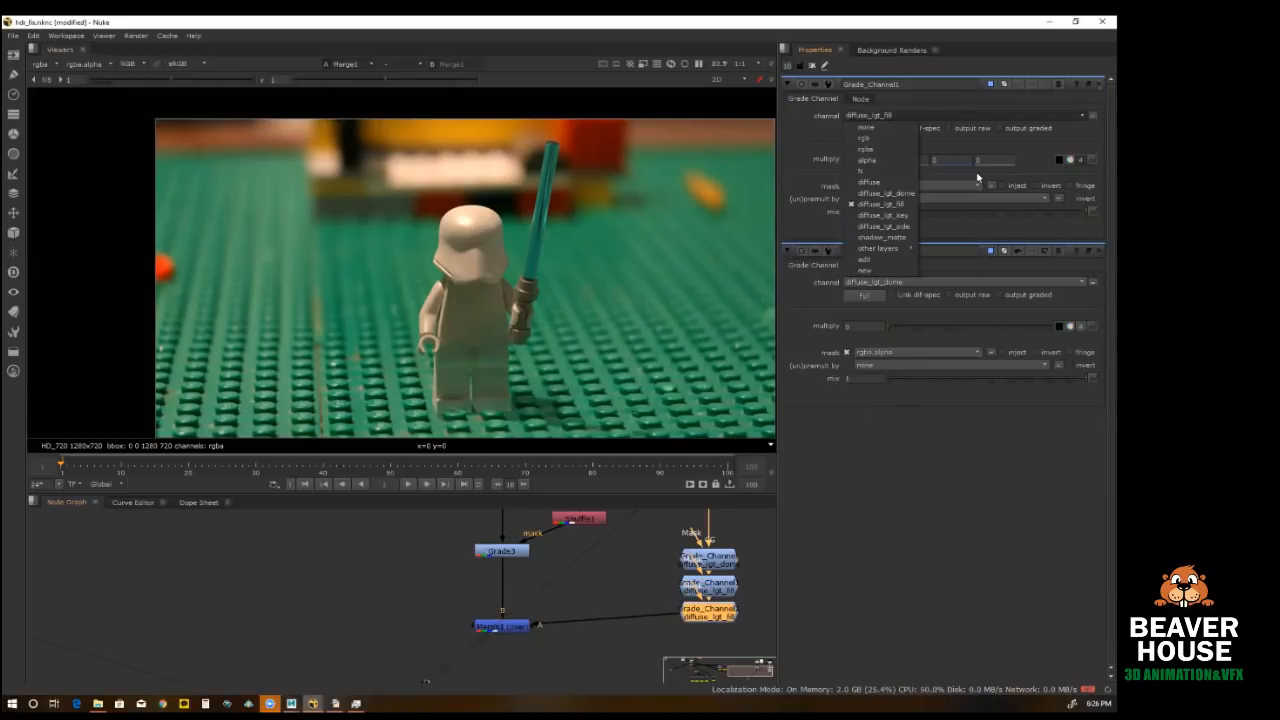
pyautogui.doubleClick(714, 611)
pyautogui.click(940, 116)
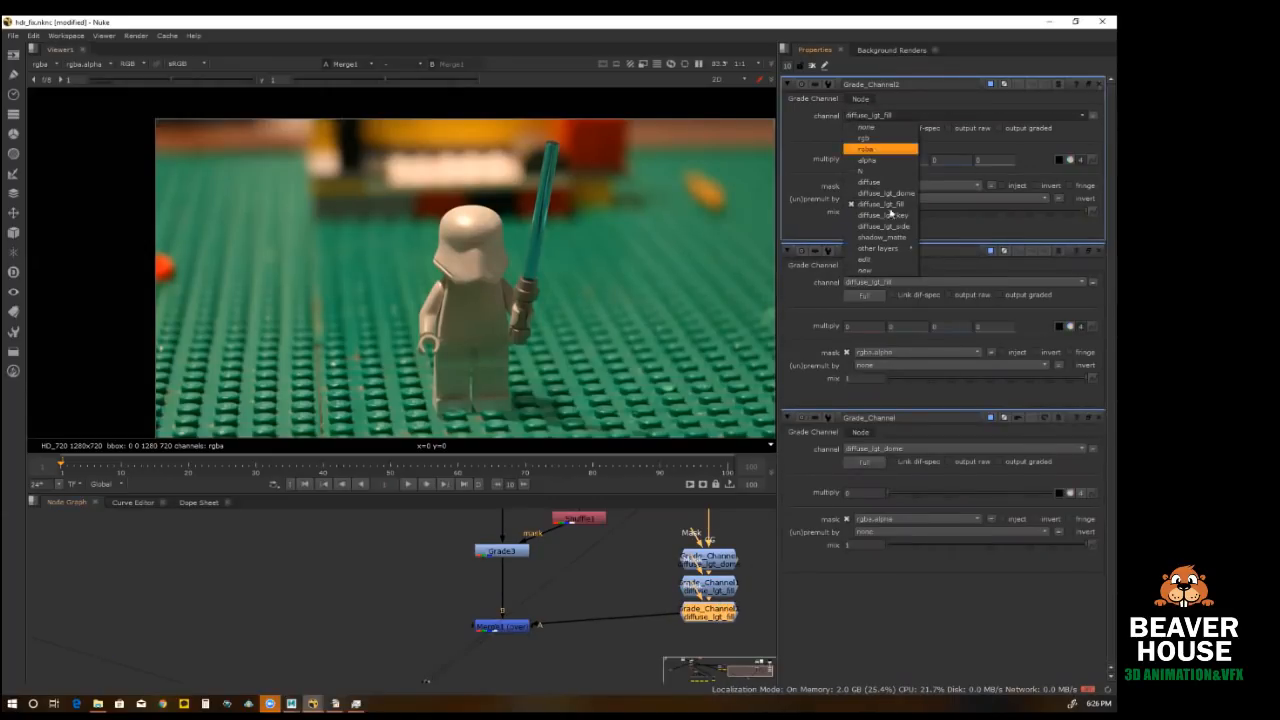
pyautogui.click(880, 214)
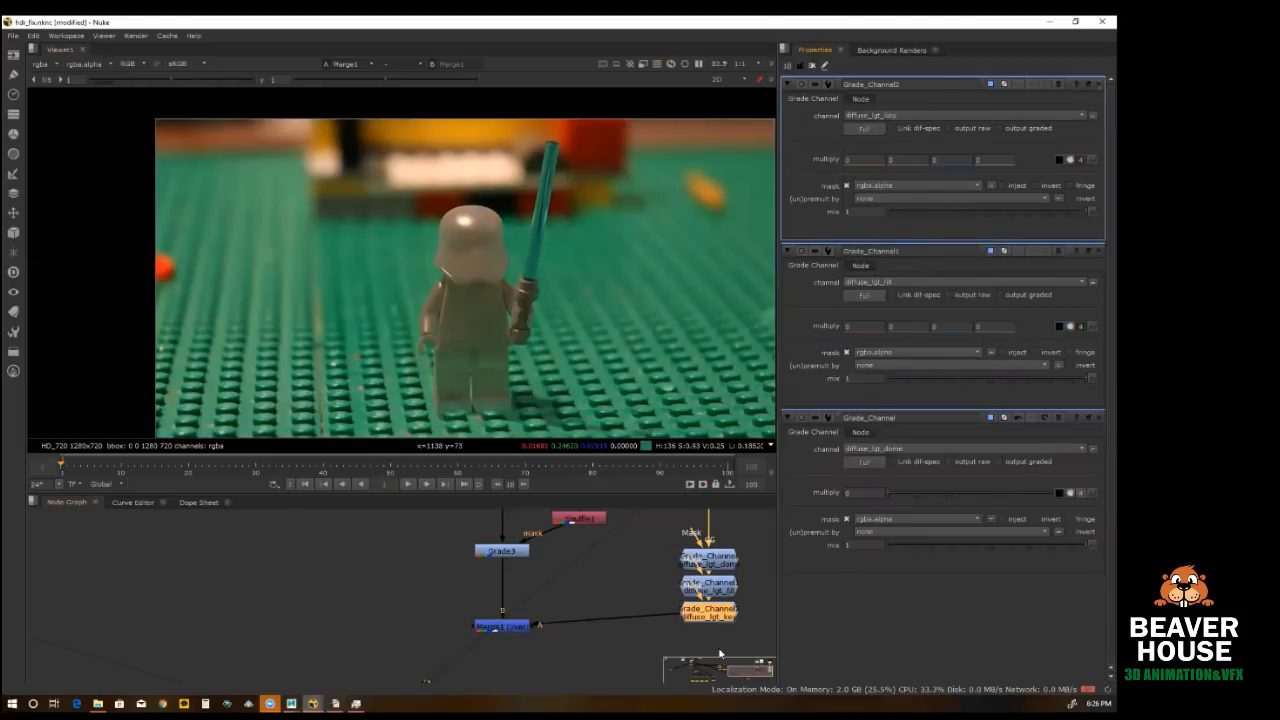
# Step: Add a copy of the diffuse_lgt_key Grade_Channel node below it and set its channel to diffuse_lgt_side
pyautogui.hotkey('ctrl', 'c')
pyautogui.hotkey('ctrl', 'v')
pyautogui.click(940, 115)
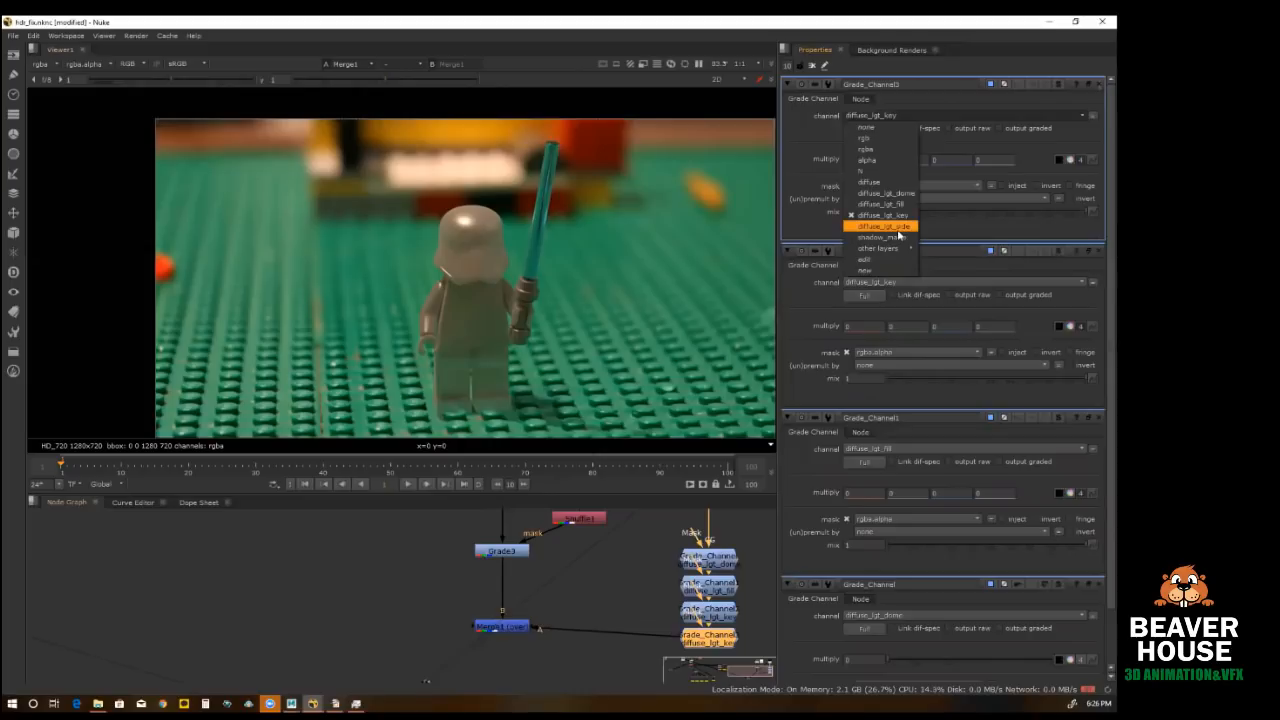
pyautogui.click(880, 226)
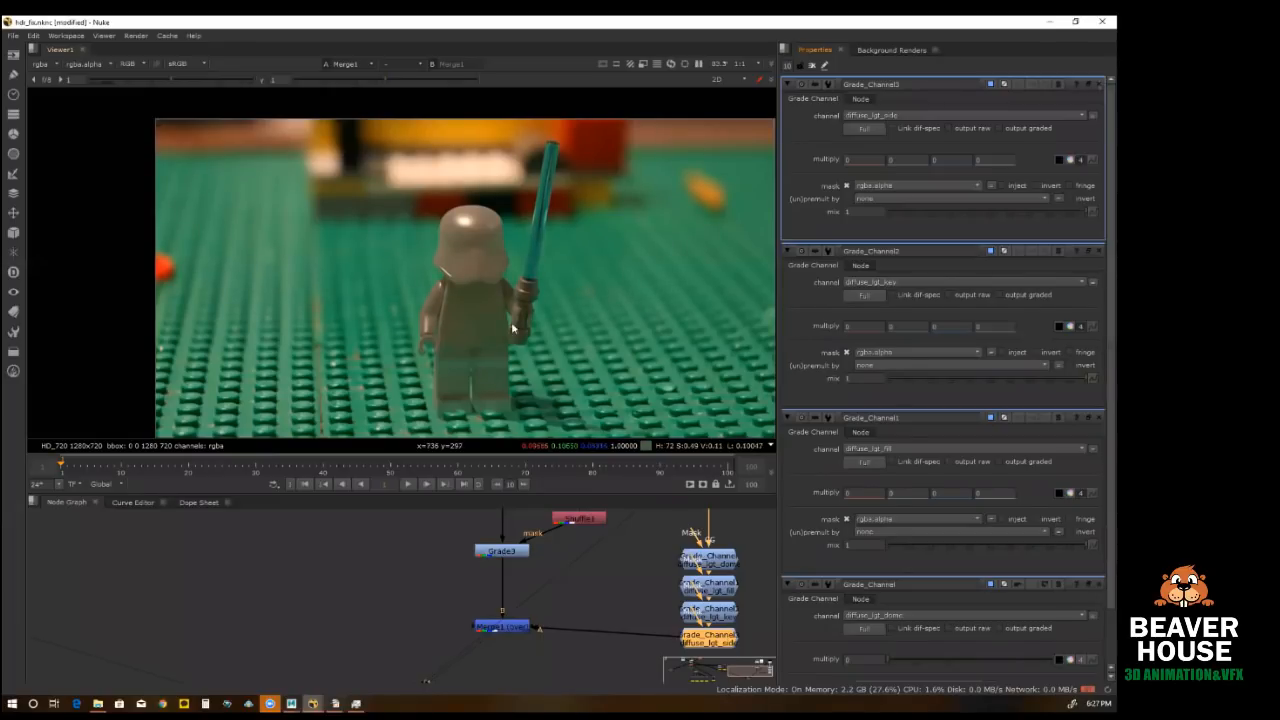
pyautogui.moveTo(531, 318); pyautogui.dragTo(467, 300, button='middle')
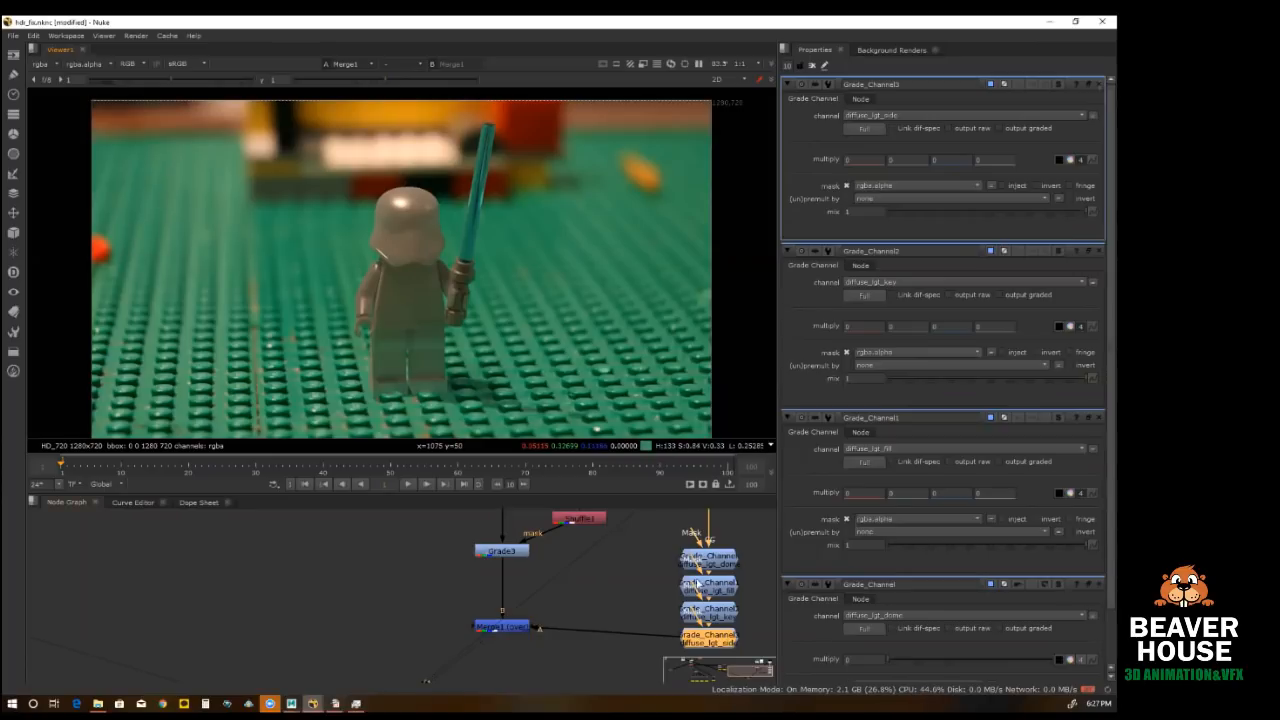
# Step: Spread out the node graph by moving the Merge1 node lower and the diffuse_lgt_dome Grade_Channel node higher
pyautogui.moveTo(510, 628); pyautogui.dragTo(511, 664)
pyautogui.moveTo(594, 615); pyautogui.dragTo(446, 632, button='middle')
pyautogui.moveTo(577, 580); pyautogui.dragTo(577, 556)
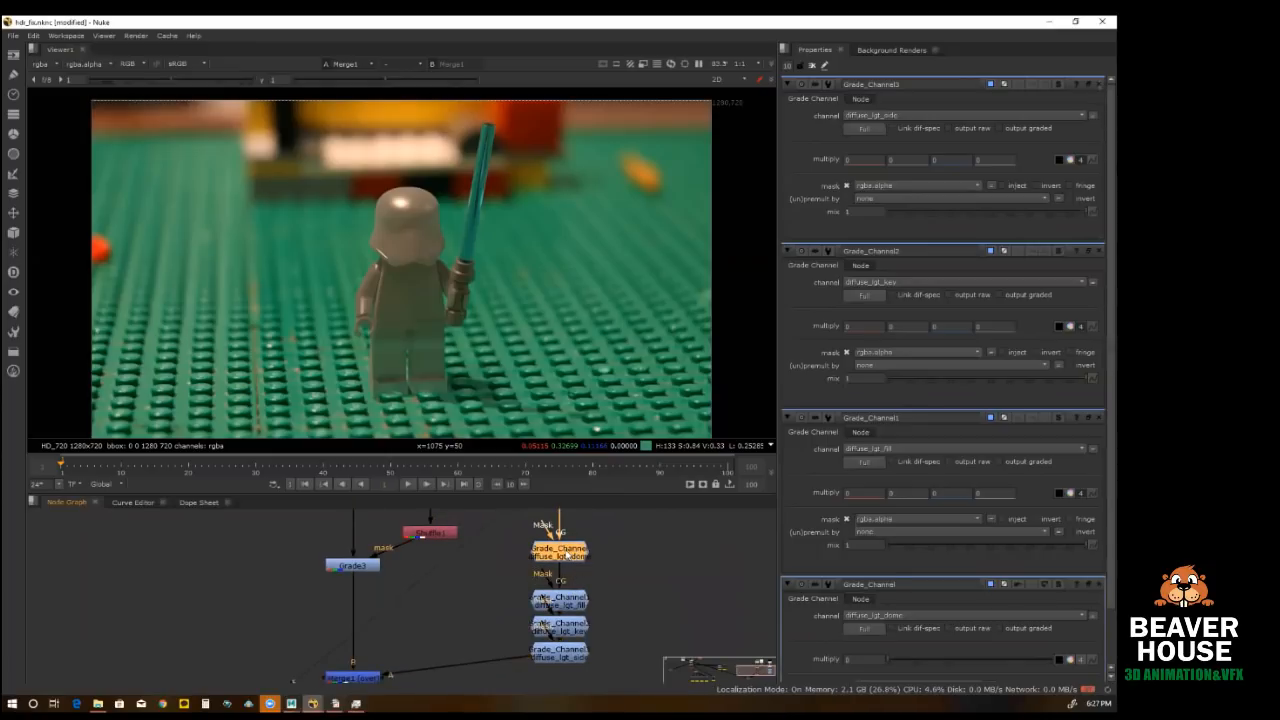
# Step: Bring up the diffuse_lgt_dome properties and collapse multiply to a single value for diffuse_lgt_side and diffuse_lgt_key
pyautogui.doubleClick(571, 555)
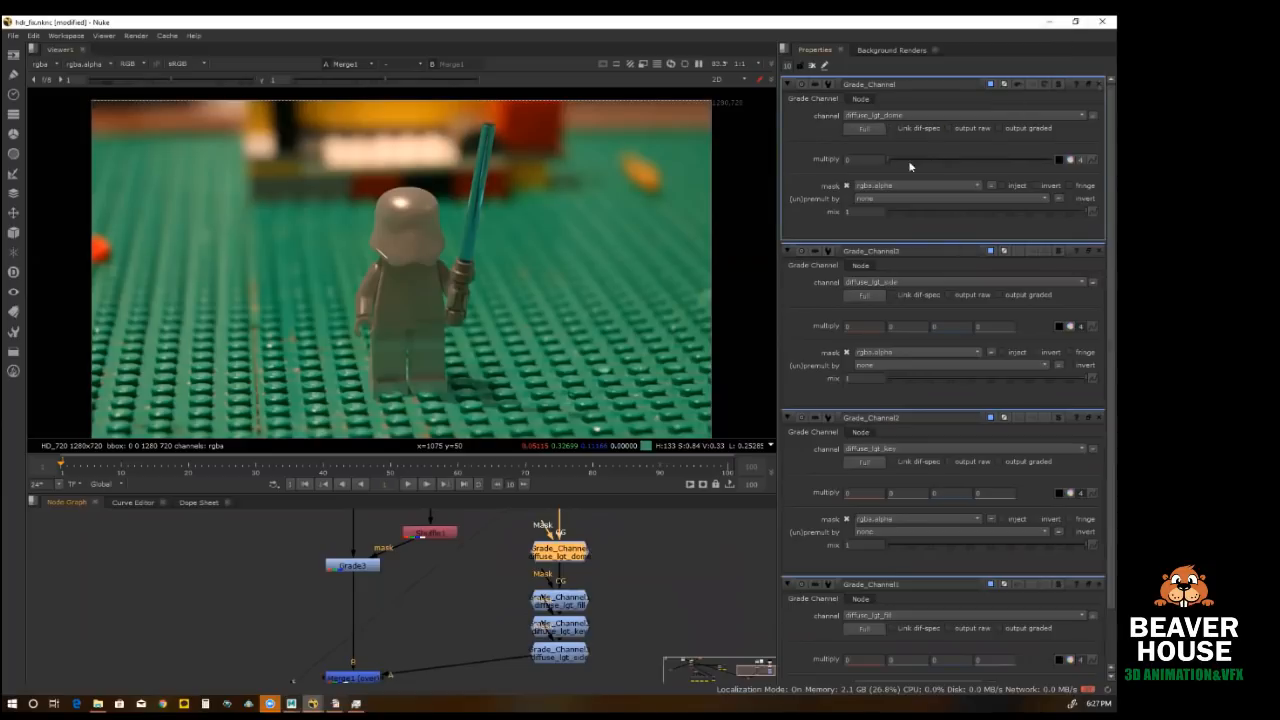
pyautogui.click(1081, 327)
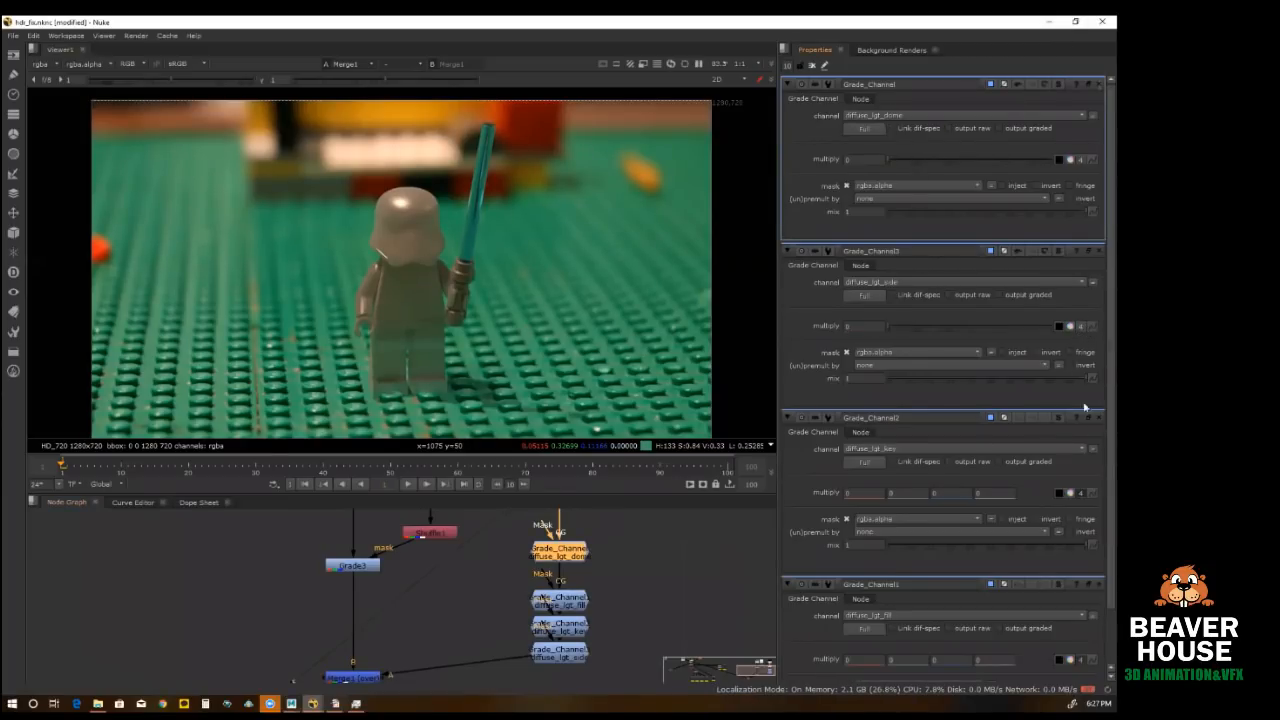
pyautogui.click(1080, 493)
# Step: Raise the multiply of the diffuse_lgt_dome Grade_Channel, ending at about 1.2
pyautogui.moveTo(500, 560); pyautogui.dragTo(634, 690)
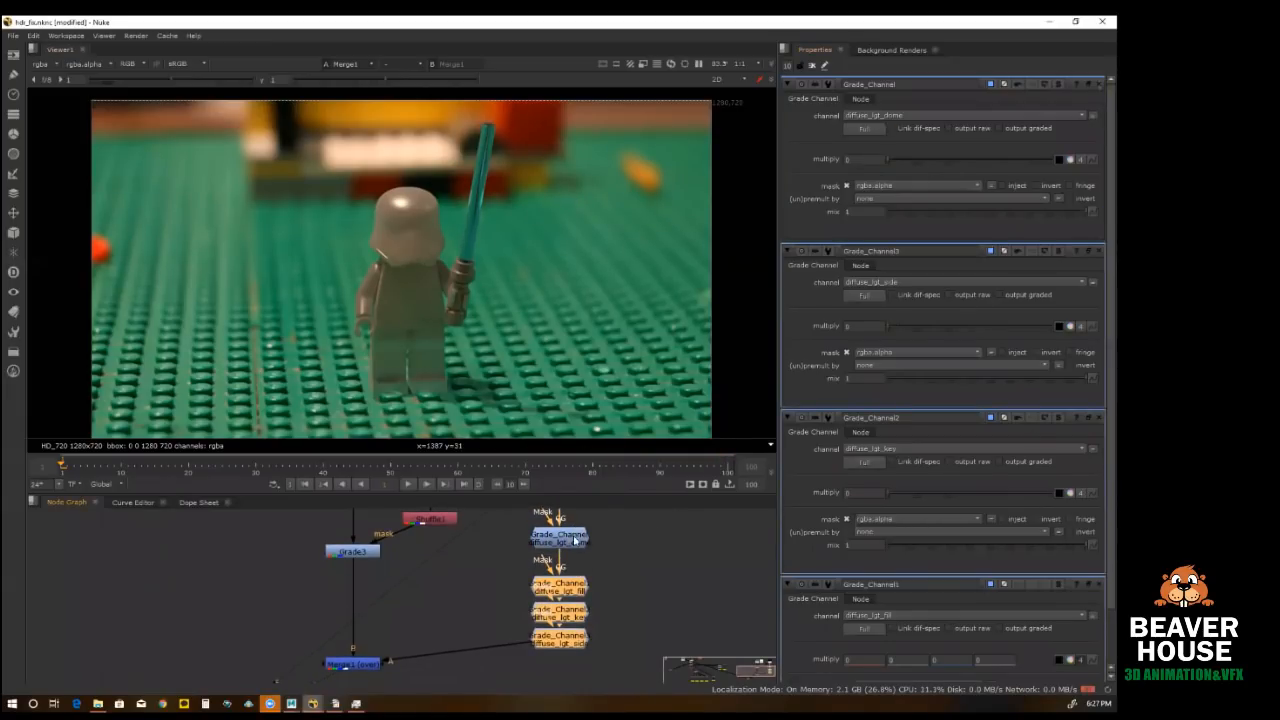
pyautogui.click(574, 540)
pyautogui.click(1006, 160)
pyautogui.moveTo(1006, 160); pyautogui.dragTo(1009, 160)
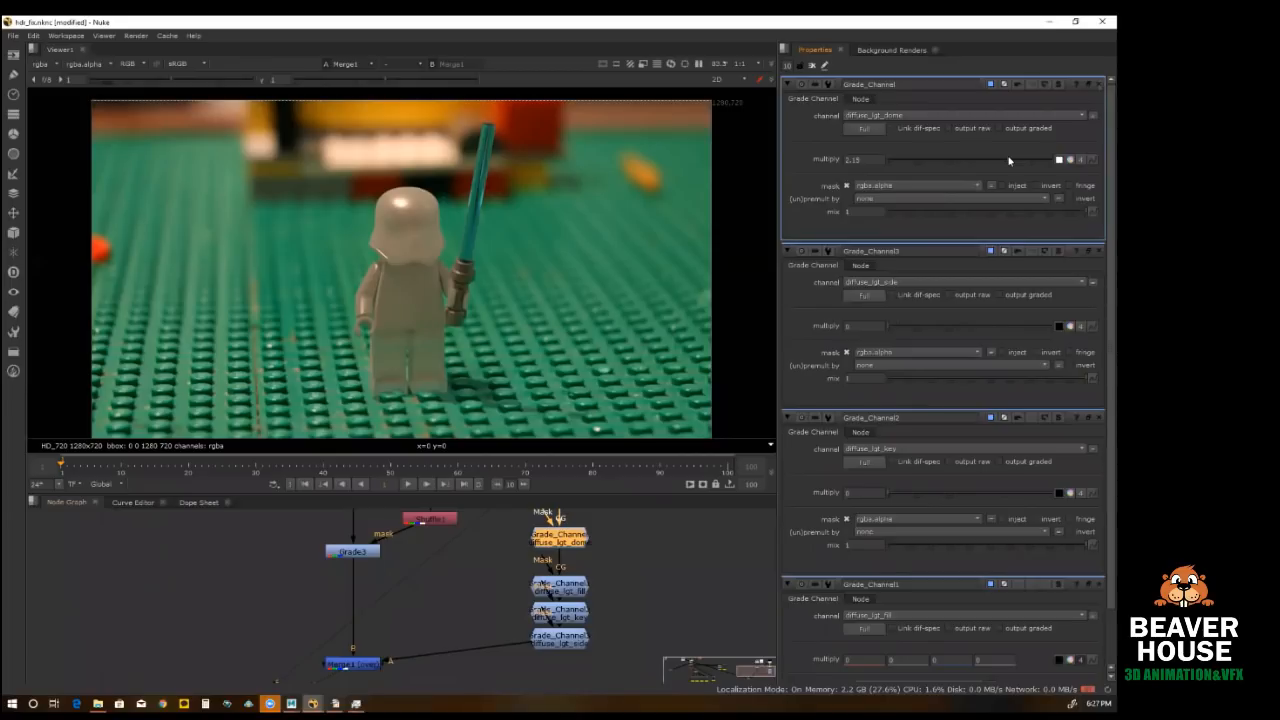
pyautogui.moveTo(1009, 160); pyautogui.dragTo(979, 160)
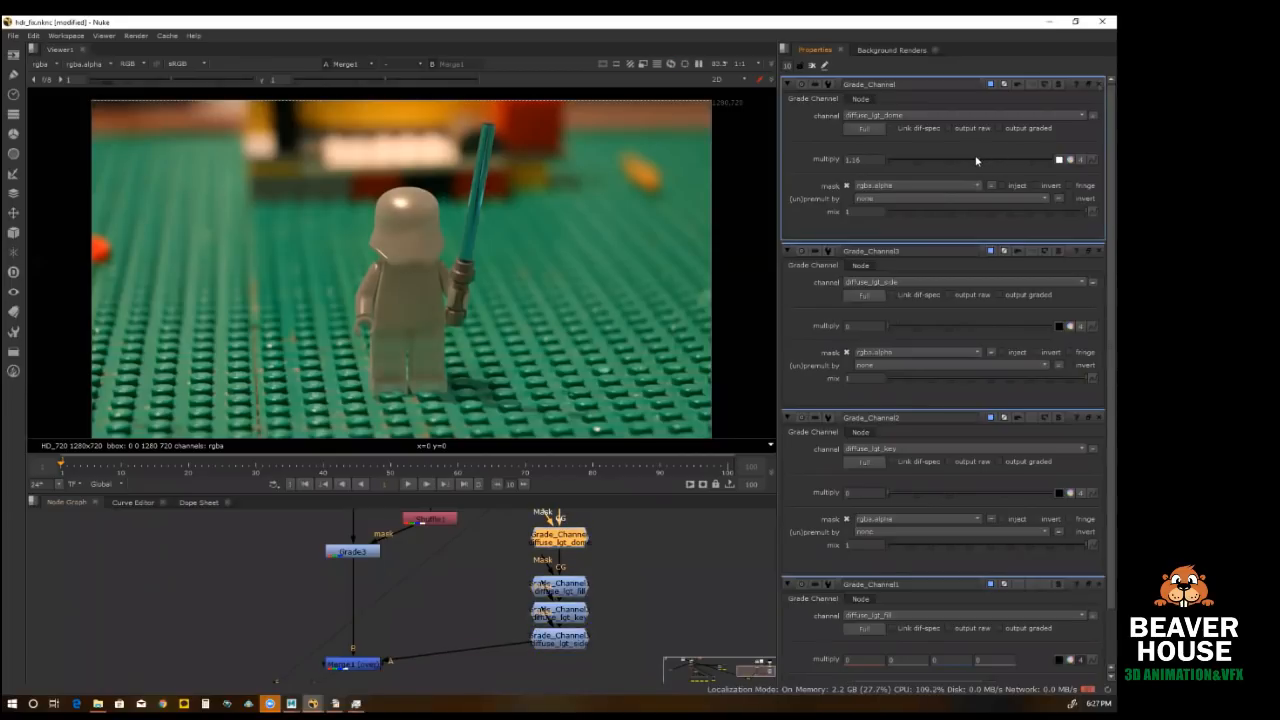
# Step: Collapse the multiply of the diffuse_lgt_fill Grade_Channel to a single value and raise it to about 2.3
pyautogui.doubleClick(584, 593)
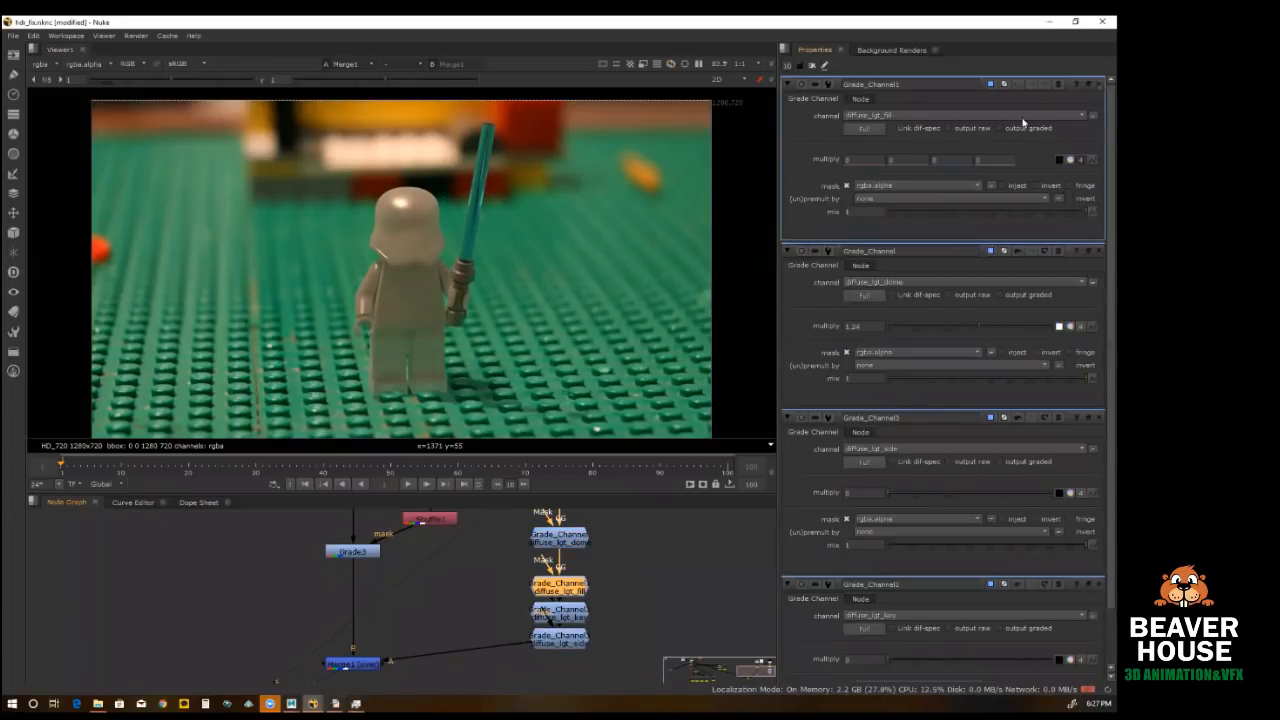
pyautogui.click(1081, 160)
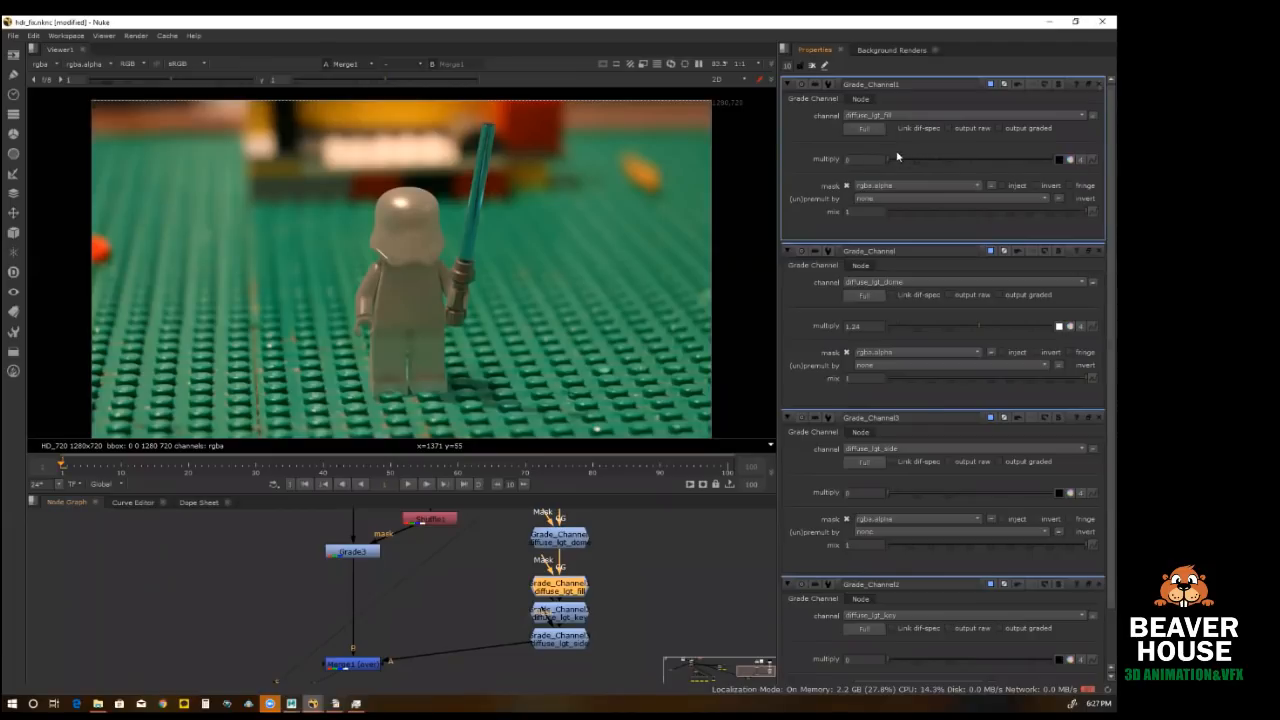
pyautogui.moveTo(977, 161); pyautogui.dragTo(1013, 165)
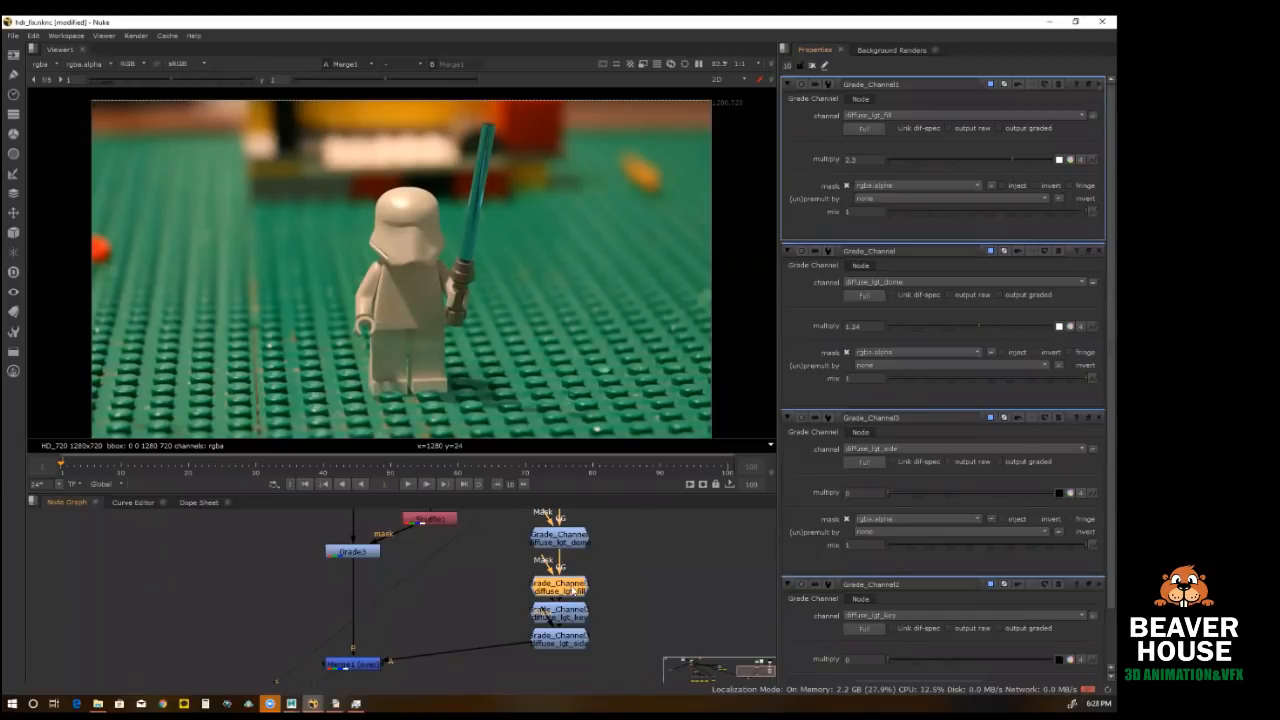
# Step: Set multiply to about 2.35 for diffuse_lgt_key, 0 for diffuse_lgt_fill and 2 for diffuse_lgt_dome
pyautogui.moveTo(928, 161); pyautogui.dragTo(1013, 157)
pyautogui.doubleClick(578, 617)
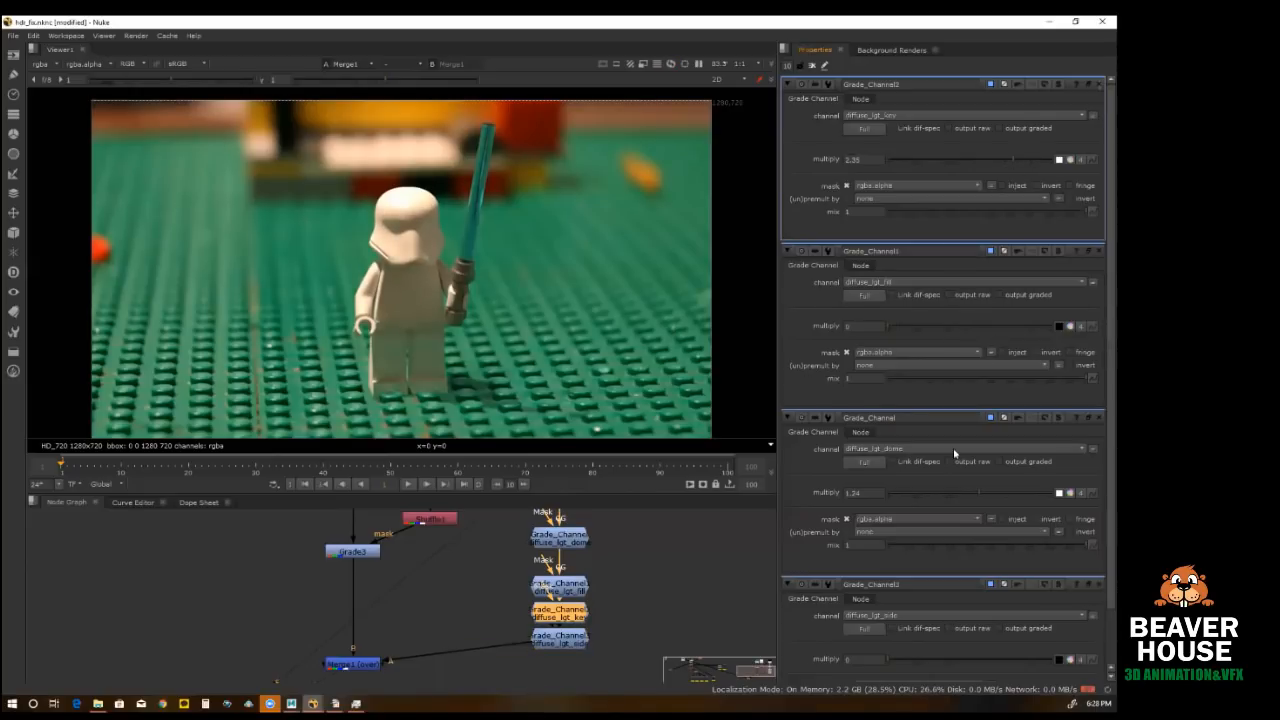
pyautogui.moveTo(911, 488); pyautogui.dragTo(746, 484)
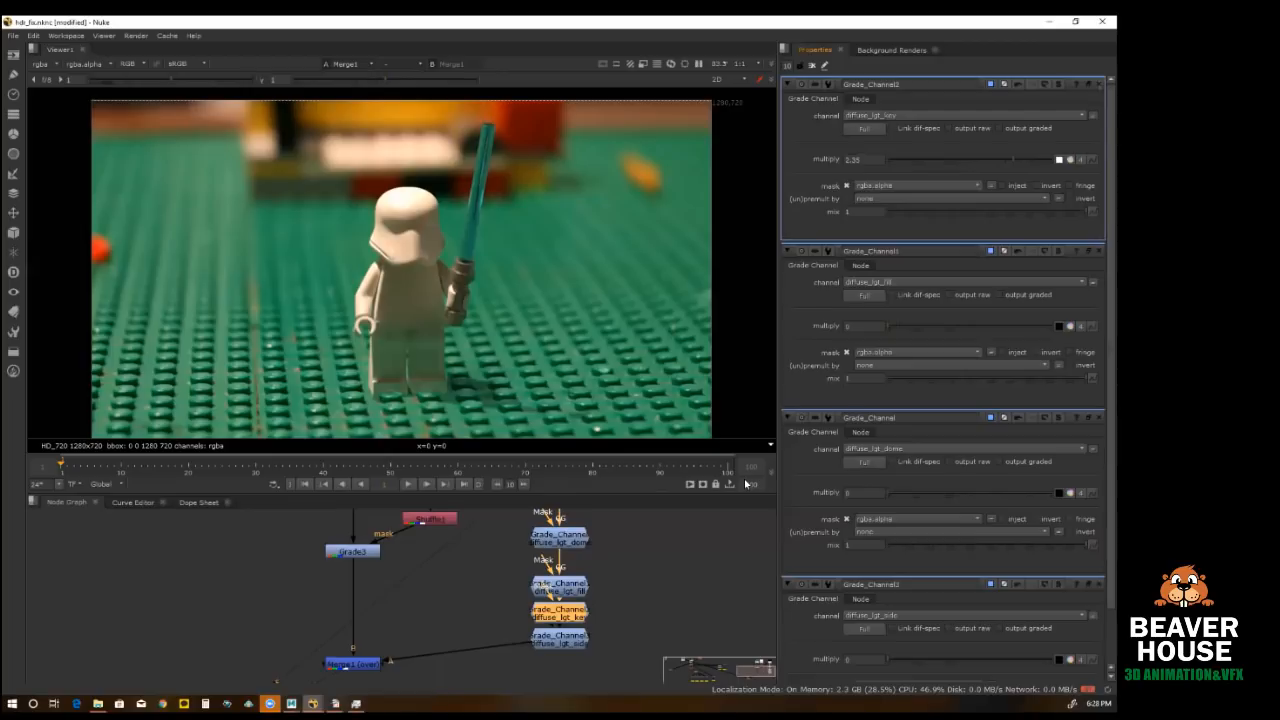
pyautogui.moveTo(754, 481); pyautogui.dragTo(1004, 496)
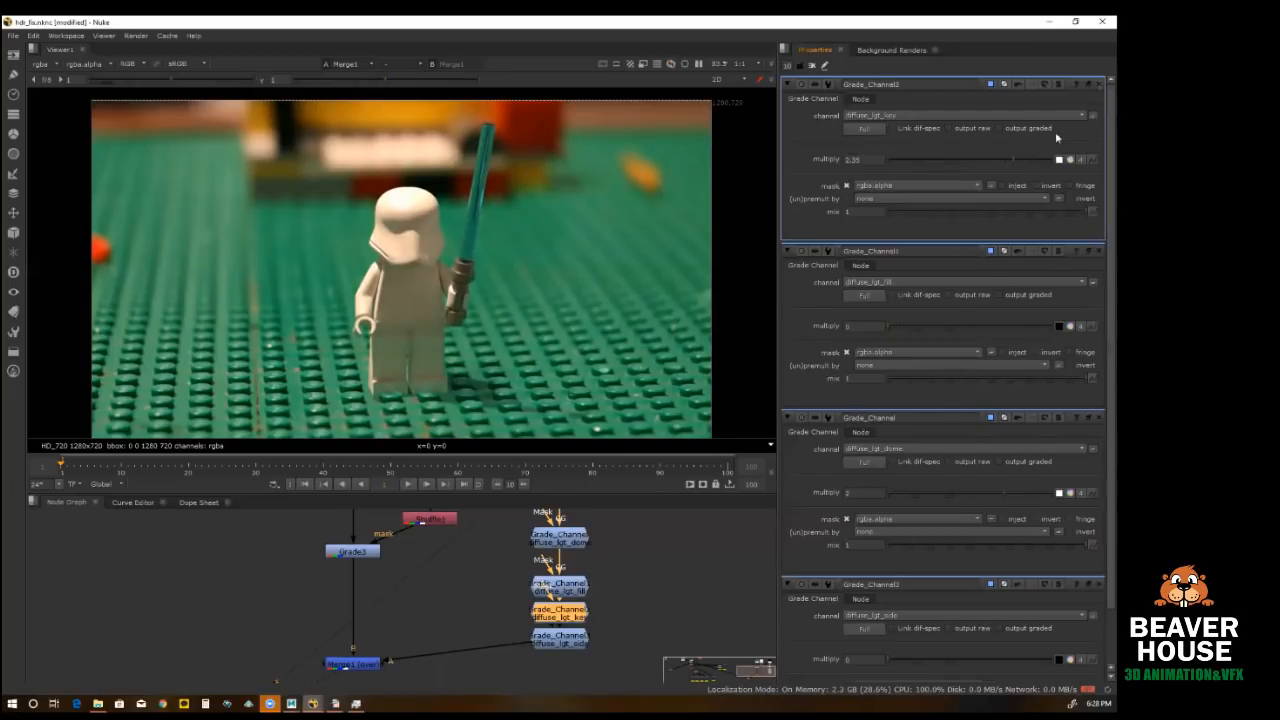
# Step: Tint the diffuse_lgt_key Grade_Channel cyan by lowering its red multiply to about 0.26 in the color picker
pyautogui.click(1070, 159)
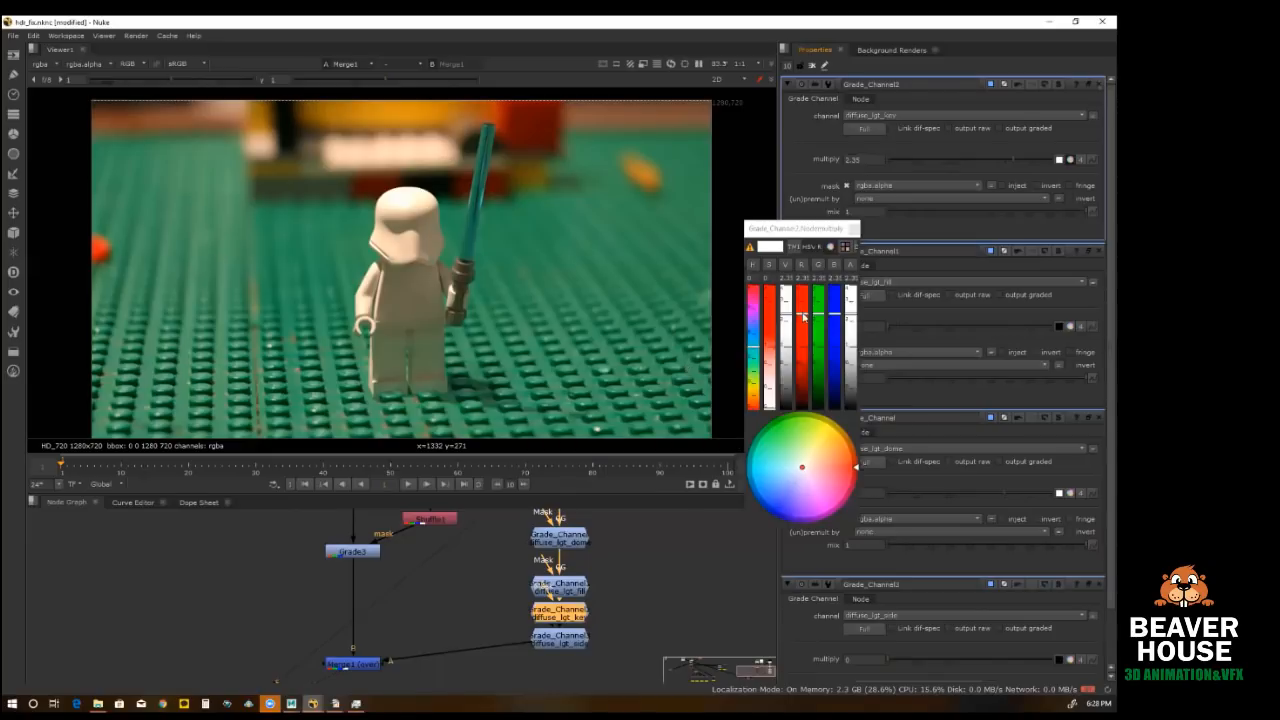
pyautogui.moveTo(805, 316); pyautogui.dragTo(804, 414)
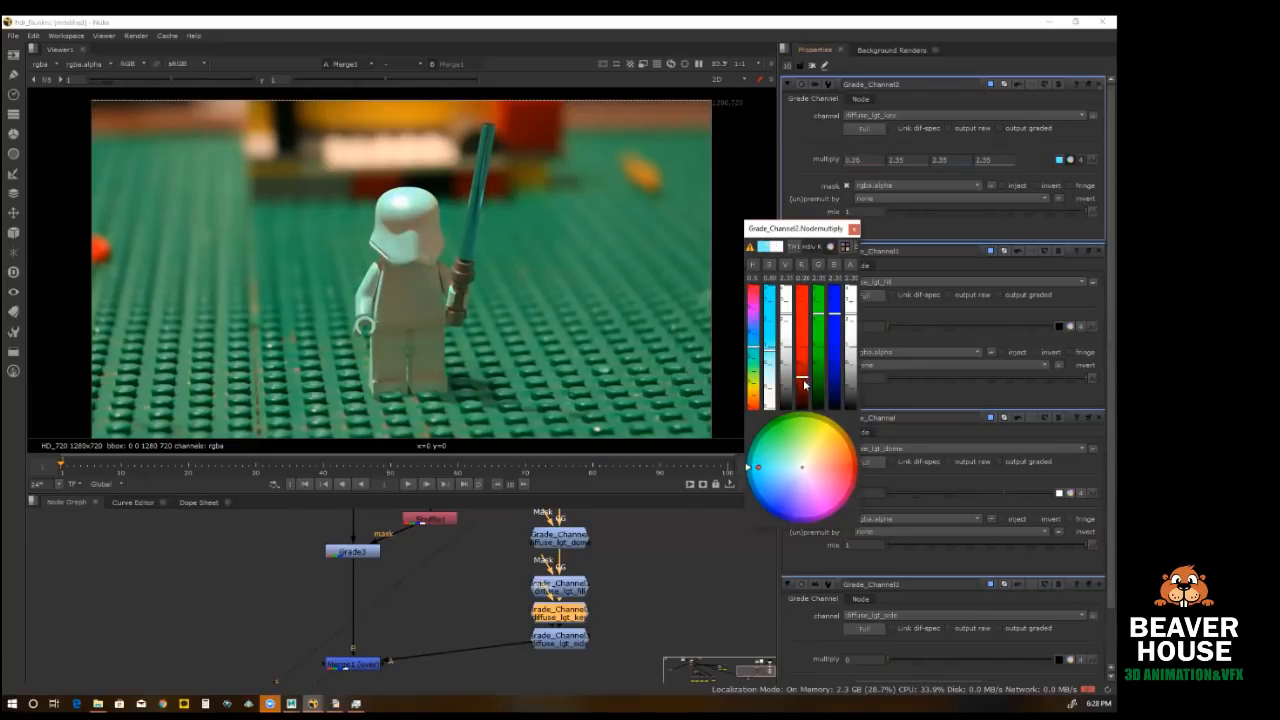
pyautogui.click(853, 229)
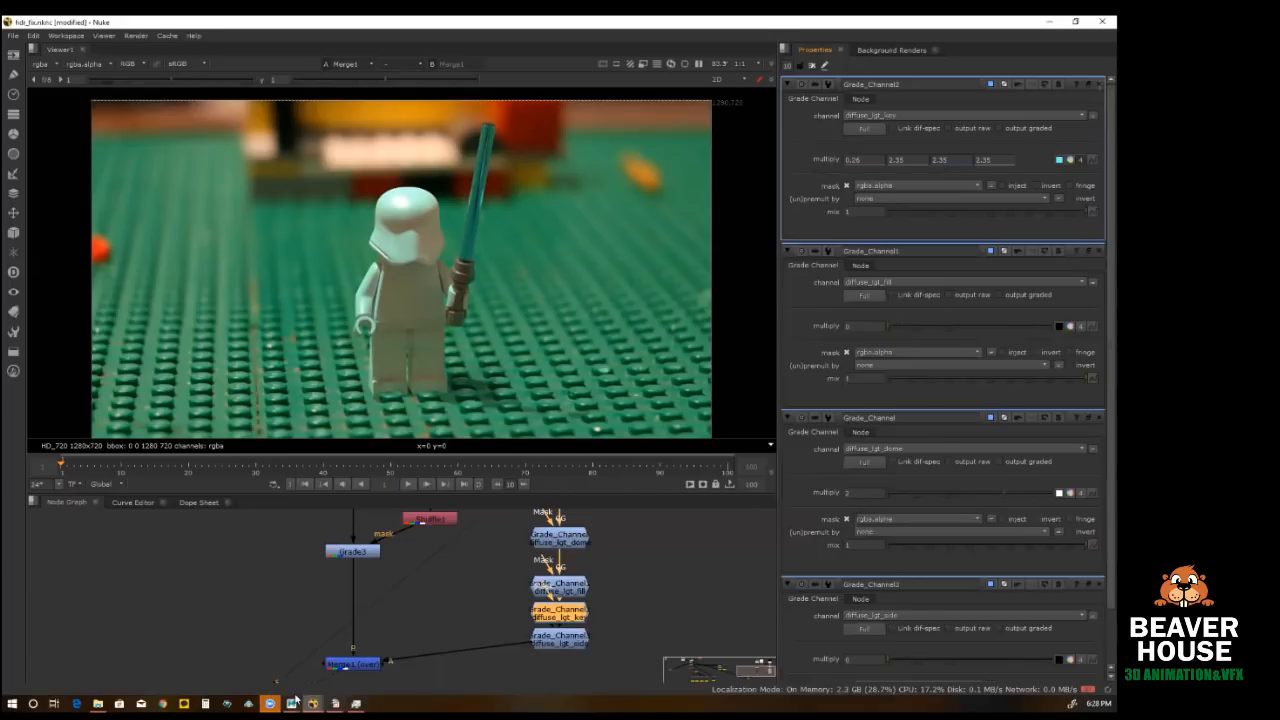
# Step: Switch to Maya, select the fill_light area light and graph its connections in the Hypershade
pyautogui.hotkey('alt', 'Tab')
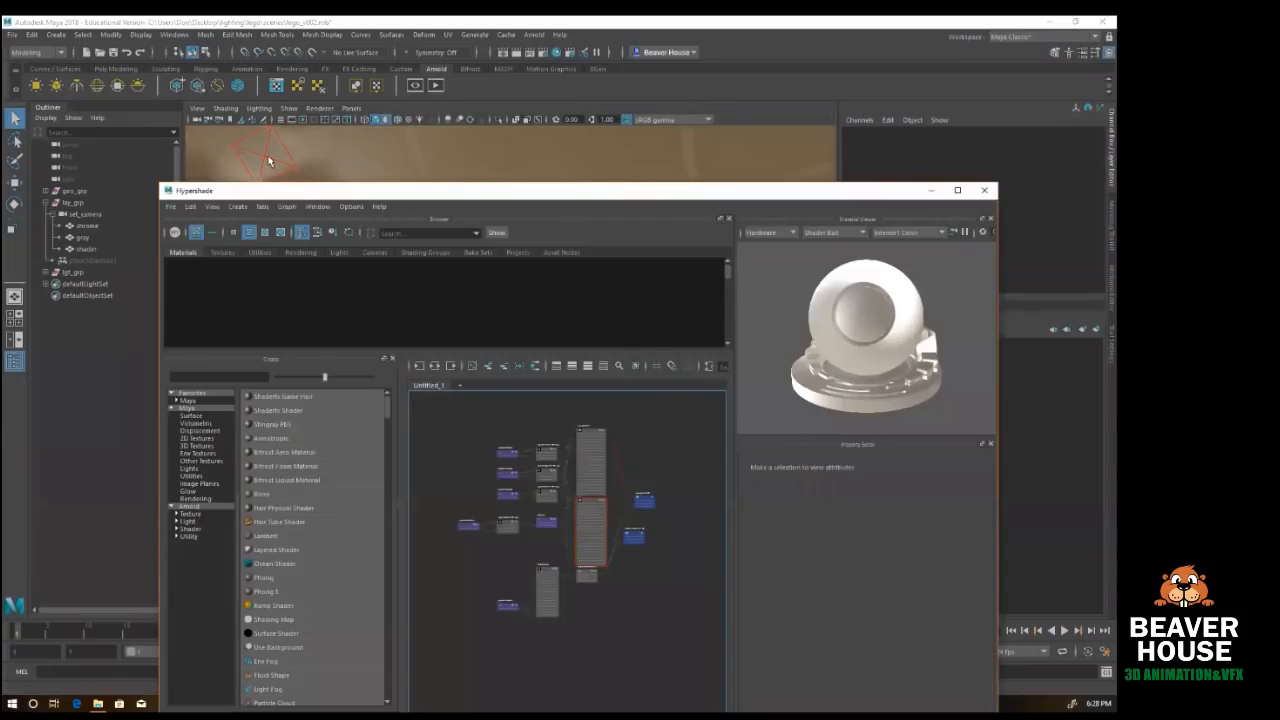
pyautogui.click(268, 158)
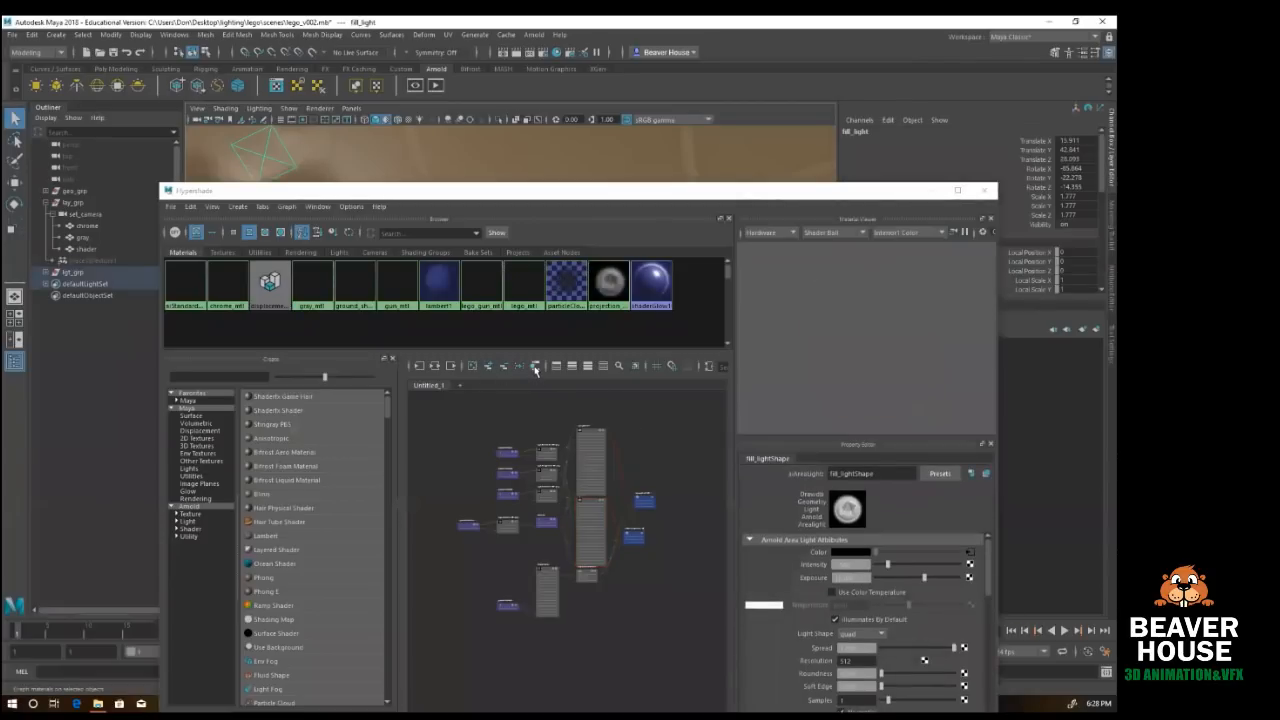
pyautogui.click(435, 367)
pyautogui.scroll(3, 594, 494)
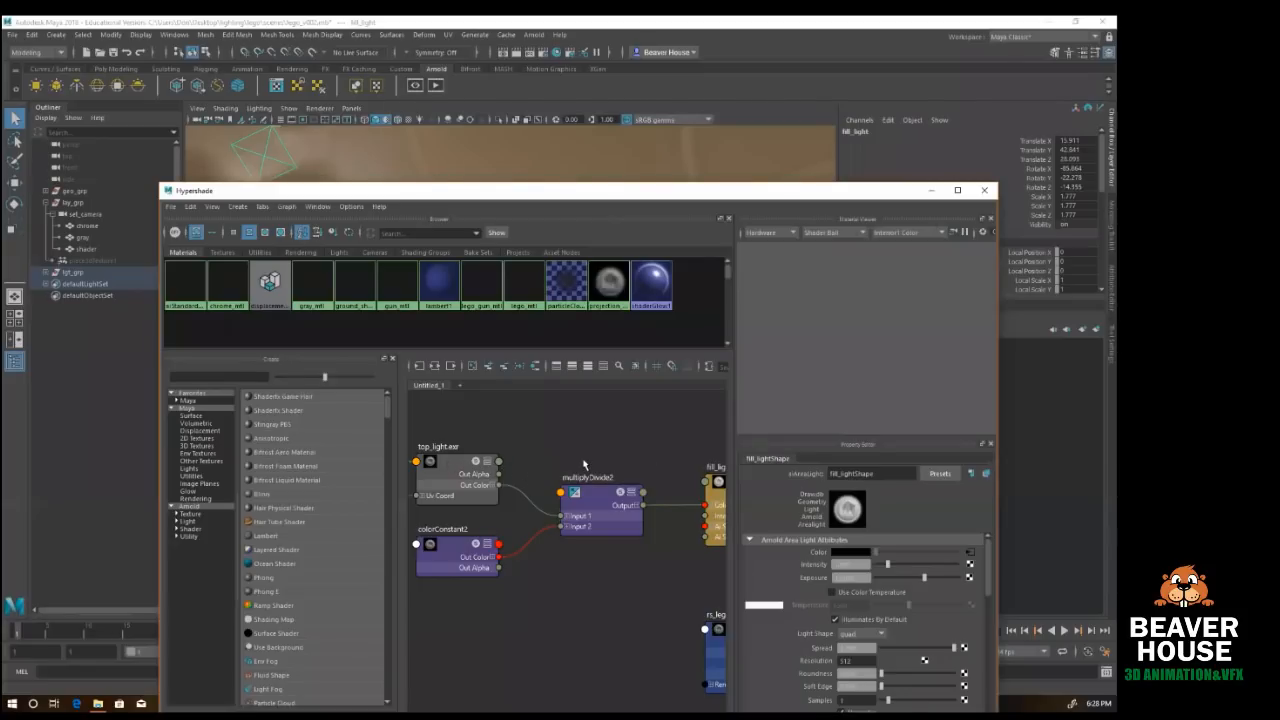
# Step: Examine the attributes of the top_light.exr texture node and the fill_lightShape it feeds, keeping the light visible behind the Hypershade
pyautogui.click(460, 474)
pyautogui.scroll(-3, 619, 462)
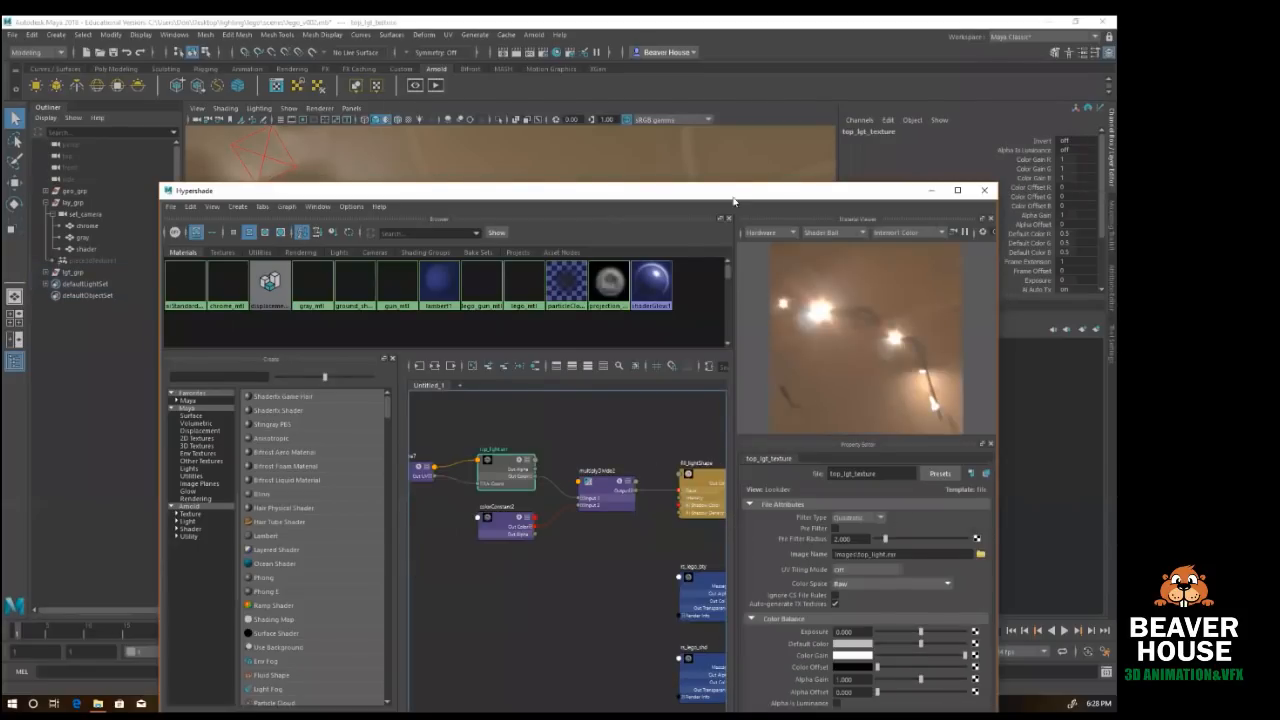
pyautogui.moveTo(733, 186); pyautogui.dragTo(737, 72)
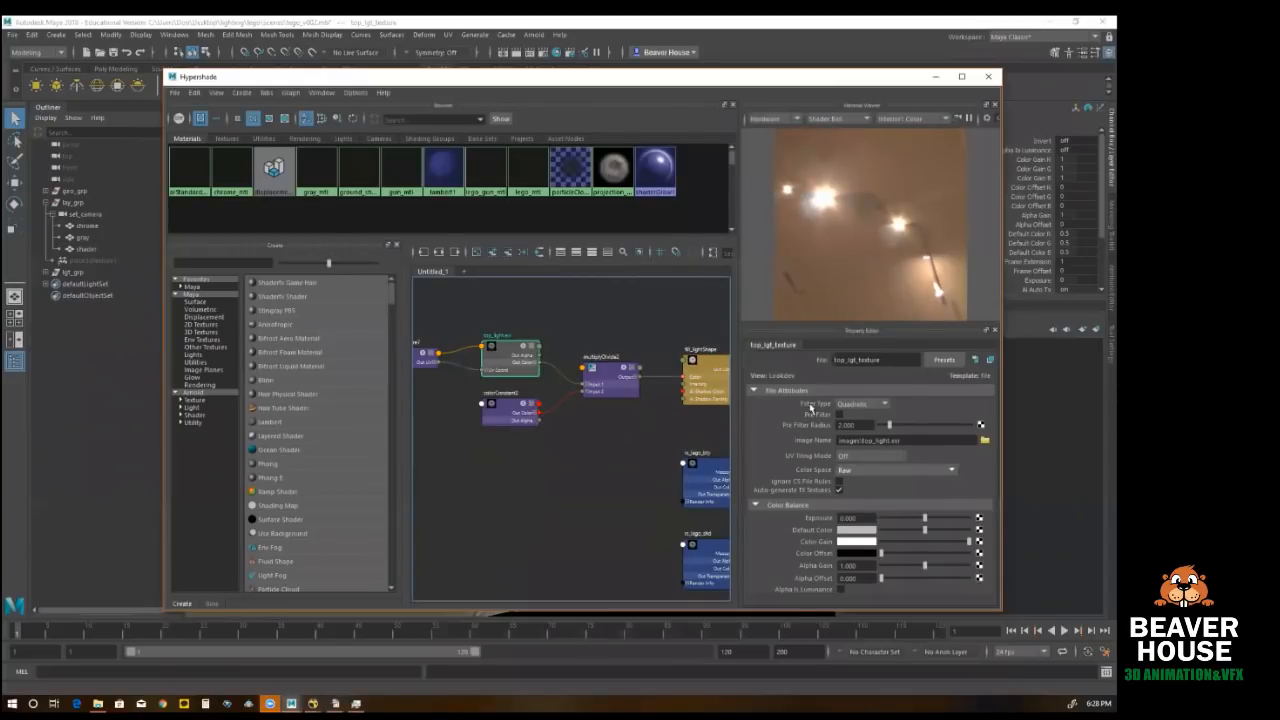
pyautogui.click(707, 368)
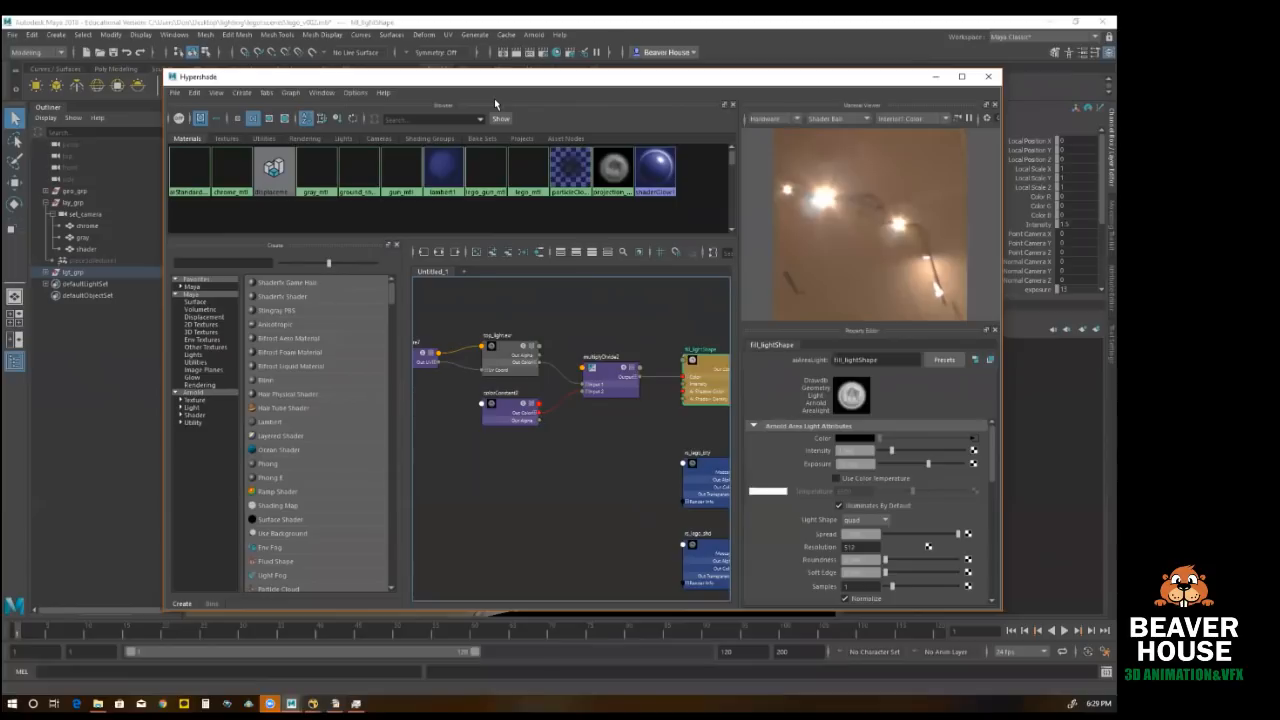
pyautogui.moveTo(496, 78); pyautogui.dragTo(452, 83)
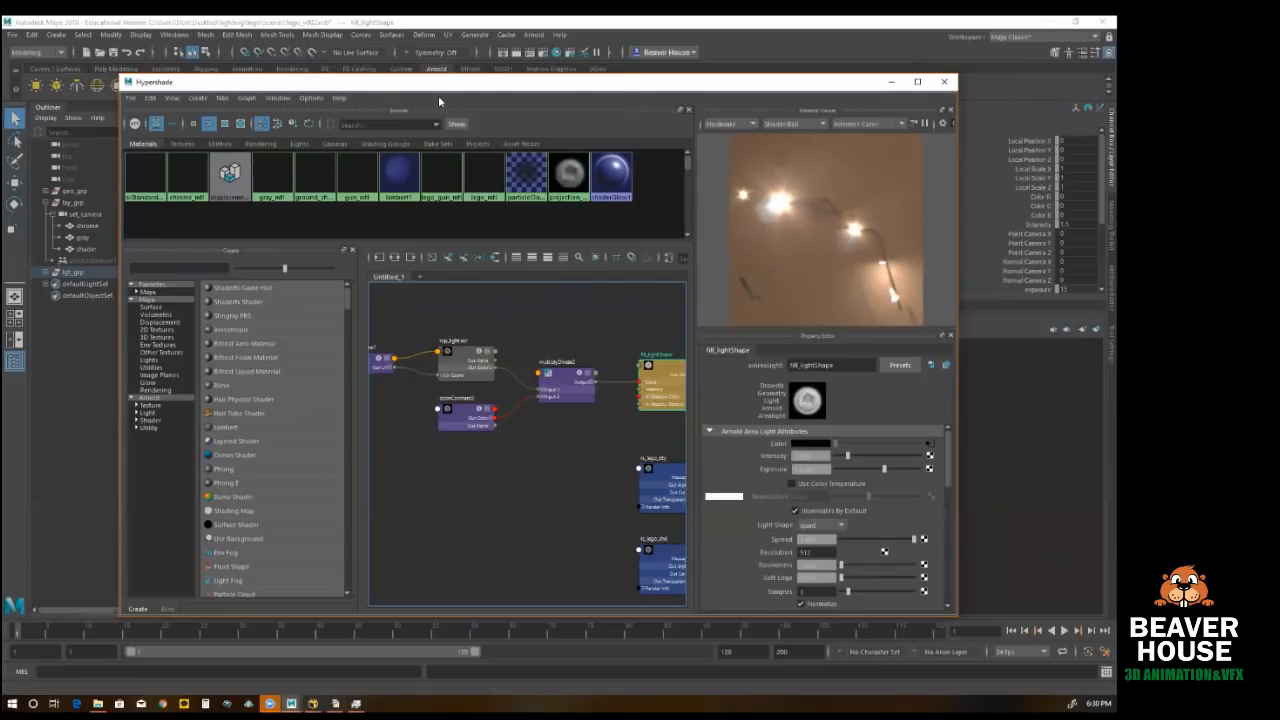
pyautogui.moveTo(438, 82); pyautogui.dragTo(496, 216)
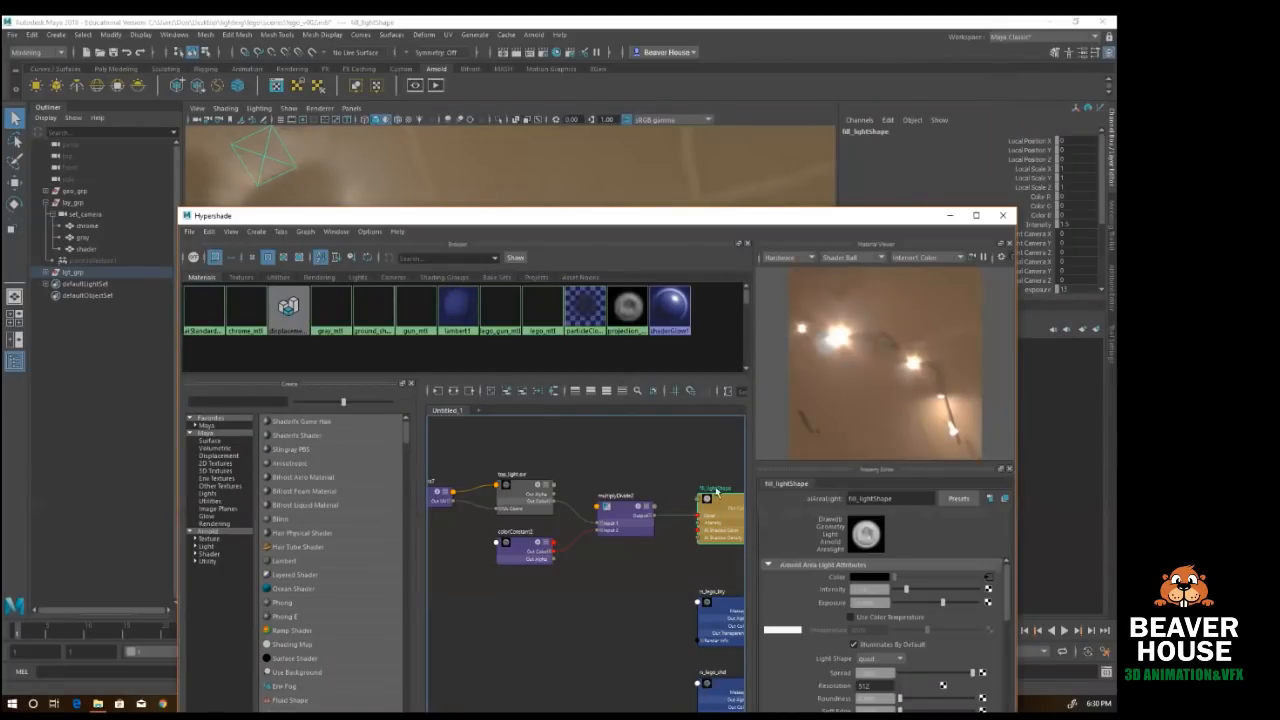
pyautogui.click(523, 489)
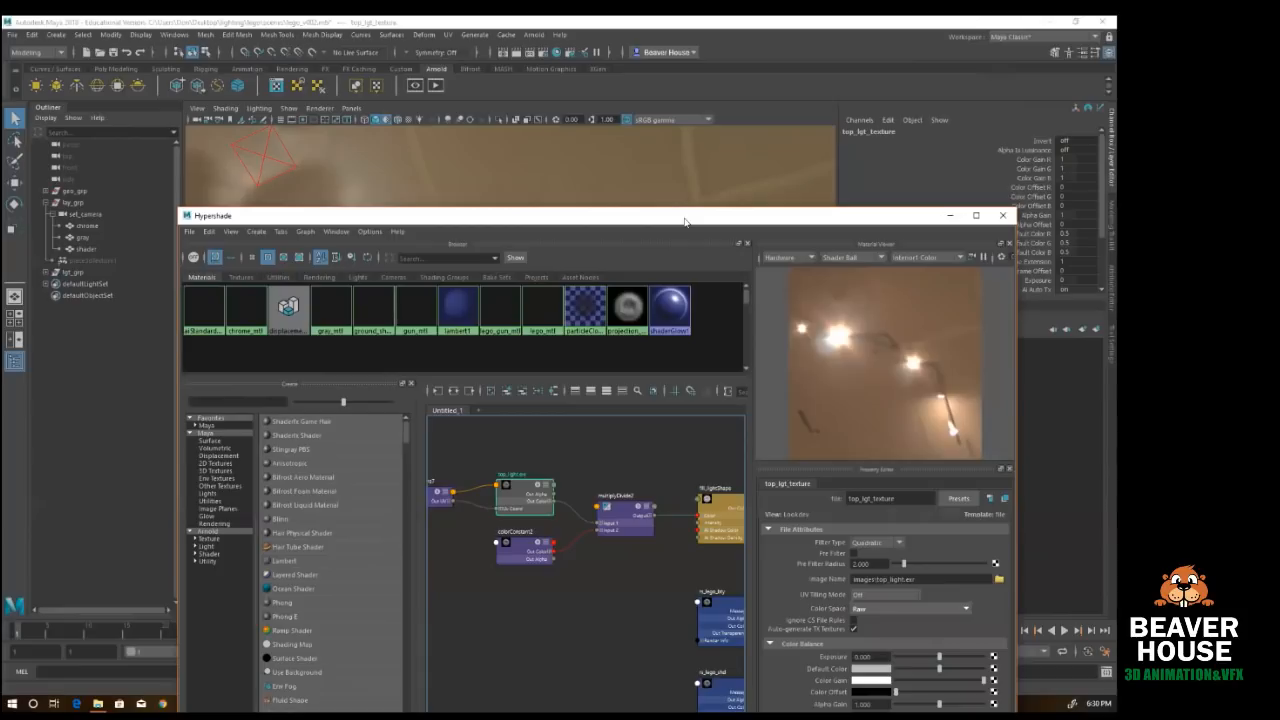
pyautogui.moveTo(640, 215); pyautogui.dragTo(600, 107)
pyautogui.click(677, 388)
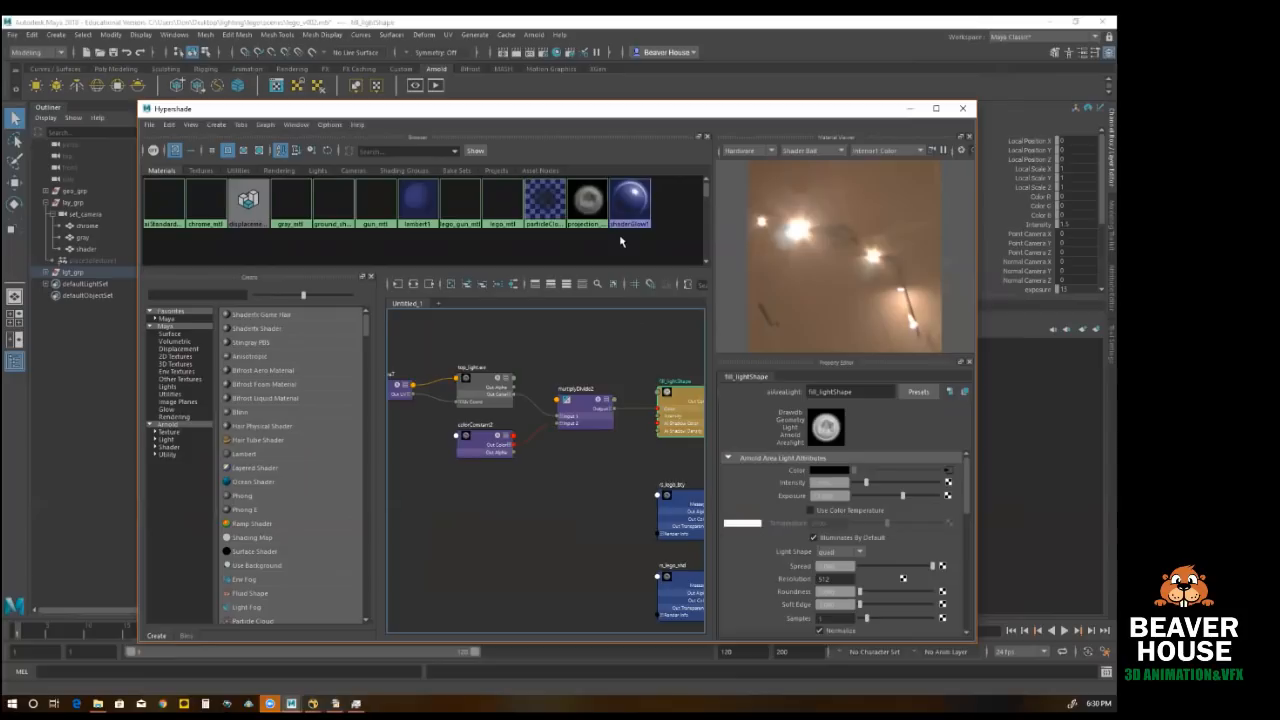
# Step: Switch back to Nuke, move the diffuse_lgt_fill Grade_Channel node slightly higher and select the diffuse_lgt_key node
pyautogui.moveTo(314, 702)
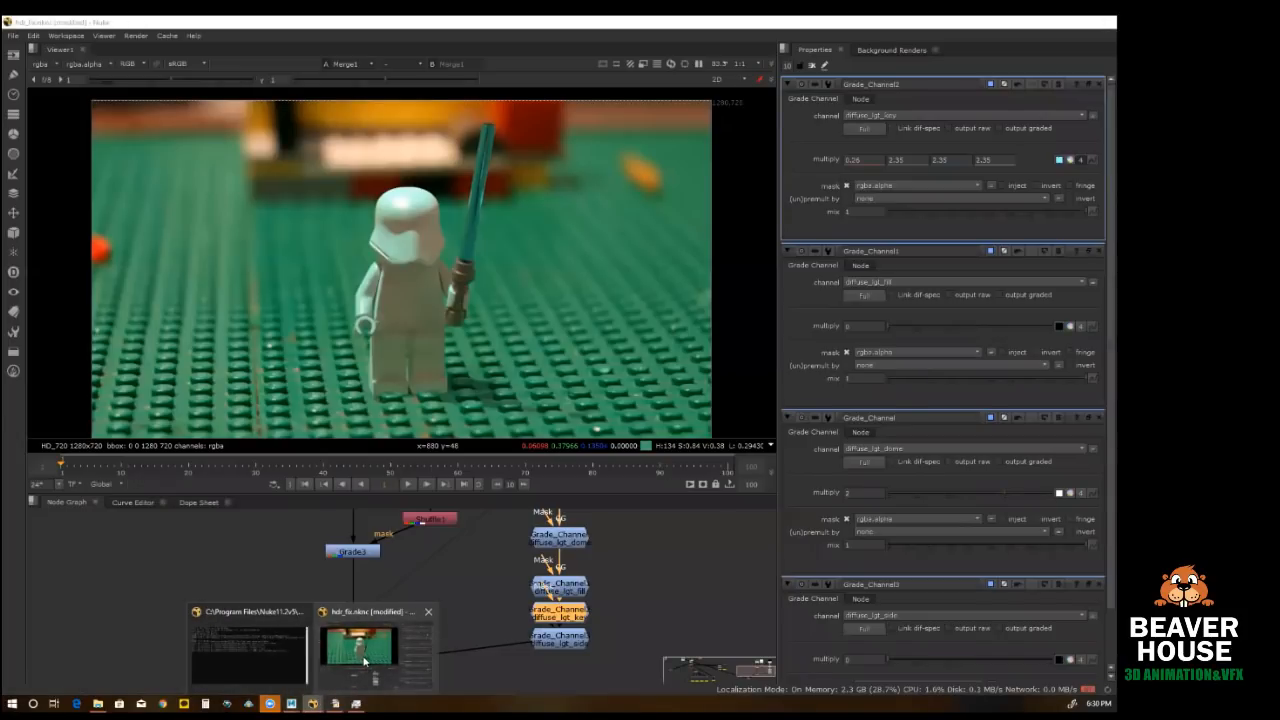
pyautogui.click(365, 662)
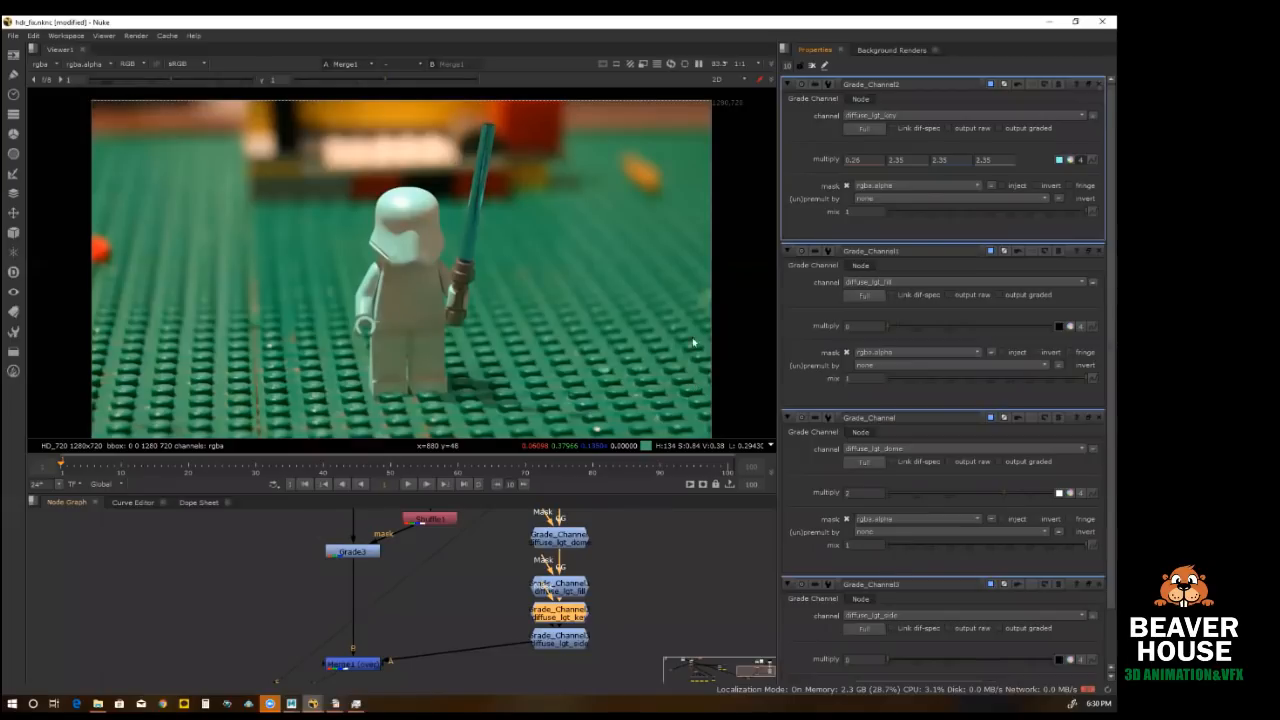
pyautogui.moveTo(577, 588); pyautogui.dragTo(578, 577)
pyautogui.click(568, 616)
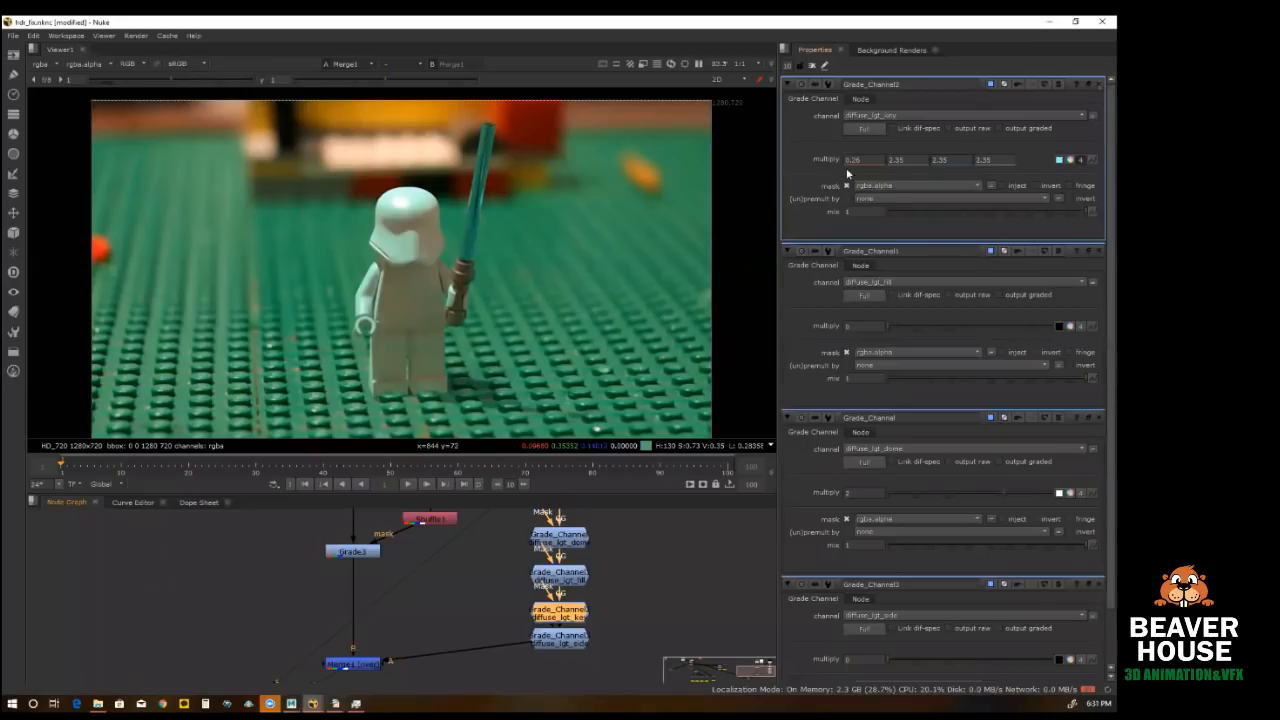
# Step: Return to Maya and inspect the color of the colorConstant2 node that feeds the fill light's multiplyDivide2
pyautogui.click(1048, 22)
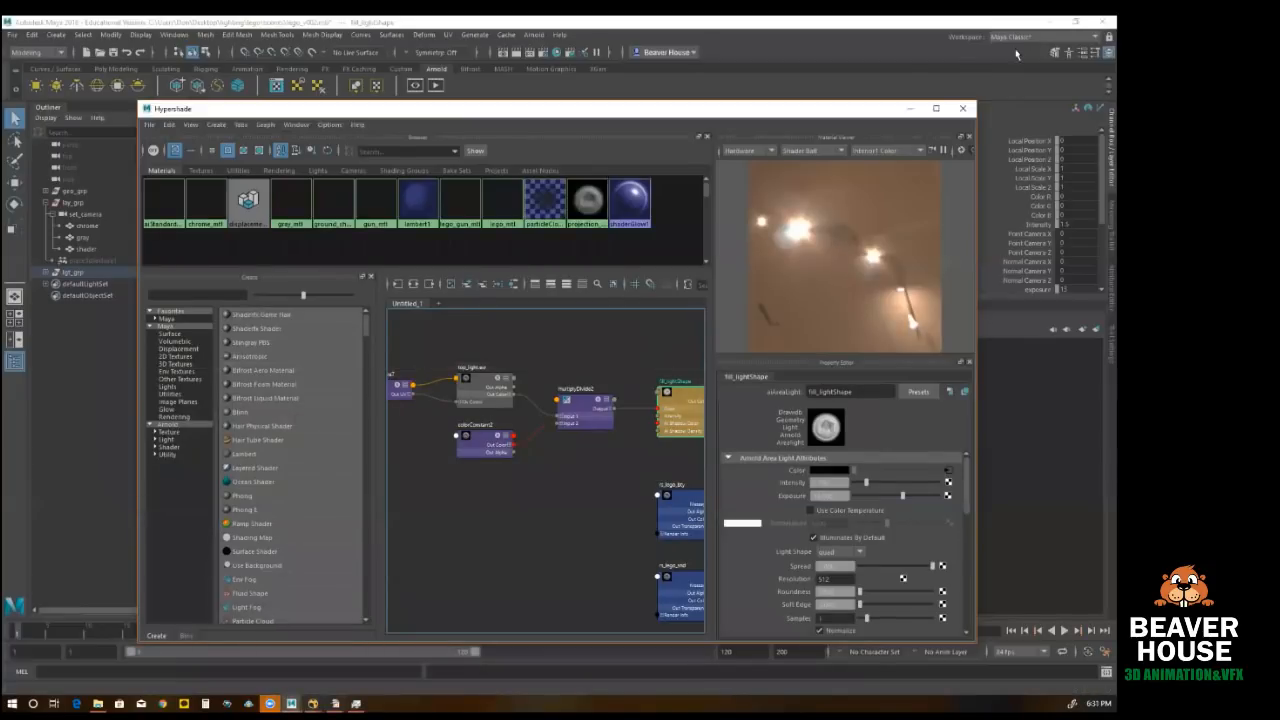
pyautogui.click(481, 437)
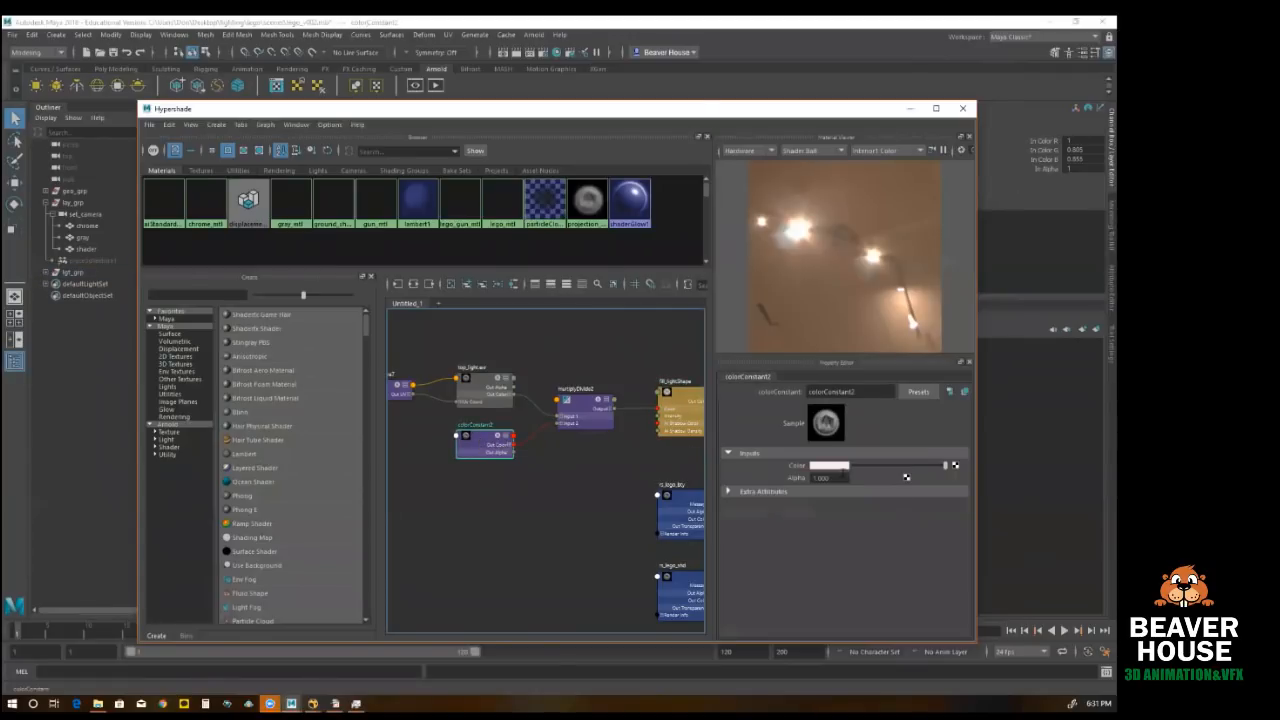
pyautogui.click(833, 468)
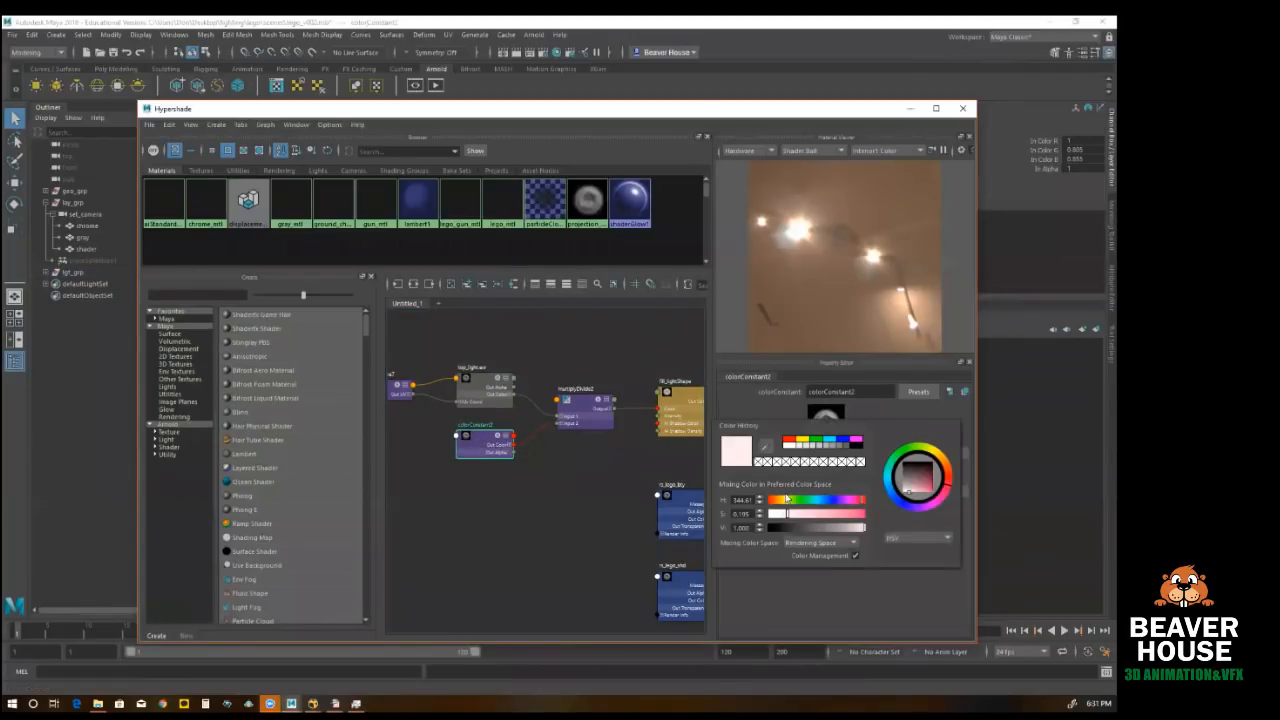
pyautogui.click(931, 540)
pyautogui.click(925, 548)
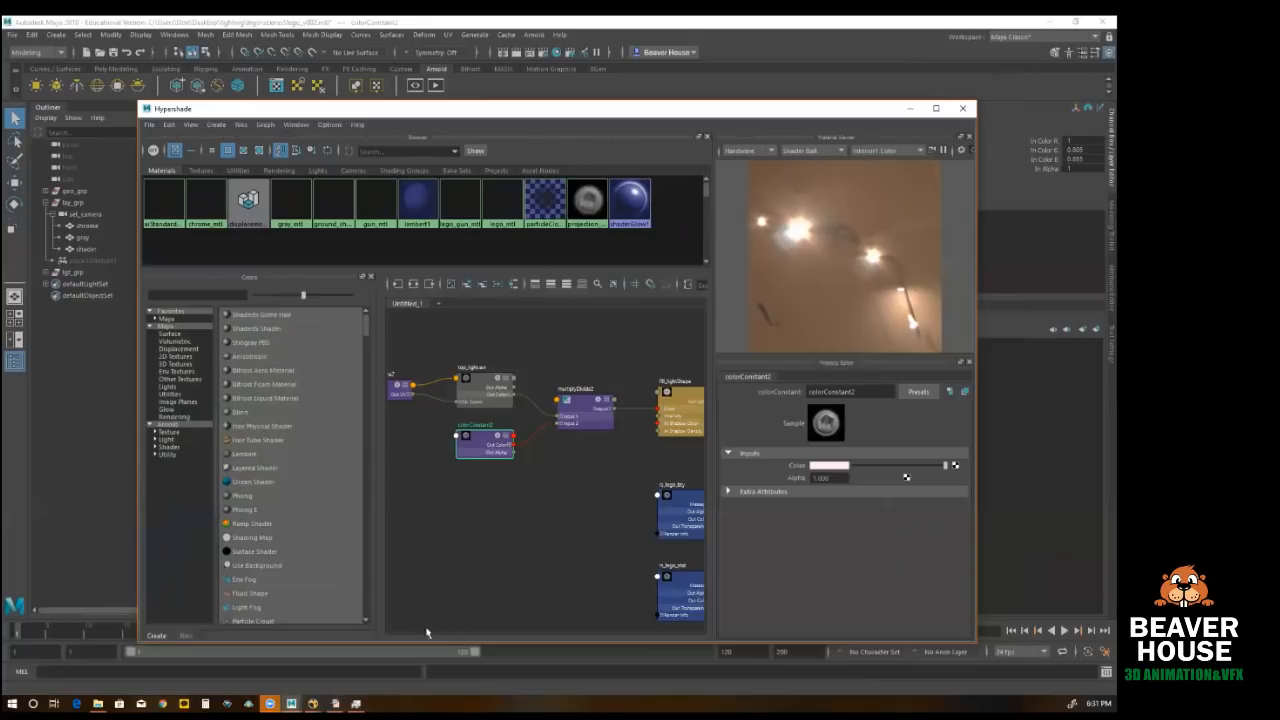
# Step: Switch to Nuke and select the Grade_Channel node that handles diffuse_lgt_side
pyautogui.click(313, 703)
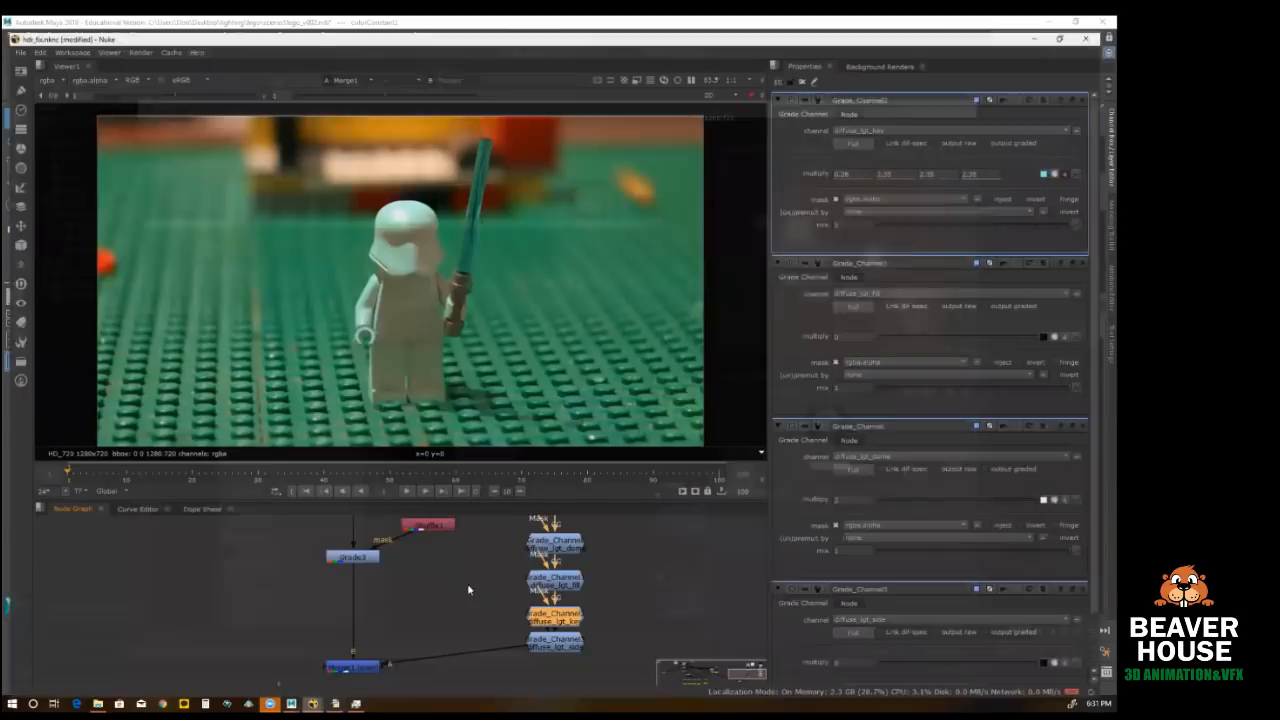
pyautogui.click(375, 655)
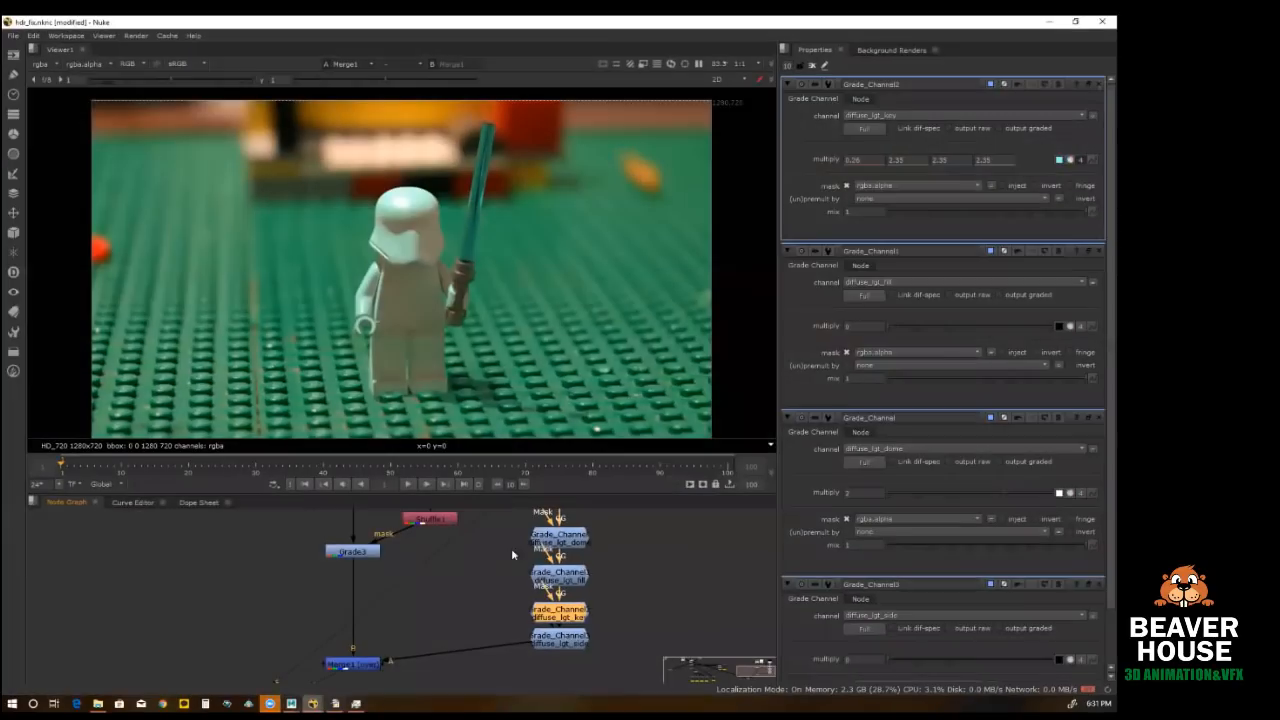
pyautogui.click(576, 636)
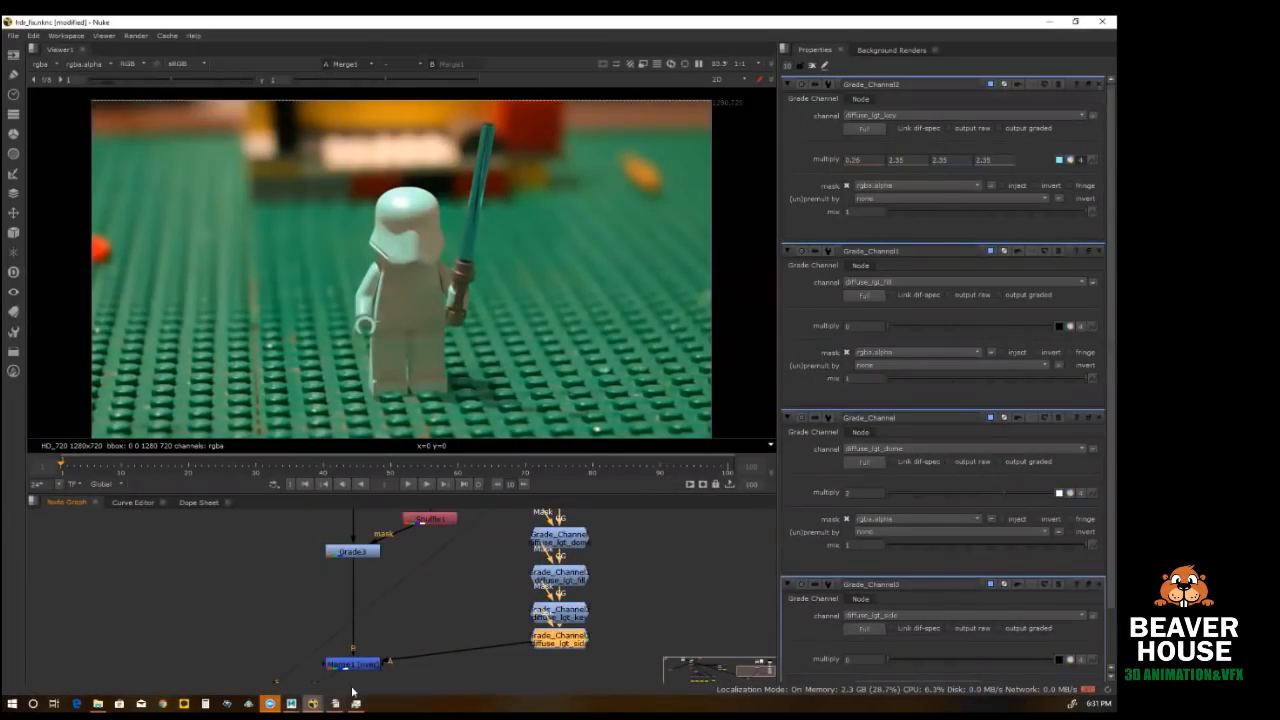
# Step: Review the fill light's shading network in Maya's Hypershade and return to Nuke
pyautogui.click(291, 703)
pyautogui.click(355, 650)
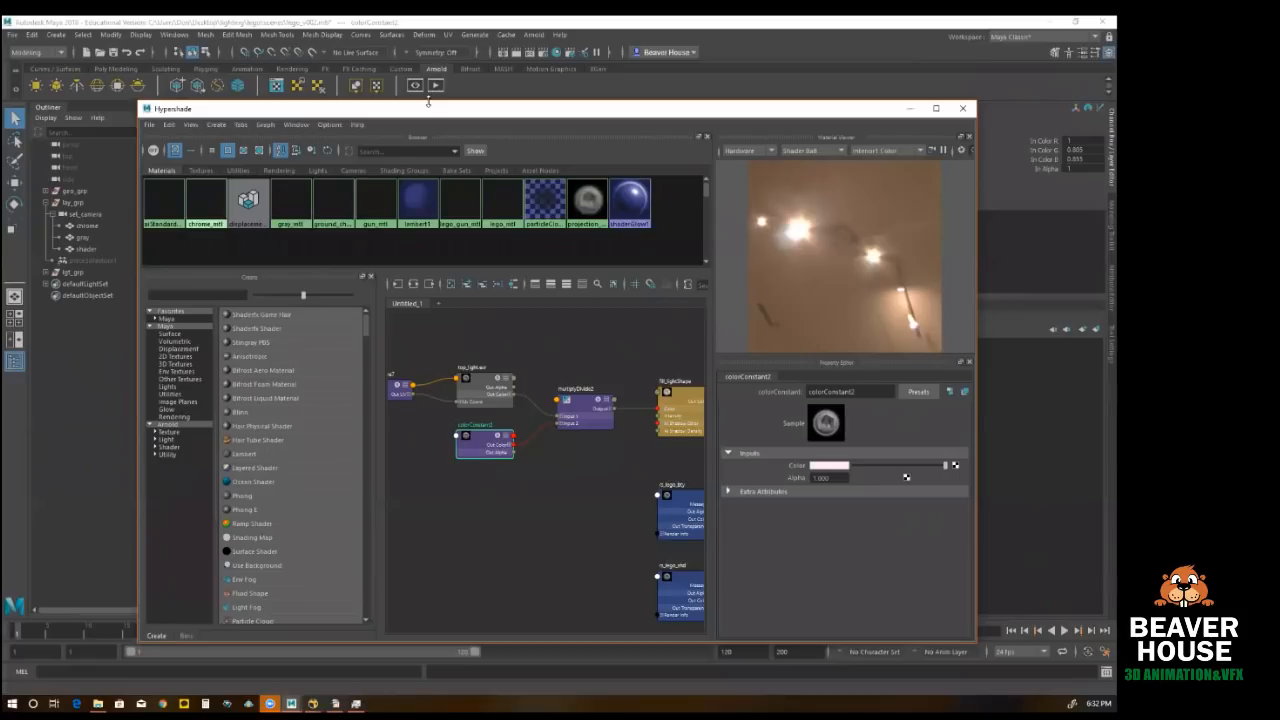
pyautogui.click(1049, 21)
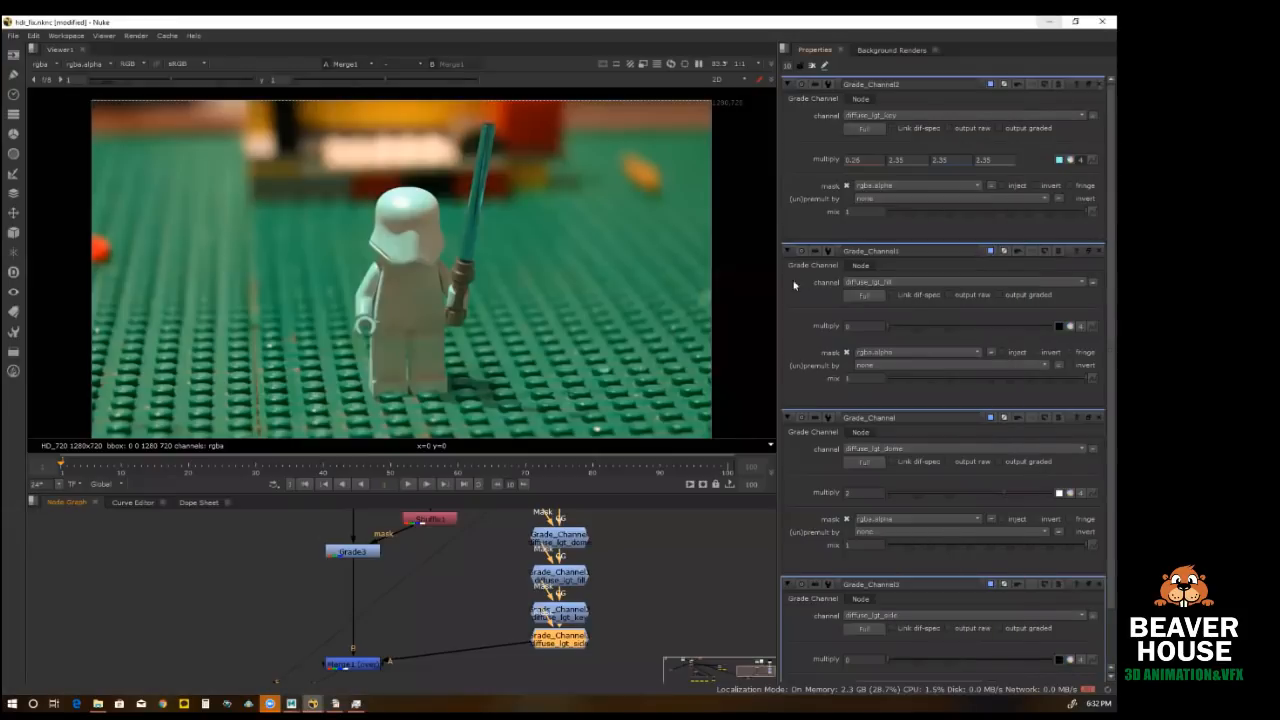
# Step: Show the output of the matchHDR node below the panorama branch in the viewer, with the whole panorama in frame
pyautogui.scroll(-5, 345, 527)
pyautogui.scroll(4, 124, 578)
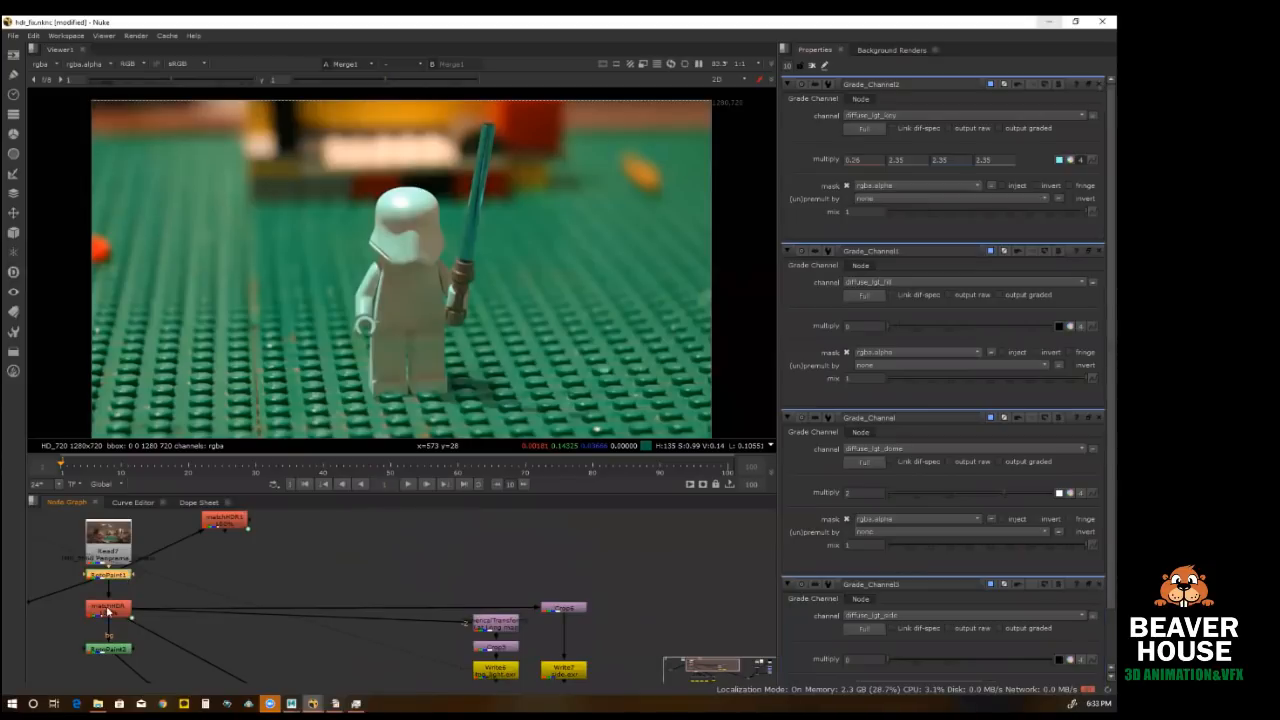
pyautogui.click(108, 610)
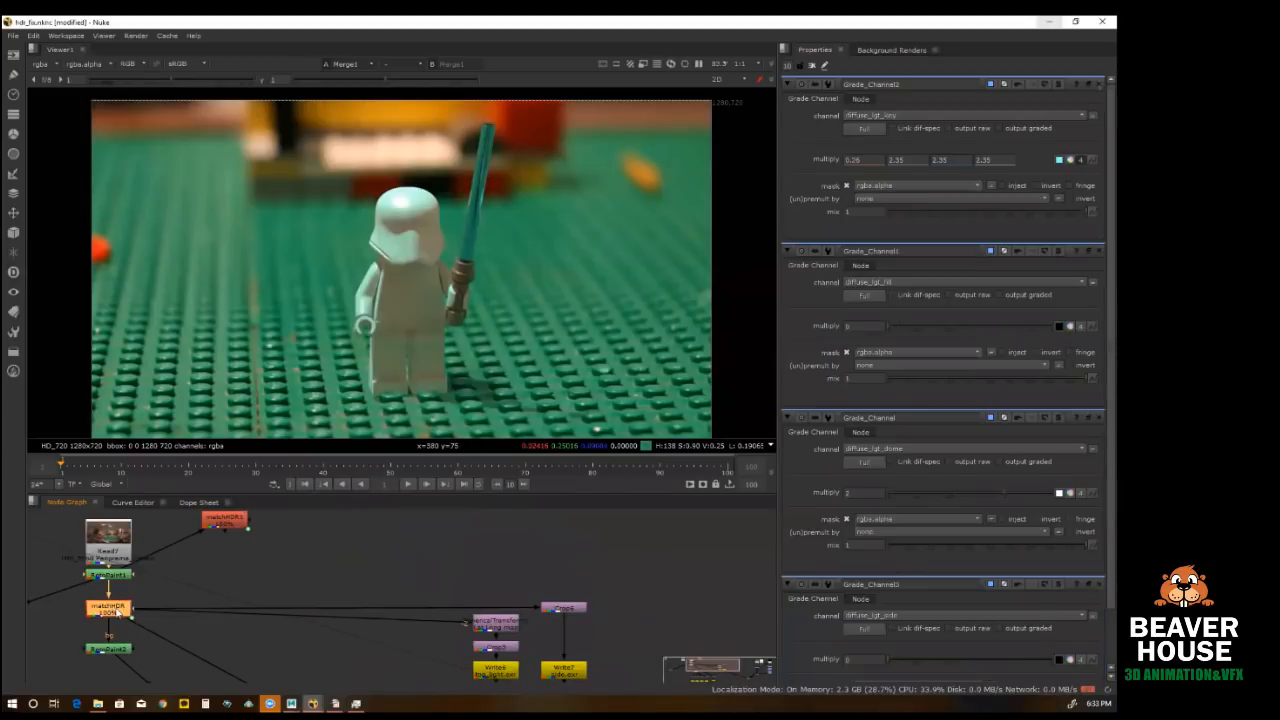
pyautogui.press('1')
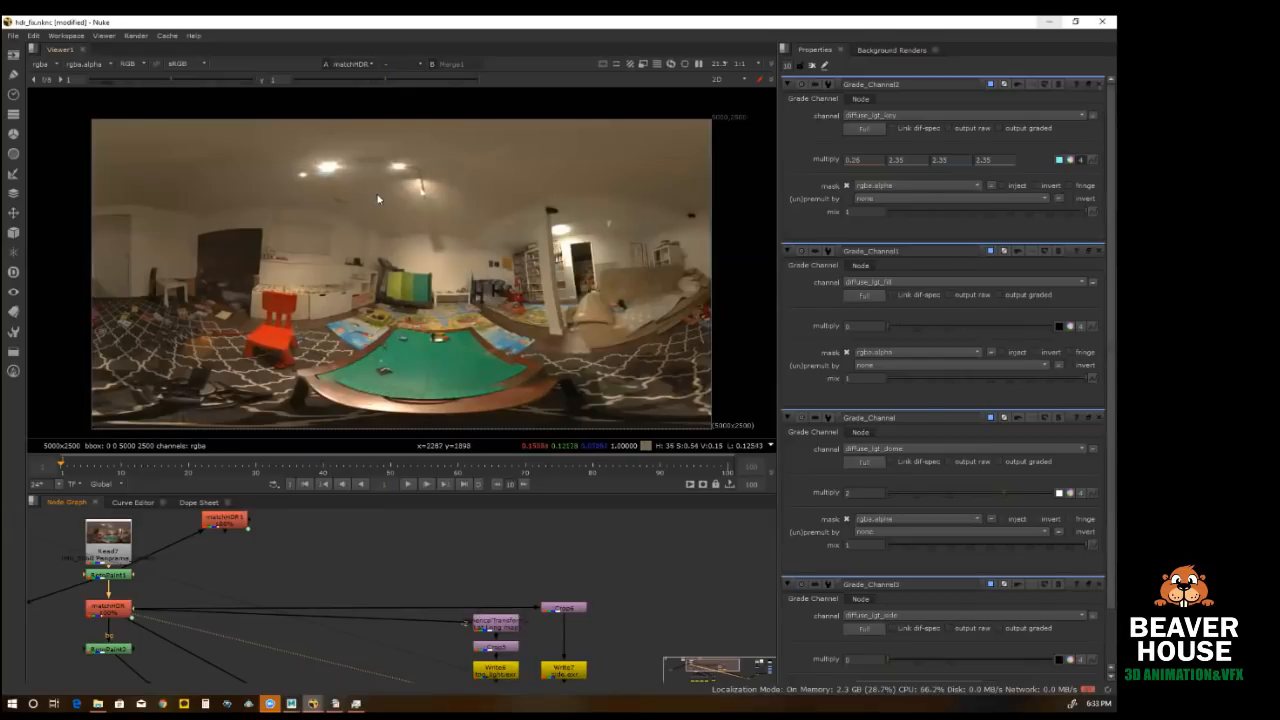
pyautogui.scroll(-1, 368, 205)
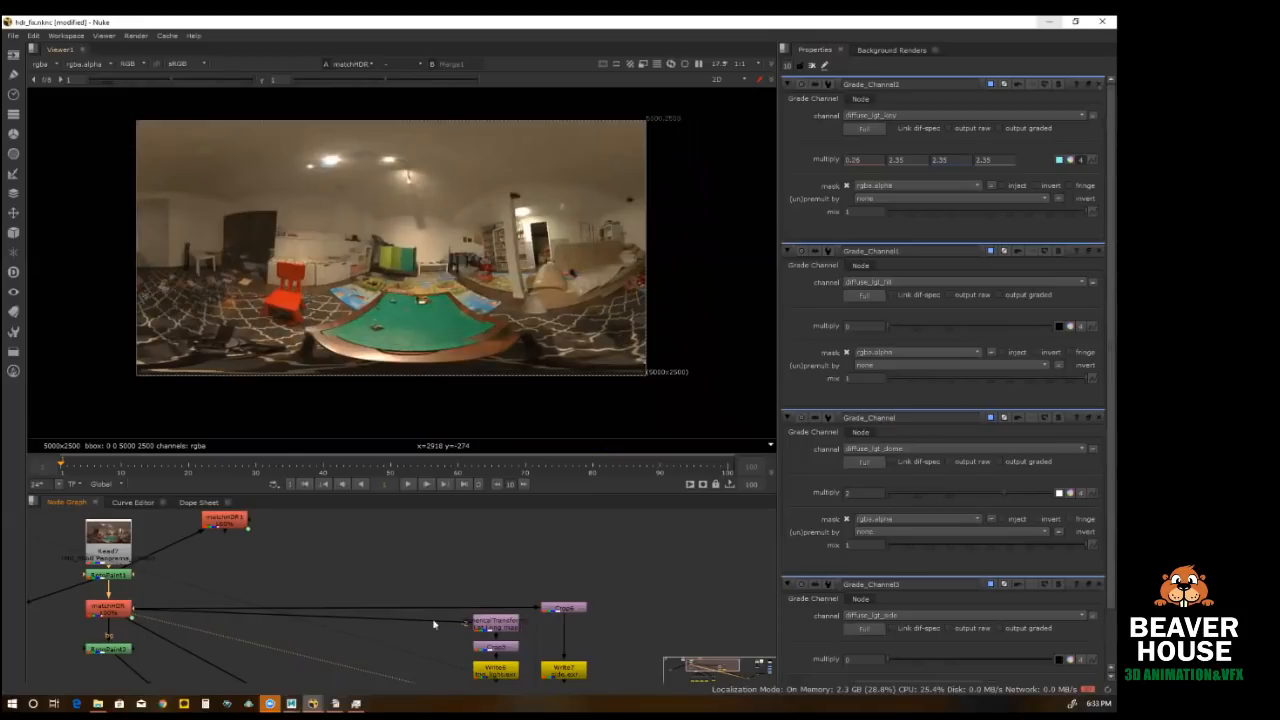
# Step: Add a Roto node fed by matchHDR and draw three rectangles, around the two ceiling light areas and the light near the bookshelf
pyautogui.press('o')
pyautogui.moveTo(286, 556); pyautogui.dragTo(110, 606)
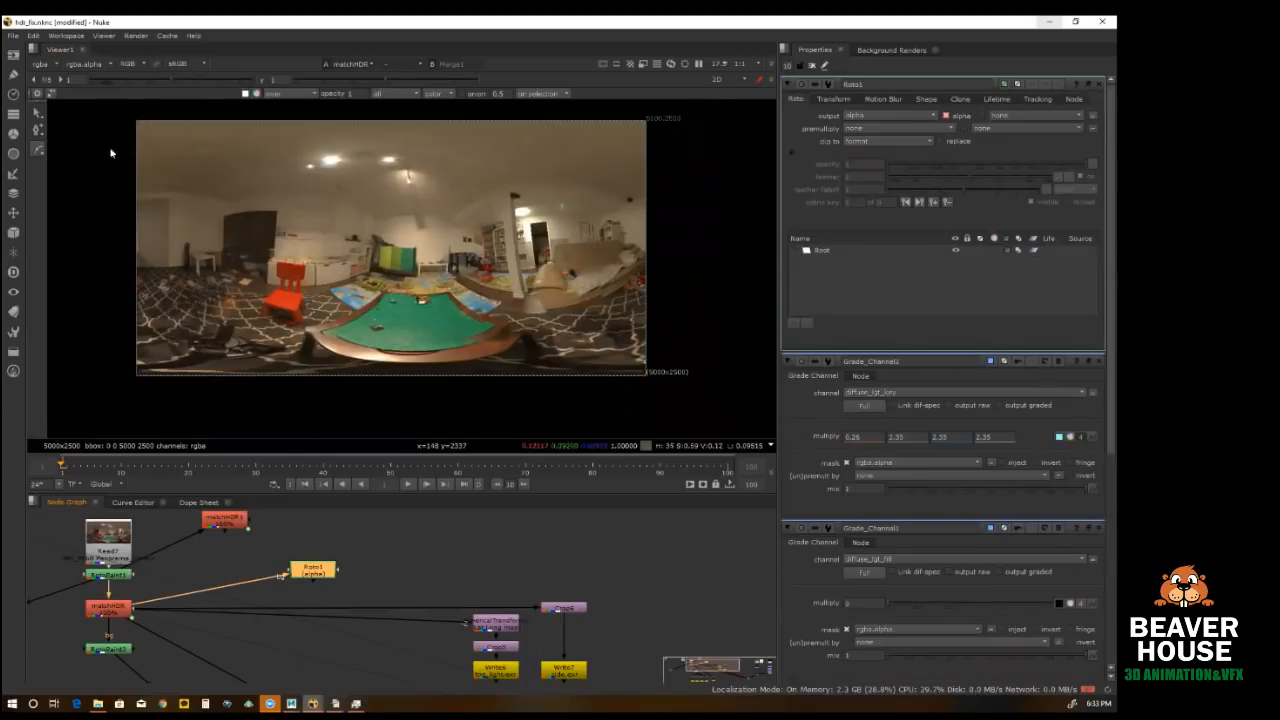
pyautogui.moveTo(38, 148); pyautogui.dragTo(68, 198)
pyautogui.moveTo(314, 143); pyautogui.dragTo(348, 178)
pyautogui.click(40, 150)
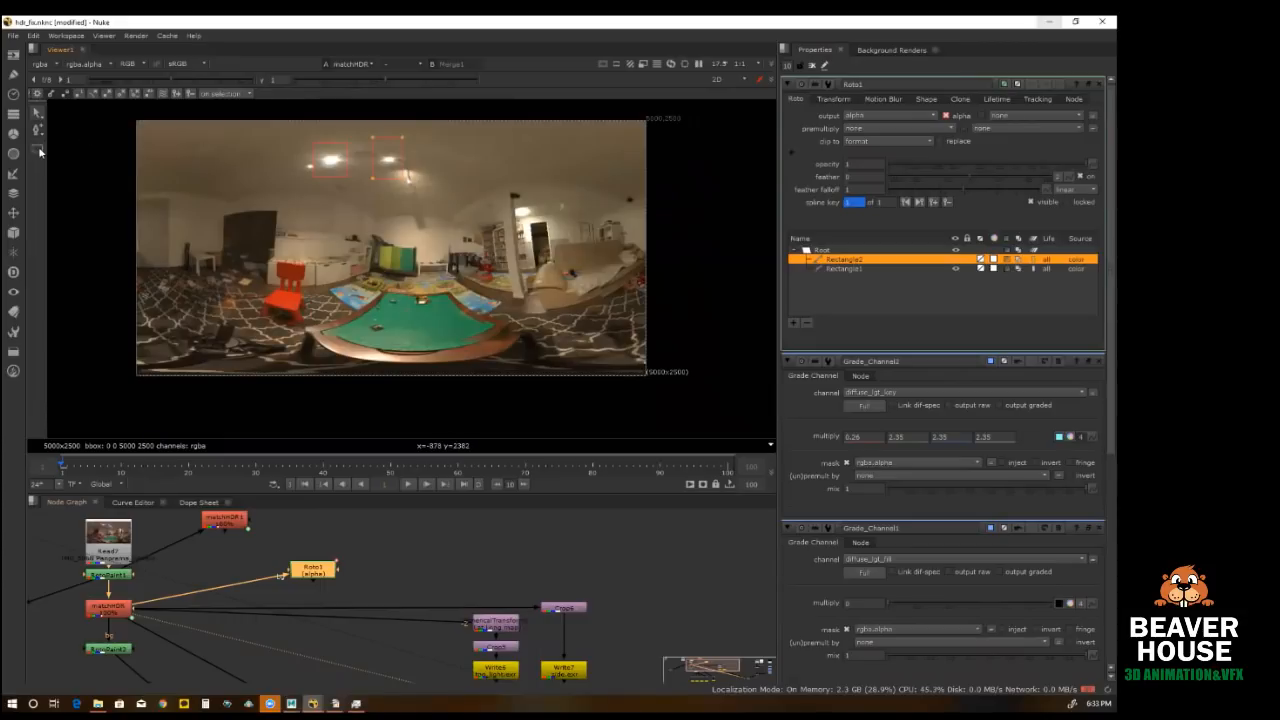
pyautogui.click(42, 152)
pyautogui.moveTo(508, 195); pyautogui.dragTo(538, 228)
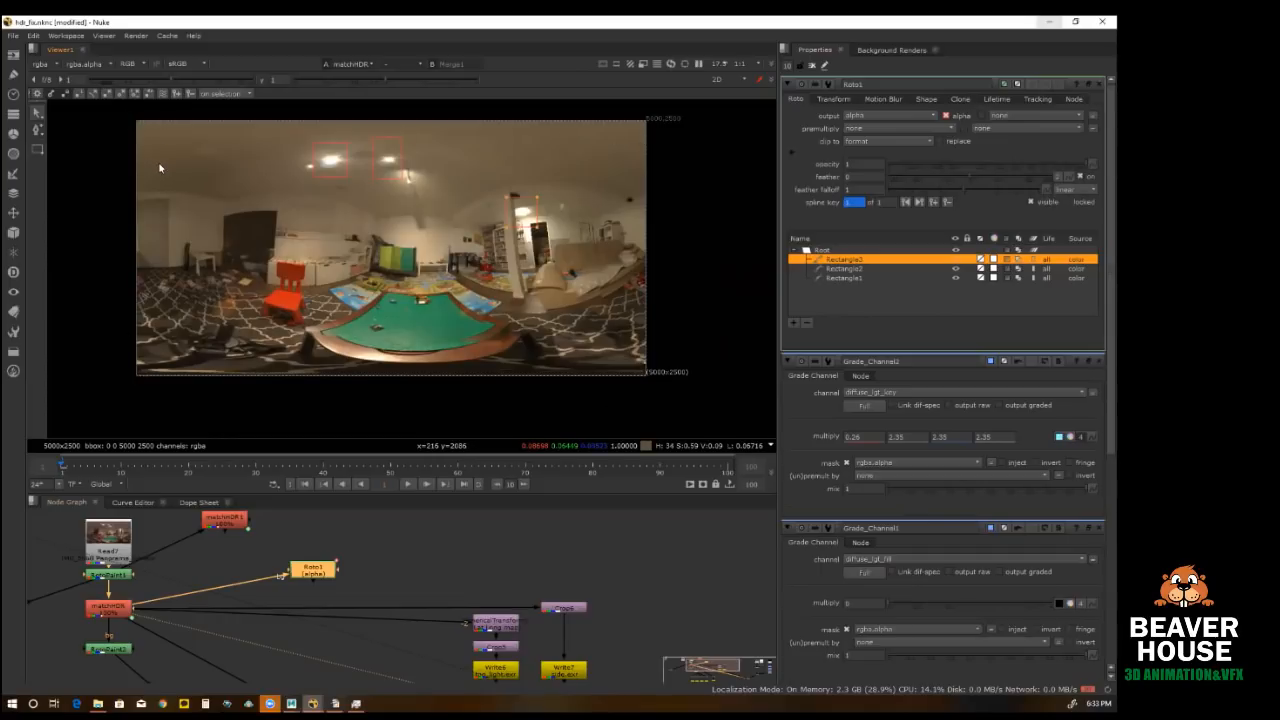
# Step: Switch to Maya, minimize the Hypershade to view the area lights against the ceiling, and return to Nuke
pyautogui.moveTo(291, 702)
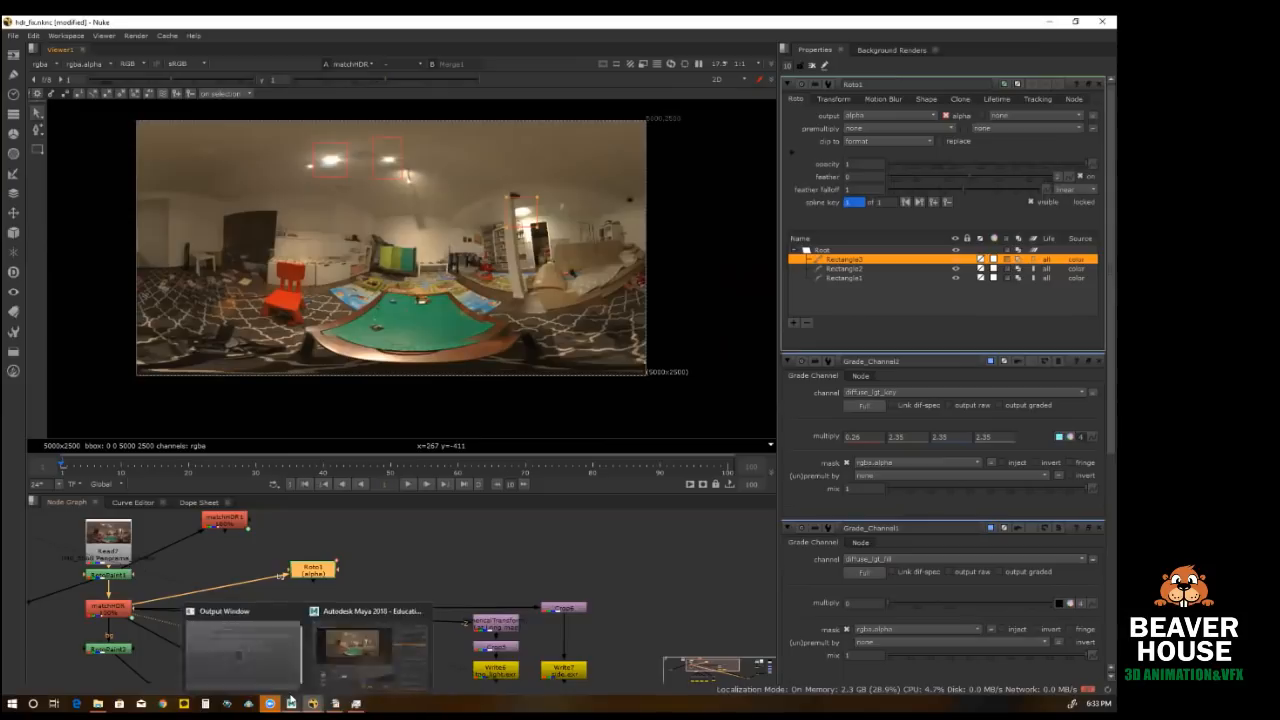
pyautogui.click(360, 645)
pyautogui.click(910, 108)
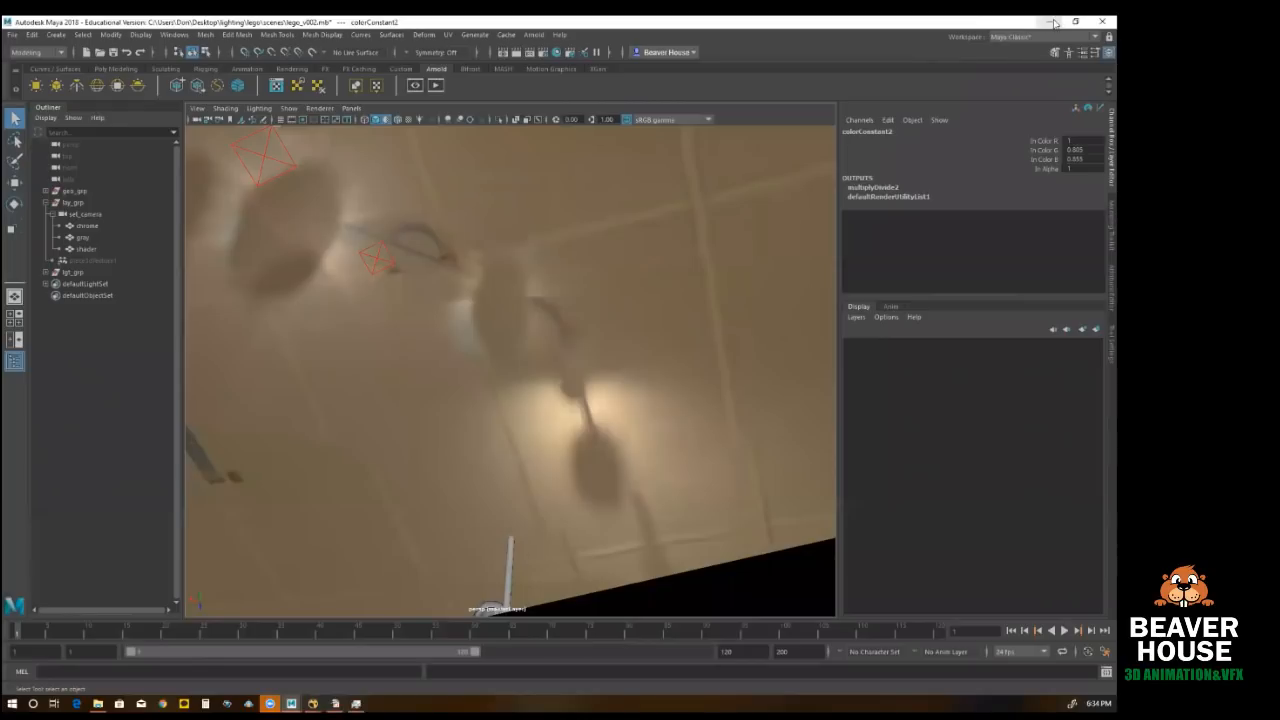
pyautogui.hotkey('alt', 'Tab')
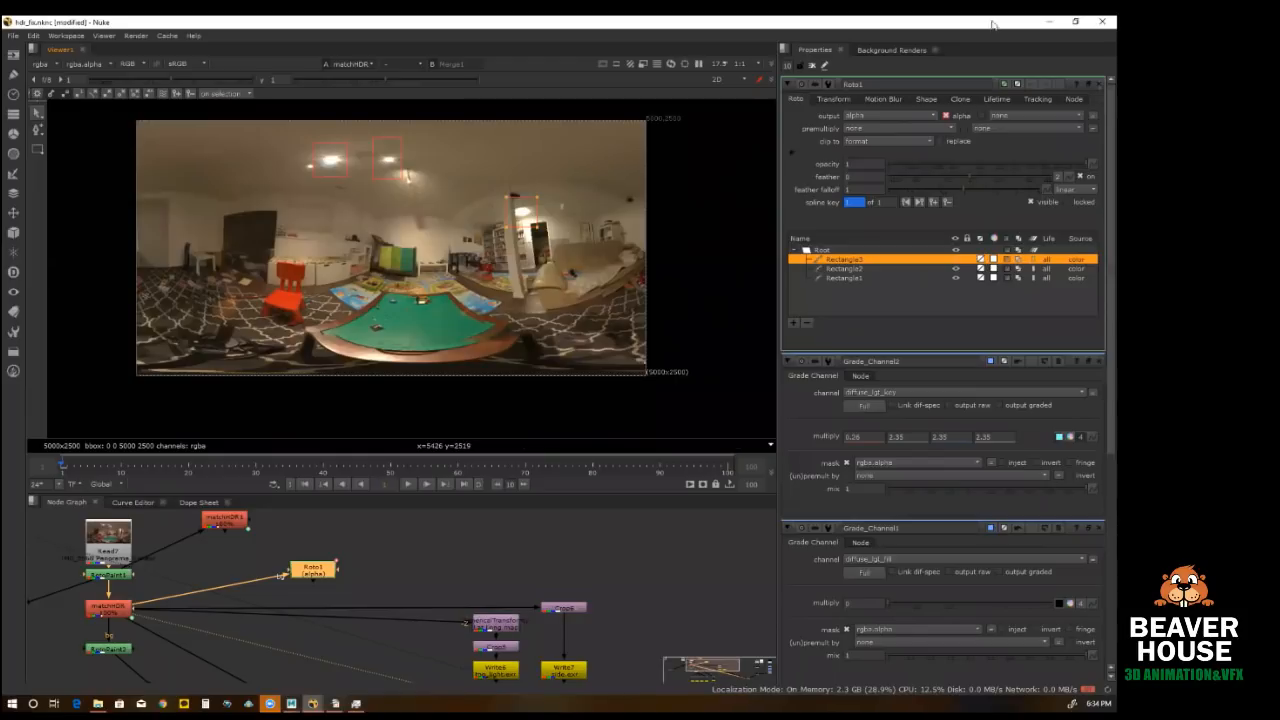
# Step: Minimize Nuke, return to Maya, expand lgt_grp in the Outliner, and close the Render Setup window
pyautogui.click(1048, 21)
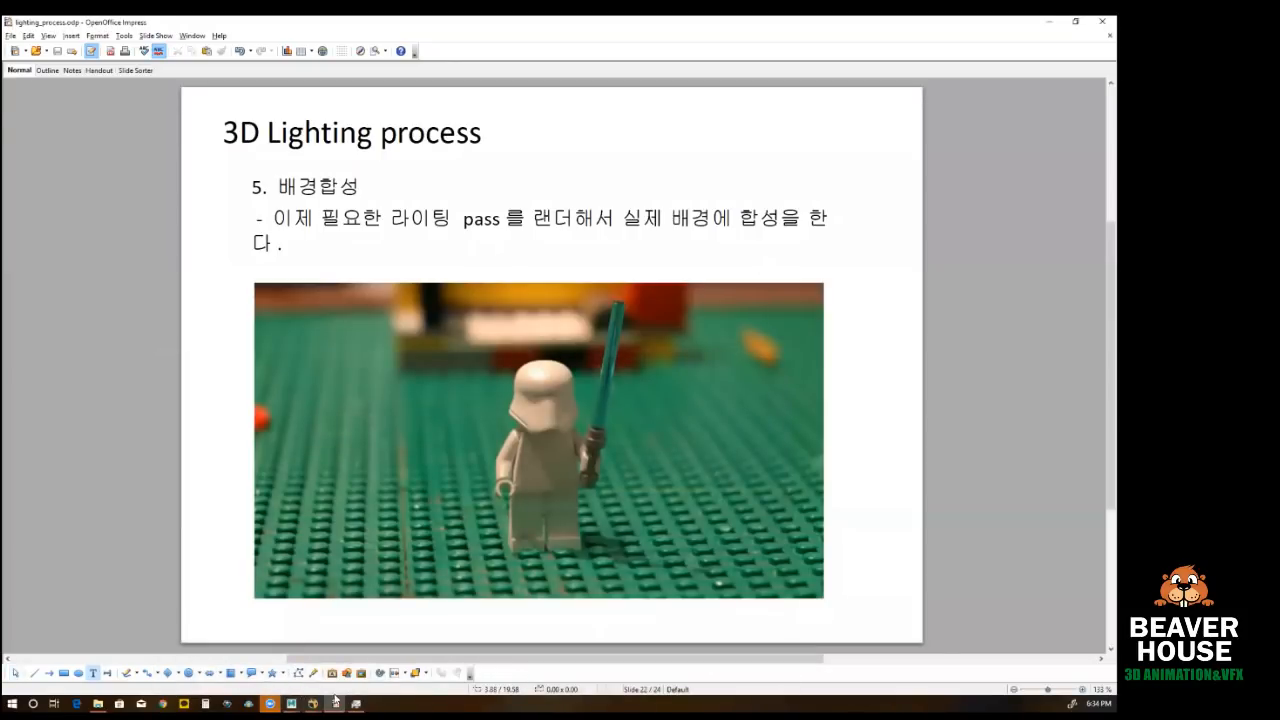
pyautogui.moveTo(293, 702)
pyautogui.click(329, 656)
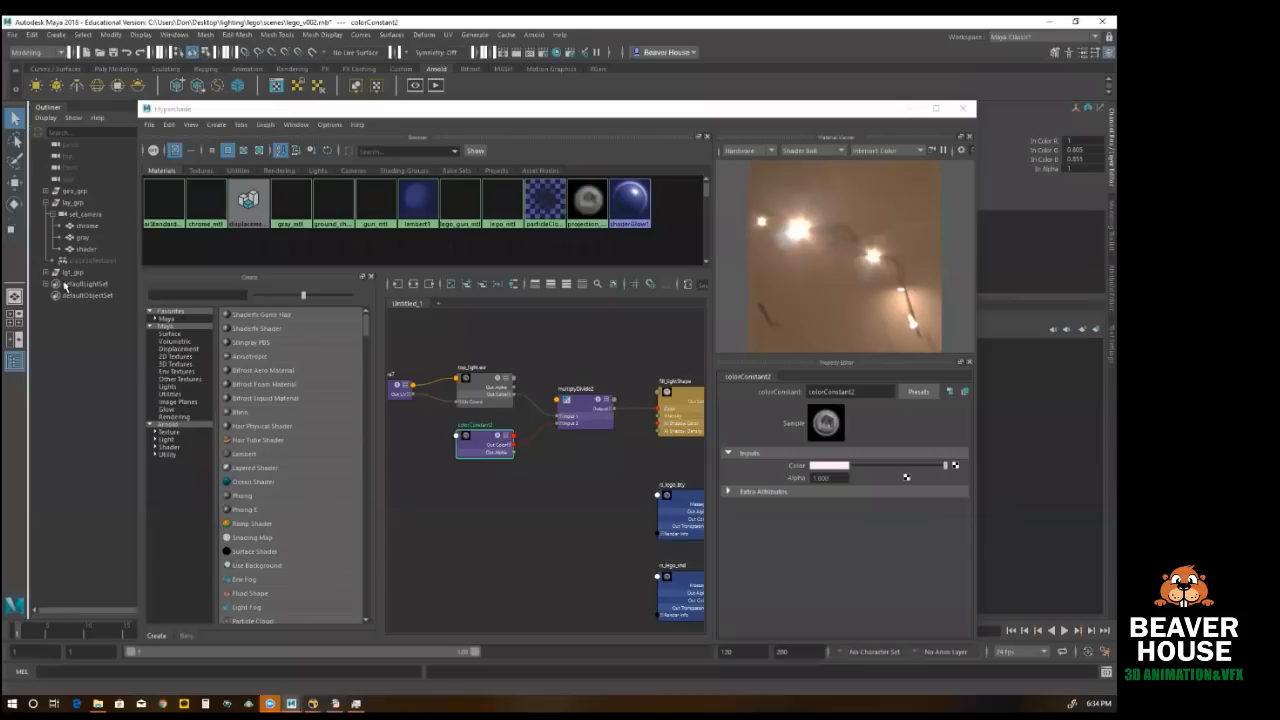
pyautogui.click(46, 272)
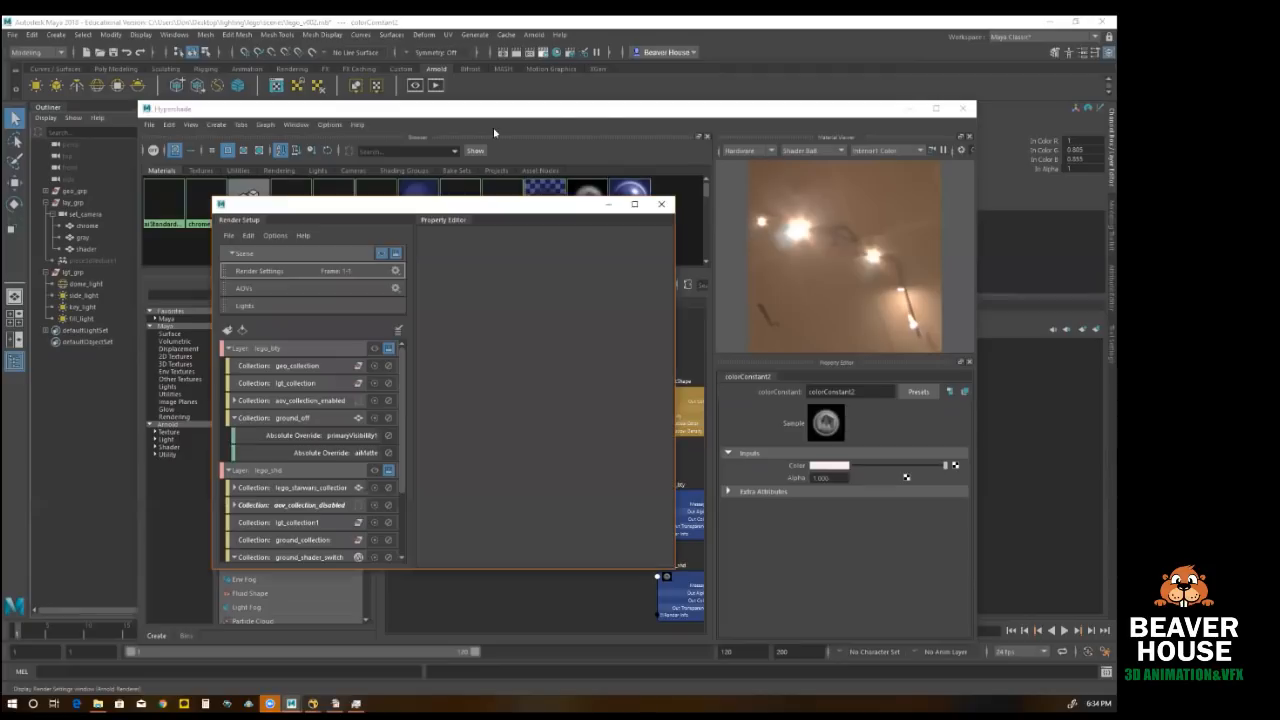
pyautogui.click(661, 205)
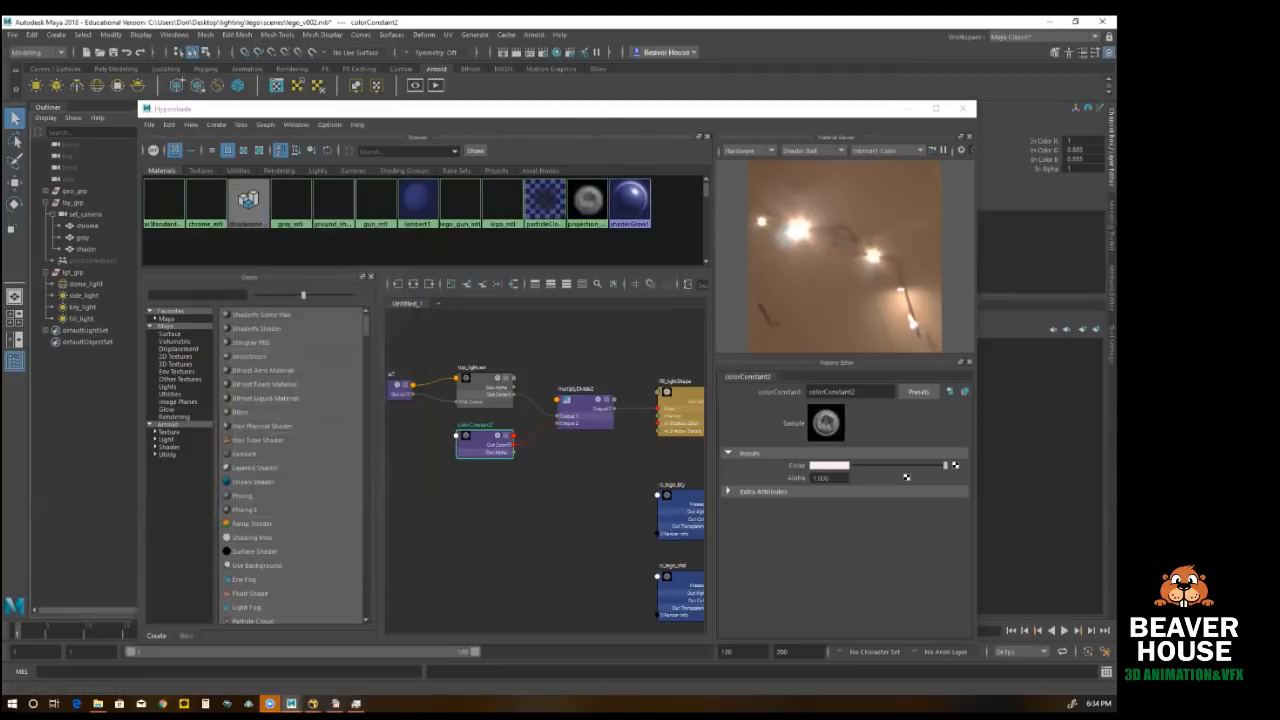
# Step: Open the AOVs section of Render Settings and list non-DAG nodes in the Outliner
pyautogui.click(543, 52)
pyautogui.click(686, 277)
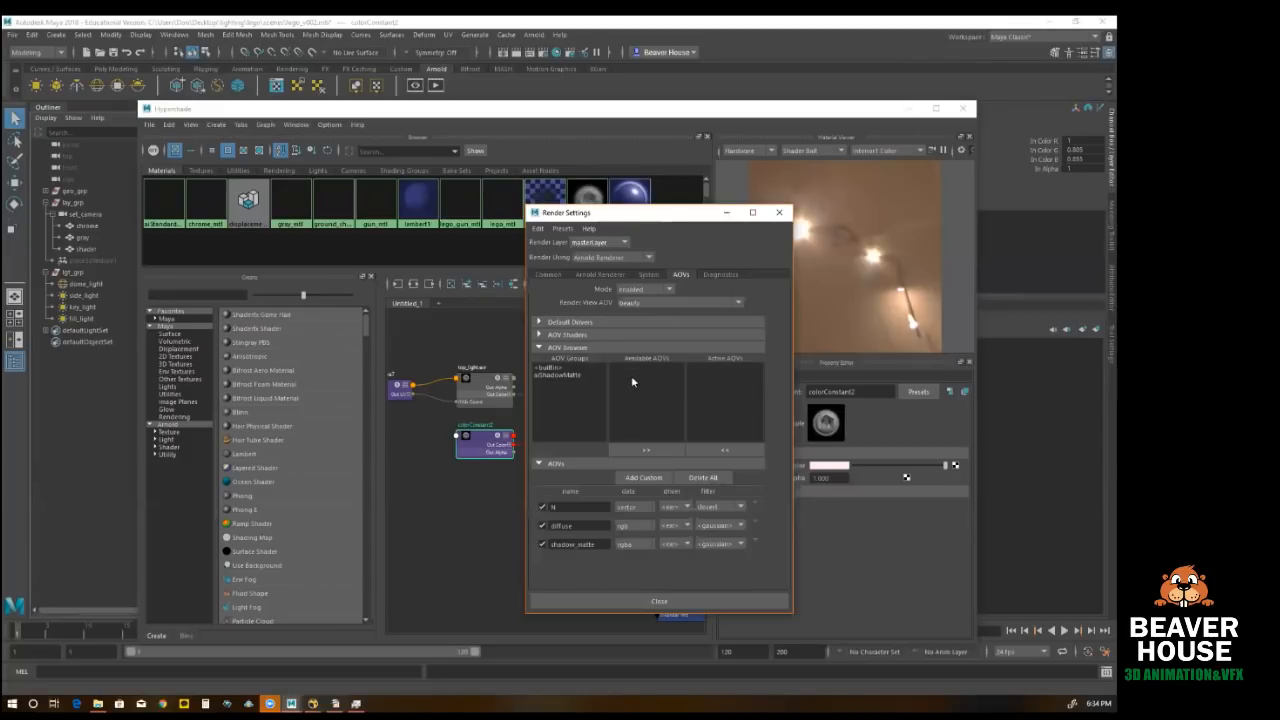
pyautogui.click(45, 117)
pyautogui.click(52, 138)
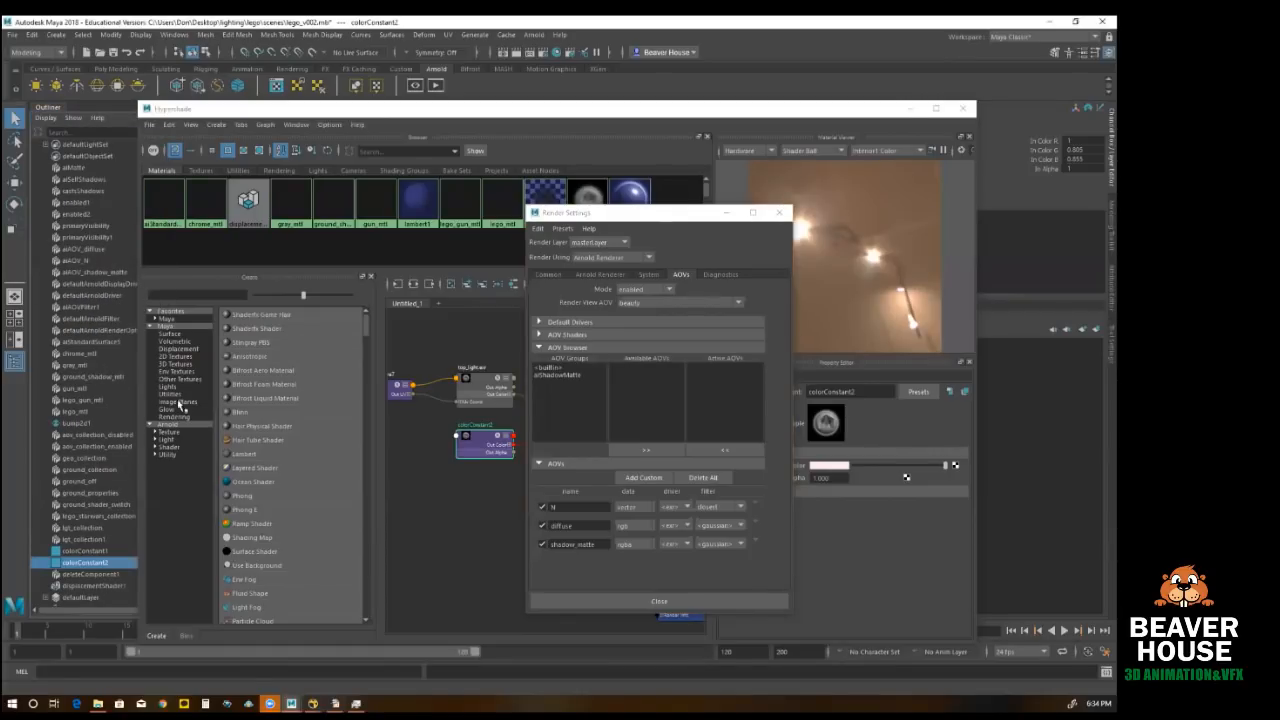
# Step: Select the aiAOV_diffuse node and inspect its AOV attributes, with the Hypershade out of the way
pyautogui.click(104, 248)
pyautogui.moveTo(882, 108); pyautogui.dragTo(756, 120)
pyautogui.click(783, 121)
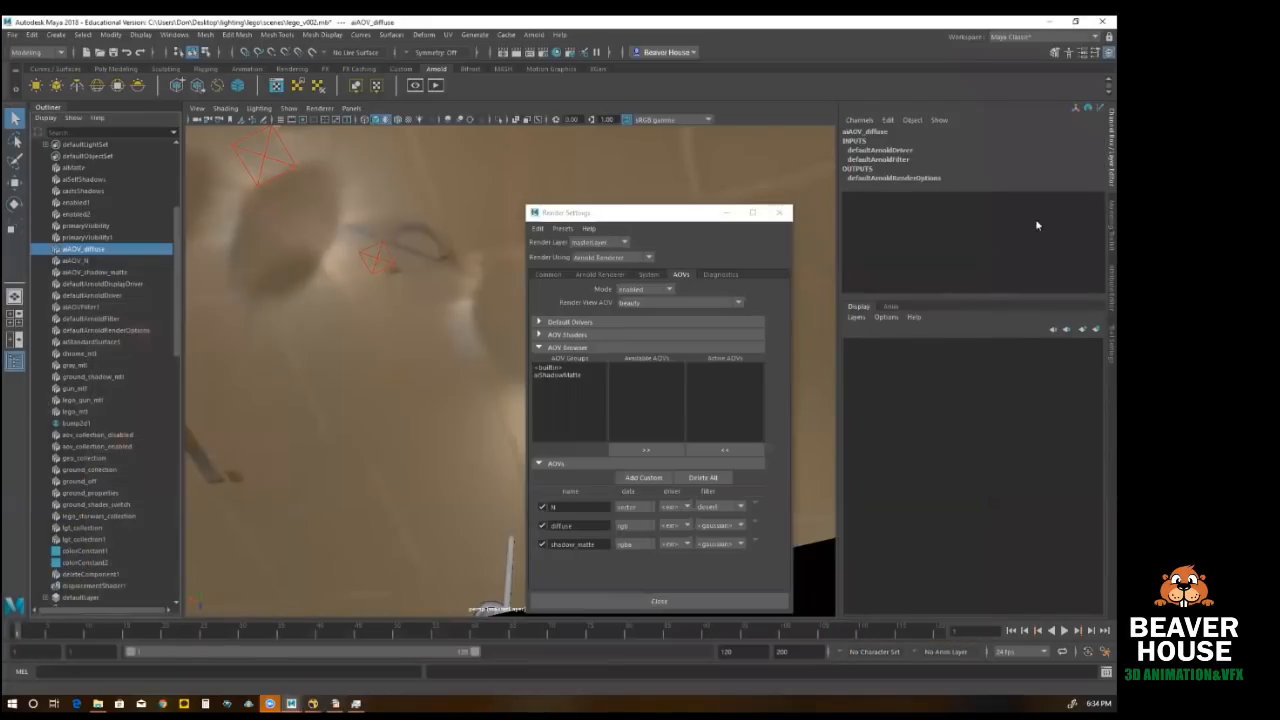
pyautogui.click(1108, 287)
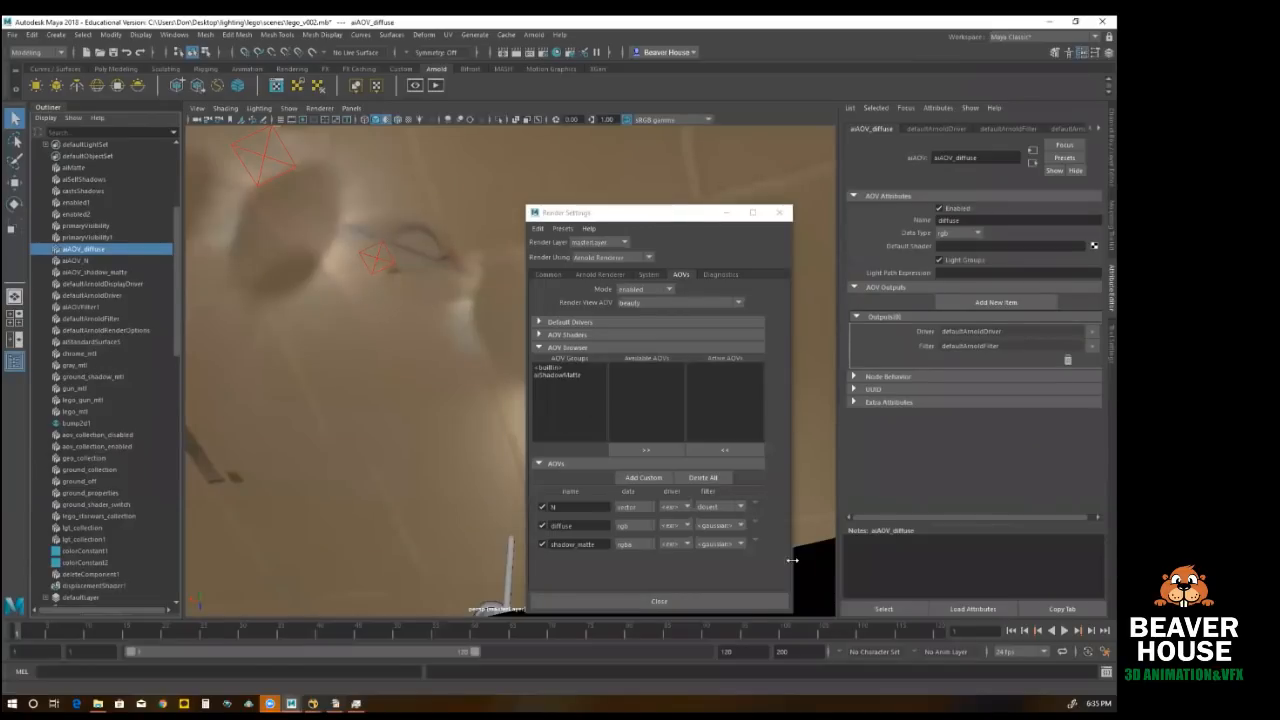
pyautogui.rightClick(757, 524)
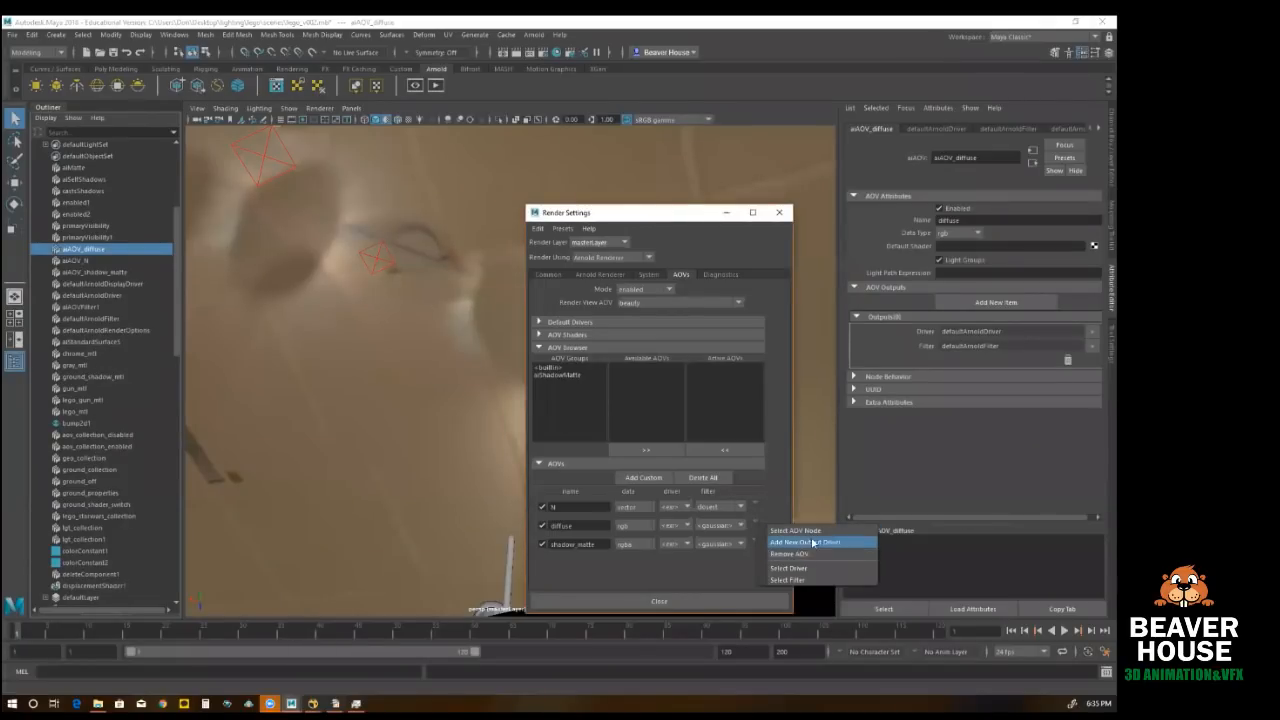
pyautogui.click(814, 531)
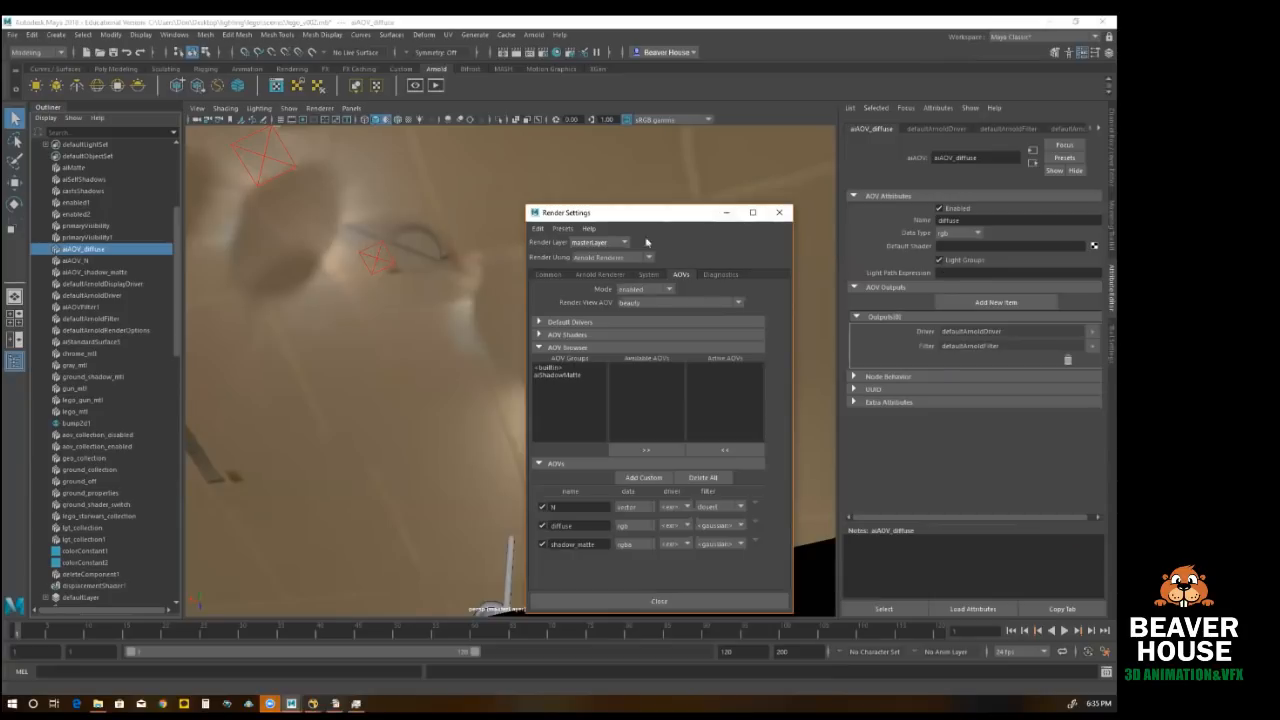
# Step: Restrict the Outliner to DAG objects again and close Render Settings
pyautogui.moveTo(178, 264); pyautogui.dragTo(177, 204)
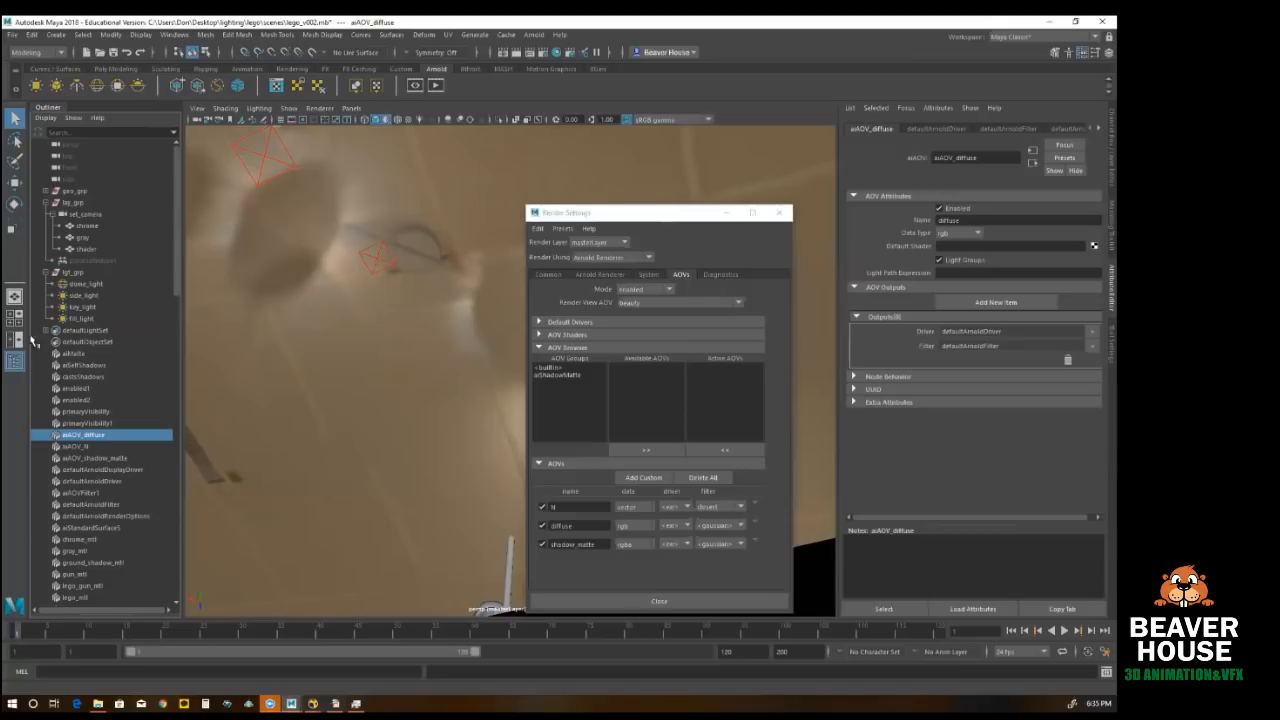
pyautogui.click(48, 122)
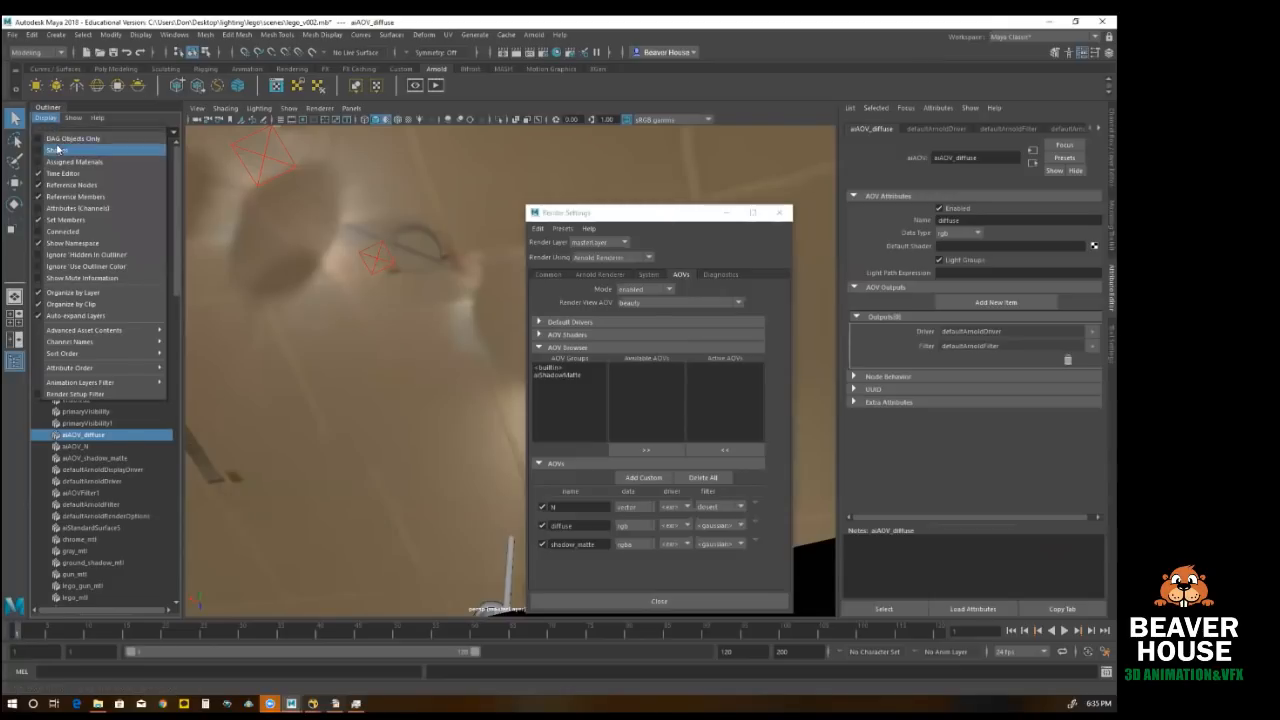
pyautogui.click(70, 150)
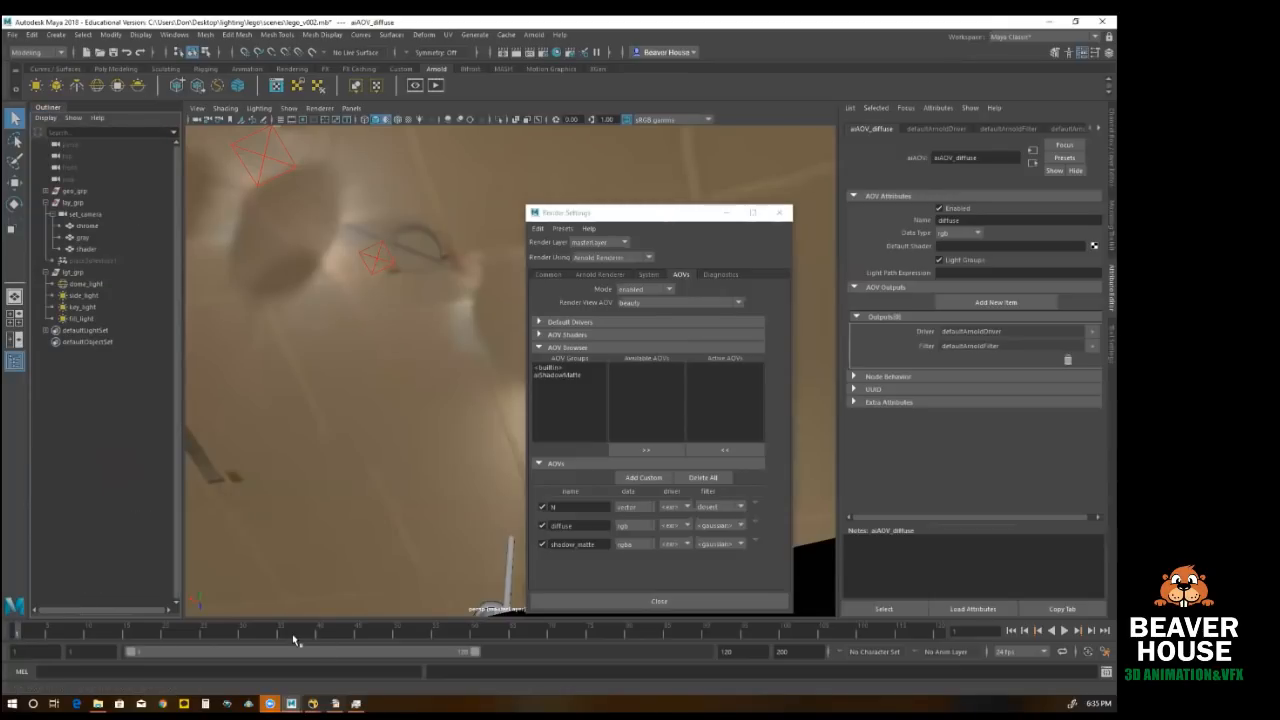
pyautogui.click(778, 212)
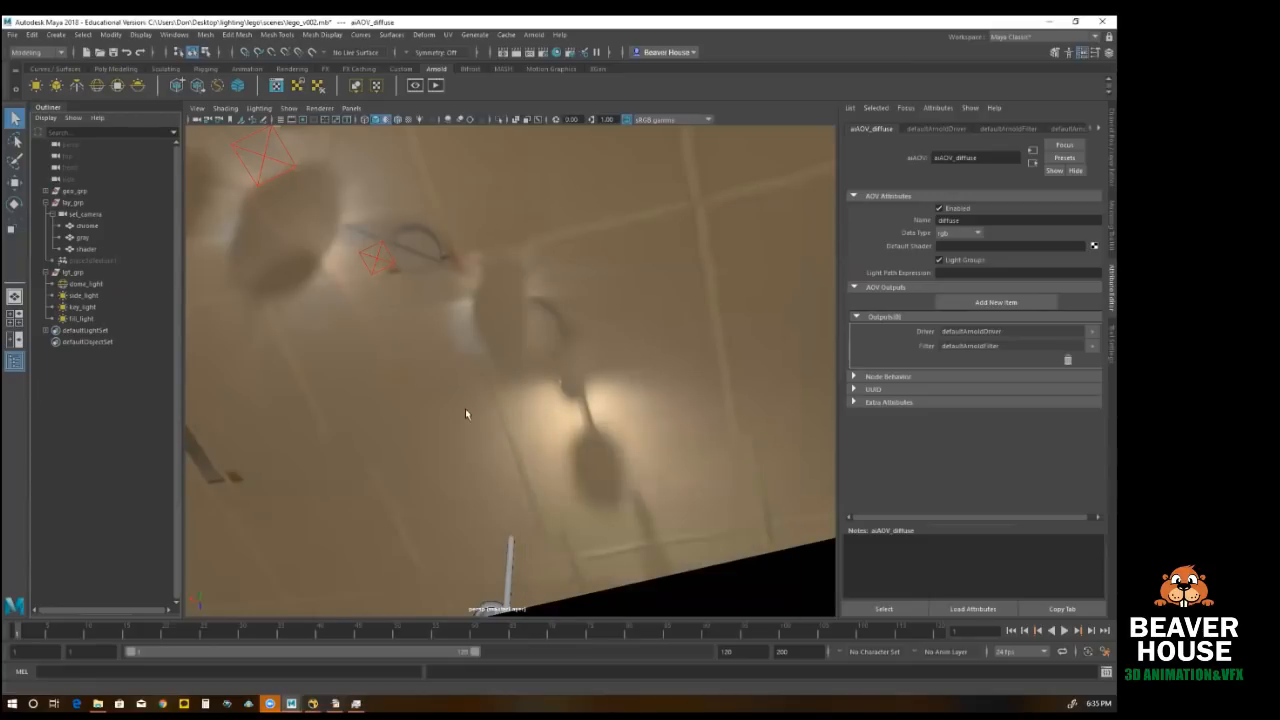
# Step: View the Lego figure and ground plane against the room environment in the perspective view
pyautogui.keyDown('alt'); pyautogui.moveTo(466, 412); pyautogui.dragTo(534, 449); pyautogui.keyUp('alt')
pyautogui.keyDown('alt'); pyautogui.moveTo(565, 446); pyautogui.dragTo(383, 420, button='right'); pyautogui.keyUp('alt')
pyautogui.keyDown('alt'); pyautogui.moveTo(383, 420); pyautogui.dragTo(347, 421); pyautogui.keyUp('alt')
pyautogui.keyDown('alt'); pyautogui.moveTo(400, 429); pyautogui.dragTo(598, 473, button='right'); pyautogui.keyUp('alt')
pyautogui.keyDown('alt'); pyautogui.moveTo(598, 473); pyautogui.dragTo(549, 492); pyautogui.keyUp('alt')
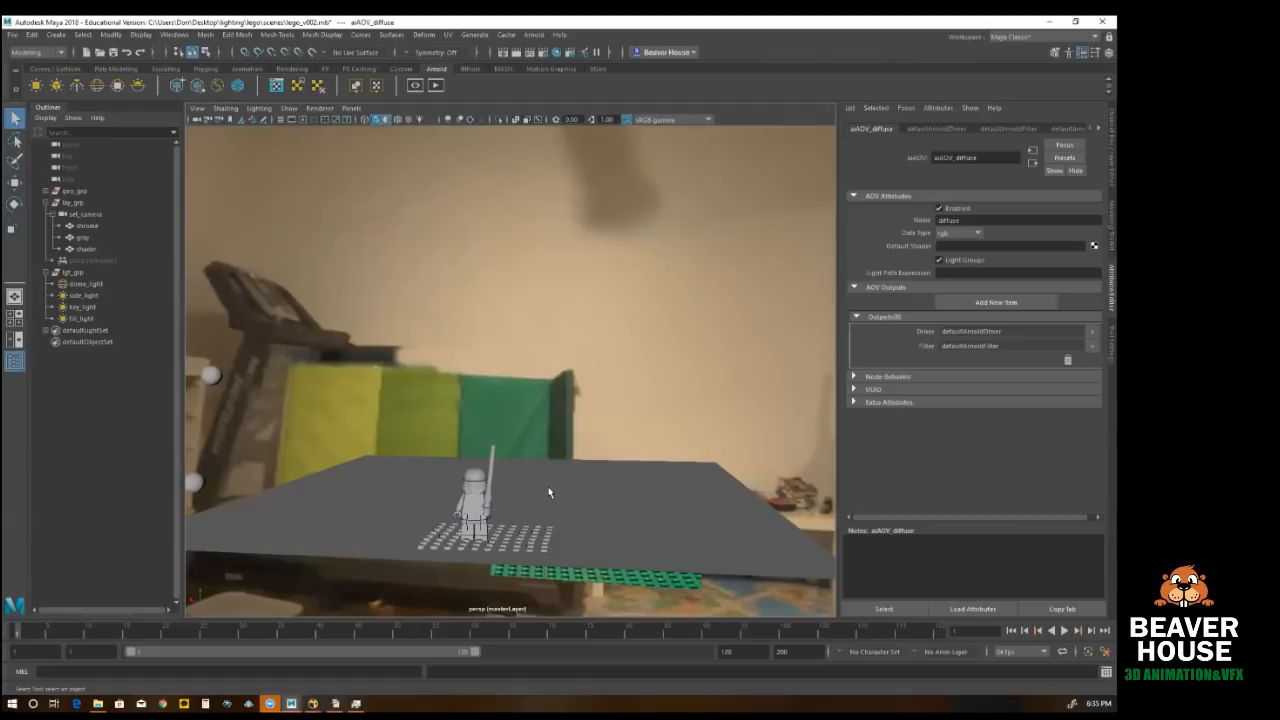
# Step: Switch to Nuke, move the Viewer node slightly lower in the node graph, and return to Maya
pyautogui.click(314, 703)
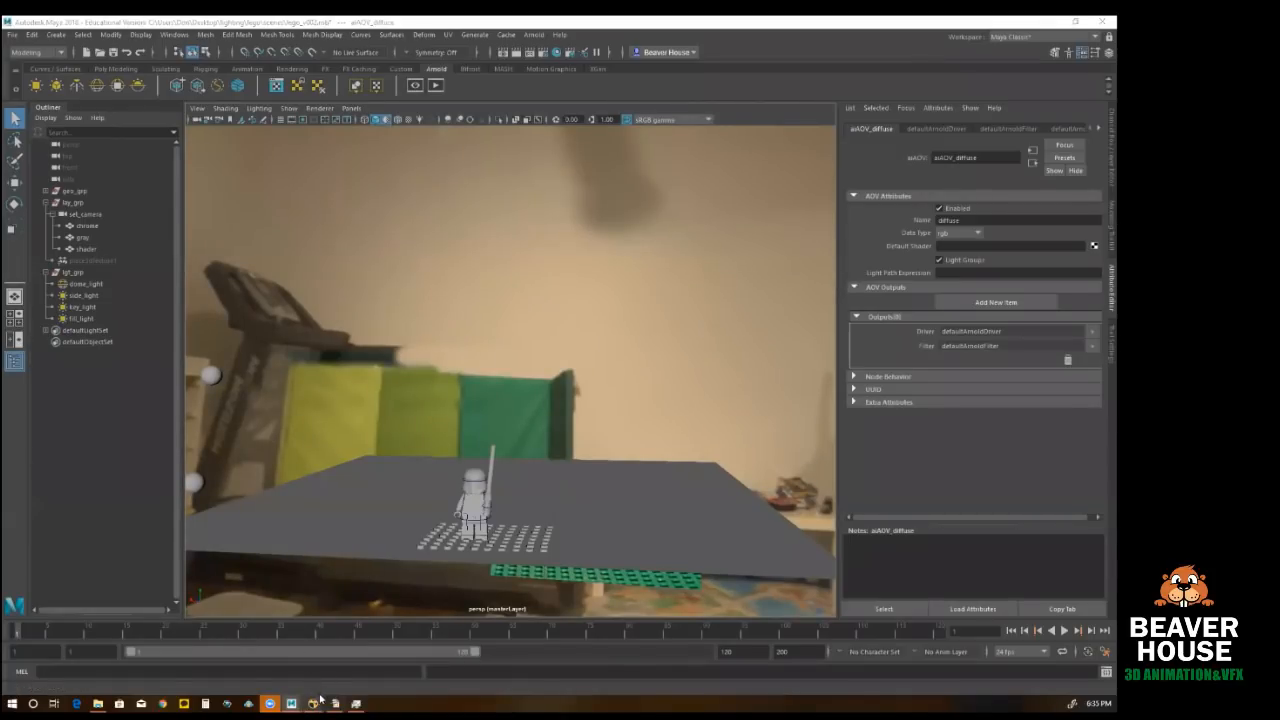
pyautogui.click(365, 655)
pyautogui.scroll(-4, 418, 561)
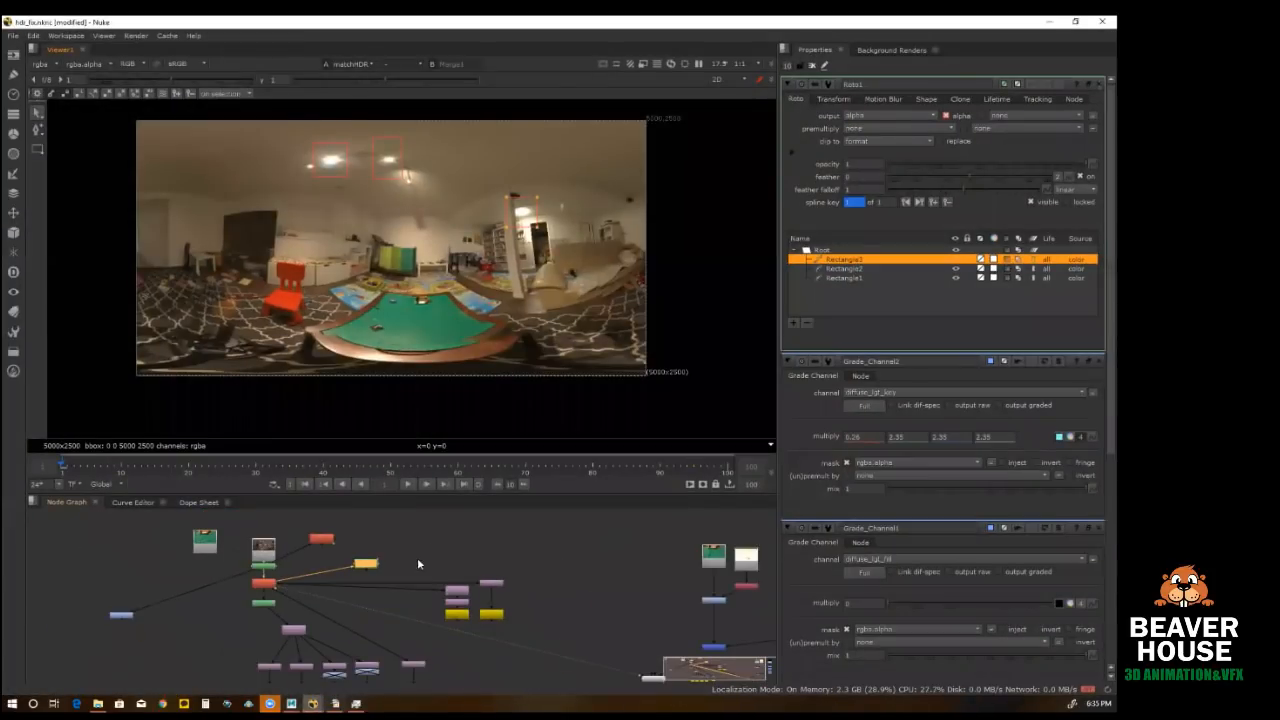
pyautogui.moveTo(612, 613); pyautogui.dragTo(444, 574, button='middle')
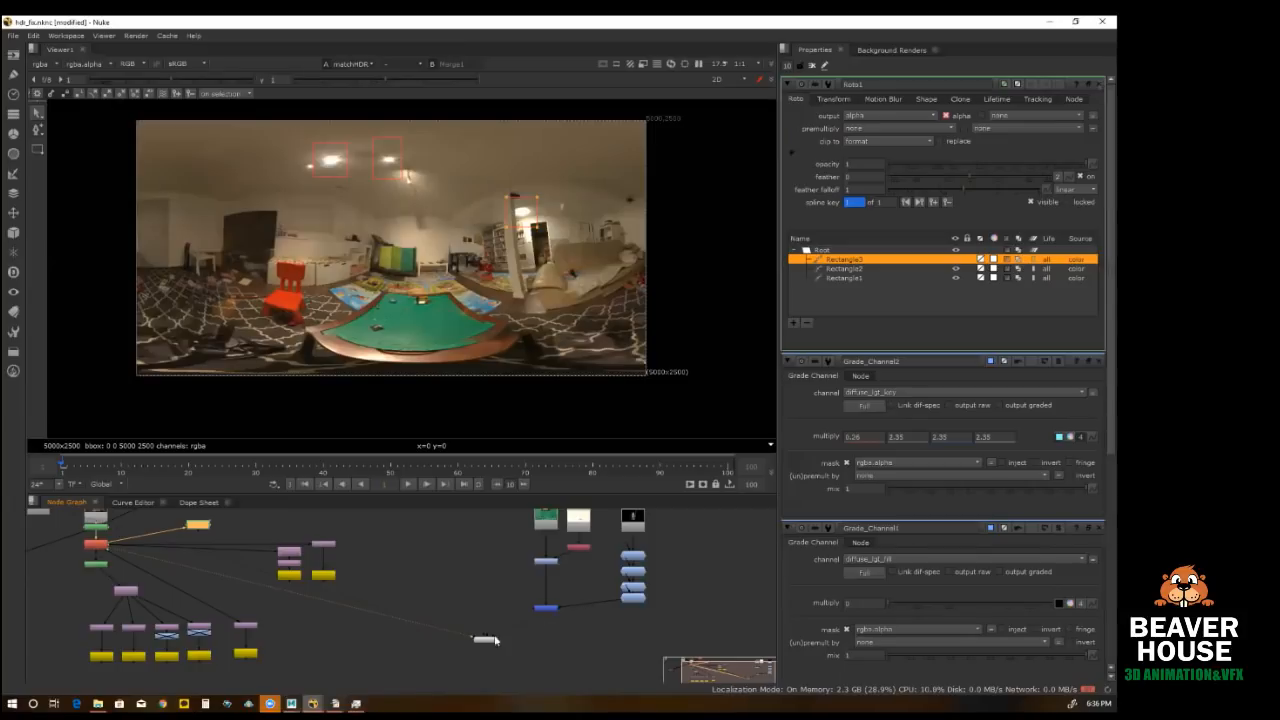
pyautogui.moveTo(485, 639); pyautogui.dragTo(490, 666)
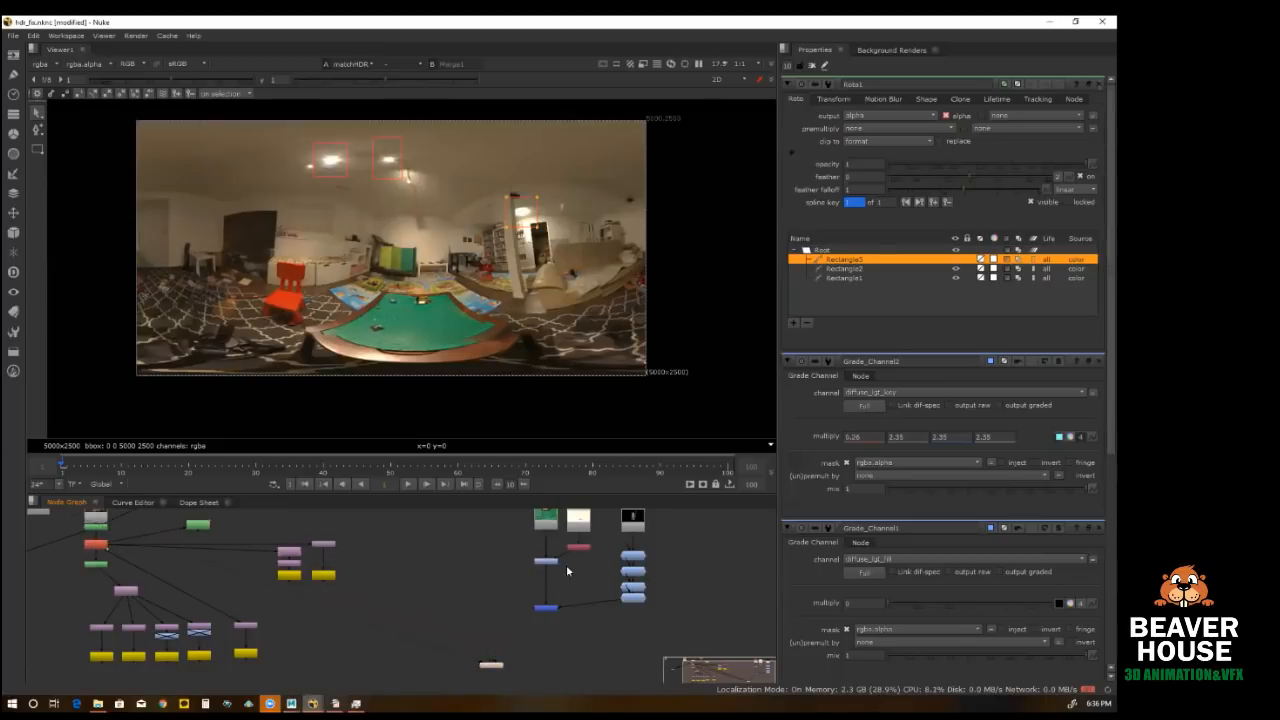
pyautogui.moveTo(588, 569); pyautogui.dragTo(522, 622, button='middle')
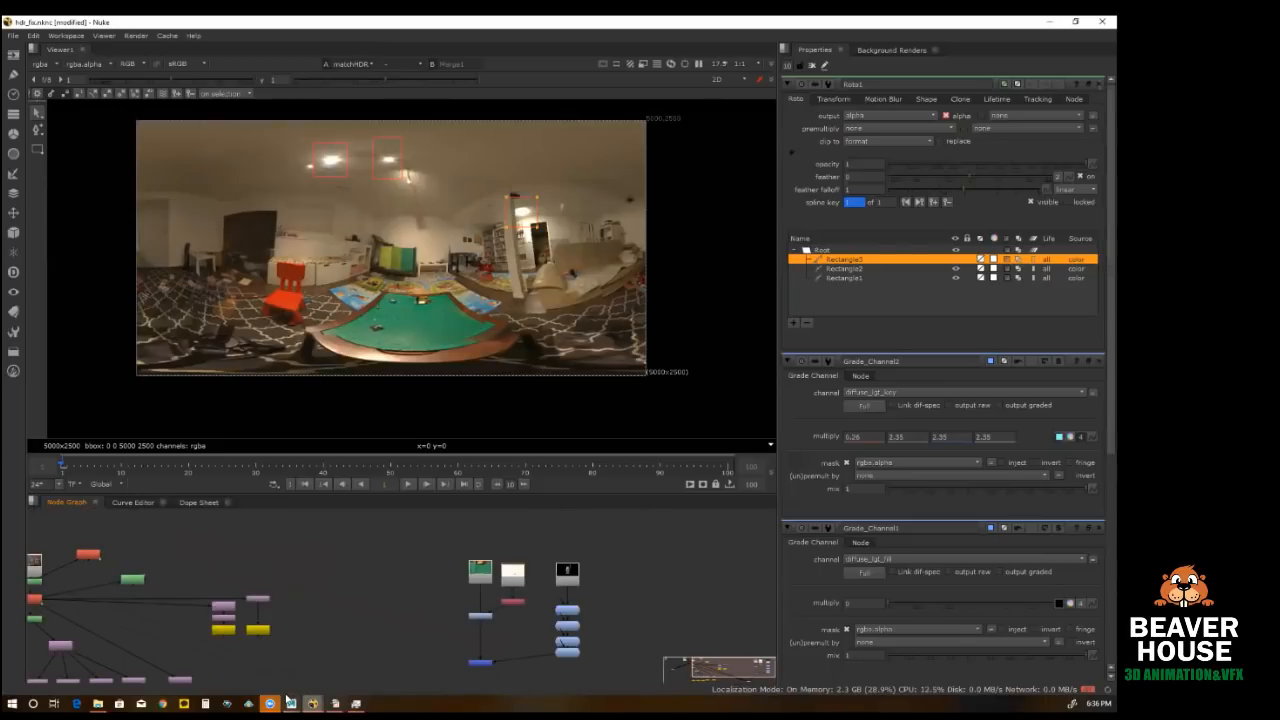
pyautogui.moveTo(345, 700)
pyautogui.click(395, 645)
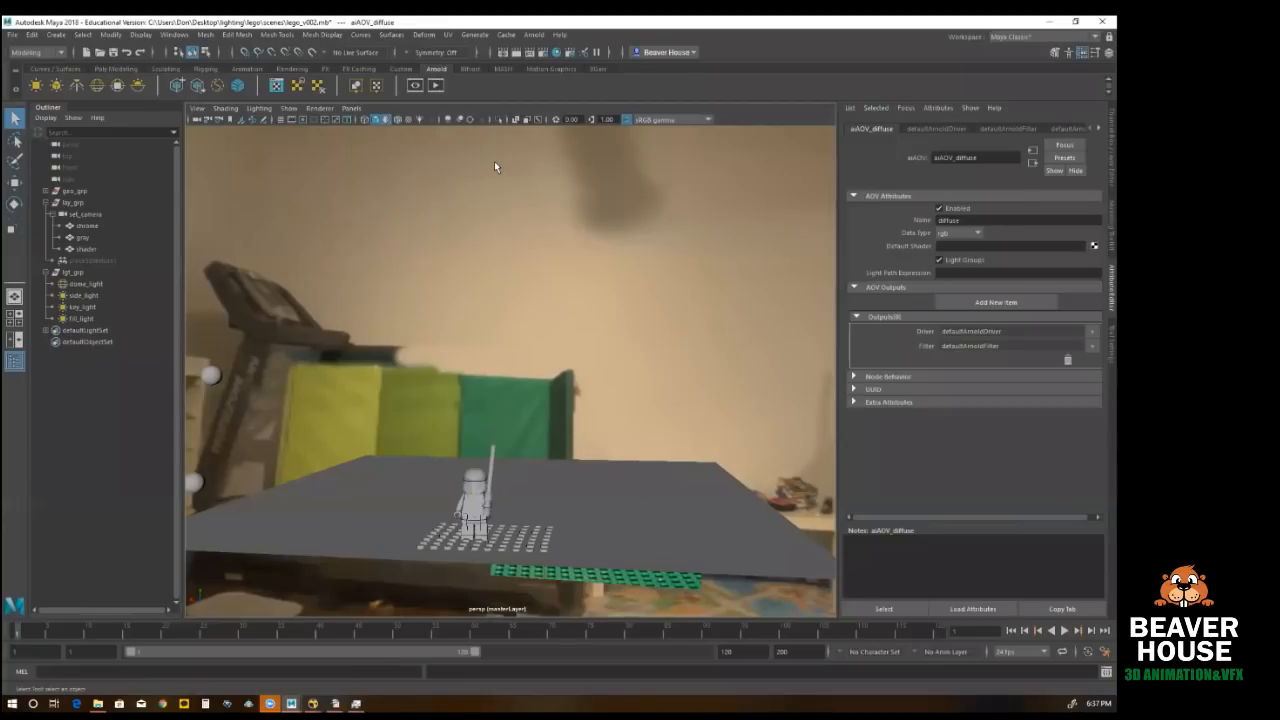
# Step: Open Render Setup, make lego_bty the visible render layer, and move the window clear of the Lego figure
pyautogui.click(570, 52)
pyautogui.moveTo(489, 213); pyautogui.dragTo(693, 61)
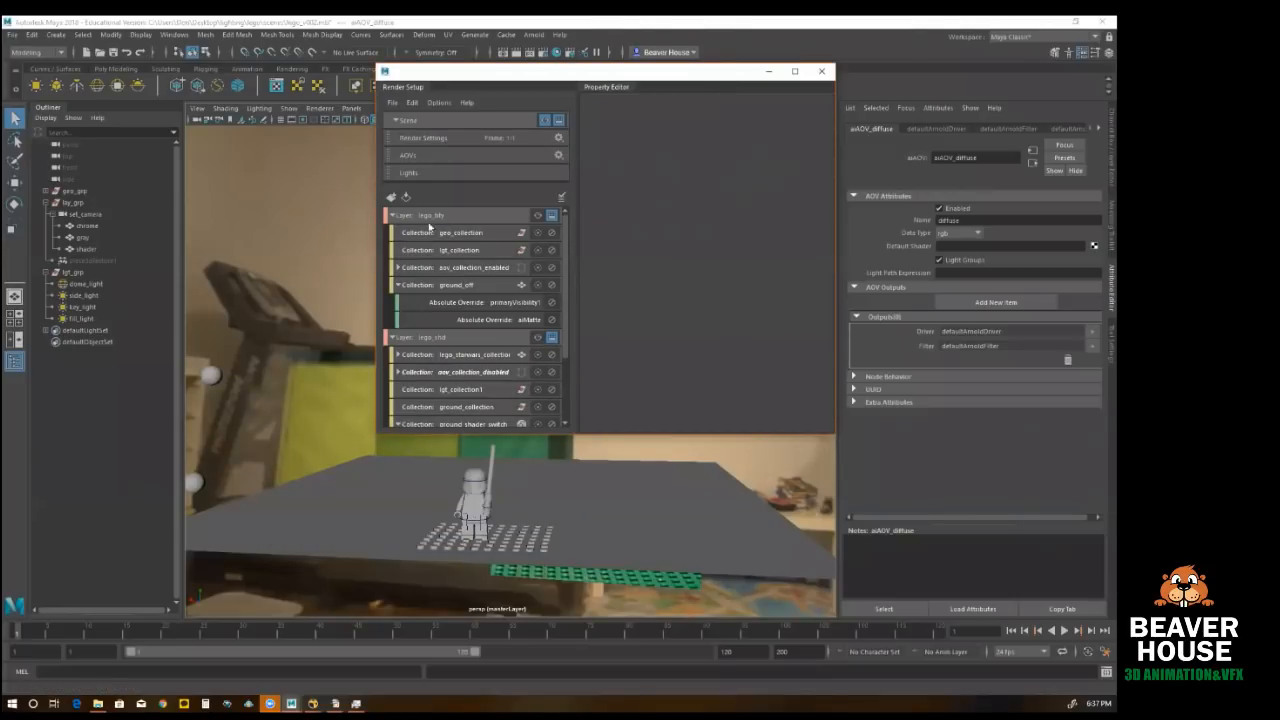
pyautogui.click(457, 217)
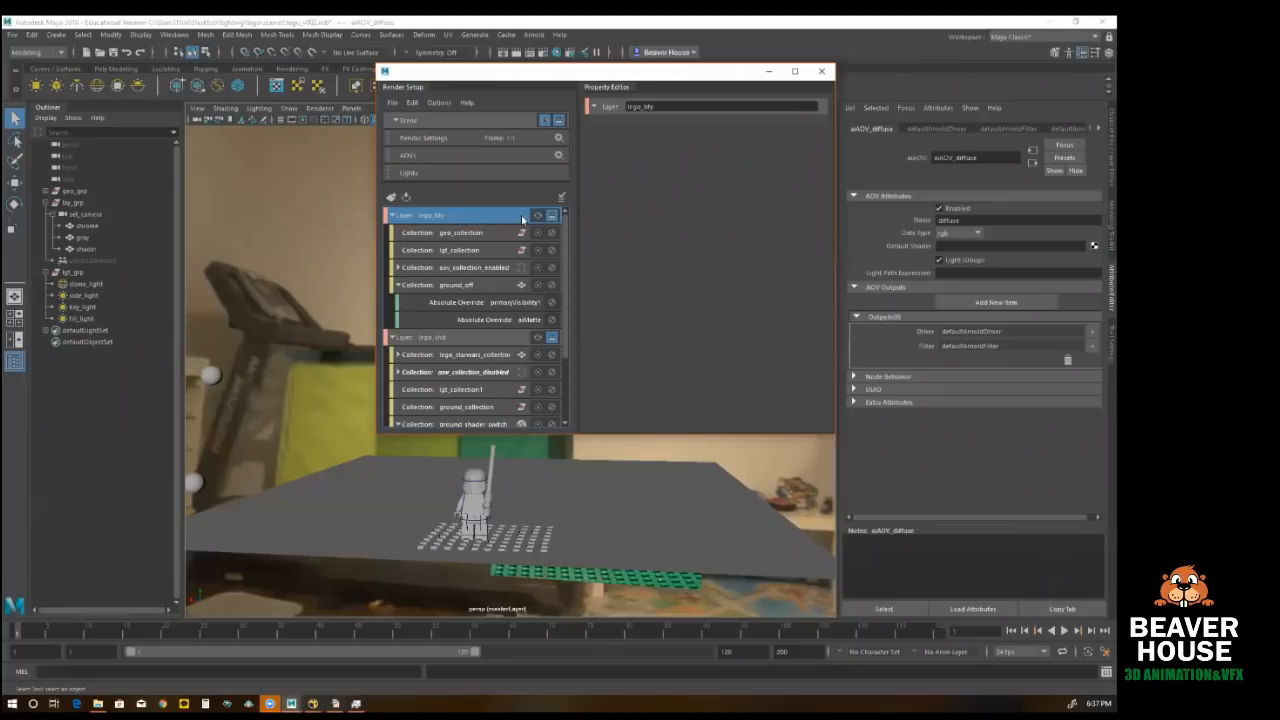
pyautogui.click(538, 215)
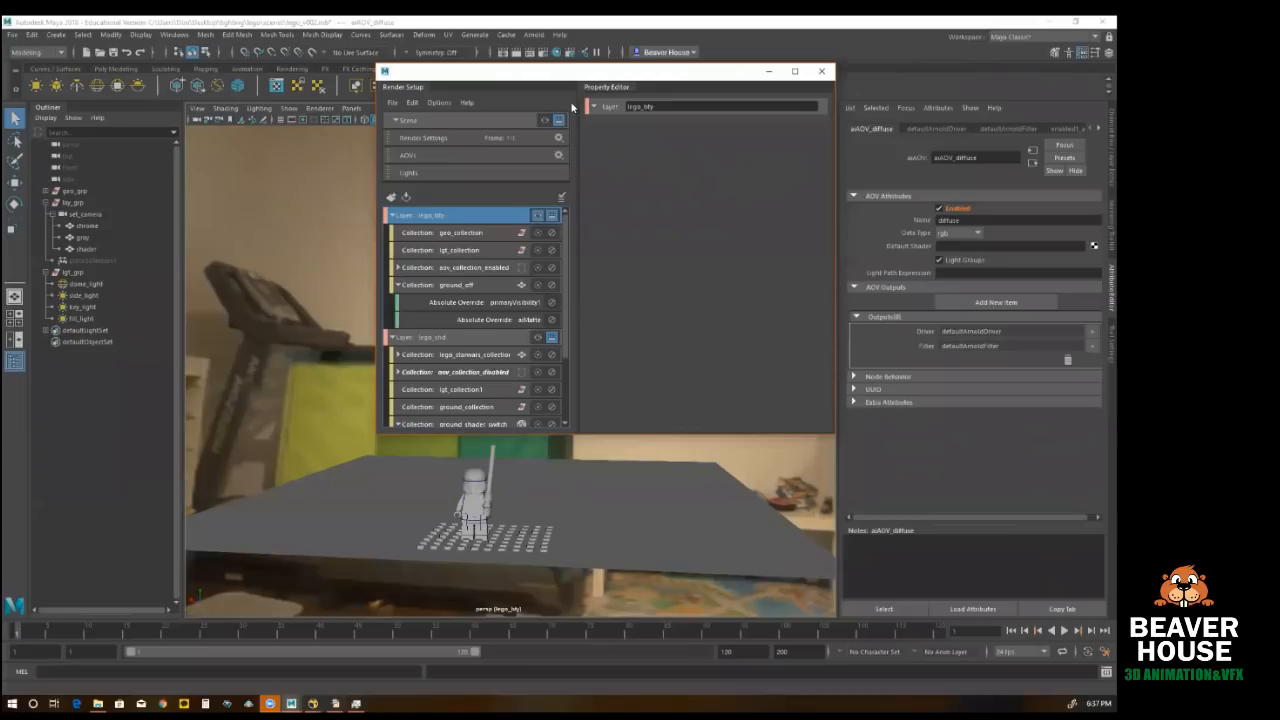
pyautogui.moveTo(560, 72); pyautogui.dragTo(367, 87)
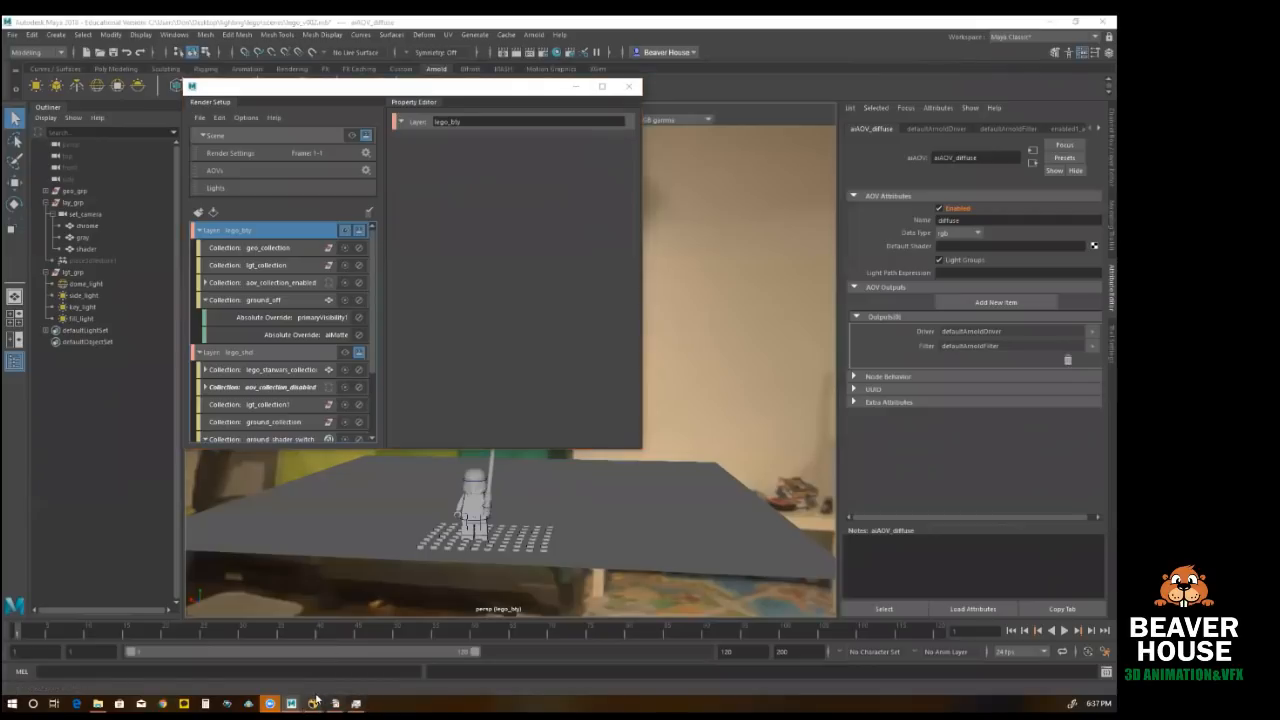
# Step: Switch to Nuke, view the background plate and the Lego figure render in turn, and return to Maya
pyautogui.moveTo(313, 703)
pyautogui.click(368, 660)
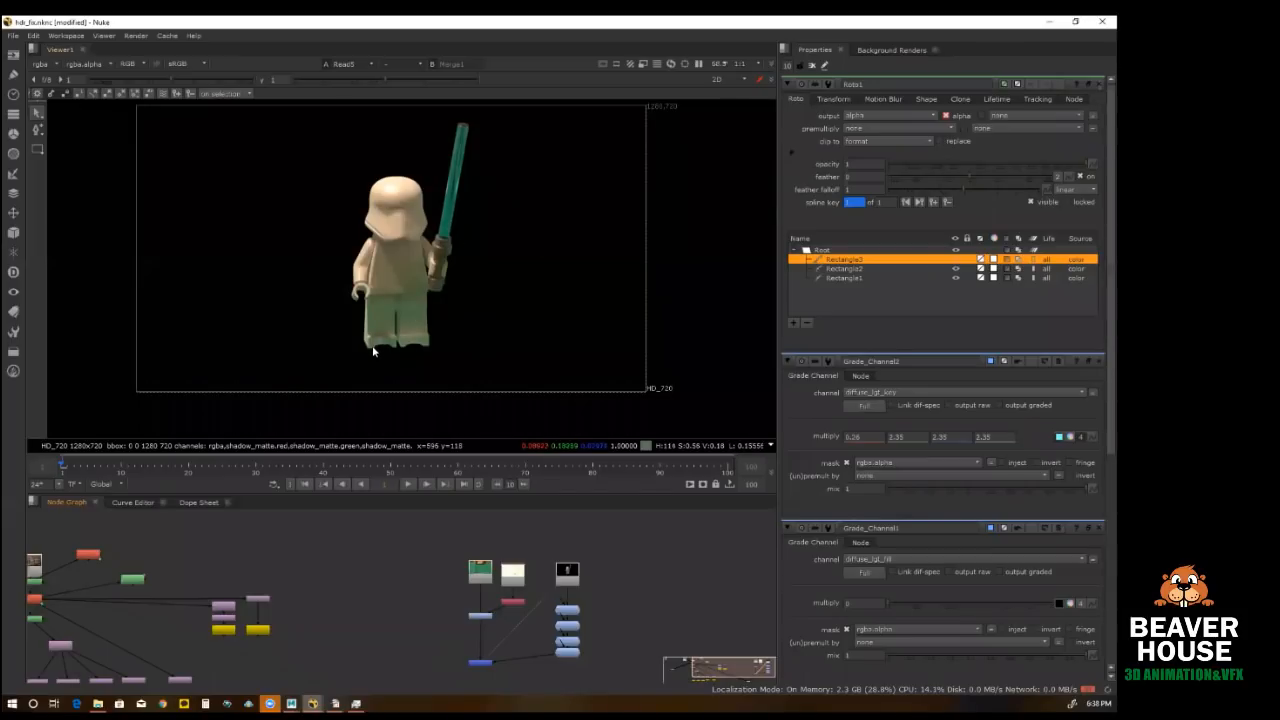
pyautogui.click(481, 577)
pyautogui.press('1')
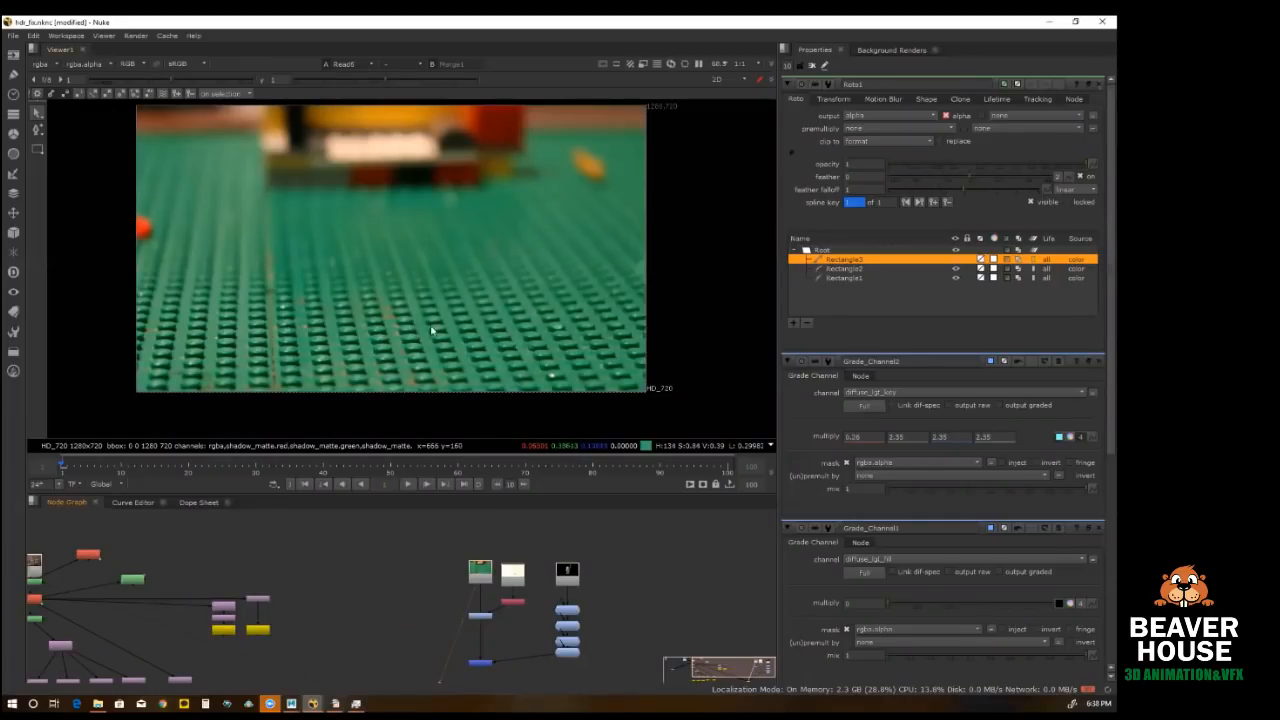
pyautogui.click(568, 573)
pyautogui.press('1')
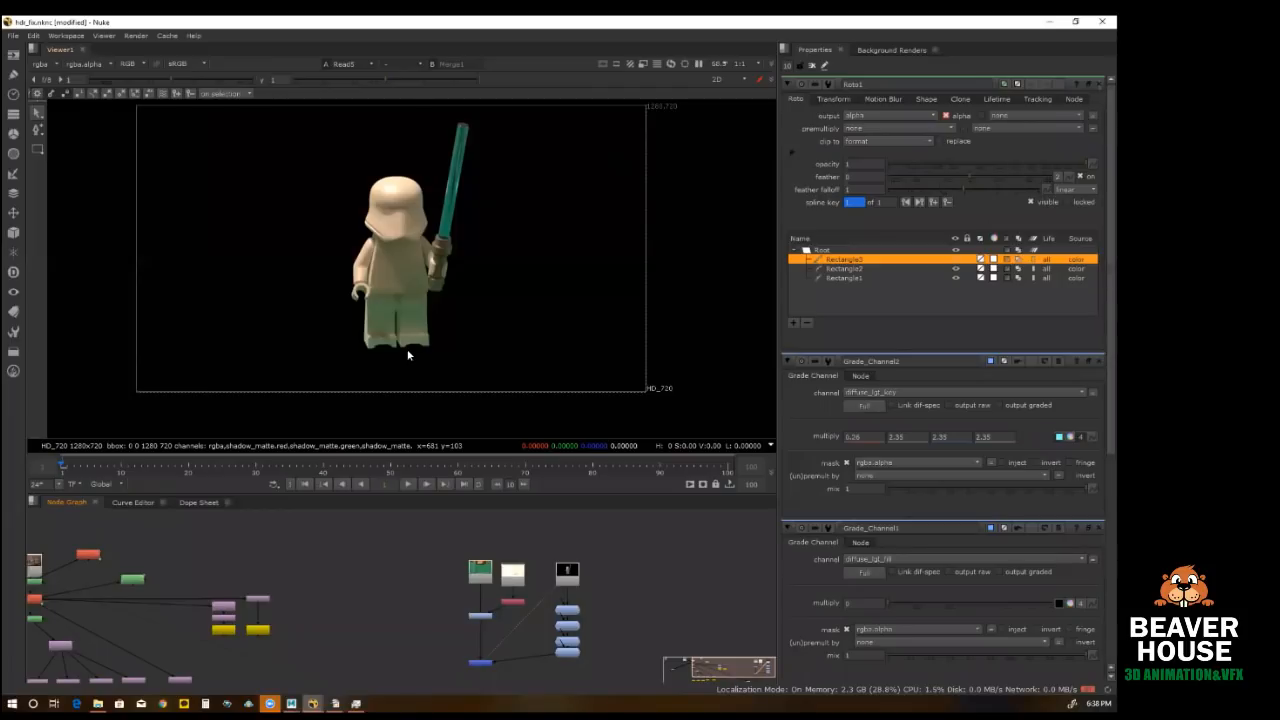
pyautogui.click(1047, 22)
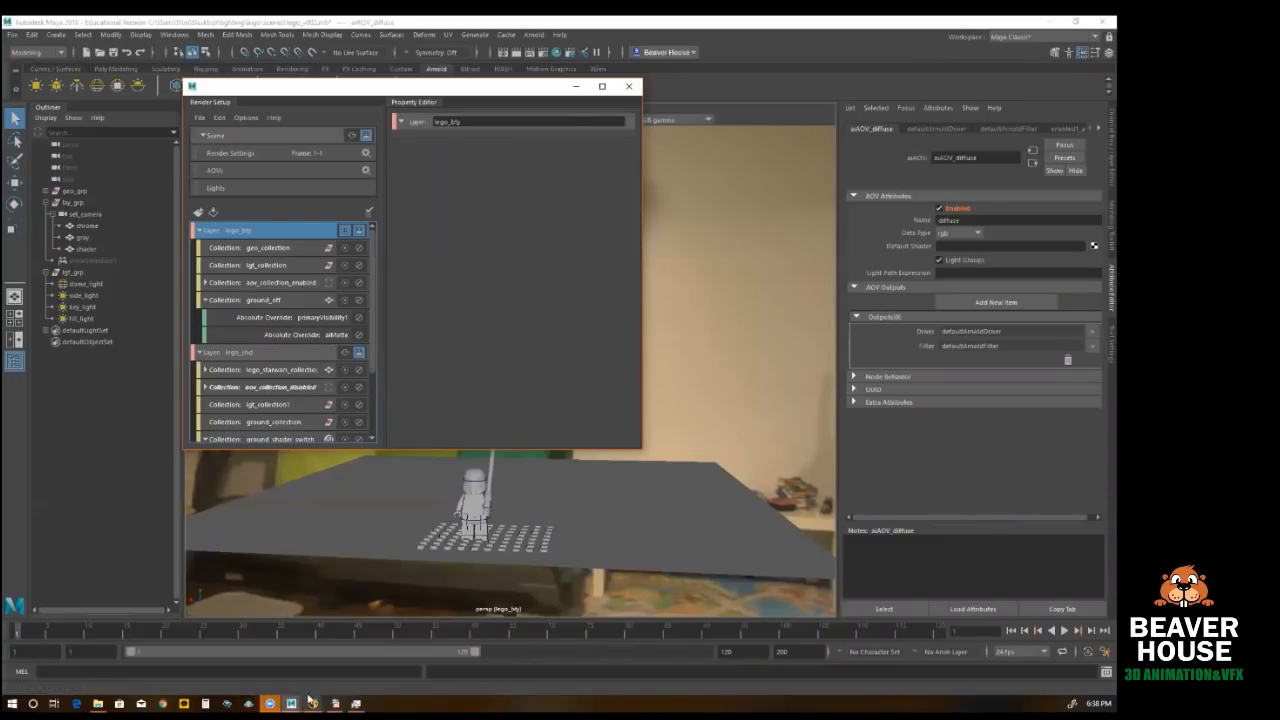
# Step: Switch to Nuke and view the Grade node that applies the shadow matte to the background plate
pyautogui.moveTo(312, 703)
pyautogui.click(370, 650)
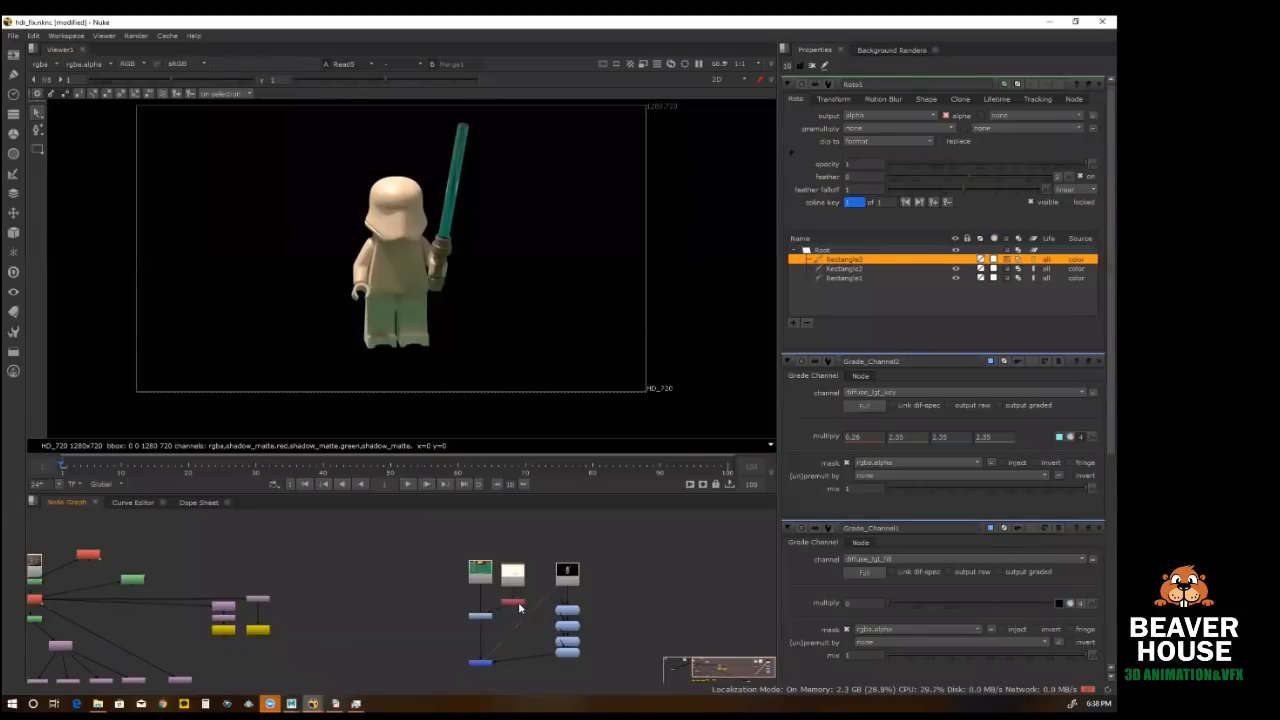
pyautogui.press('1')
pyautogui.click(480, 615)
pyautogui.press('1')
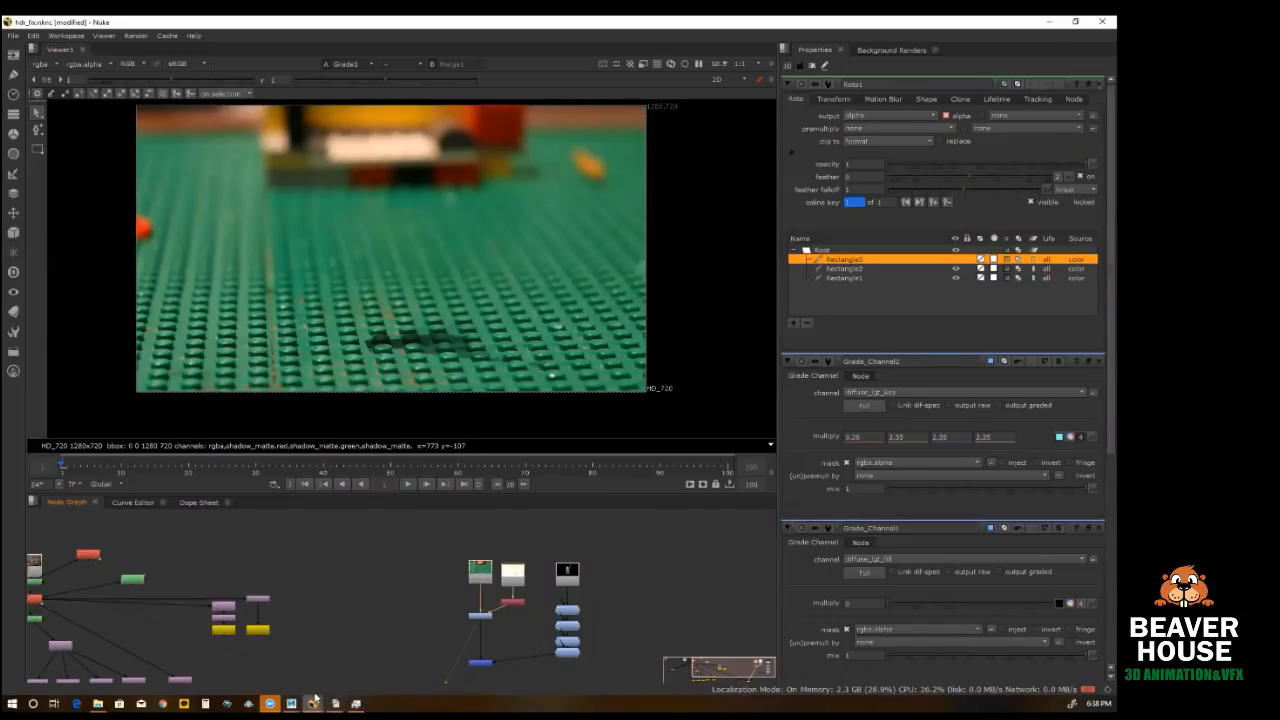
pyautogui.moveTo(313, 700)
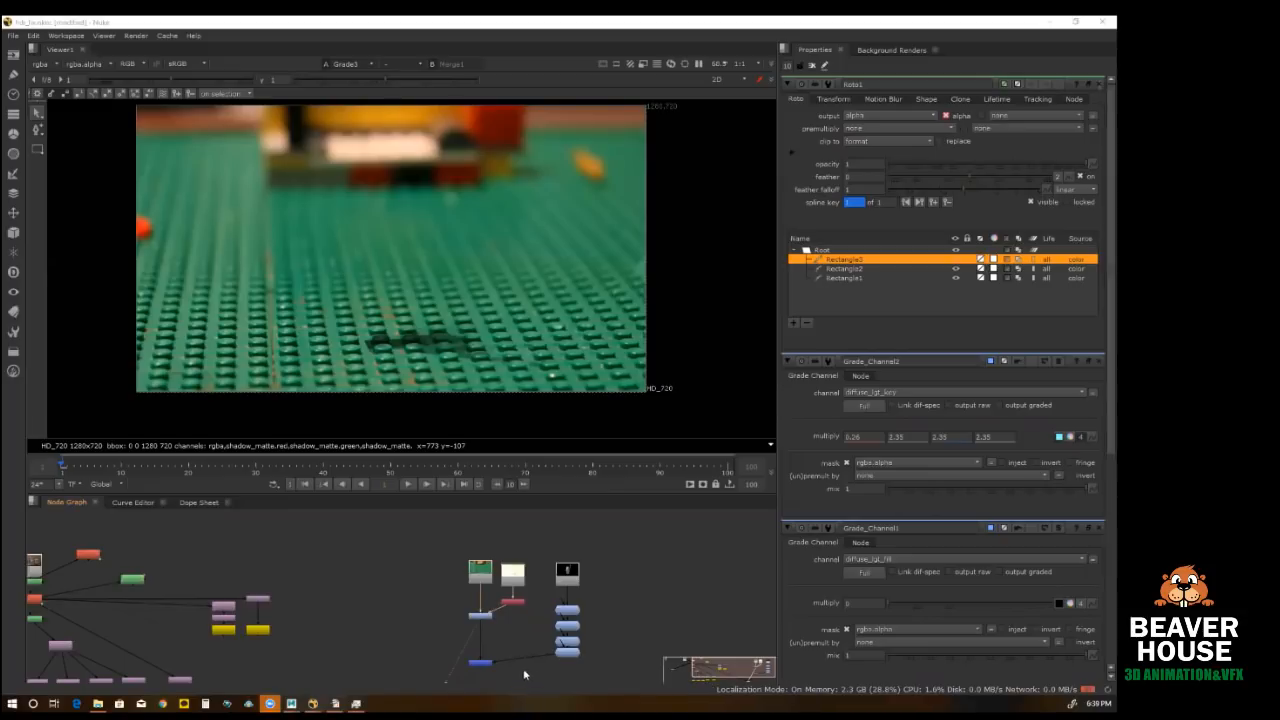
# Step: Disable the four Grade_Channel nodes below the Lego figure render and view that render's Read node
pyautogui.moveTo(541, 598); pyautogui.dragTo(612, 672)
pyautogui.press('d')
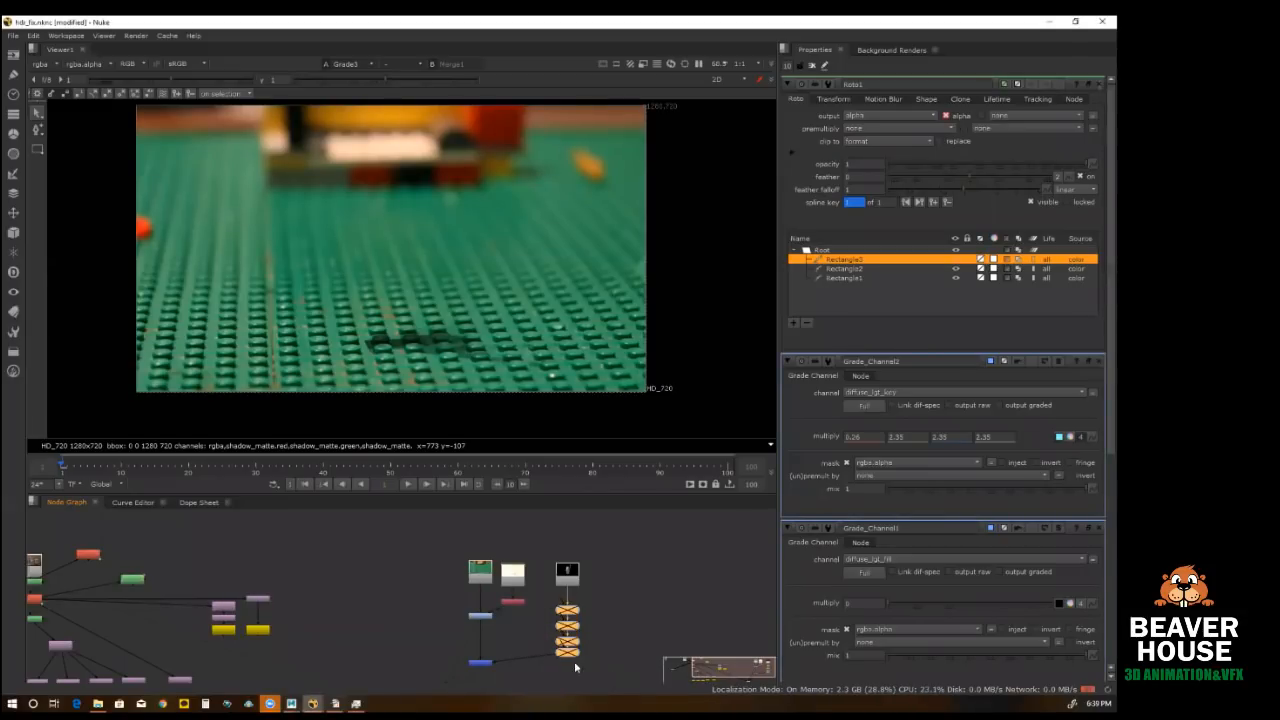
pyautogui.click(570, 578)
pyautogui.press('1')
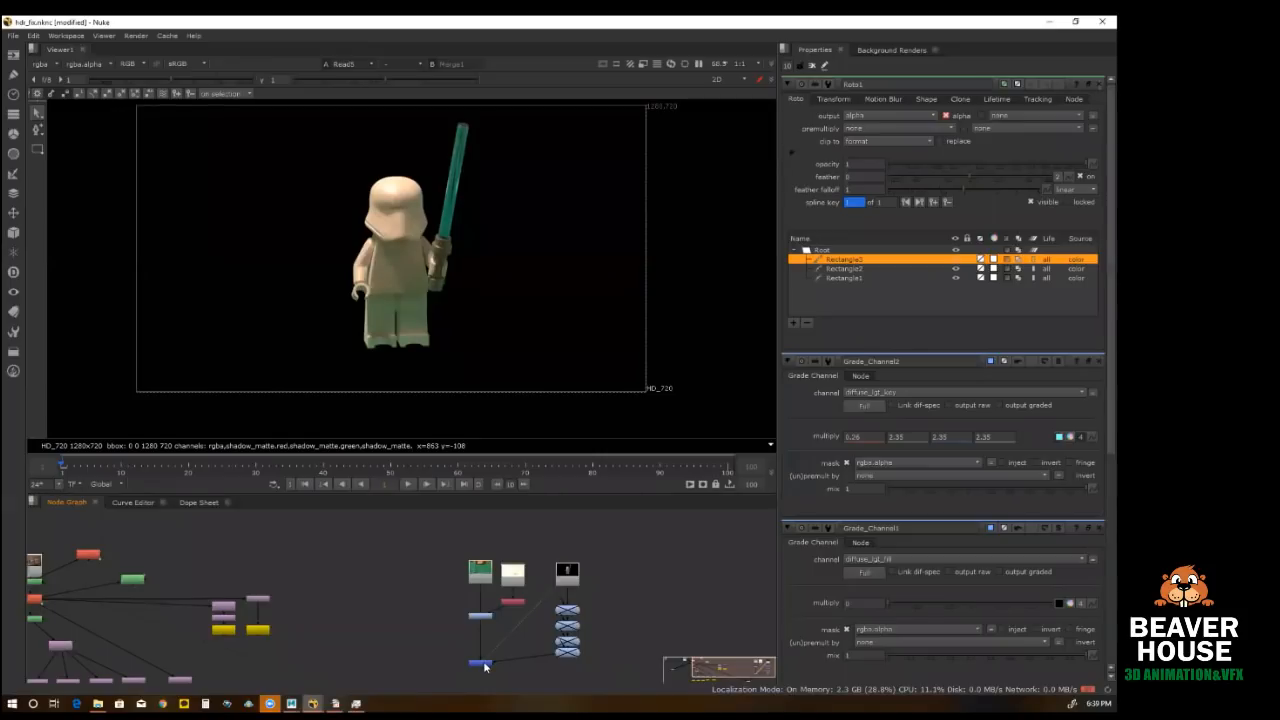
# Step: Move the Merge node slightly higher in the node graph and compare its composite with the figure render, focusing on the feet
pyautogui.moveTo(486, 668); pyautogui.dragTo(486, 647)
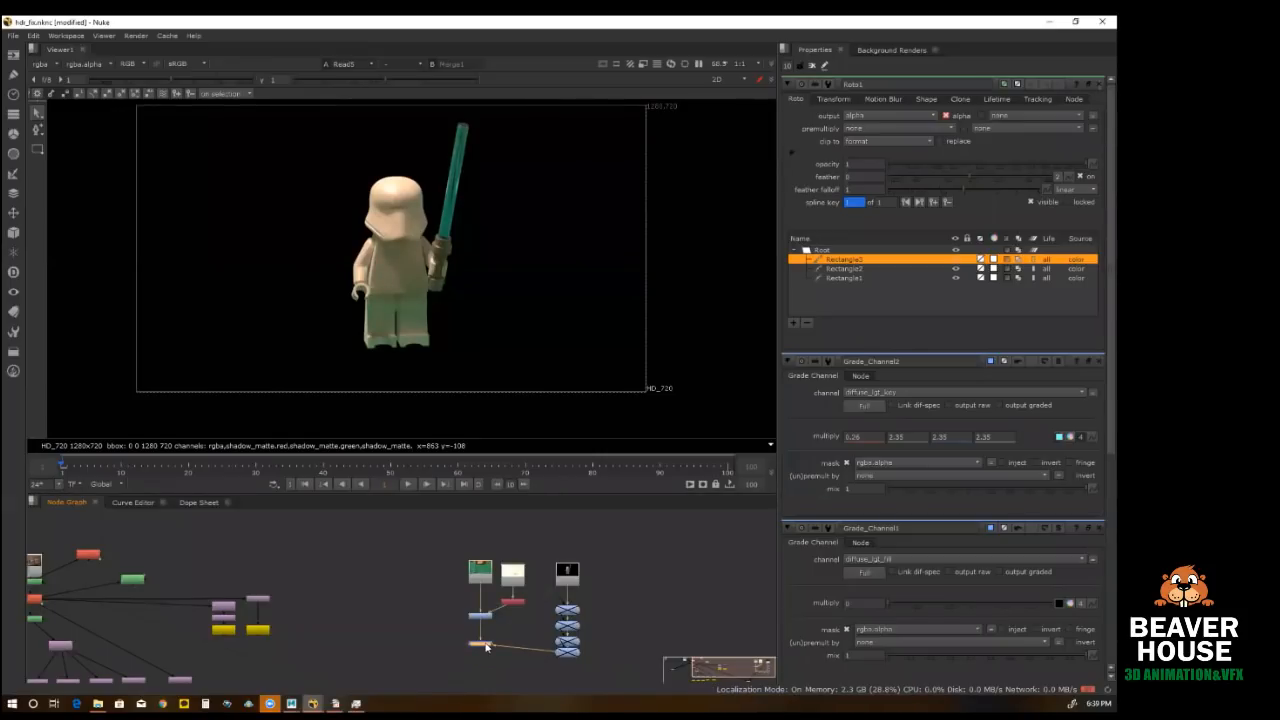
pyautogui.press('1')
pyautogui.click(571, 576)
pyautogui.press('1')
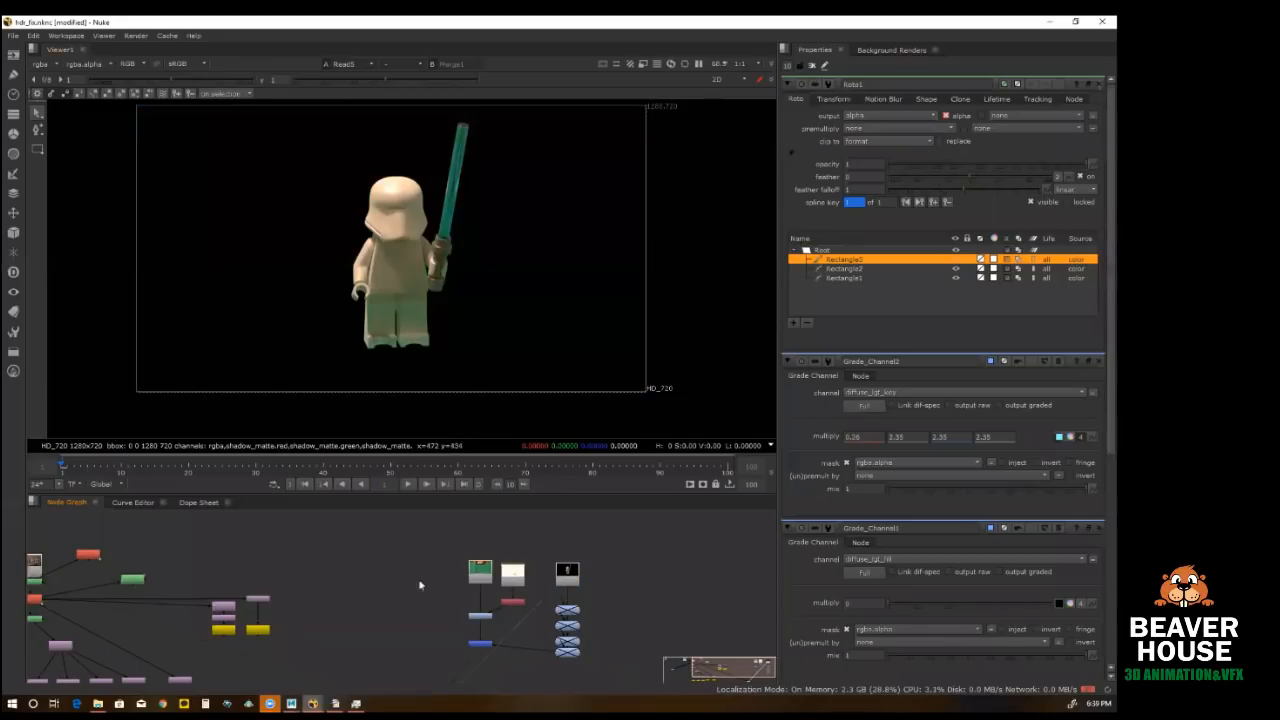
pyautogui.click(482, 644)
pyautogui.press('1')
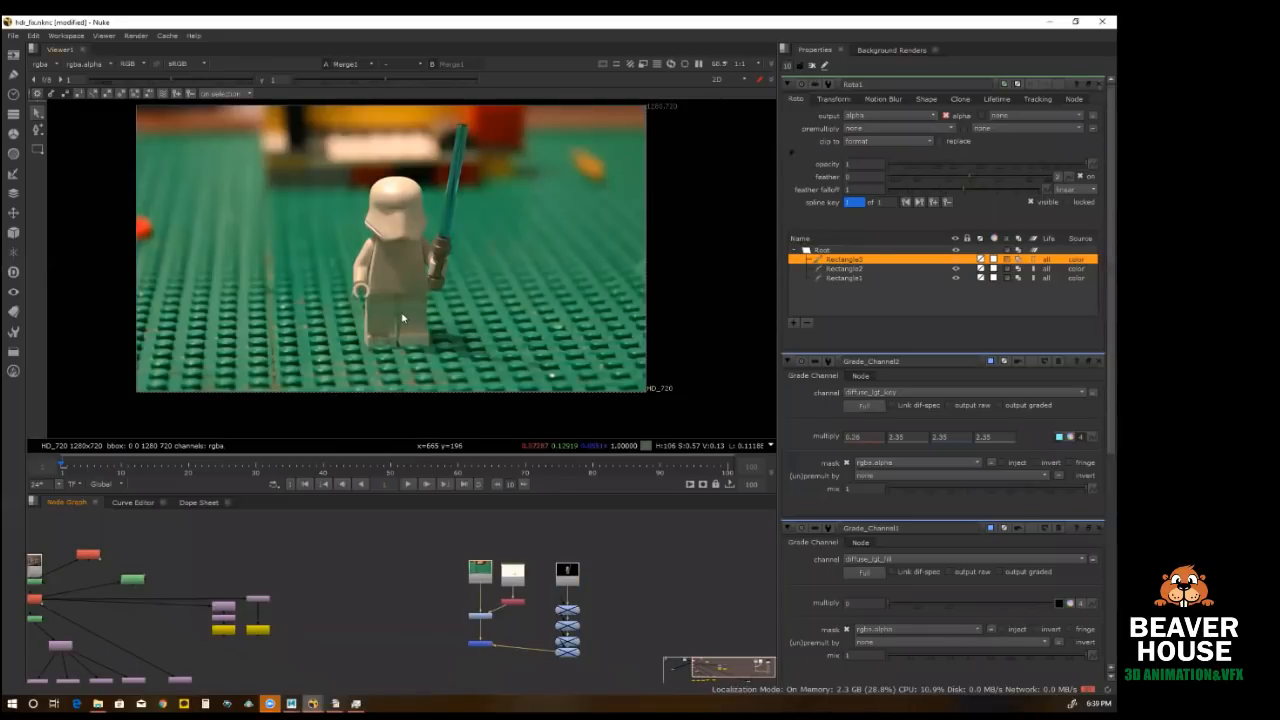
pyautogui.scroll(5, 392, 345)
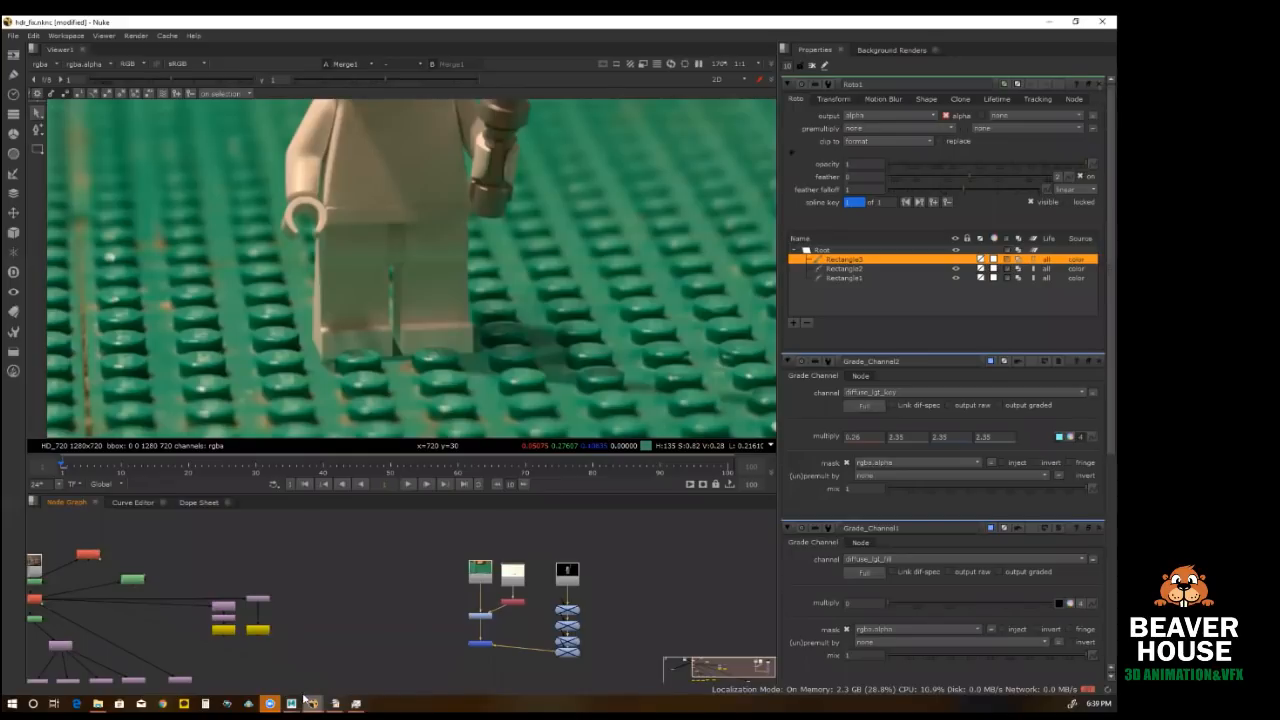
# Step: Switch to Maya, select the lego_ground plane, and inspect the plate.jpg texture of the projection material in Hypershade
pyautogui.click(358, 645)
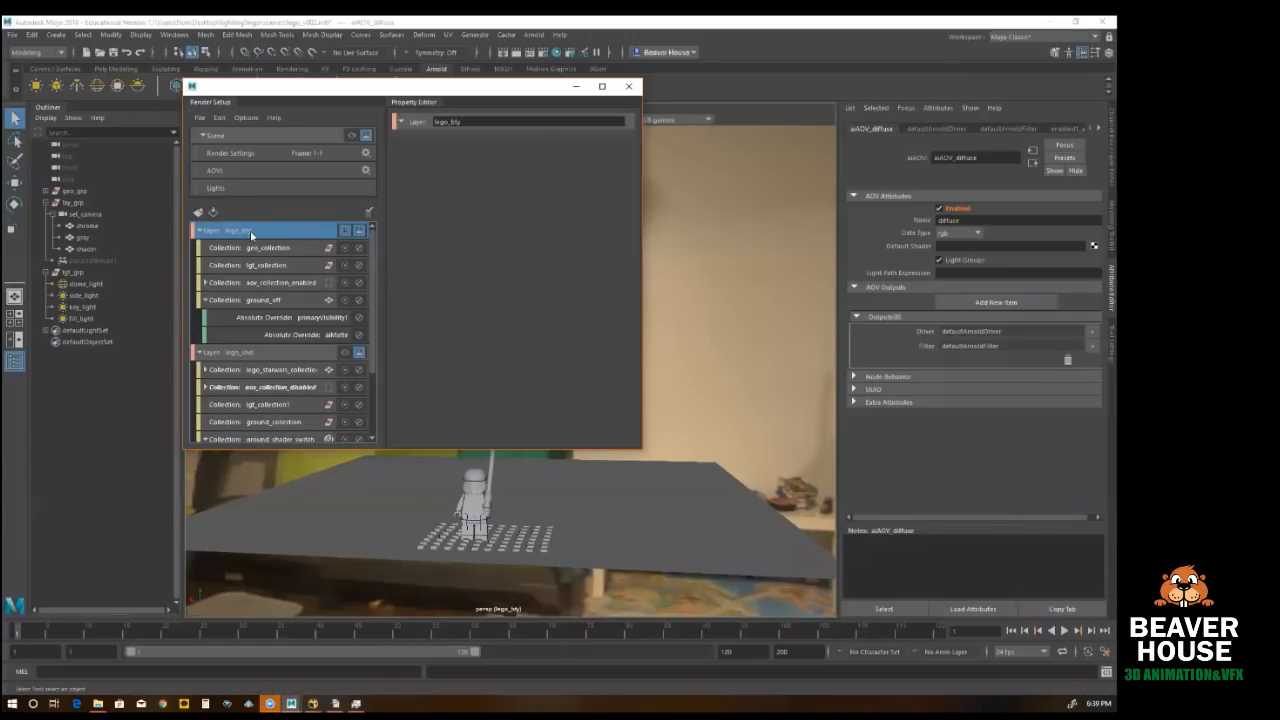
pyautogui.click(558, 492)
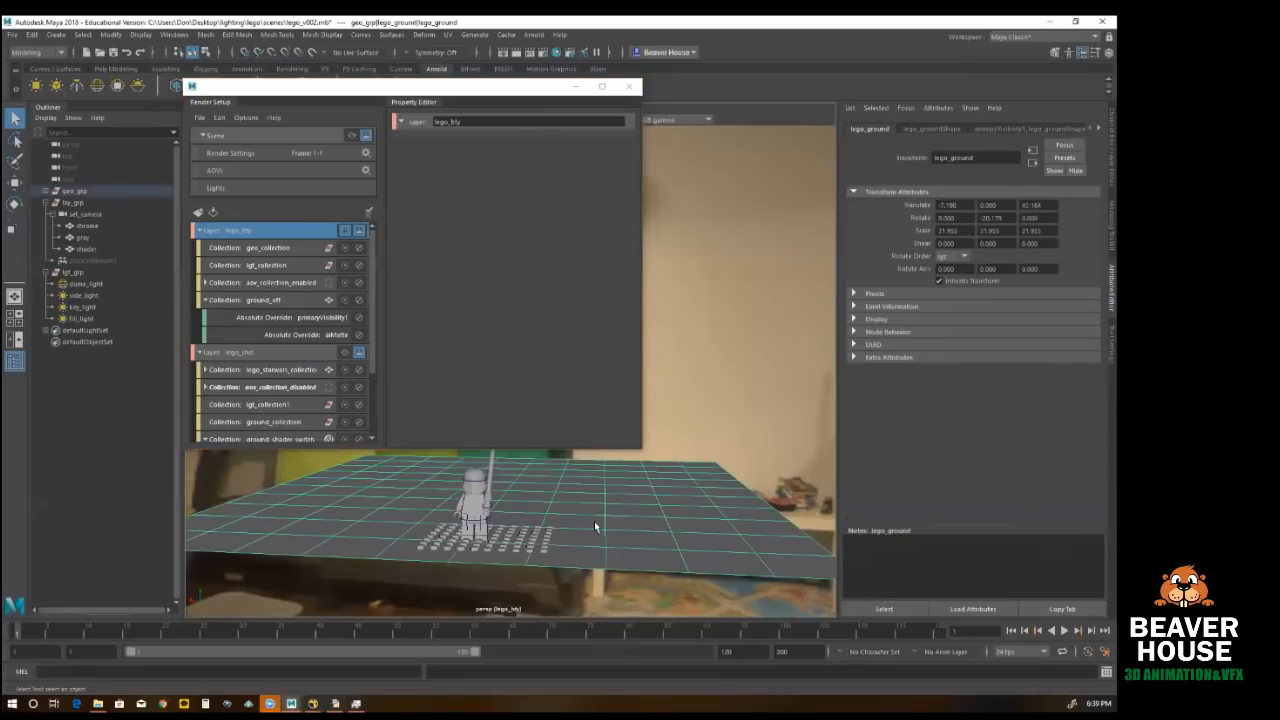
pyautogui.click(557, 52)
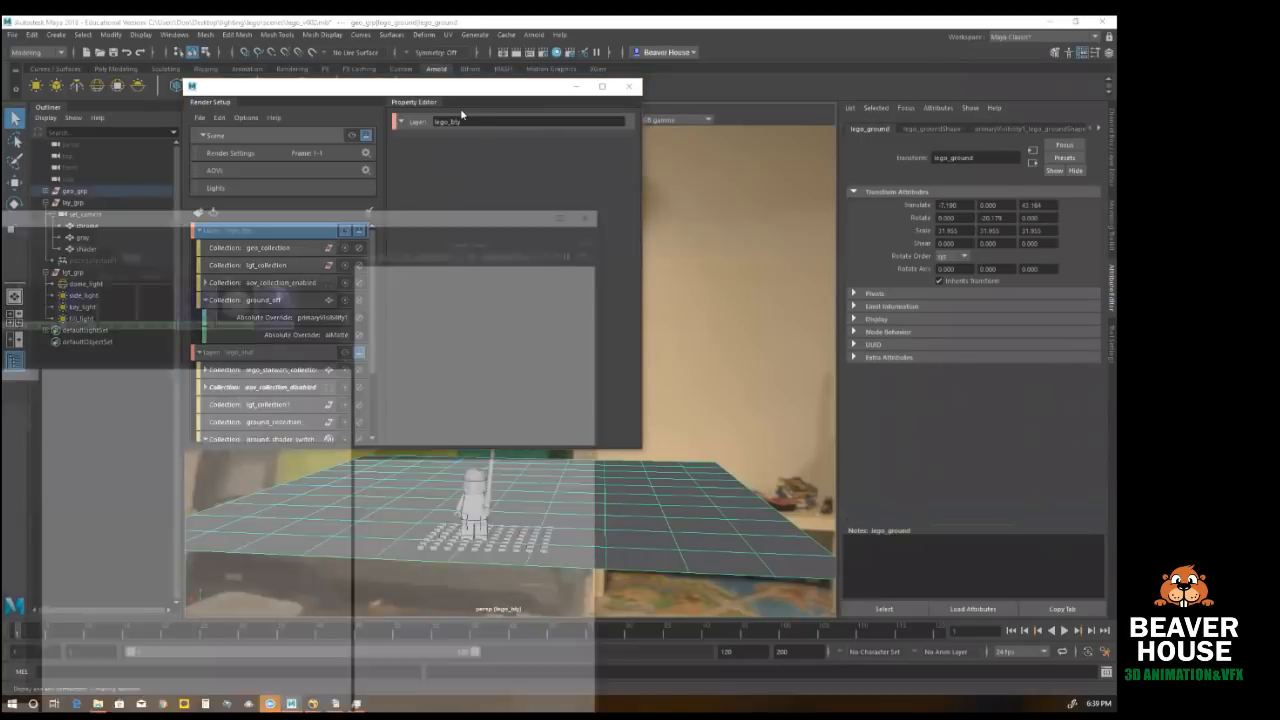
pyautogui.click(386, 294)
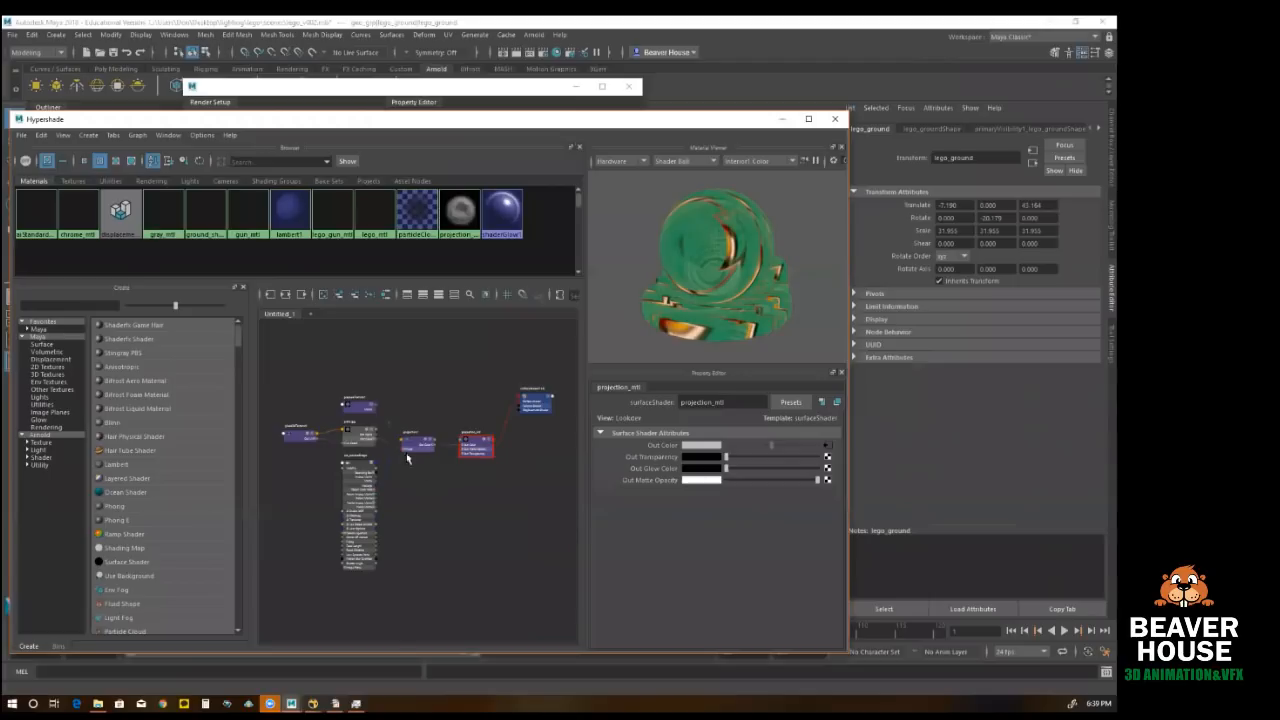
pyautogui.scroll(3, 338, 430)
pyautogui.click(385, 440)
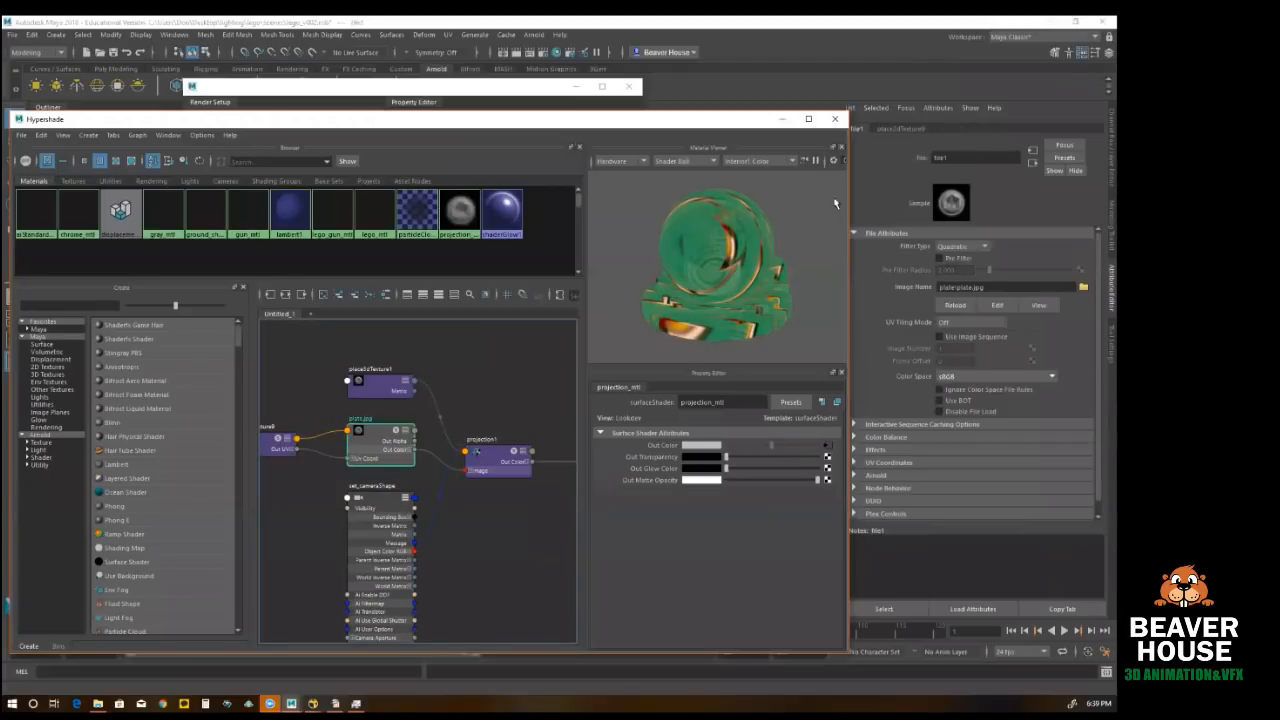
pyautogui.click(457, 397)
pyautogui.click(367, 432)
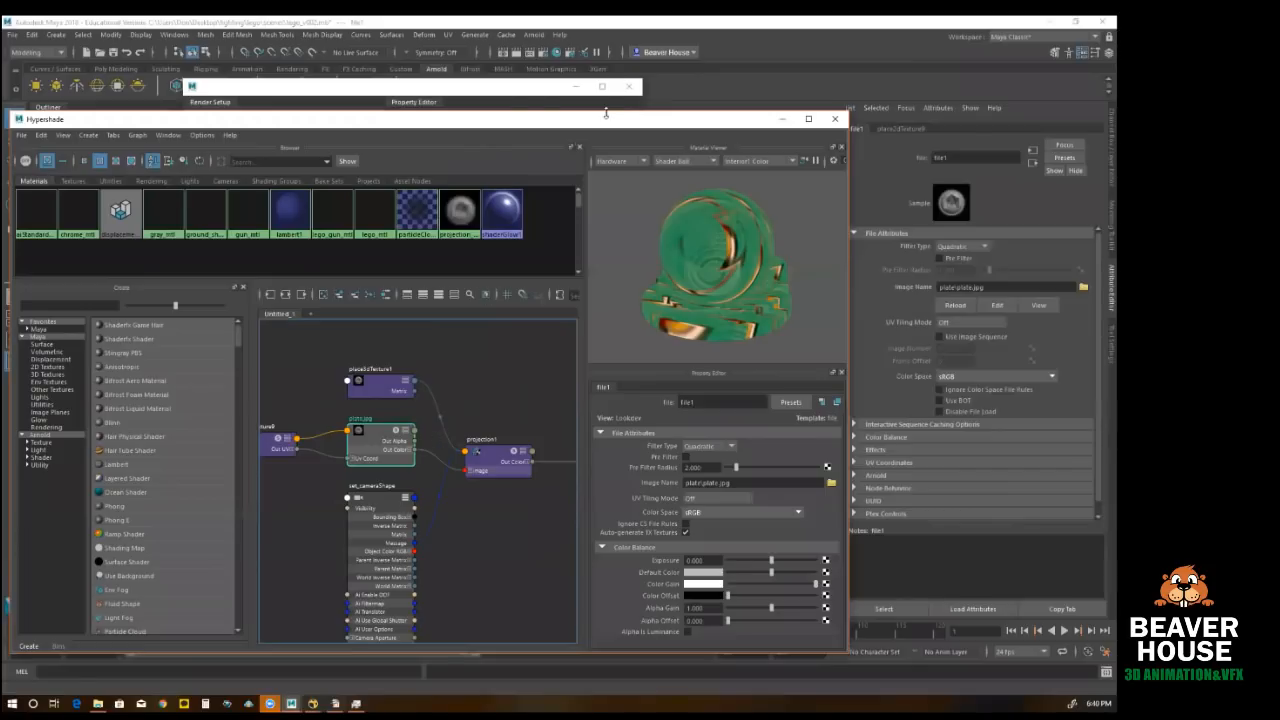
# Step: Move the Hypershade aside, check the composite in Nuke, and return to Maya
pyautogui.moveTo(608, 128); pyautogui.dragTo(970, 405)
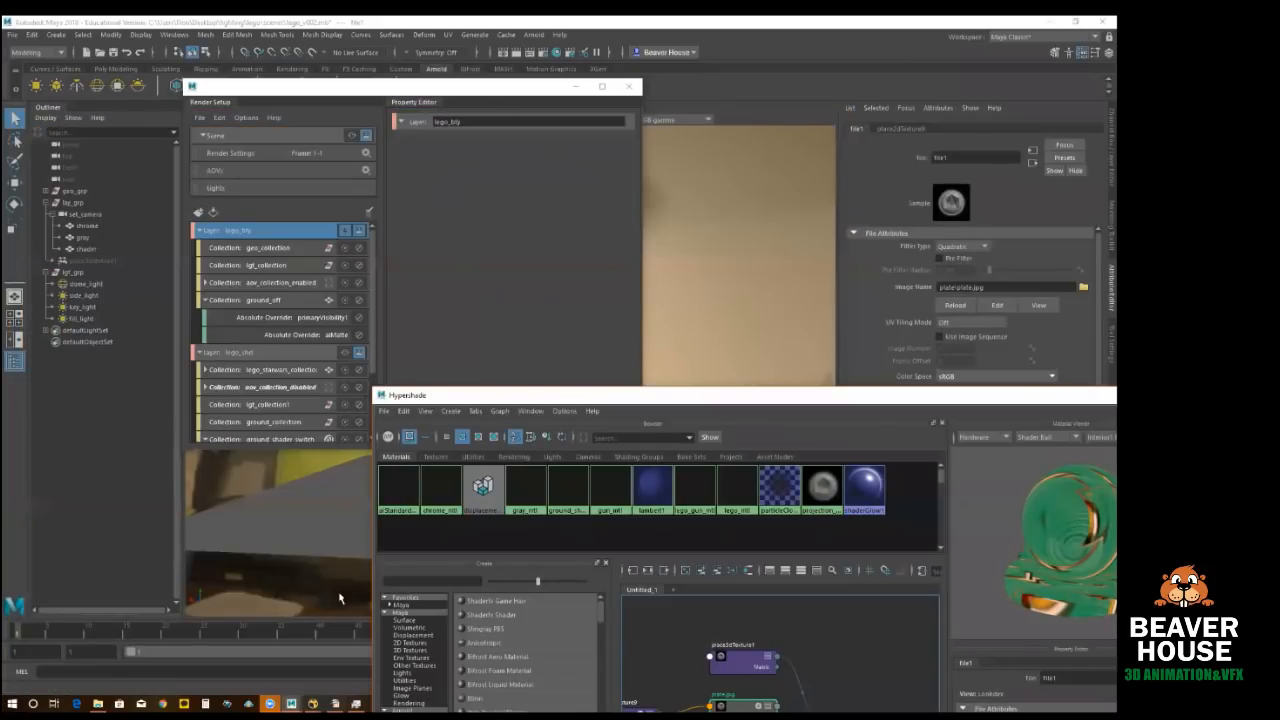
pyautogui.click(313, 704)
pyautogui.click(348, 661)
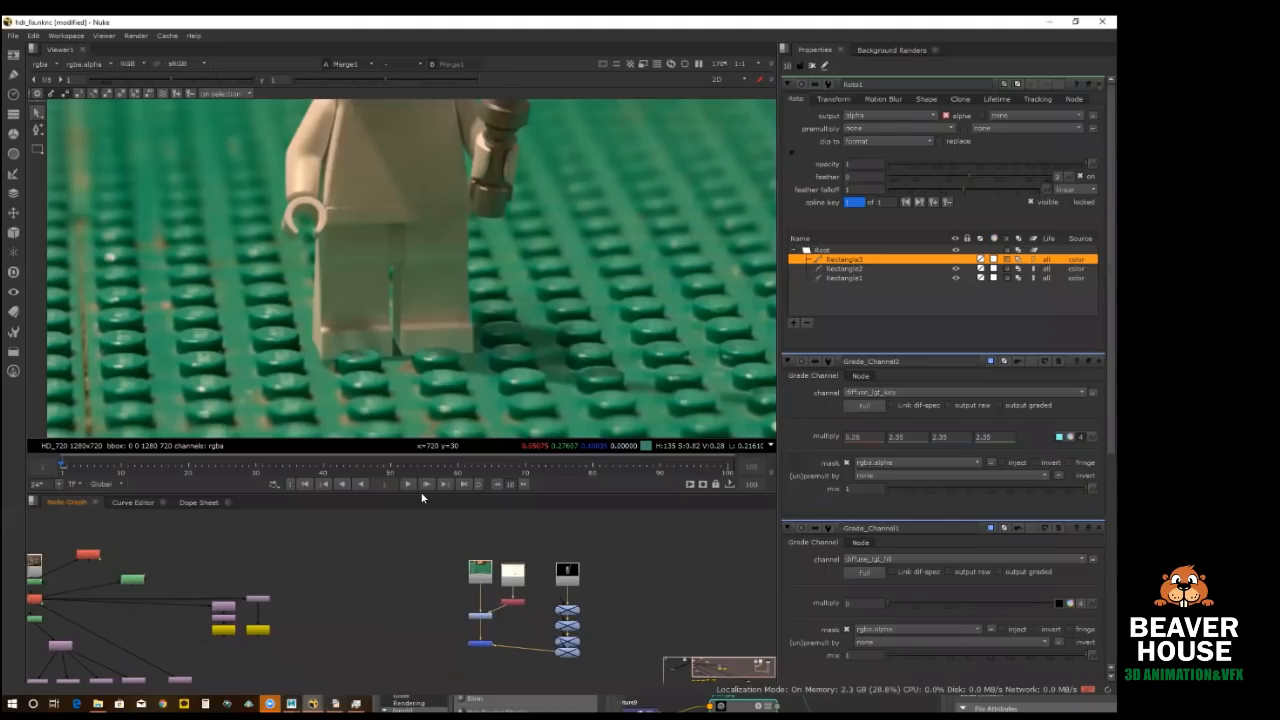
pyautogui.click(1051, 21)
# Step: Minimize the Hypershade and Render Setup windows and select dome_light in the scene
pyautogui.moveTo(740, 396); pyautogui.dragTo(460, 69)
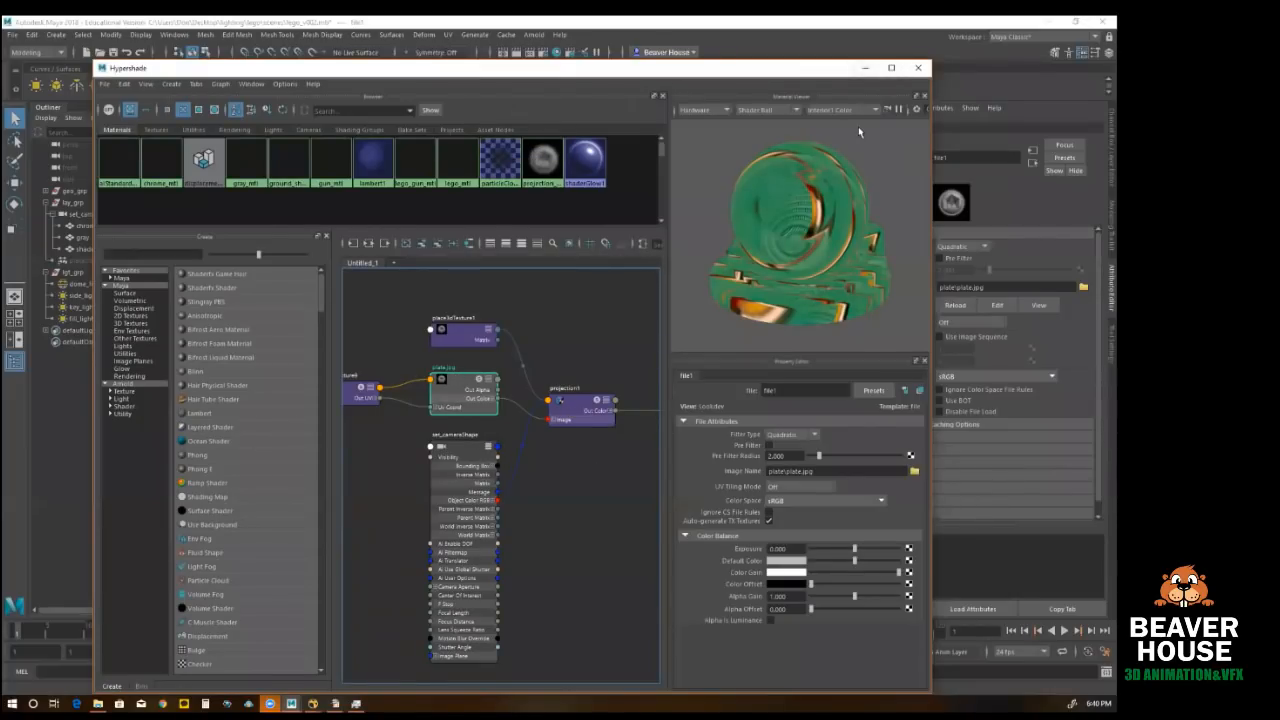
pyautogui.click(862, 68)
pyautogui.click(575, 86)
pyautogui.click(612, 390)
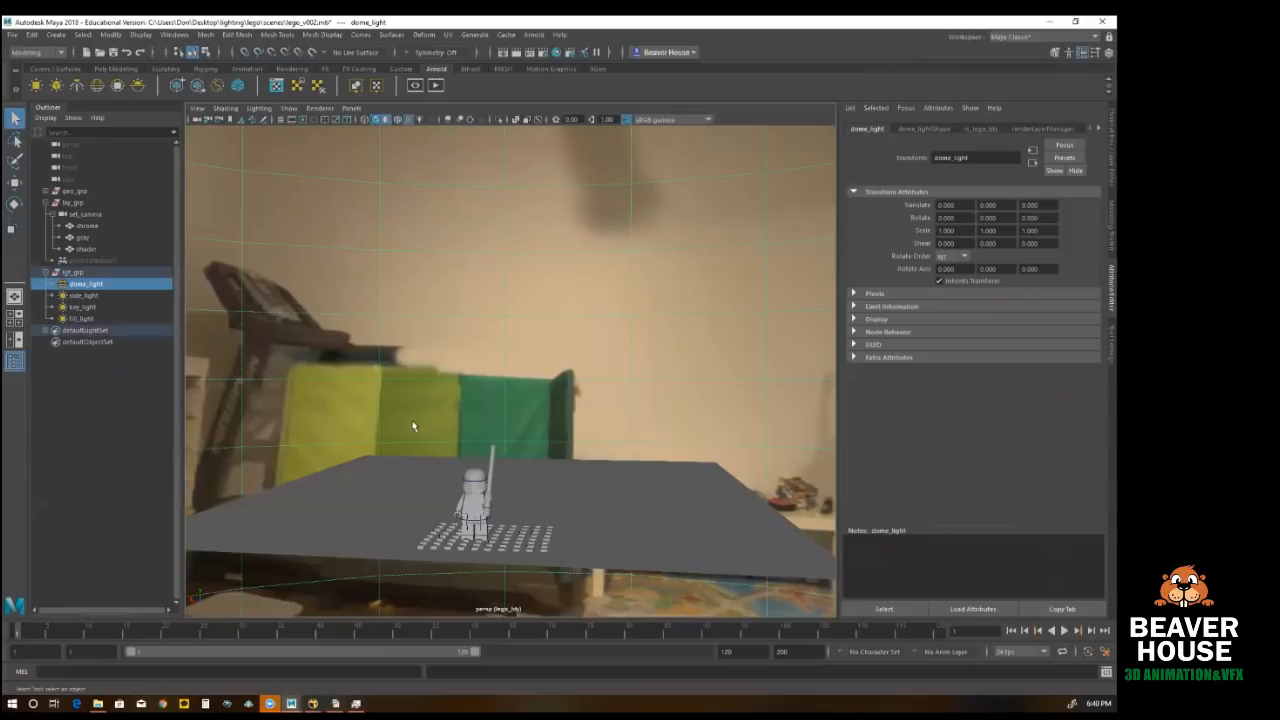
# Step: Turn off the default material in the perspective view and examine the plate projected onto the ground
pyautogui.keyDown('alt'); pyautogui.moveTo(412, 421); pyautogui.dragTo(411, 456); pyautogui.keyUp('alt')
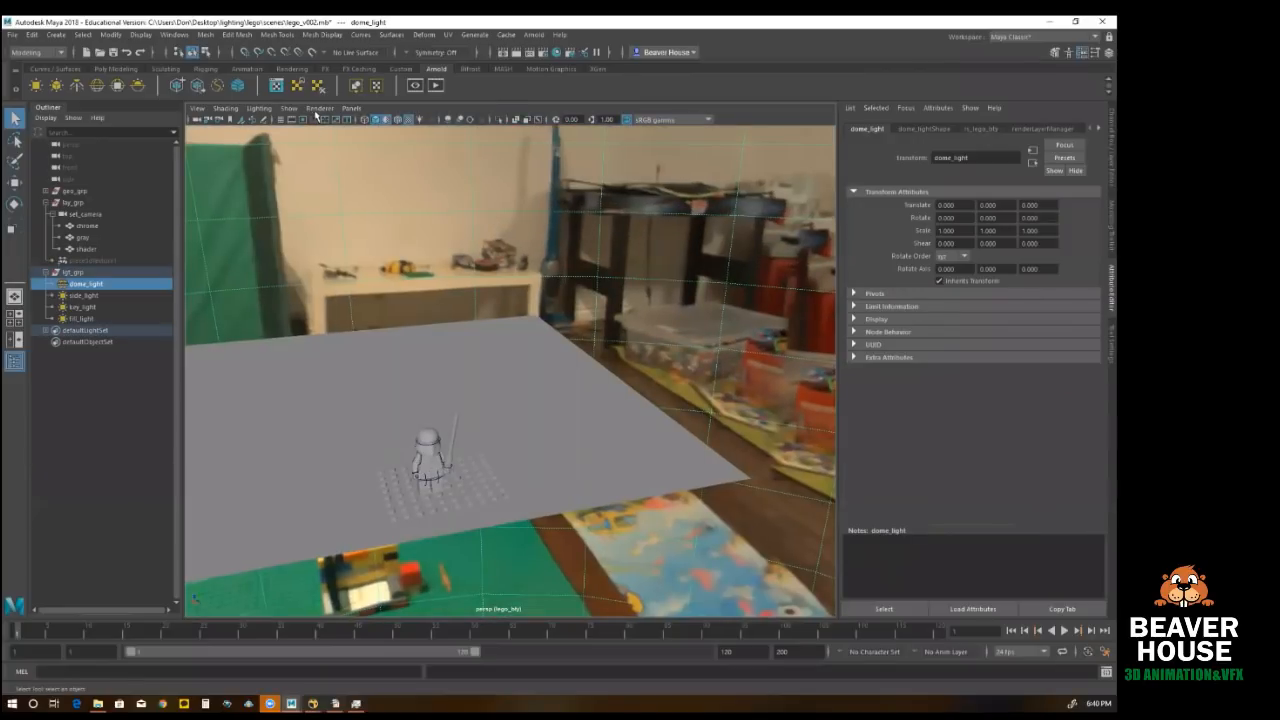
pyautogui.click(226, 108)
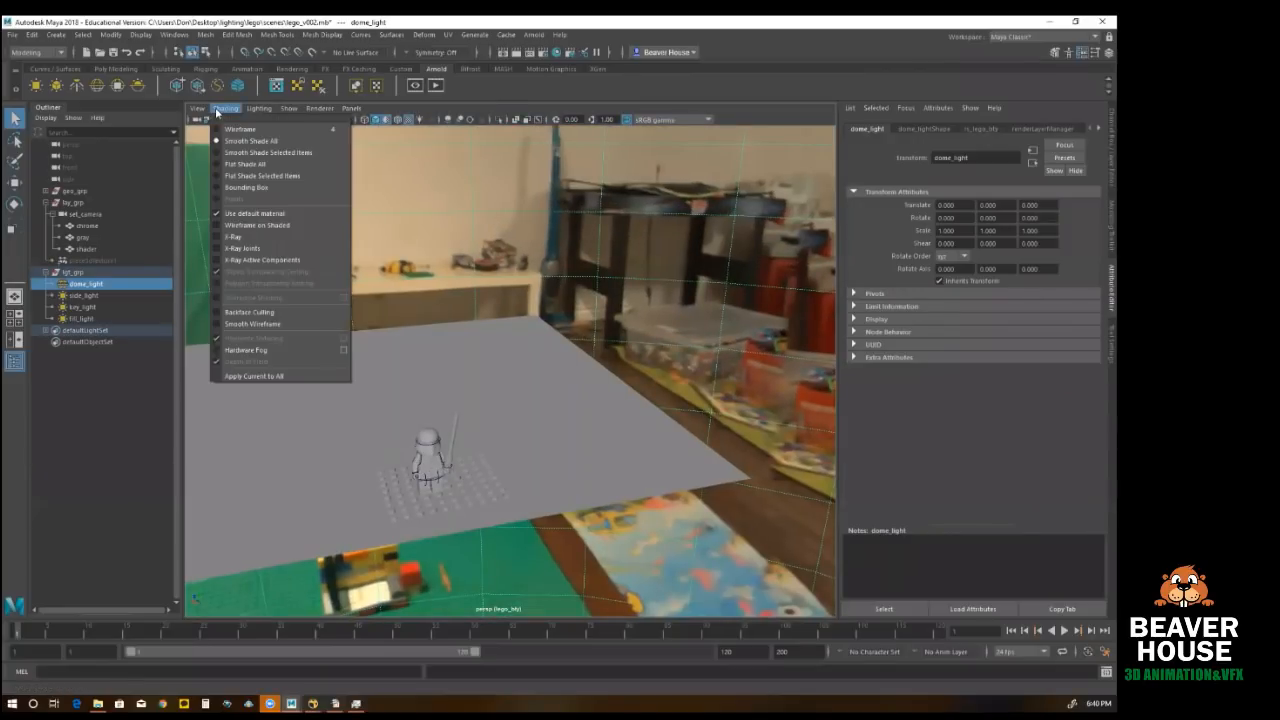
pyautogui.click(252, 213)
pyautogui.keyDown('alt'); pyautogui.moveTo(452, 524); pyautogui.dragTo(626, 572); pyautogui.keyUp('alt')
pyautogui.keyDown('alt'); pyautogui.moveTo(626, 572); pyautogui.dragTo(702, 574, button='right'); pyautogui.keyUp('alt')
pyautogui.keyDown('alt'); pyautogui.moveTo(566, 566); pyautogui.dragTo(563, 457, button='middle'); pyautogui.keyUp('alt')
pyautogui.keyDown('alt'); pyautogui.moveTo(563, 457); pyautogui.dragTo(508, 436); pyautogui.keyUp('alt')
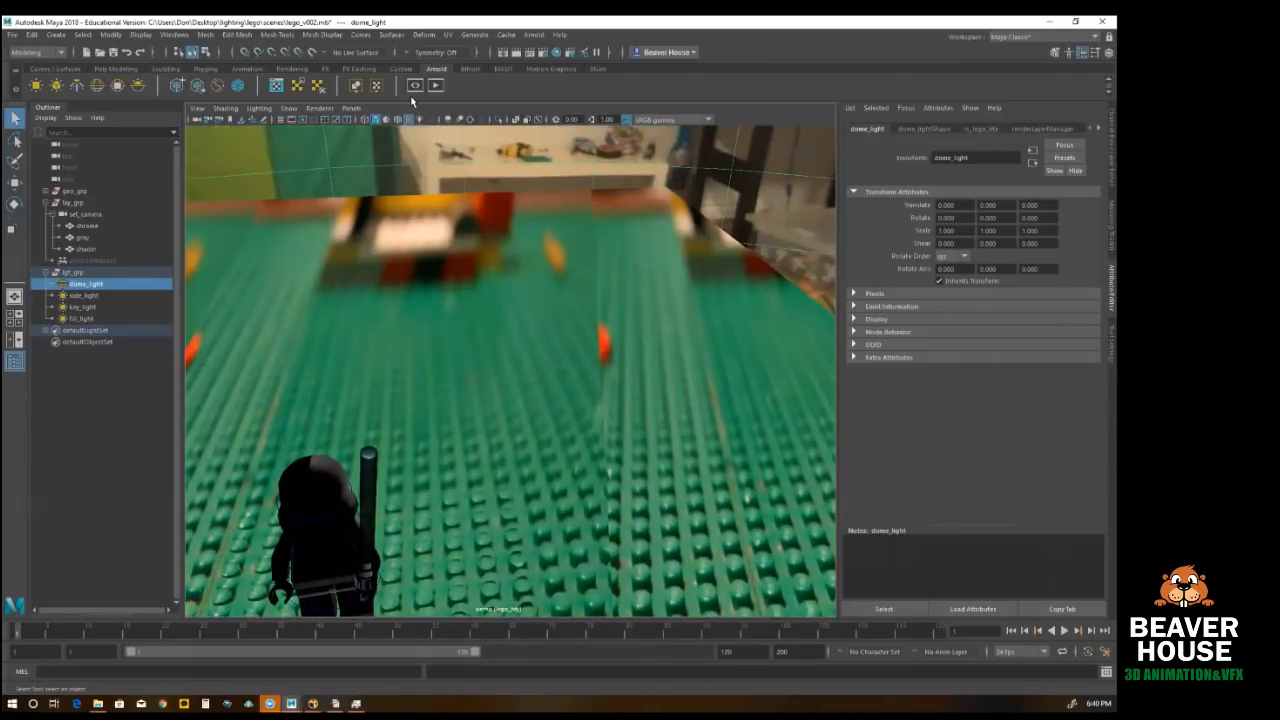
# Step: Look through set_camera and select the lego_buttons geometry around the figure's feet
pyautogui.click(351, 107)
pyautogui.moveTo(405, 120)
pyautogui.click(498, 133)
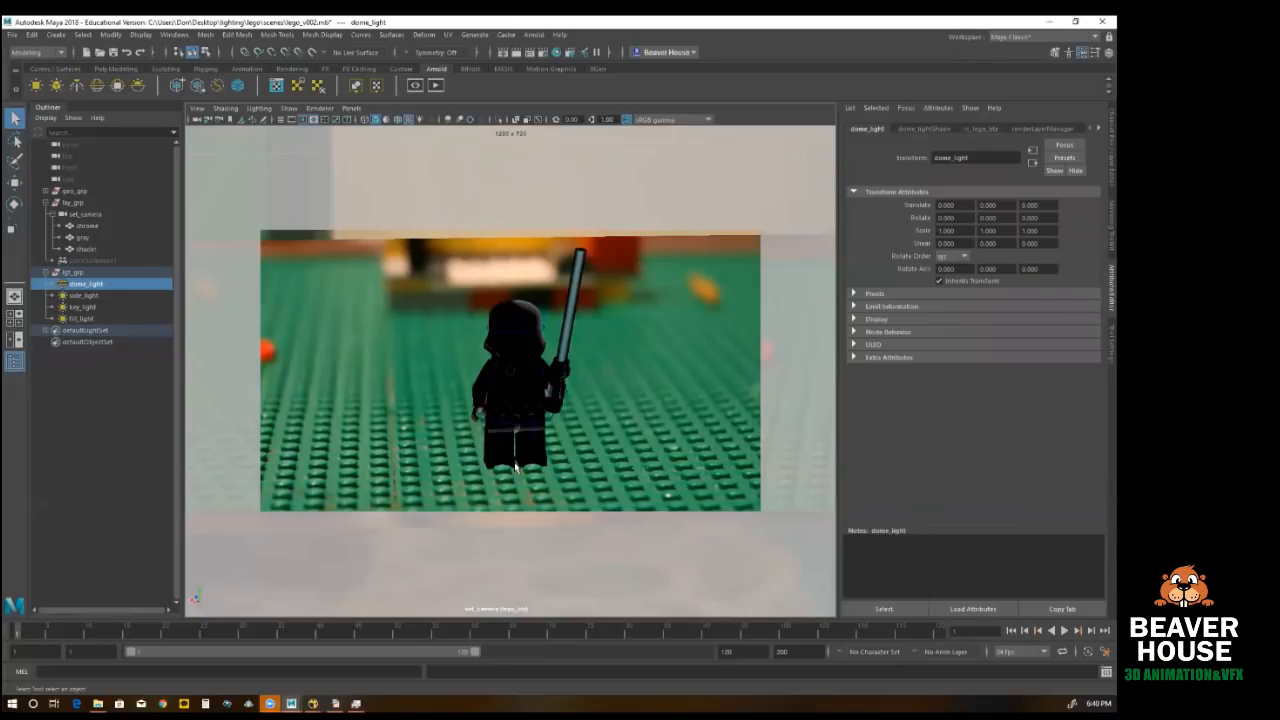
pyautogui.click(434, 478)
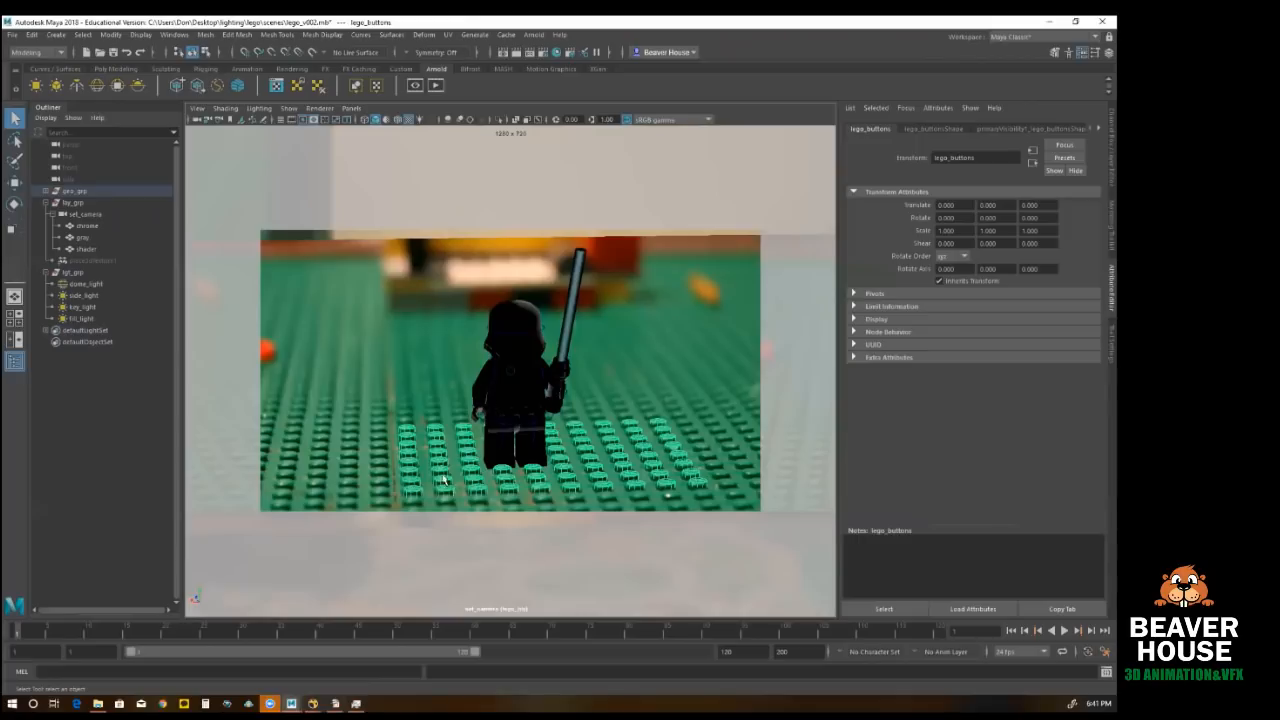
# Step: Switch to Nuke and view the whole composite of the Lego figure on the green baseplate
pyautogui.moveTo(313, 703)
pyautogui.click(362, 648)
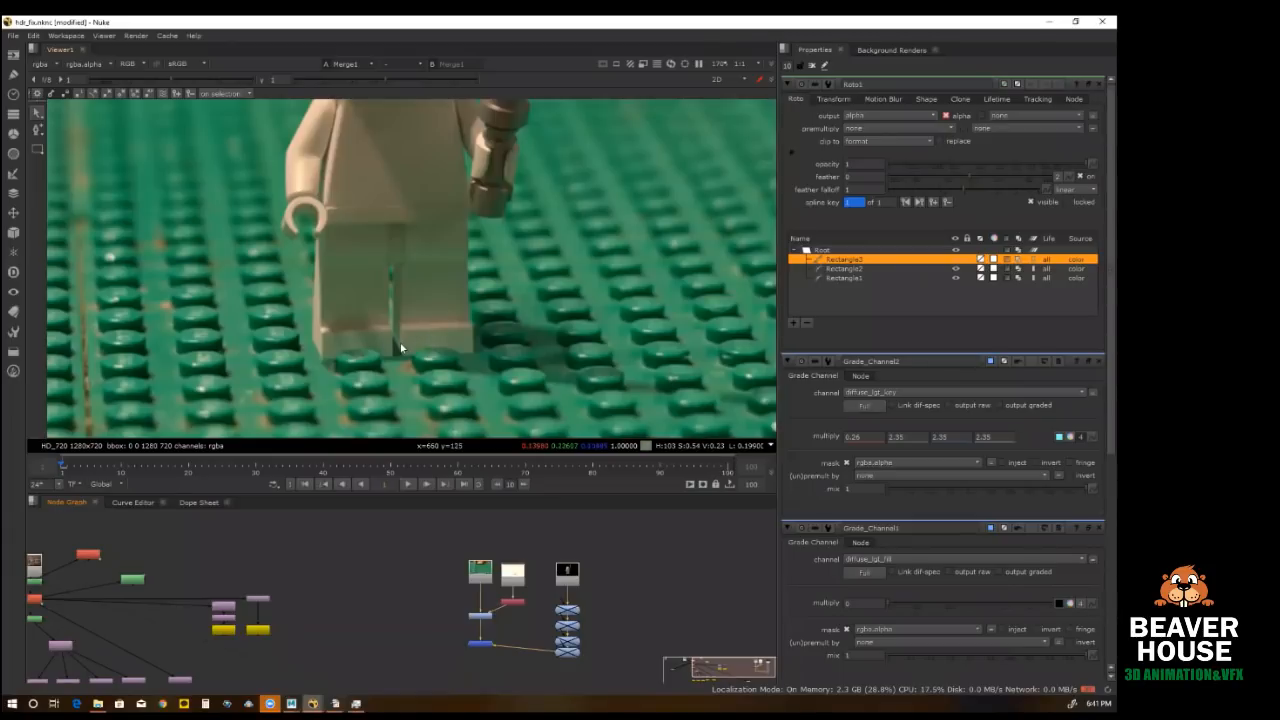
pyautogui.scroll(-4, 378, 333)
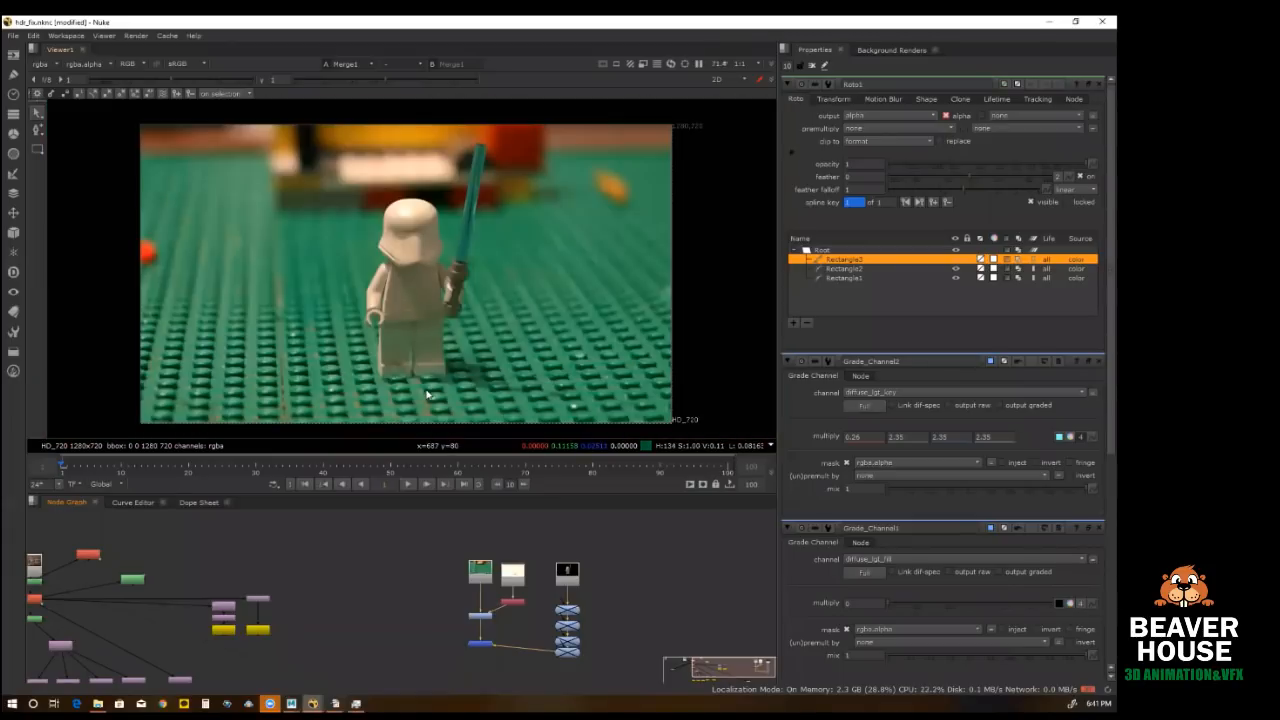
pyautogui.scroll(1, 379, 317)
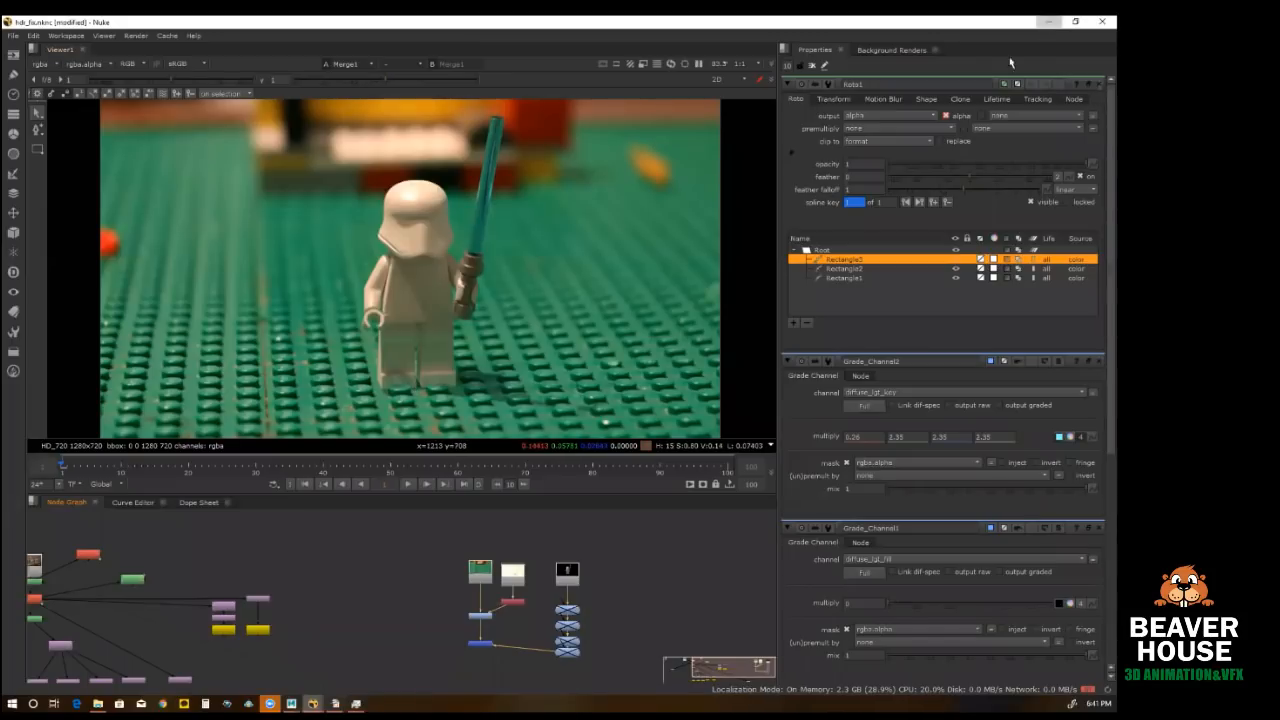
# Step: Switch from Nuke to Maya and rotate the figure's right_arm_ctrl to about 15 degrees in X
pyautogui.click(1048, 21)
pyautogui.click(494, 381)
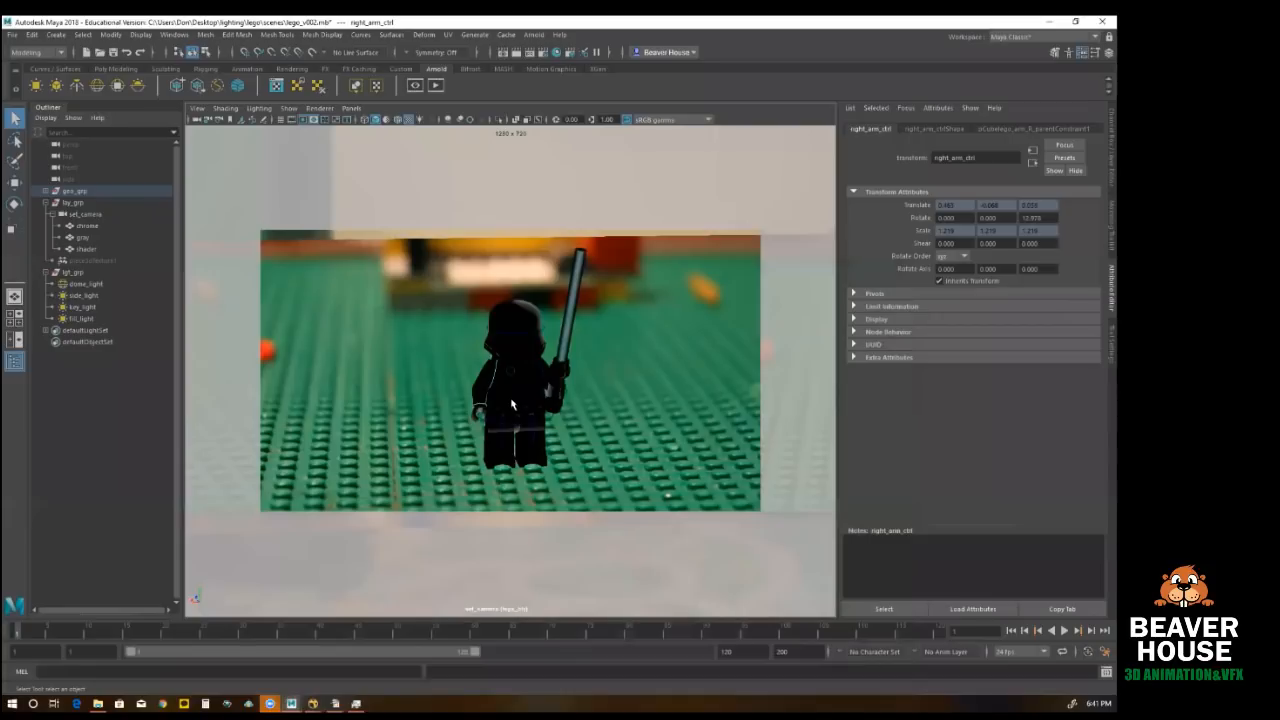
pyautogui.press('e')
pyautogui.moveTo(499, 400); pyautogui.dragTo(502, 391)
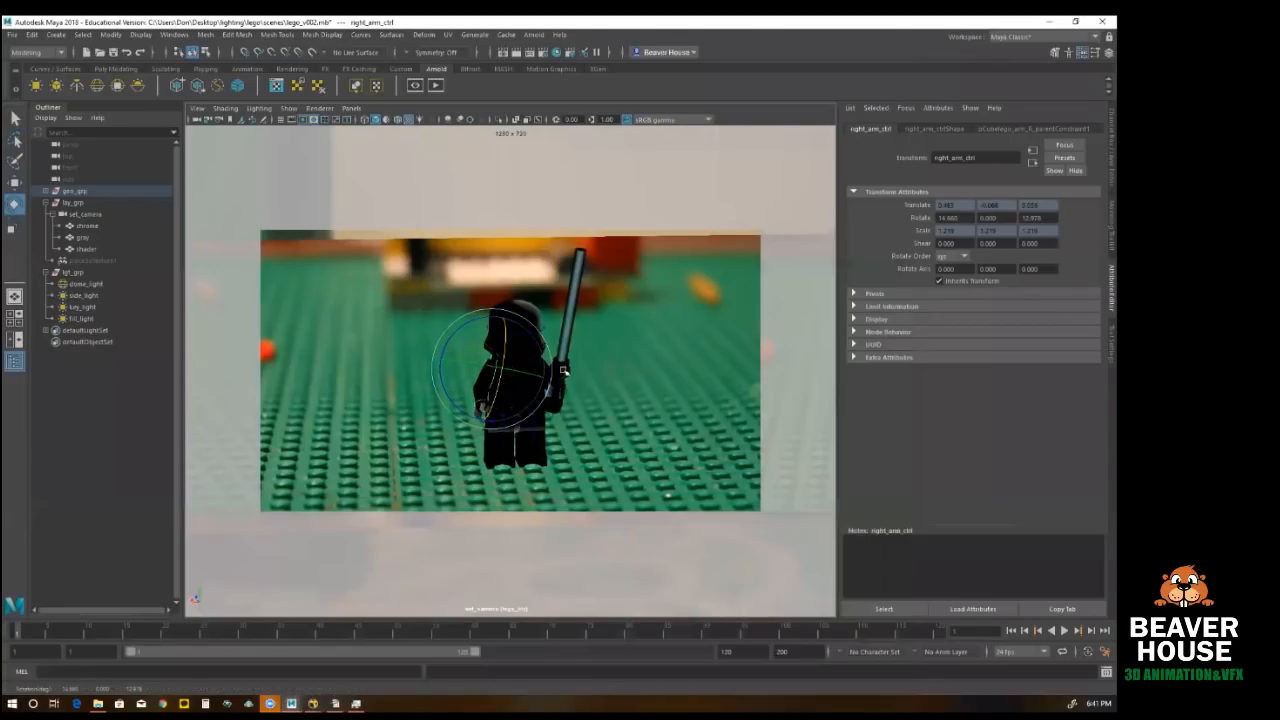
# Step: Turn the figure's head by rotating lego_head_ctrl to about -28 degrees in Y
pyautogui.click(547, 331)
pyautogui.moveTo(548, 336); pyautogui.dragTo(528, 335)
pyautogui.press('w')
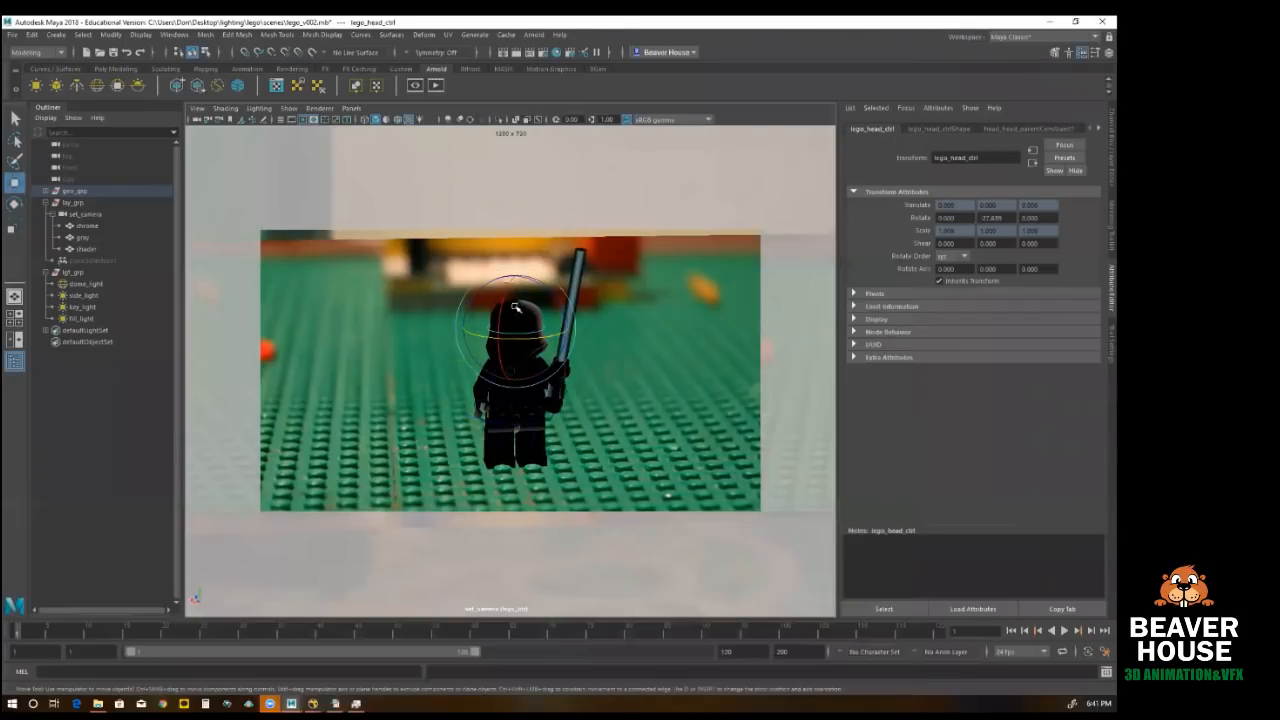
# Step: Rotate the figure's lego_left_leg_ctrl to about -3.5 degrees in X
pyautogui.click(535, 441)
pyautogui.click(536, 442)
pyautogui.press('e')
pyautogui.moveTo(536, 424); pyautogui.dragTo(569, 426)
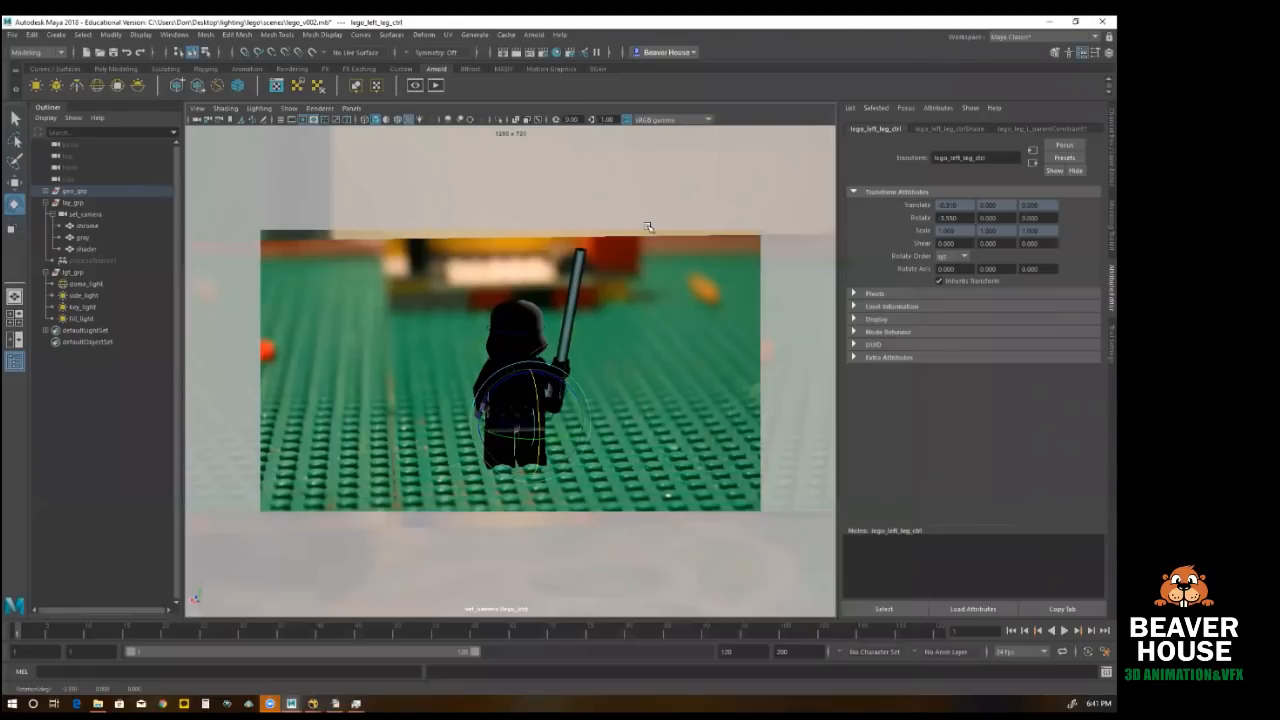
# Step: Try rotating the saber with gun_ctrl about its Z axis, and undo that rotation
pyautogui.click(580, 395)
pyautogui.click(592, 398)
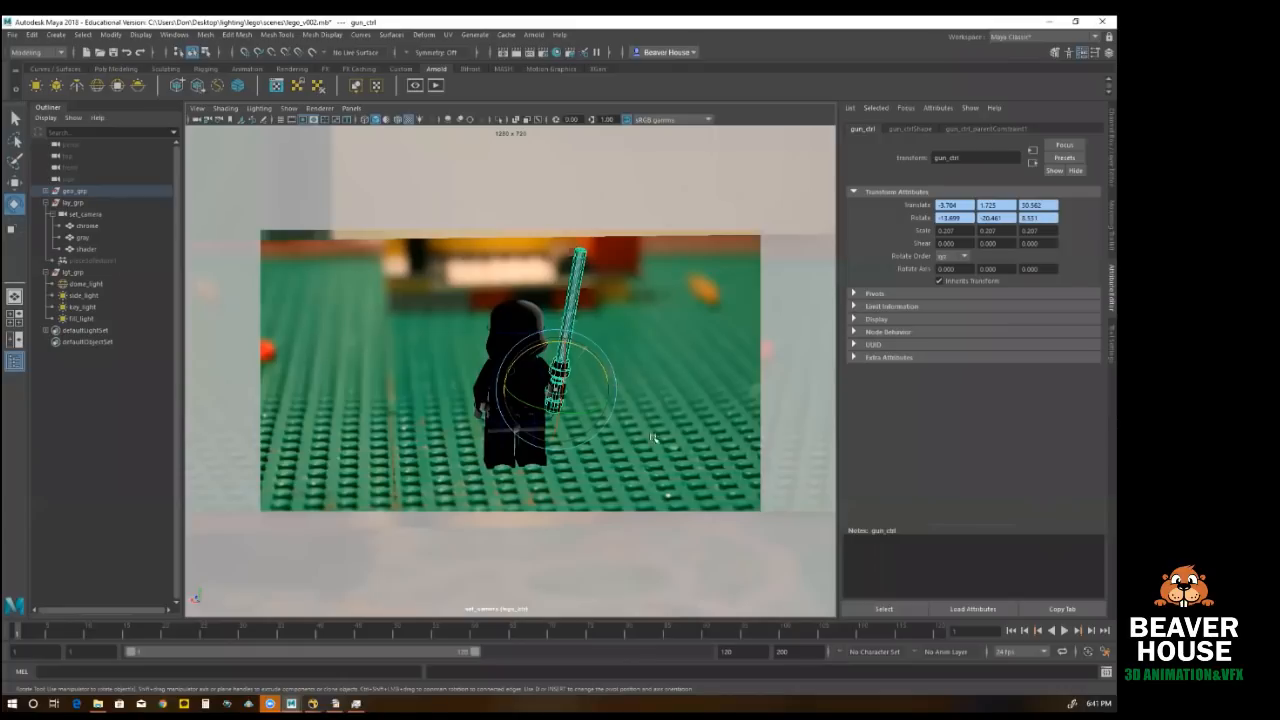
pyautogui.moveTo(606, 386); pyautogui.dragTo(680, 432)
pyautogui.press('w')
pyautogui.hotkey('ctrl', 'z')
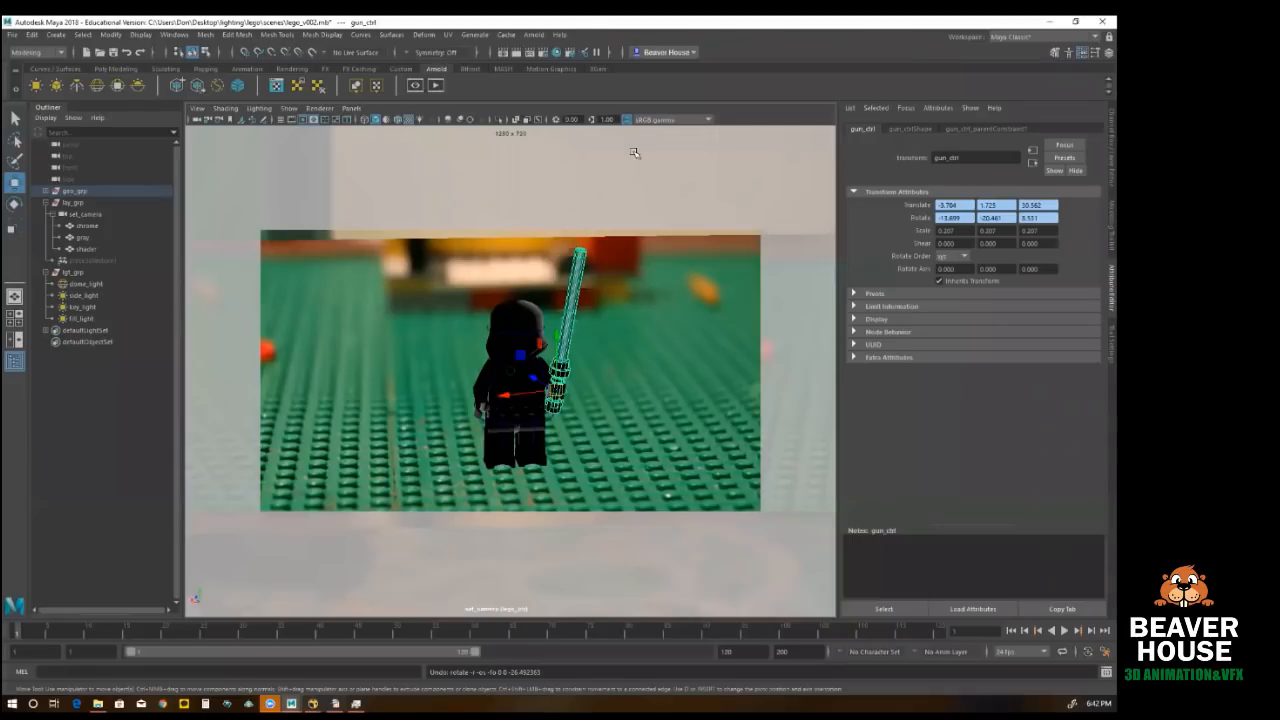
# Step: Minimize Maya to return to the 3D Lighting process slide about background compositing in Impress
pyautogui.click(1047, 21)
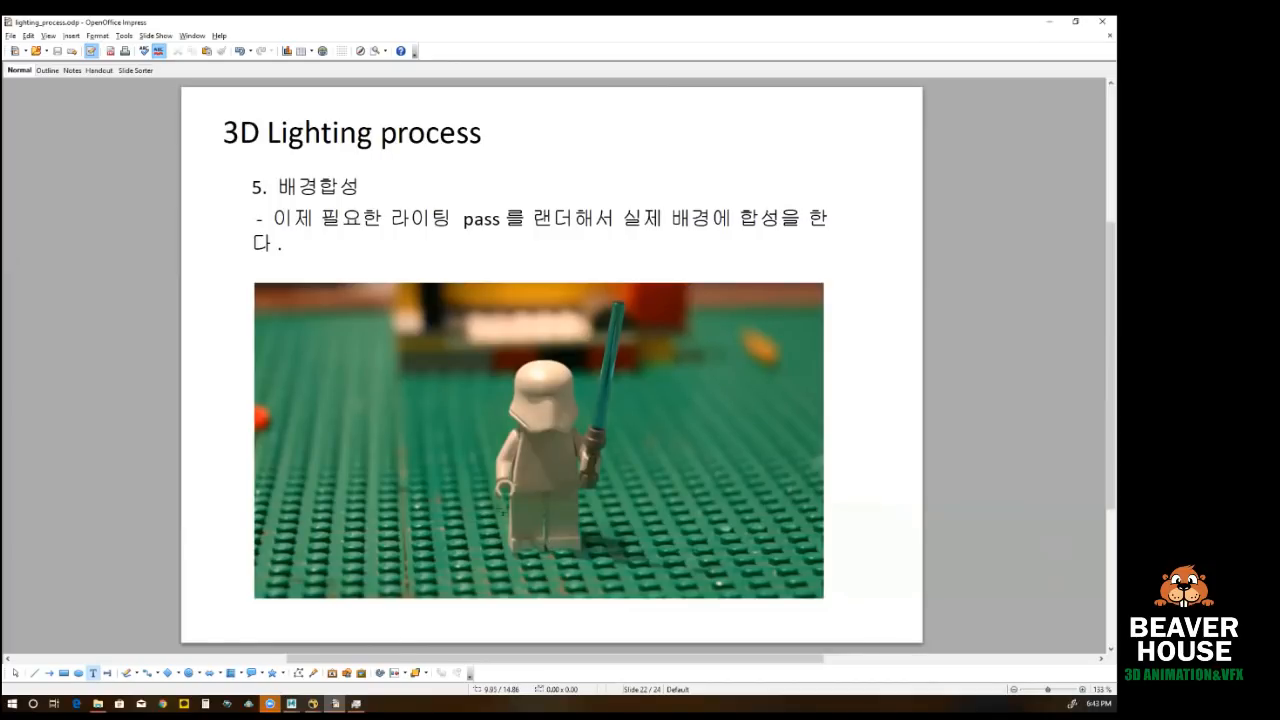
# Step: Switch to the Nuke composite and inspect the figure's legs, torso and saber hilt against the green baseplate up close
pyautogui.moveTo(321, 699)
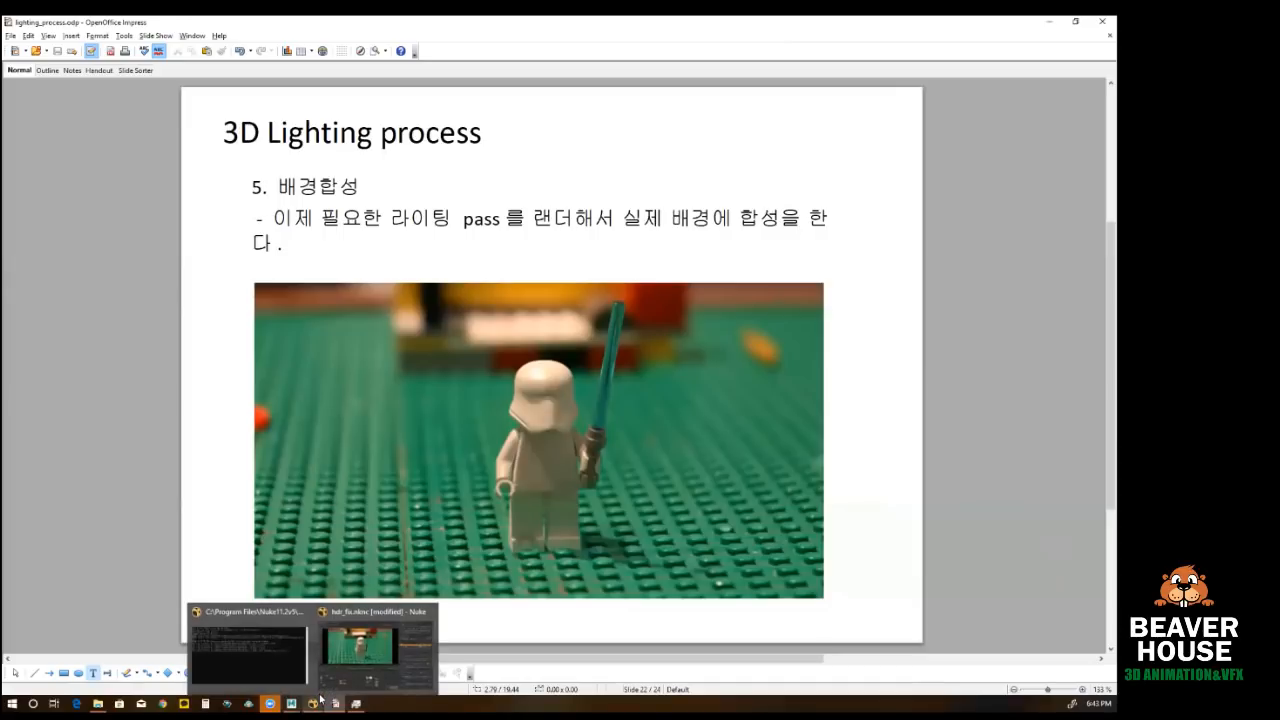
pyautogui.click(376, 648)
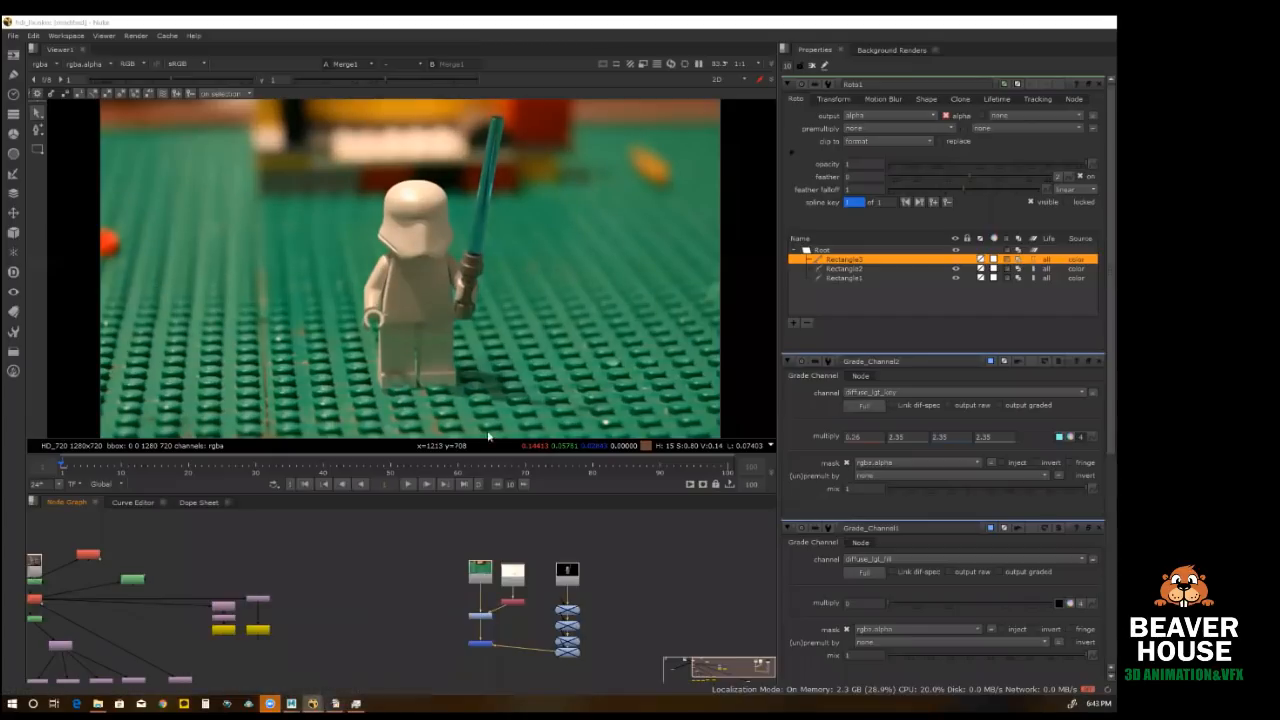
pyautogui.scroll(7, 300, 407)
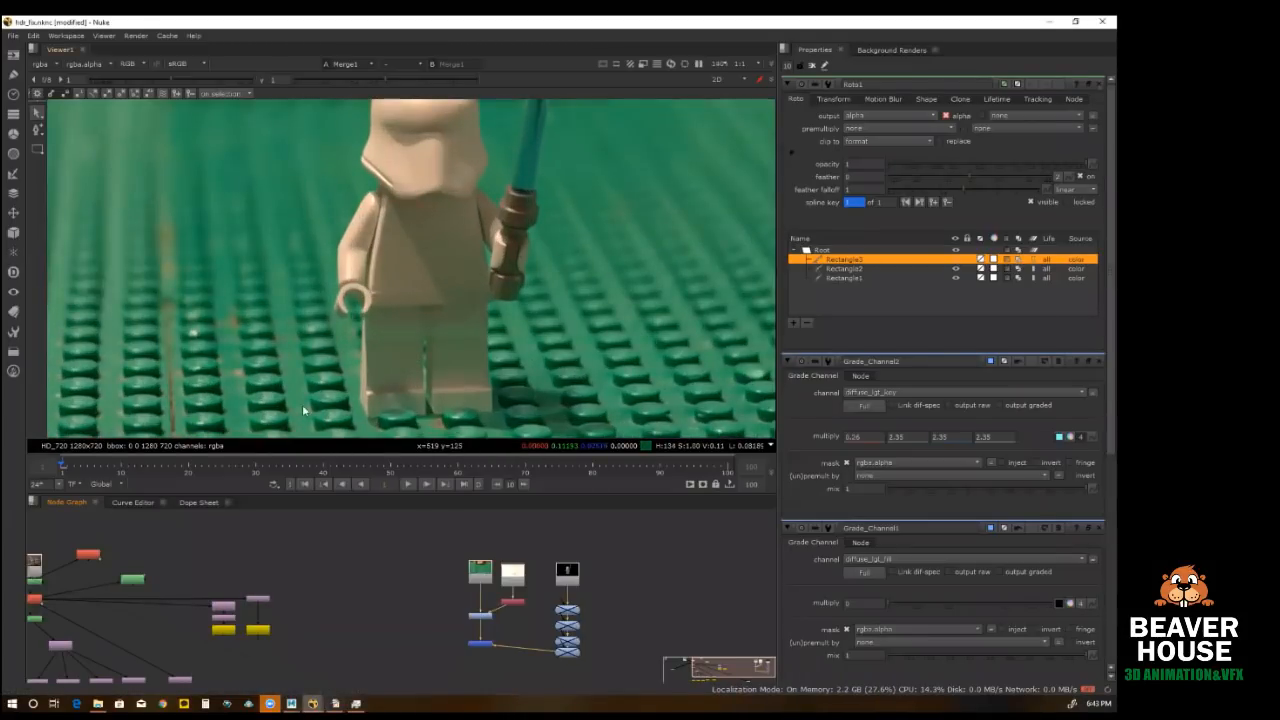
pyautogui.scroll(-6, 323, 279)
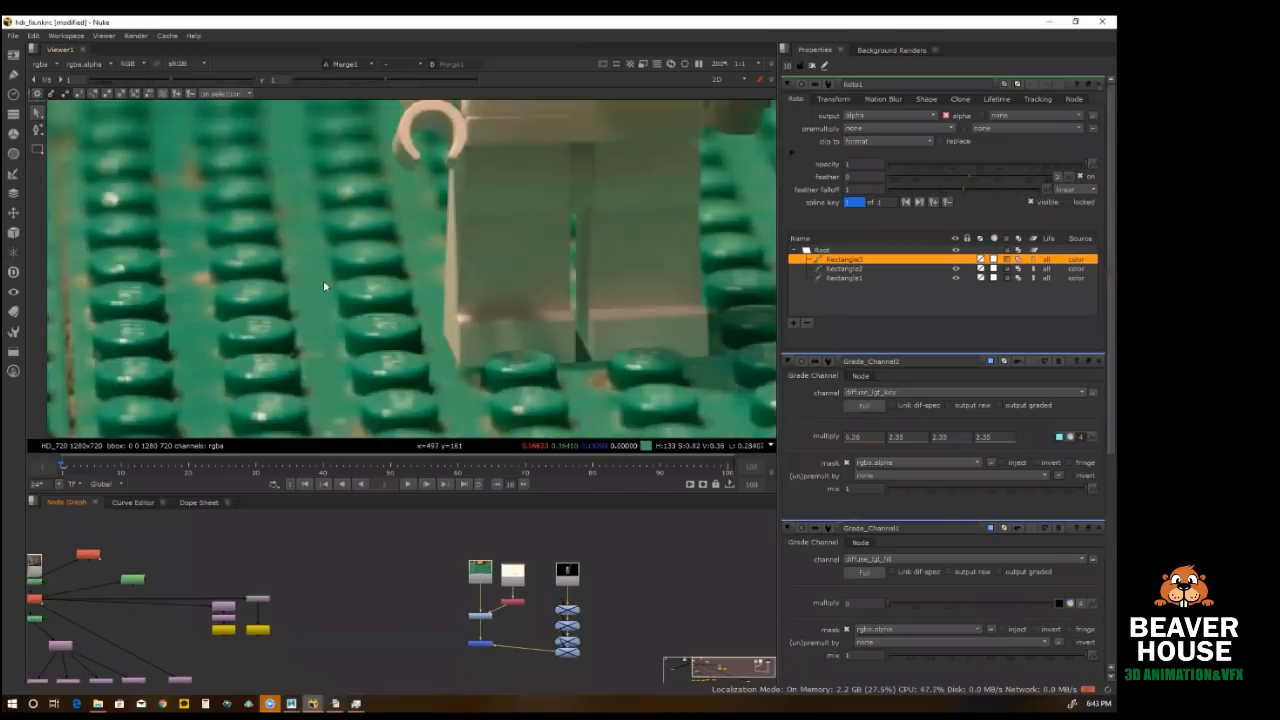
pyautogui.scroll(-1, 477, 264)
pyautogui.scroll(6, 477, 264)
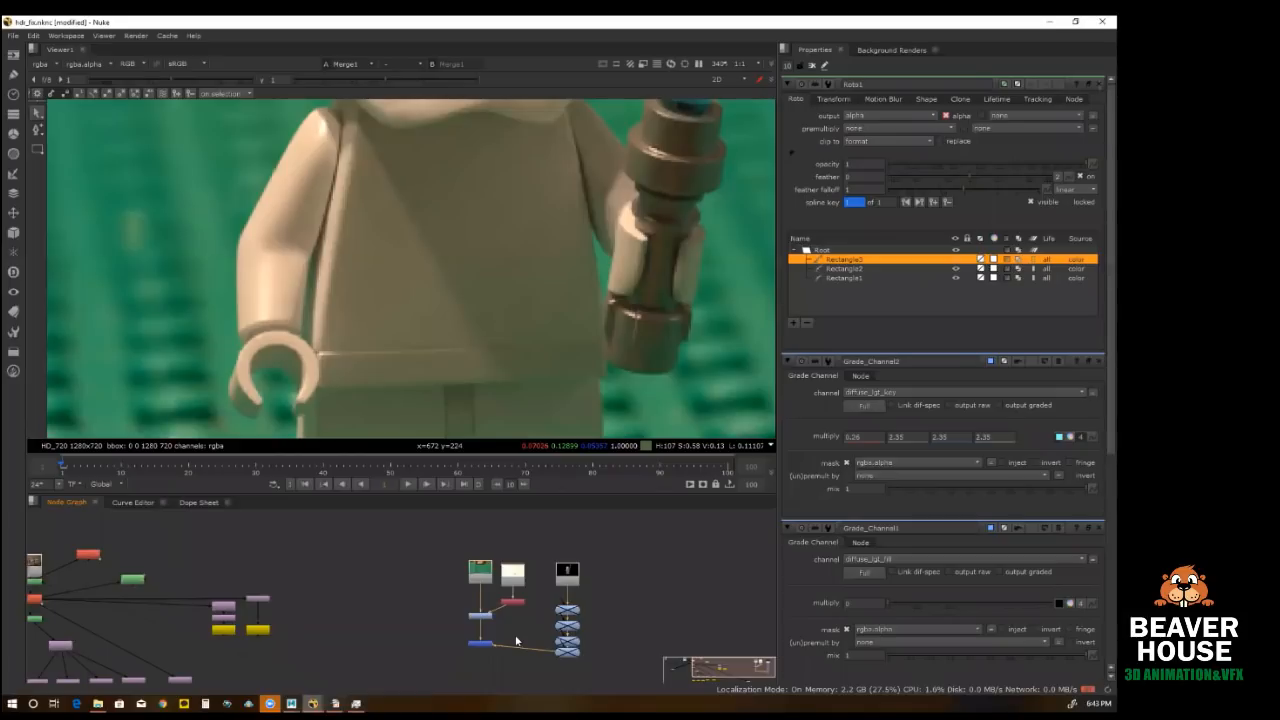
# Step: Return to the Maya lego scene and clear the Render Setup and Hypershade windows from the viewport
pyautogui.click(1049, 21)
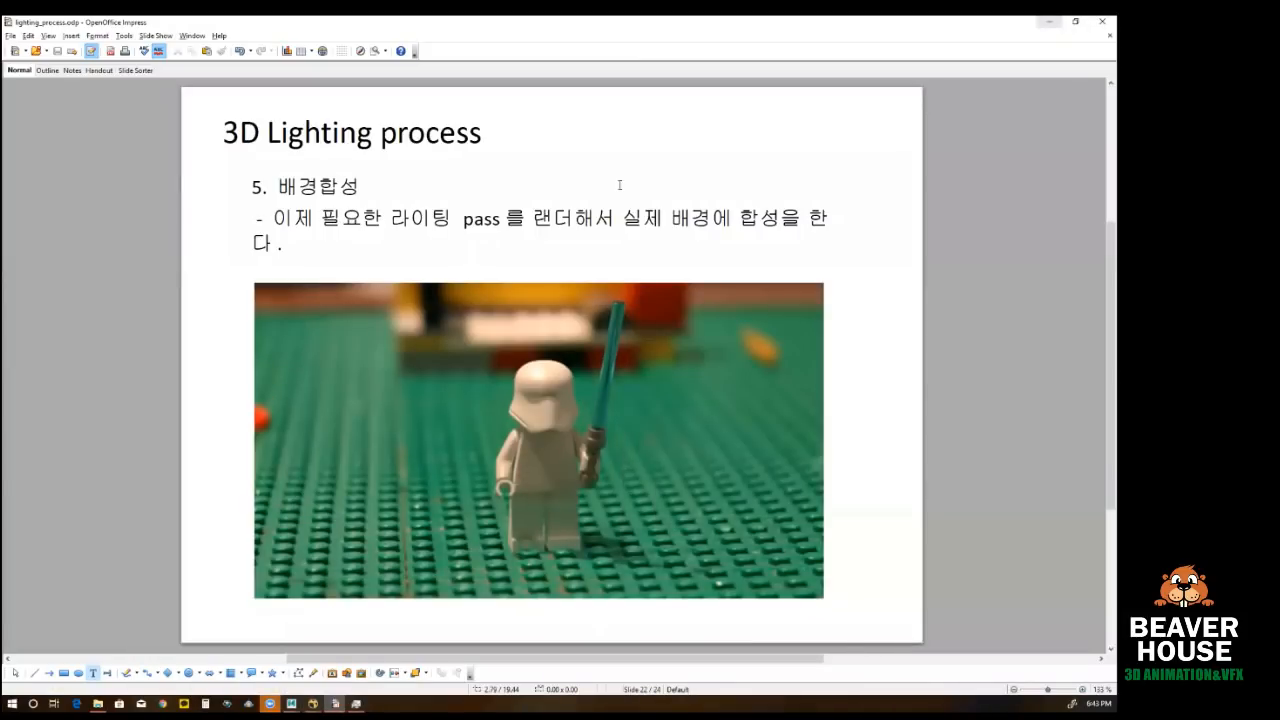
pyautogui.click(1051, 21)
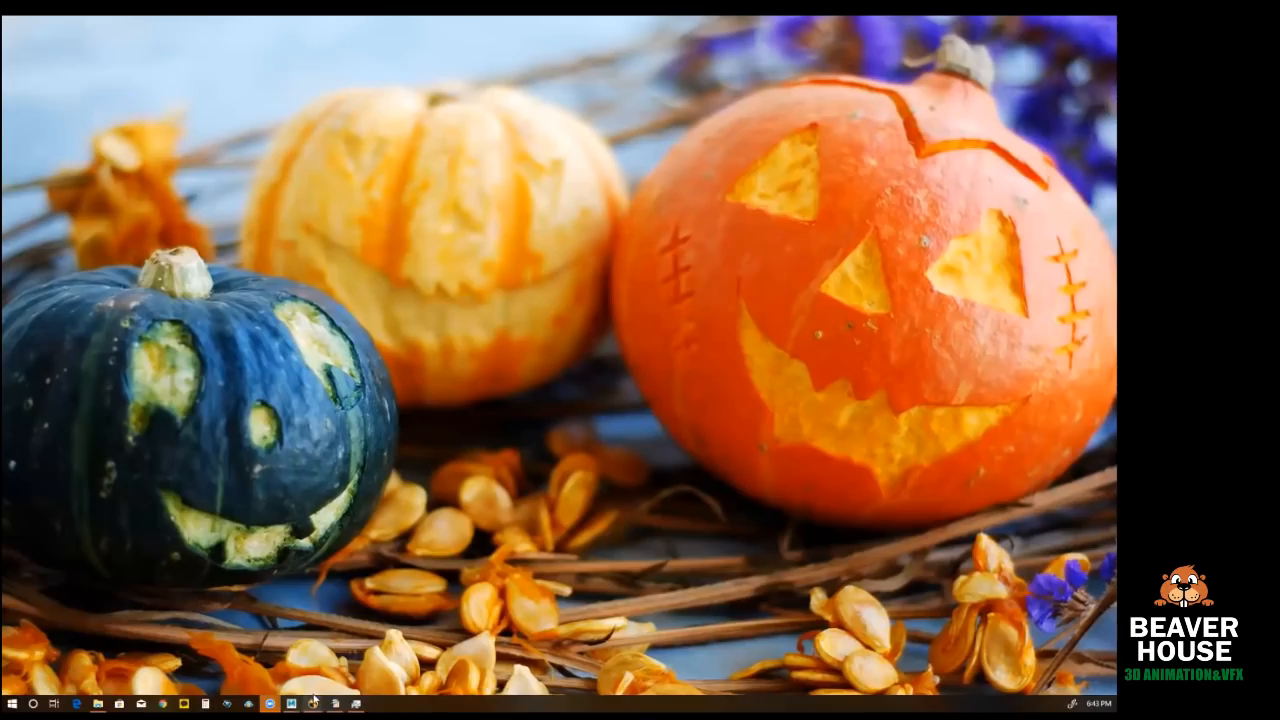
pyautogui.moveTo(291, 703)
pyautogui.click(355, 655)
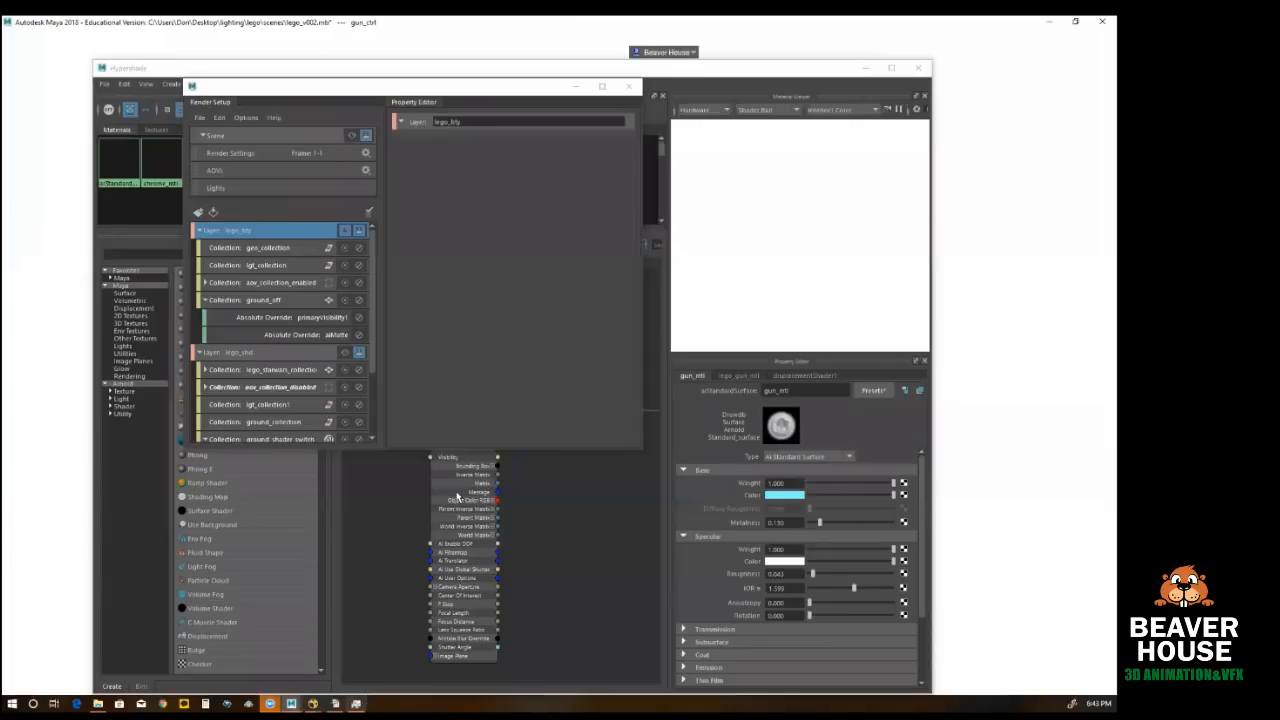
pyautogui.click(628, 86)
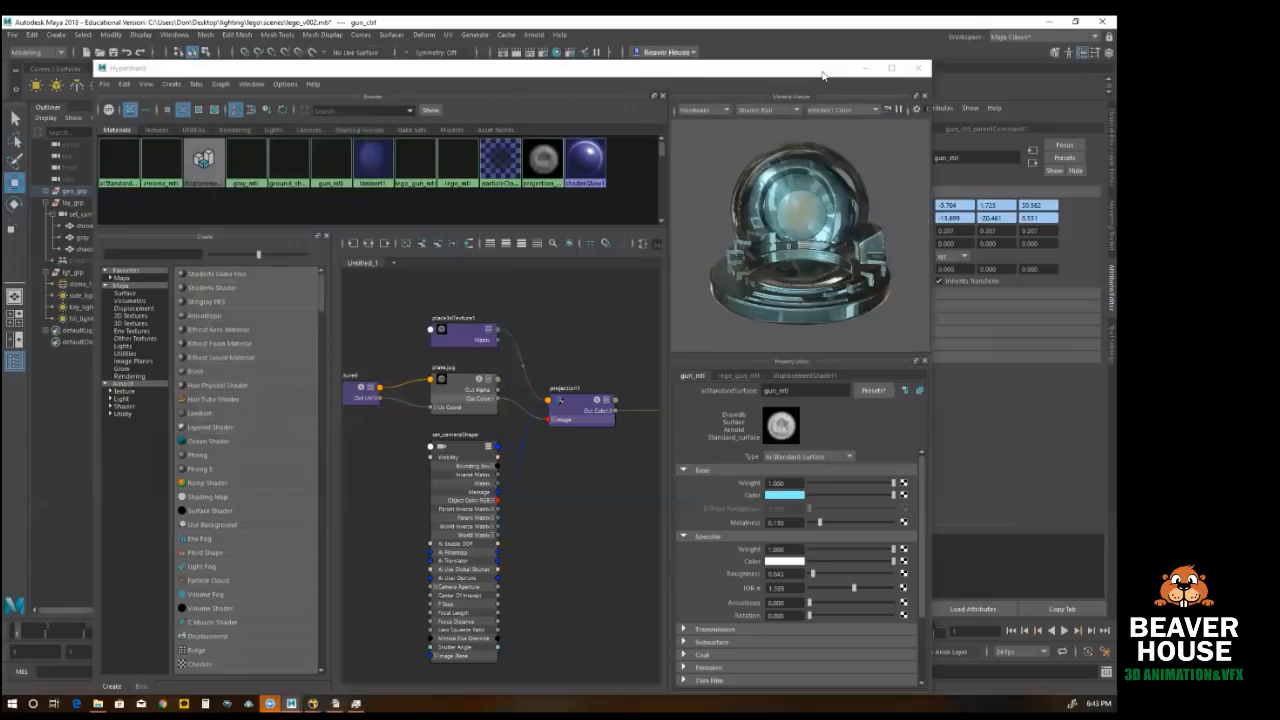
pyautogui.click(865, 68)
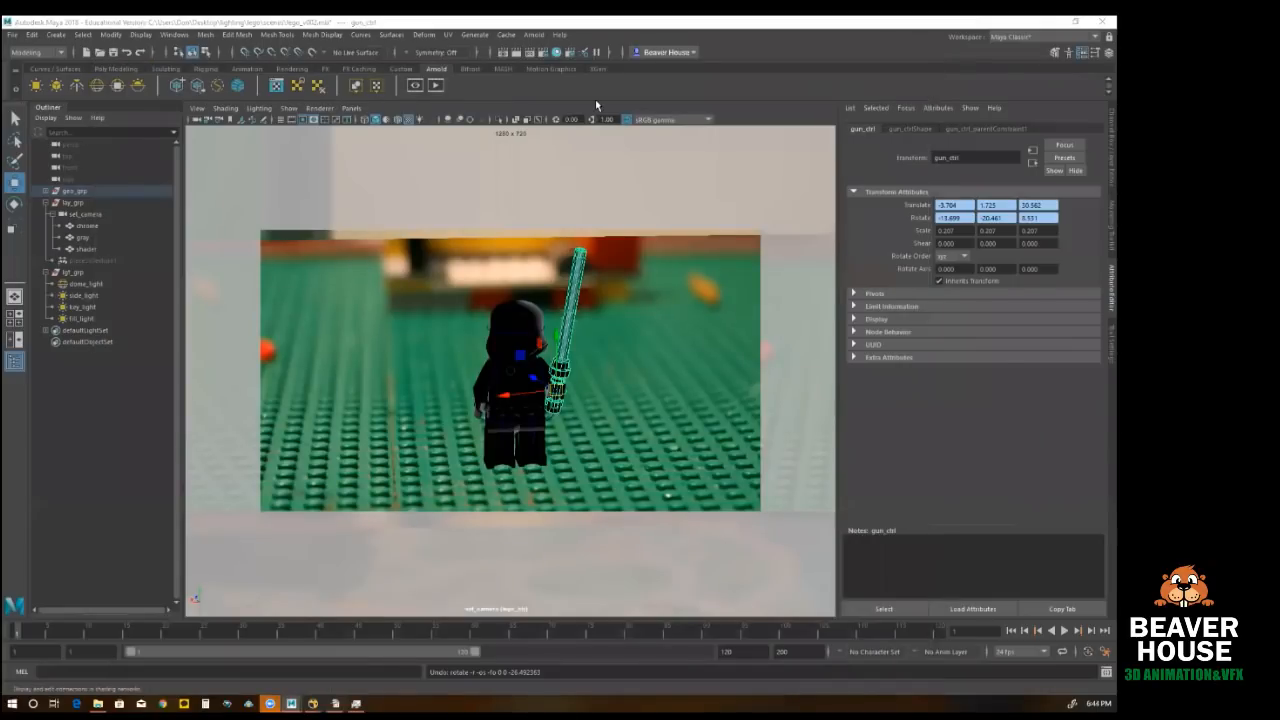
# Step: Reopen Render Setup and make the master Scene layer the visible one, with its window moved clear of the viewport
pyautogui.click(534, 34)
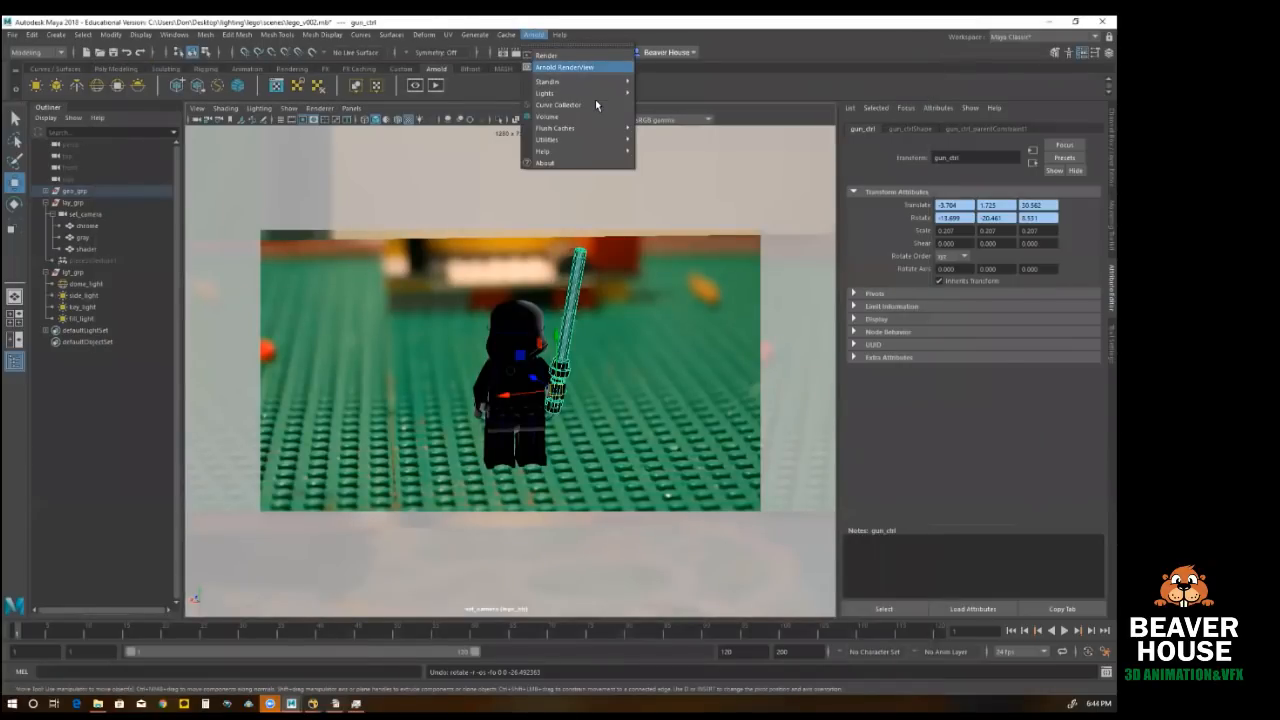
pyautogui.click(566, 67)
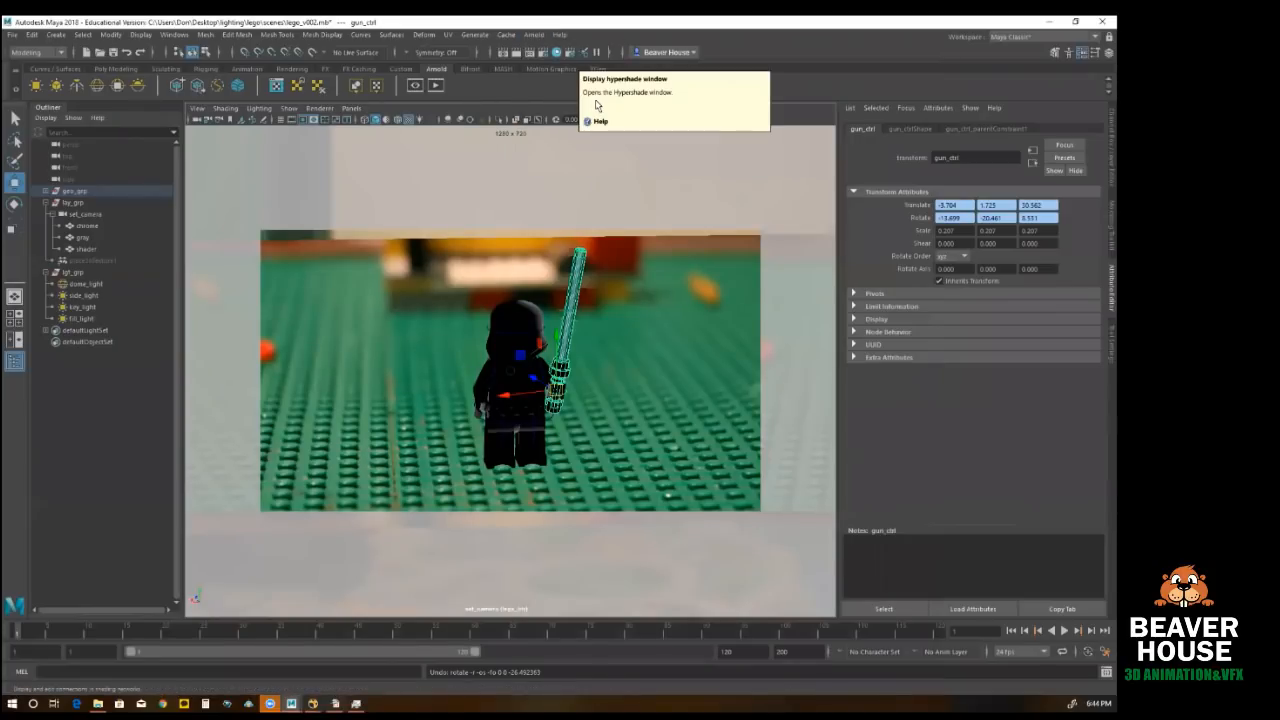
pyautogui.click(570, 52)
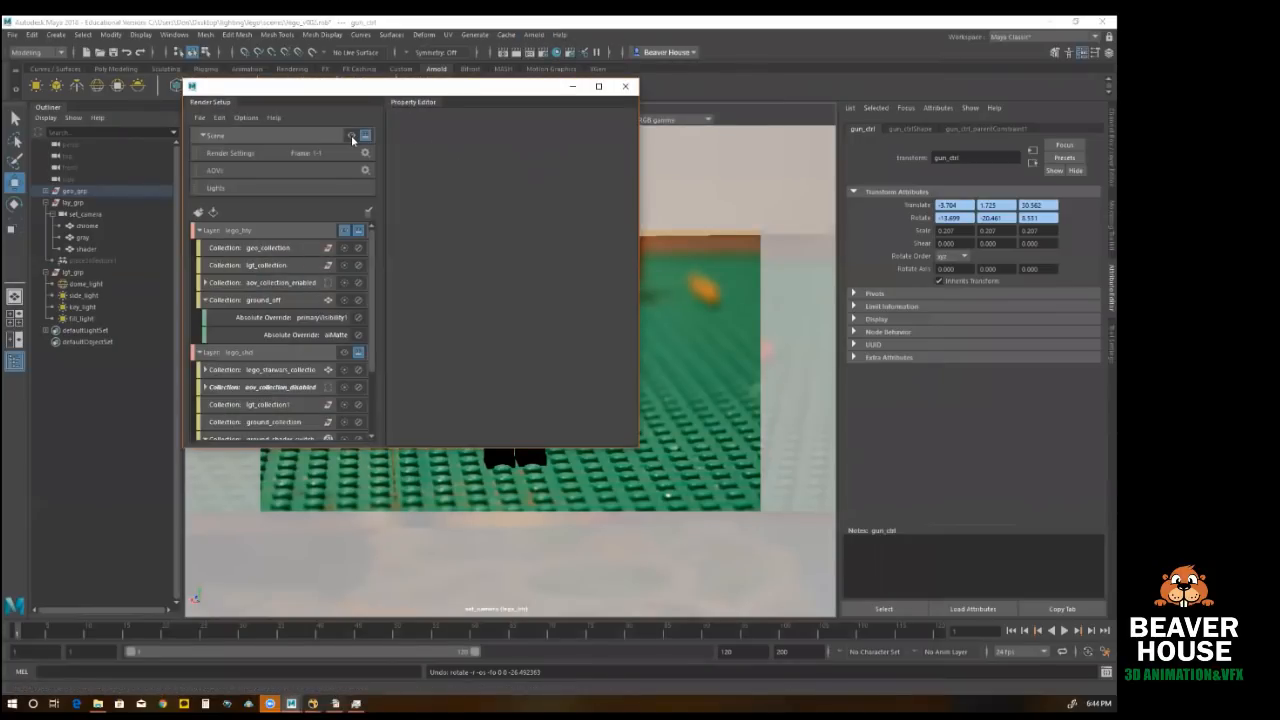
pyautogui.click(351, 135)
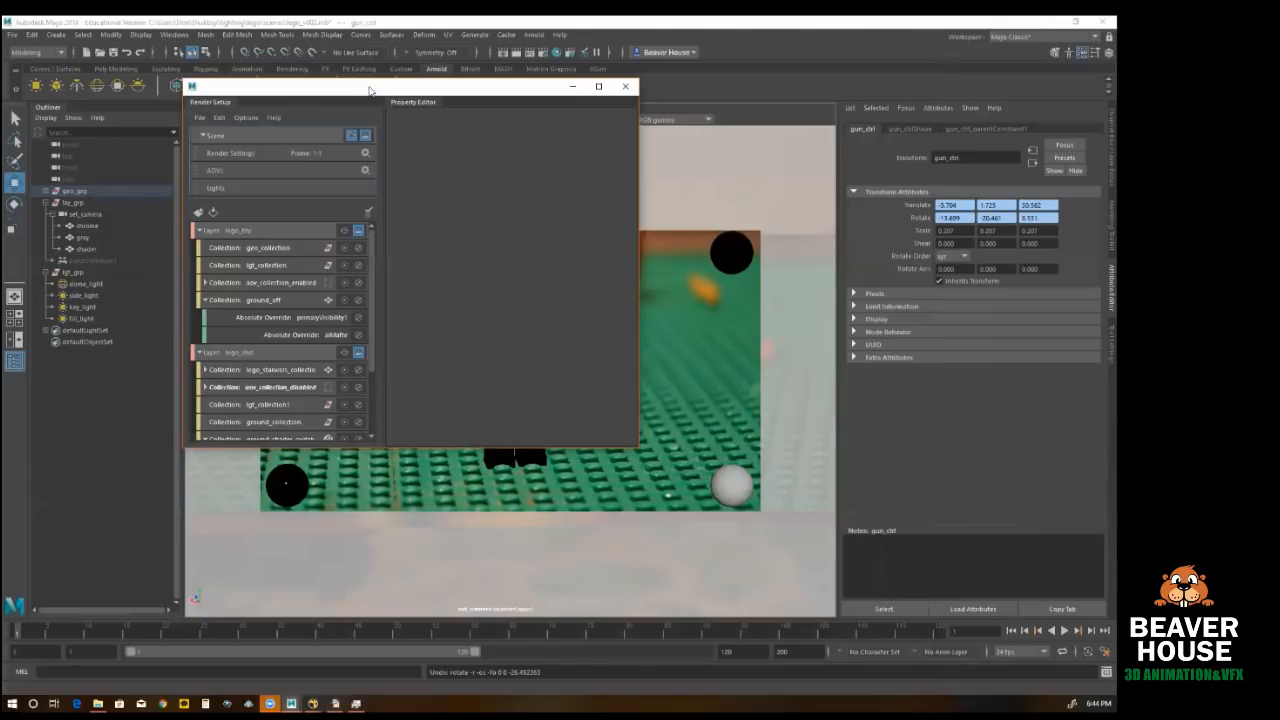
pyautogui.moveTo(369, 91); pyautogui.dragTo(954, 182)
# Step: Render set_camera live in Arnold RenderView, collapsing its lower pane and moving the window off the figure
pyautogui.click(533, 34)
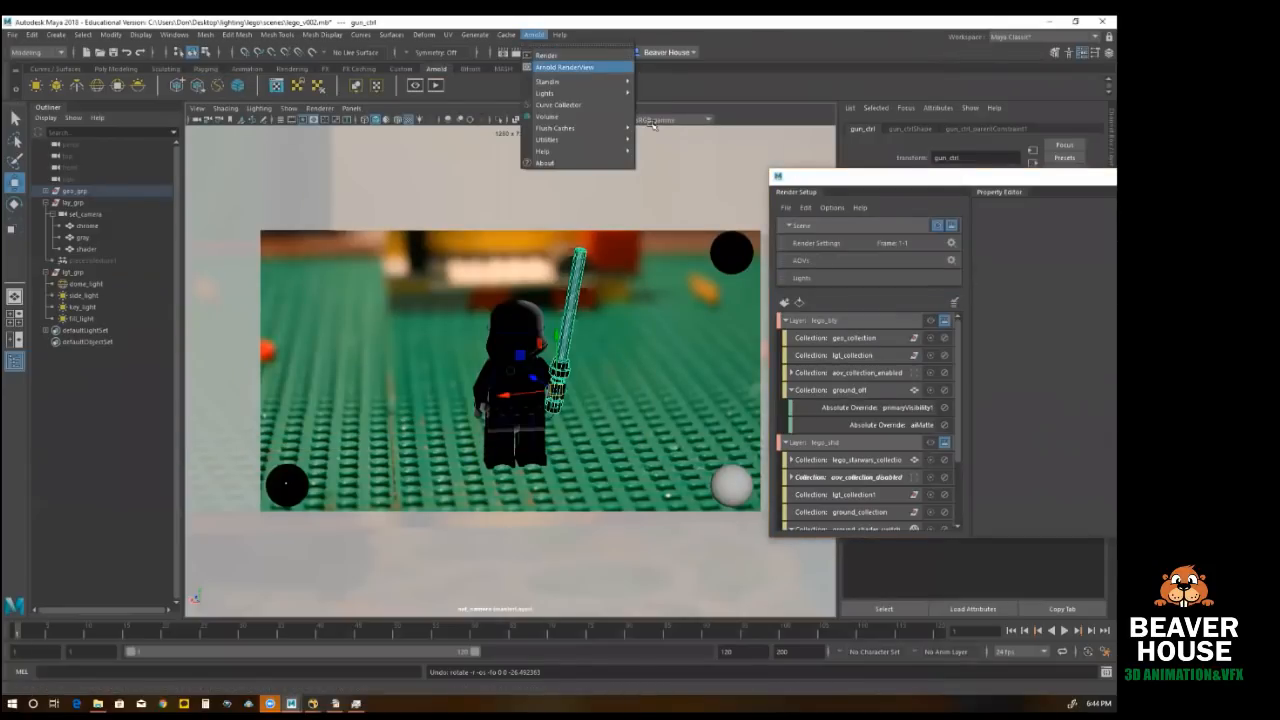
pyautogui.click(565, 67)
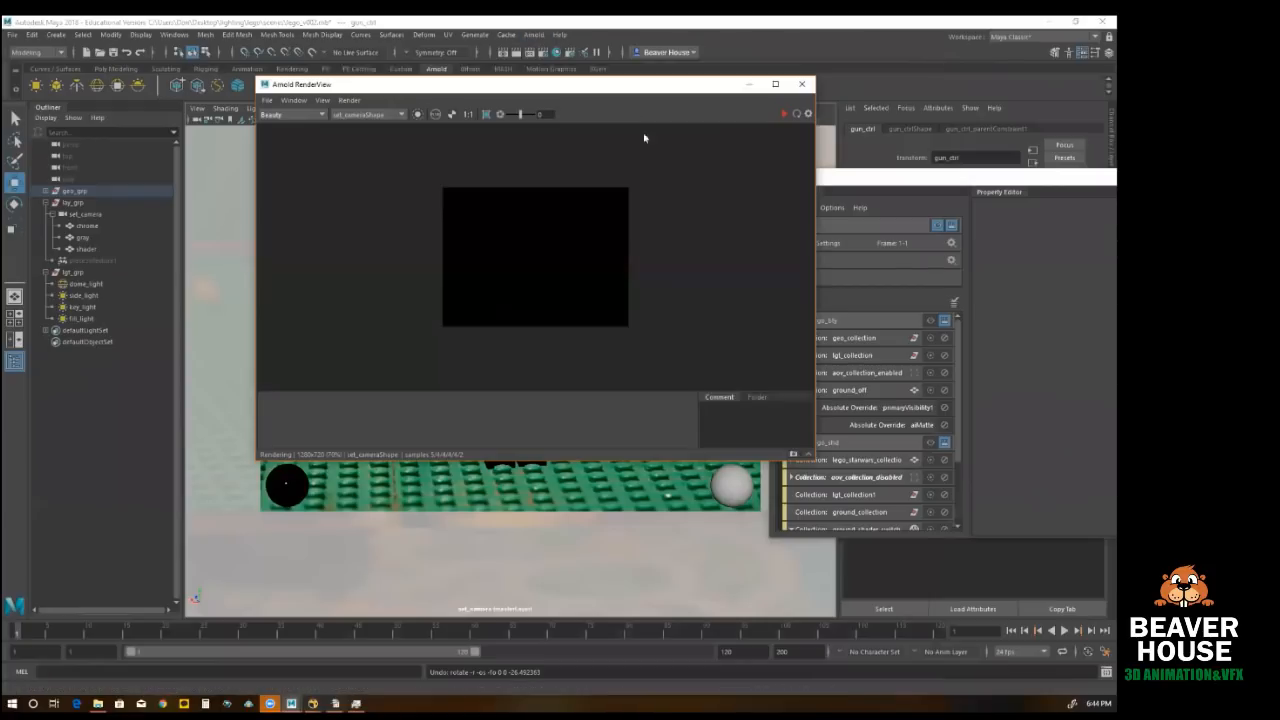
pyautogui.click(808, 456)
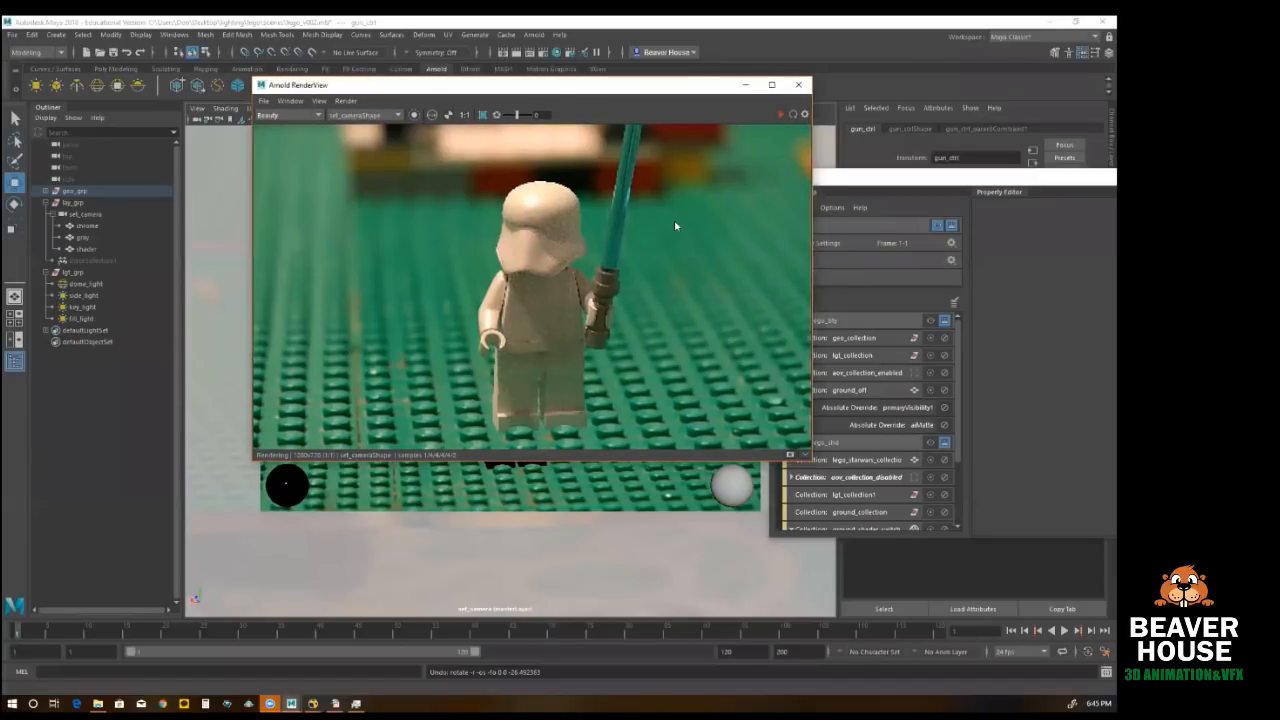
pyautogui.moveTo(580, 85); pyautogui.dragTo(872, 63)
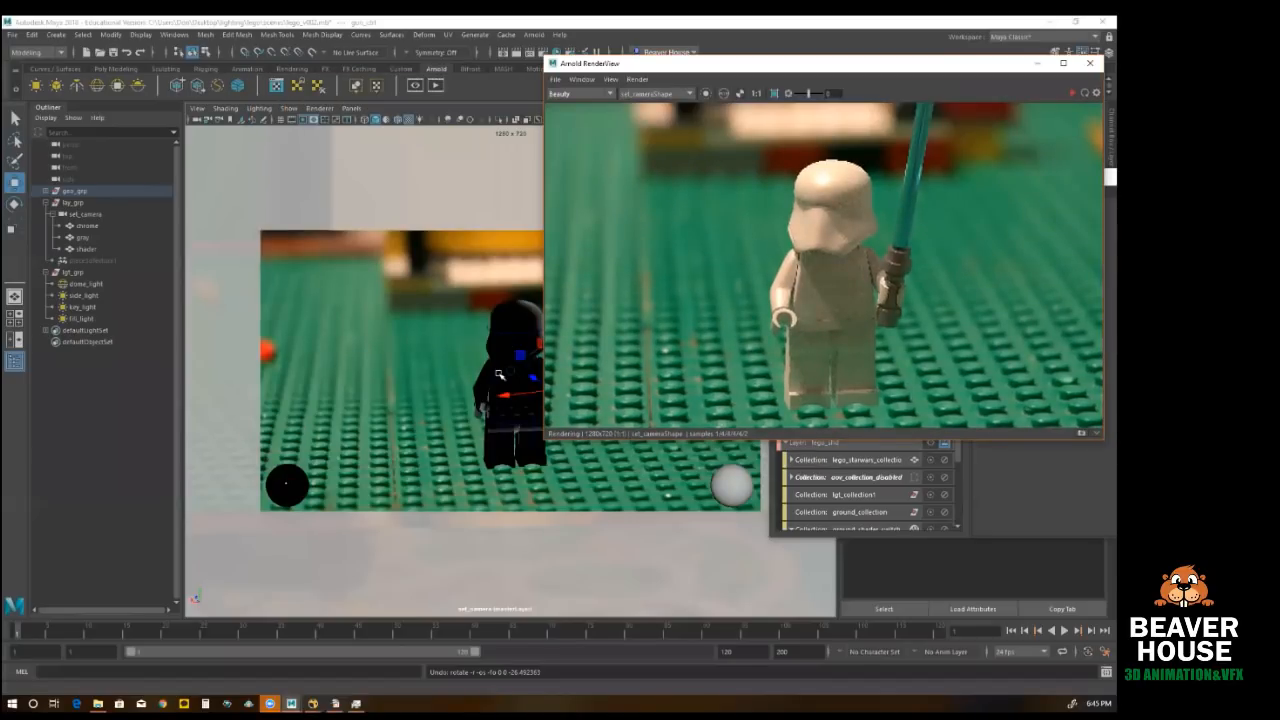
# Step: Rotate the figure's right_arm_ctrl to swing the arm up and forward
pyautogui.click(494, 381)
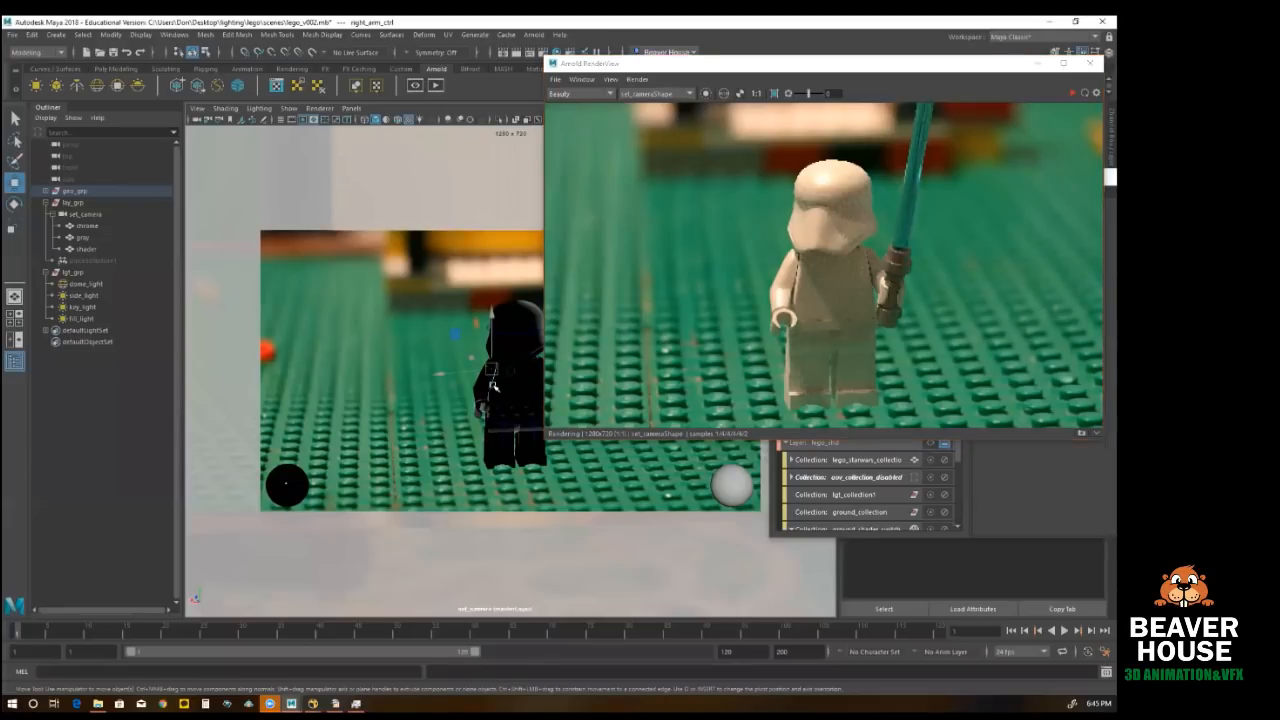
pyautogui.press('e')
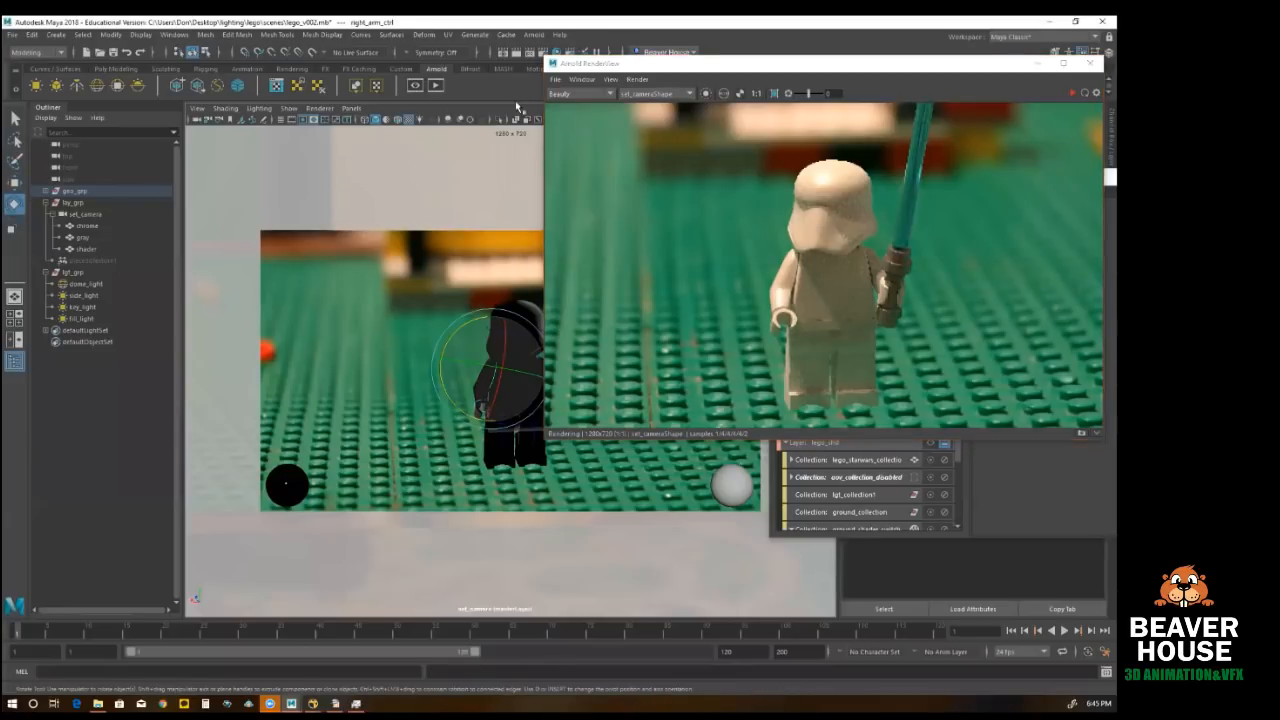
pyautogui.moveTo(513, 338); pyautogui.dragTo(643, 463)
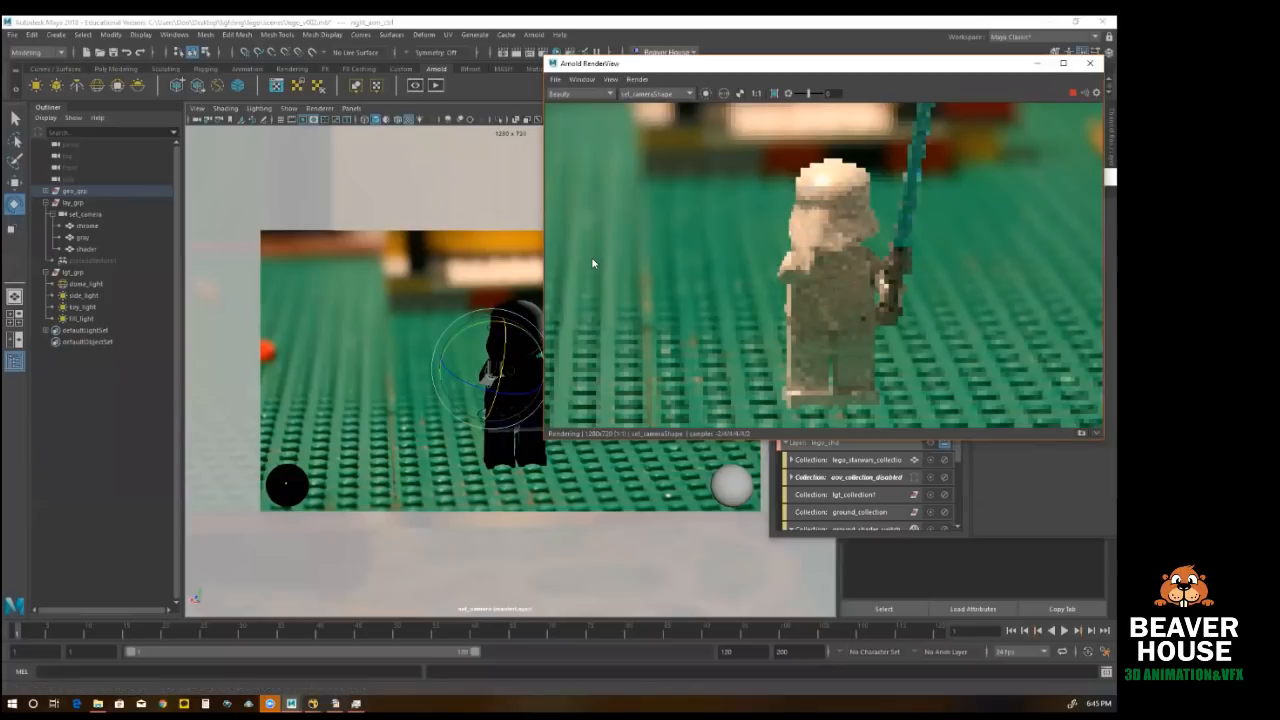
# Step: Place the live render beside the viewport, and switch the viewport to the persp camera framed on the selected arm control
pyautogui.moveTo(740, 63); pyautogui.dragTo(366, 62)
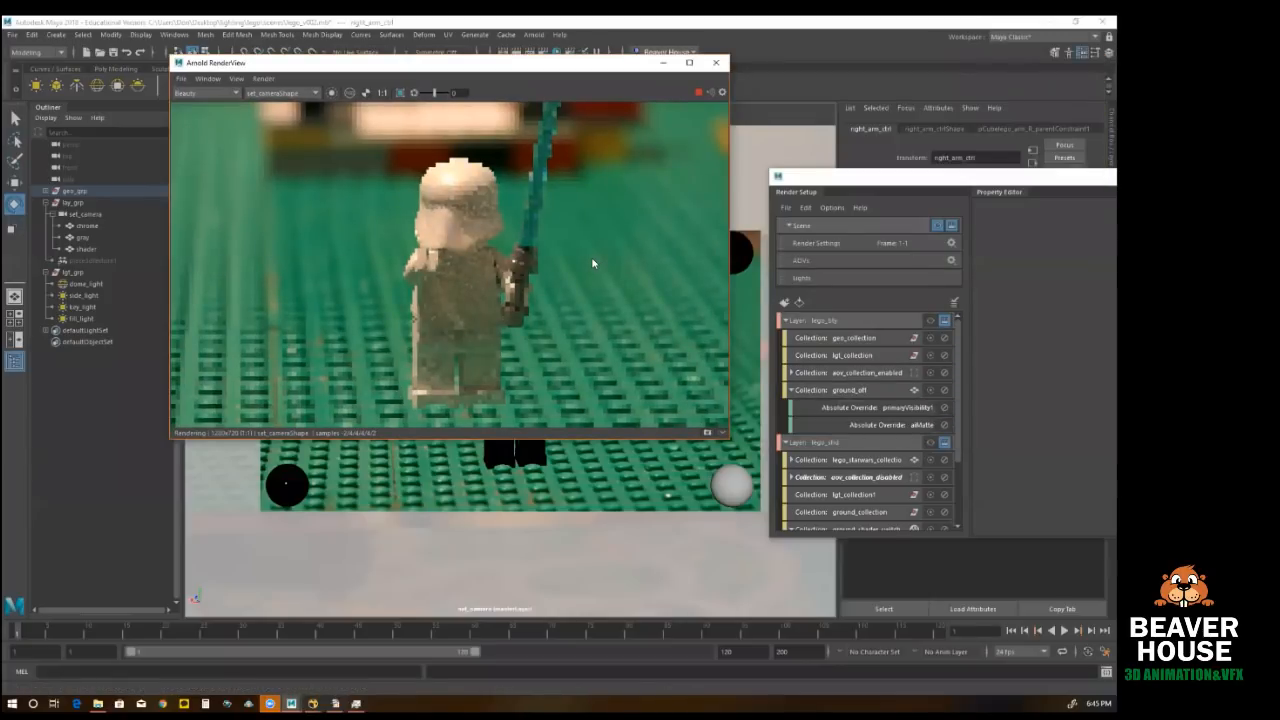
pyautogui.moveTo(590, 63); pyautogui.dragTo(326, 55)
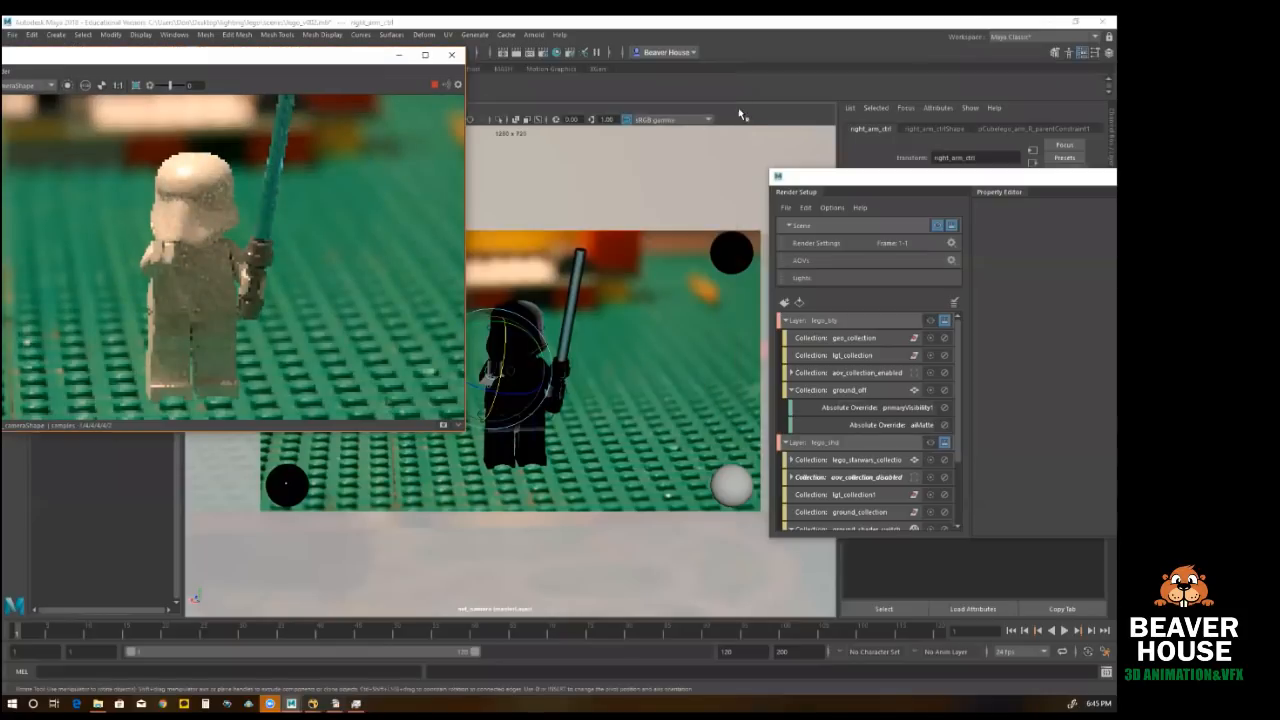
pyautogui.click(672, 214)
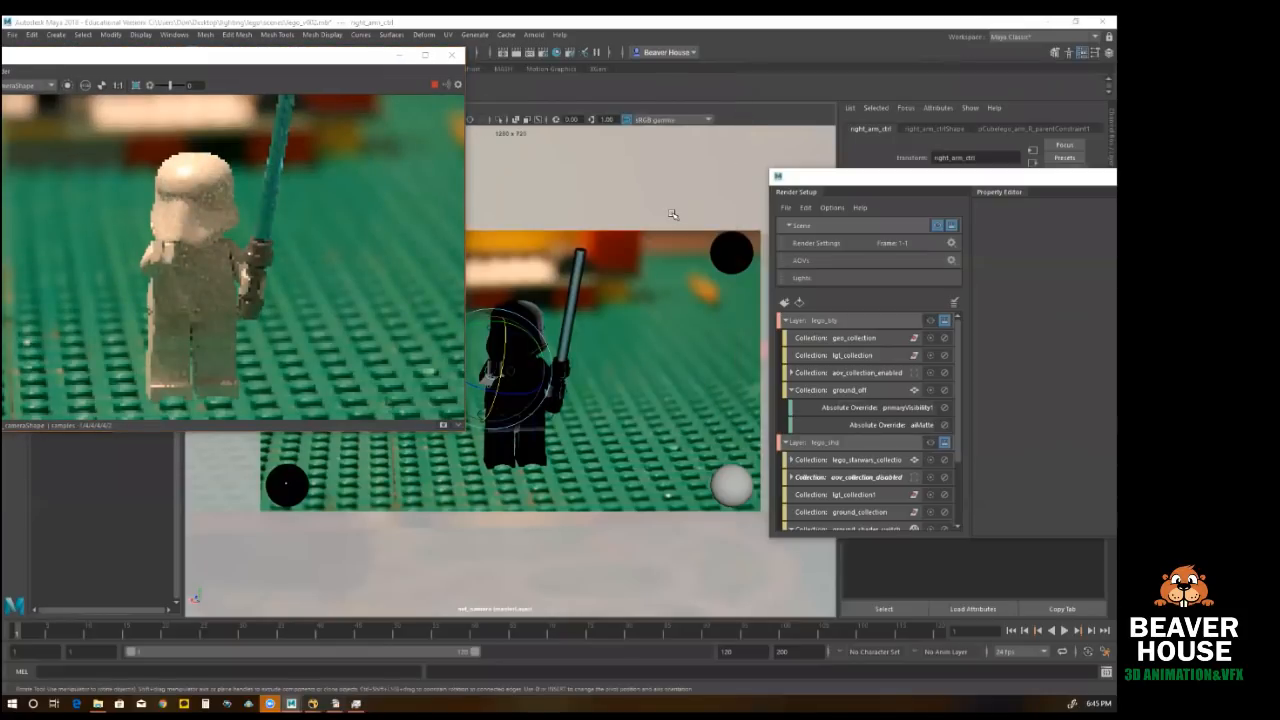
pyautogui.press('space')
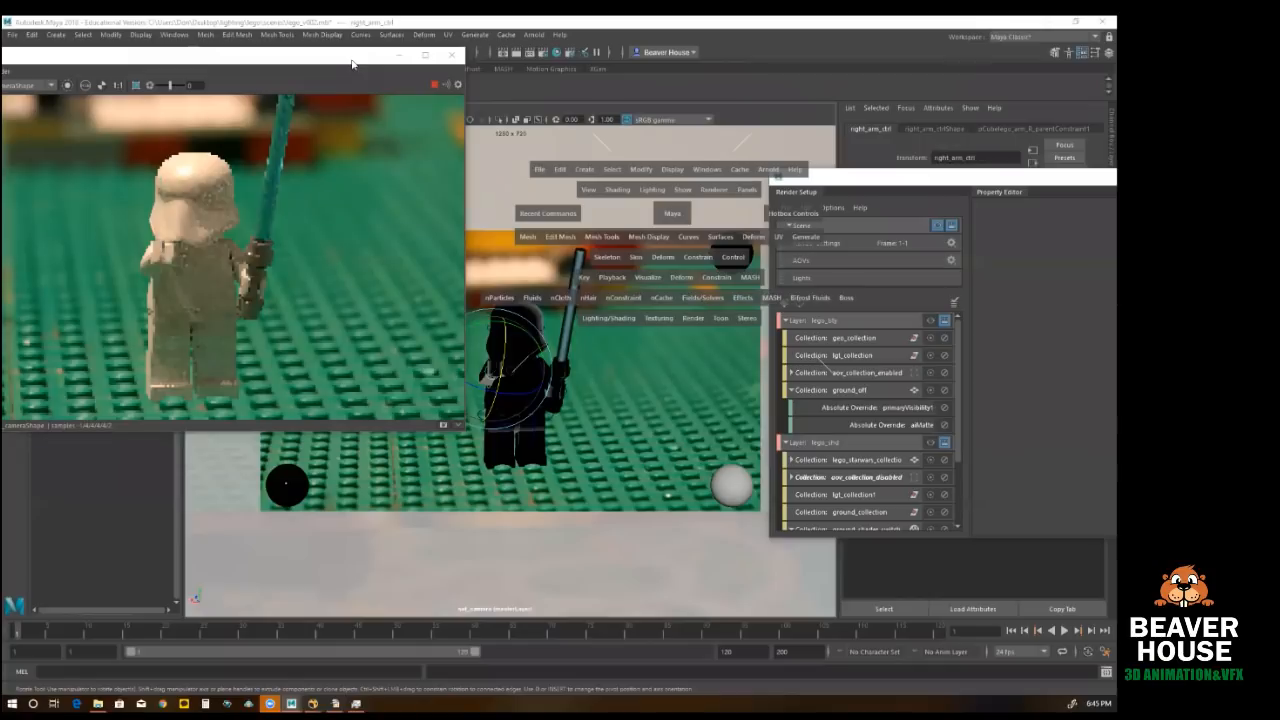
pyautogui.moveTo(372, 98); pyautogui.dragTo(372, 252)
pyautogui.click(351, 108)
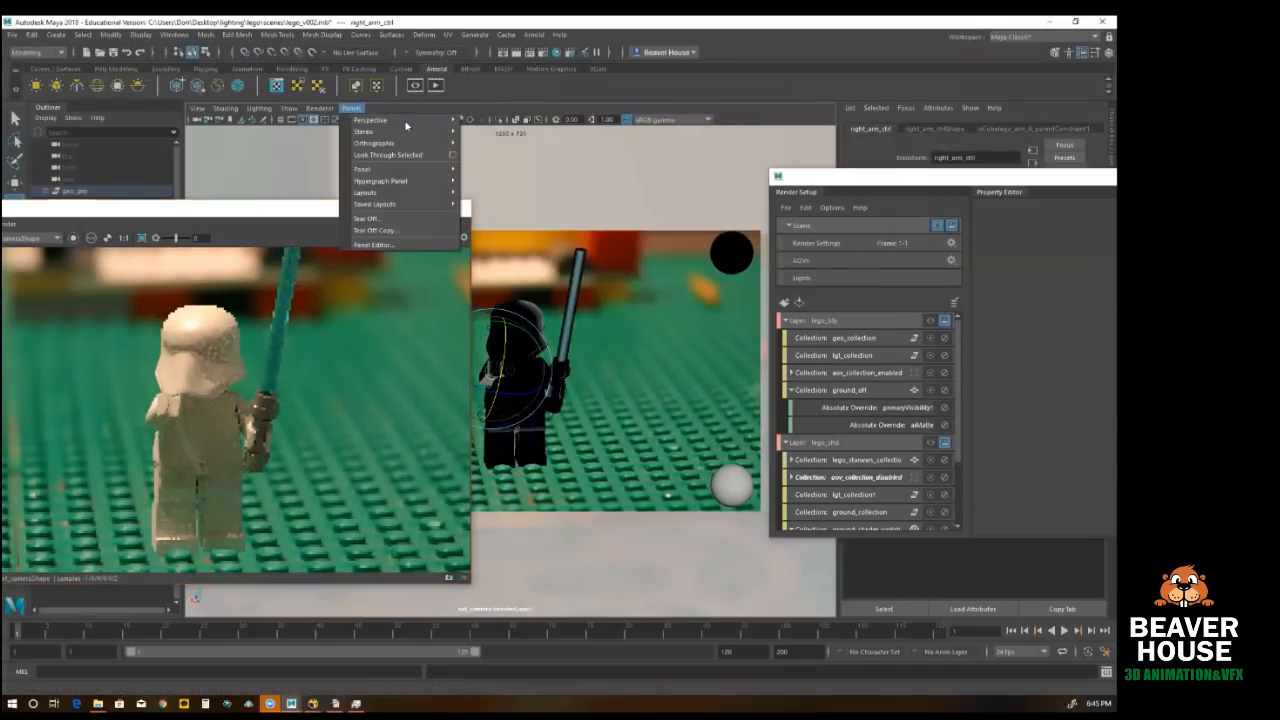
pyautogui.moveTo(372, 120)
pyautogui.click(482, 120)
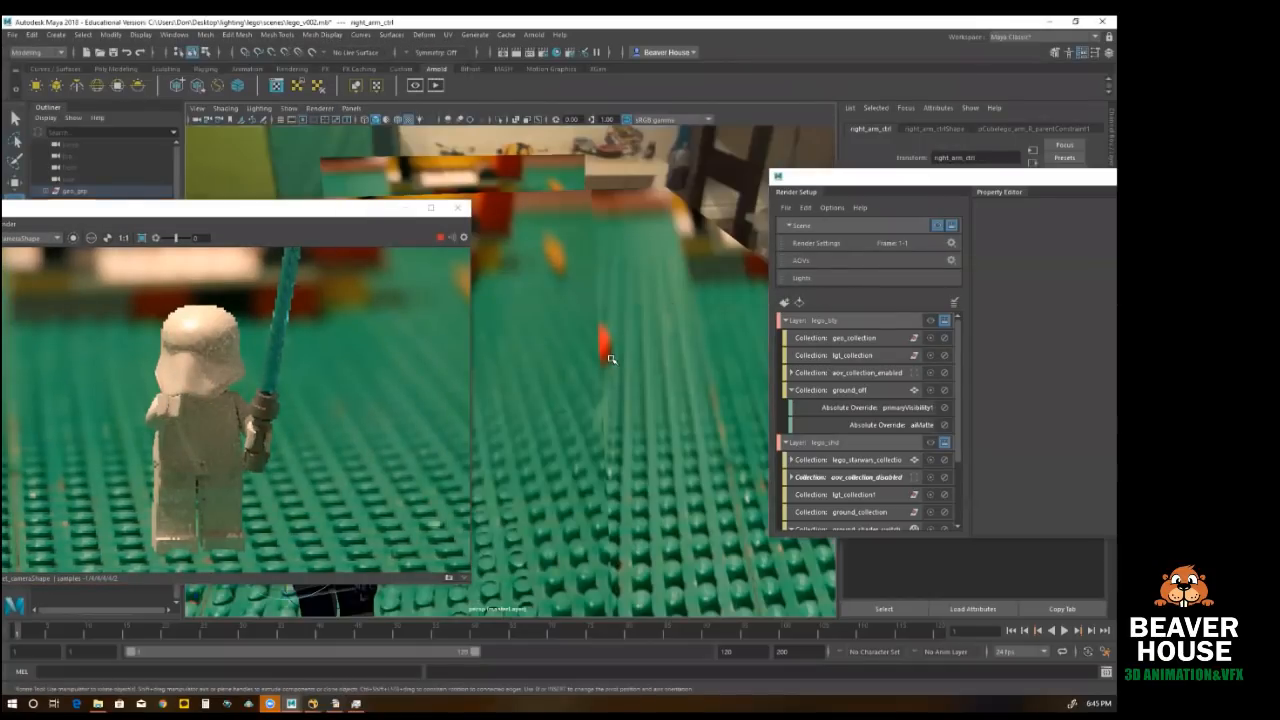
pyautogui.press('f')
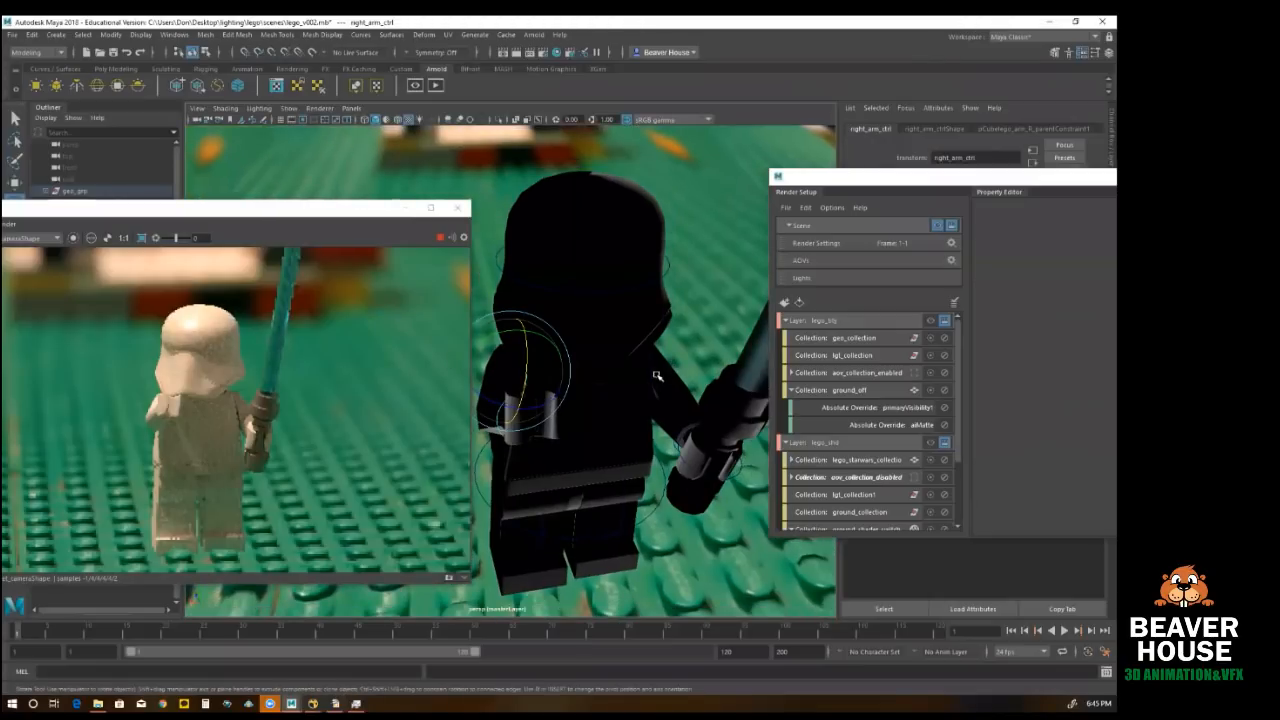
# Step: Rotate the figure's left_hand_ctrl so the saber tilts diagonally outward in the live render
pyautogui.click(694, 446)
pyautogui.moveTo(683, 405)
pyautogui.mouseDown()
pyautogui.moveTo(708, 398)
pyautogui.moveTo(683, 406)
pyautogui.mouseUp()
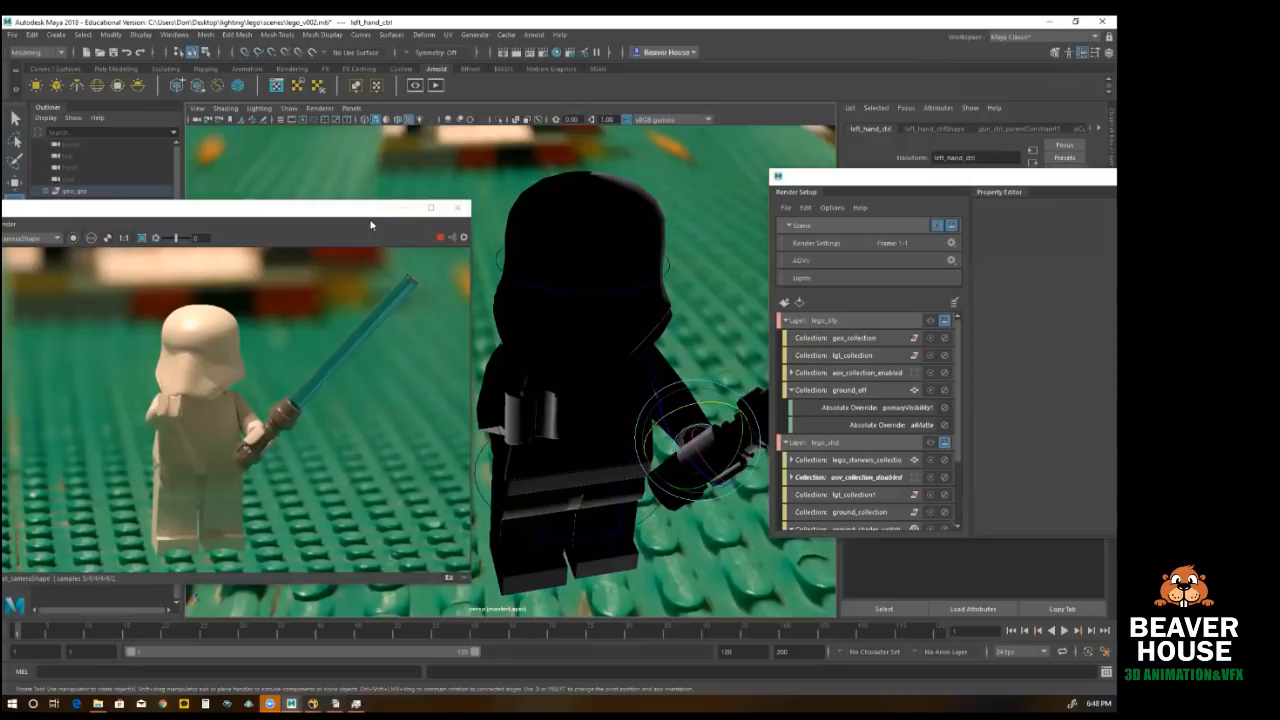
pyautogui.click(345, 234)
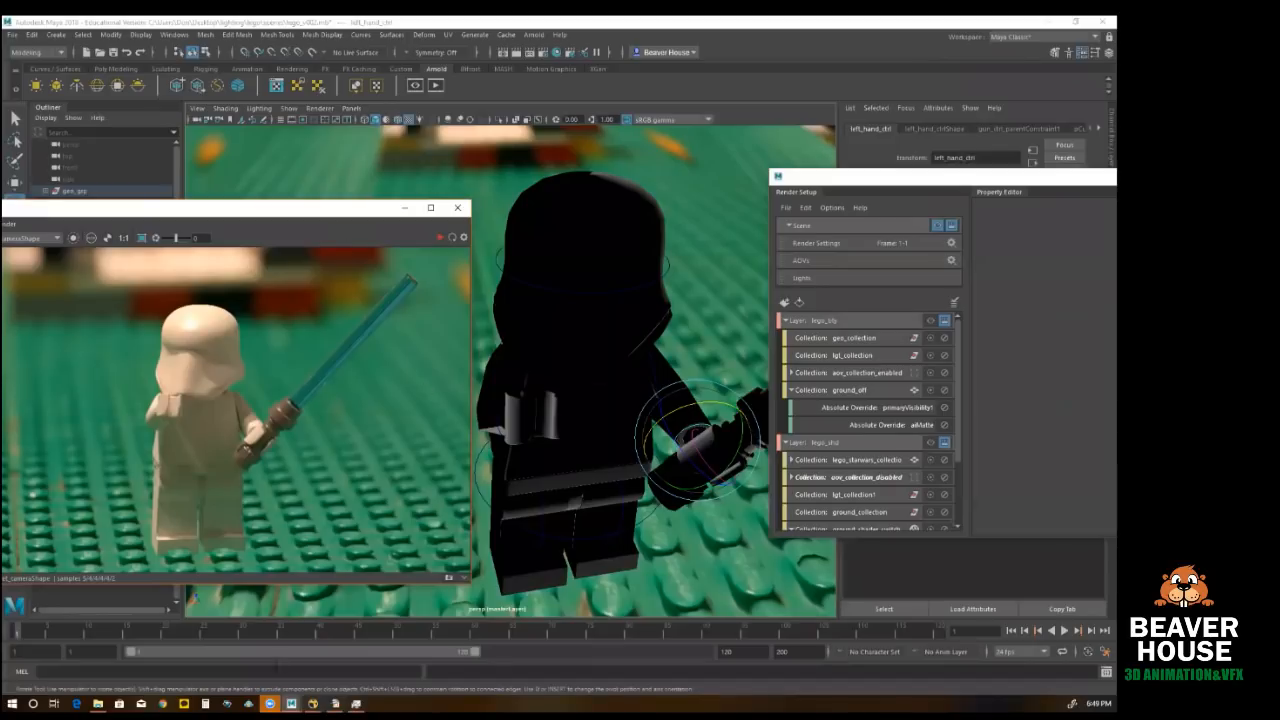
# Step: Switch to the Impress presentation and show slide 8, which compares Flat, Paramount, Split, Rembrant and Spooky Lighting
pyautogui.click(336, 703)
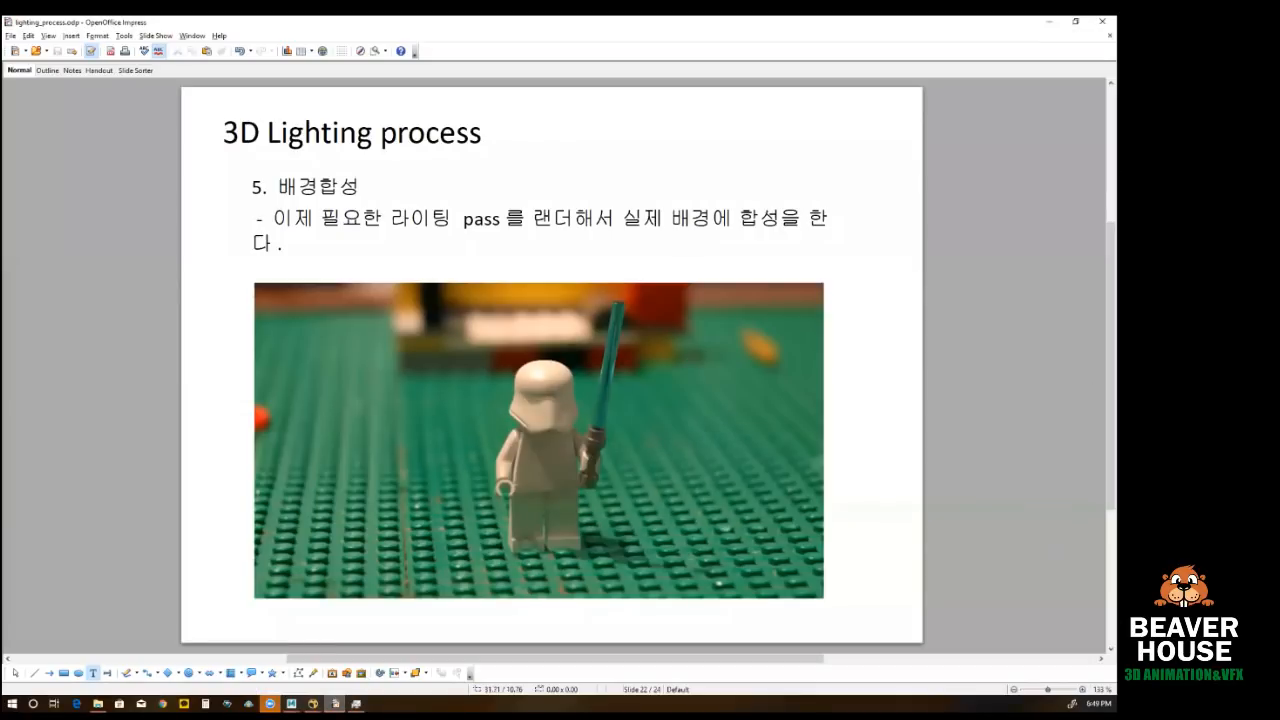
pyautogui.click(18, 297)
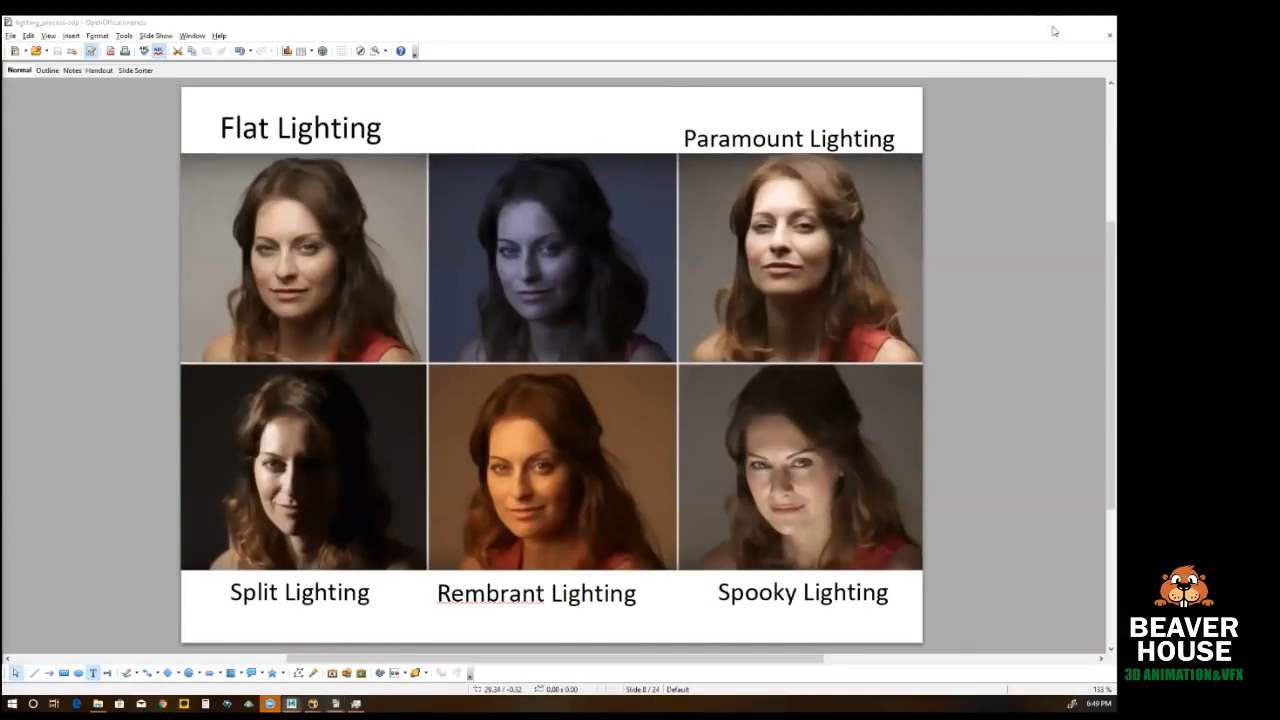
# Step: Glance at the Maya scene, return to the presentation and go back to the Outside Set Lighting slide
pyautogui.click(1049, 22)
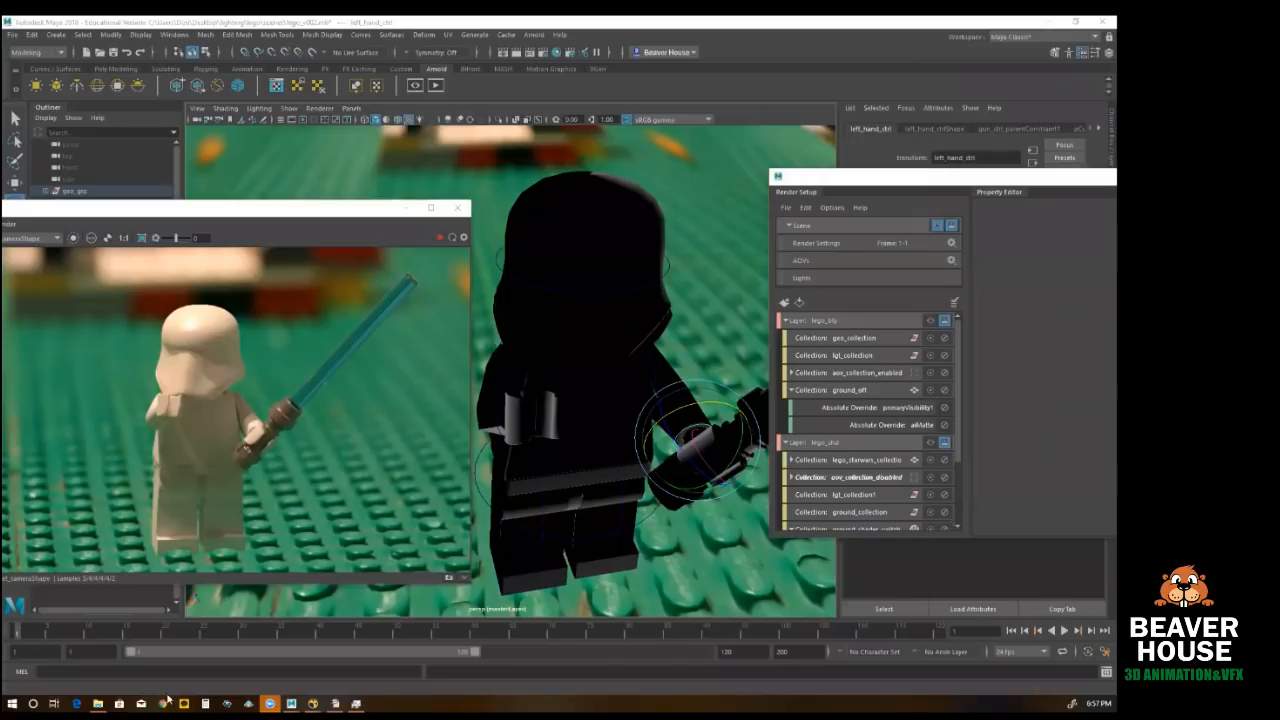
pyautogui.click(336, 703)
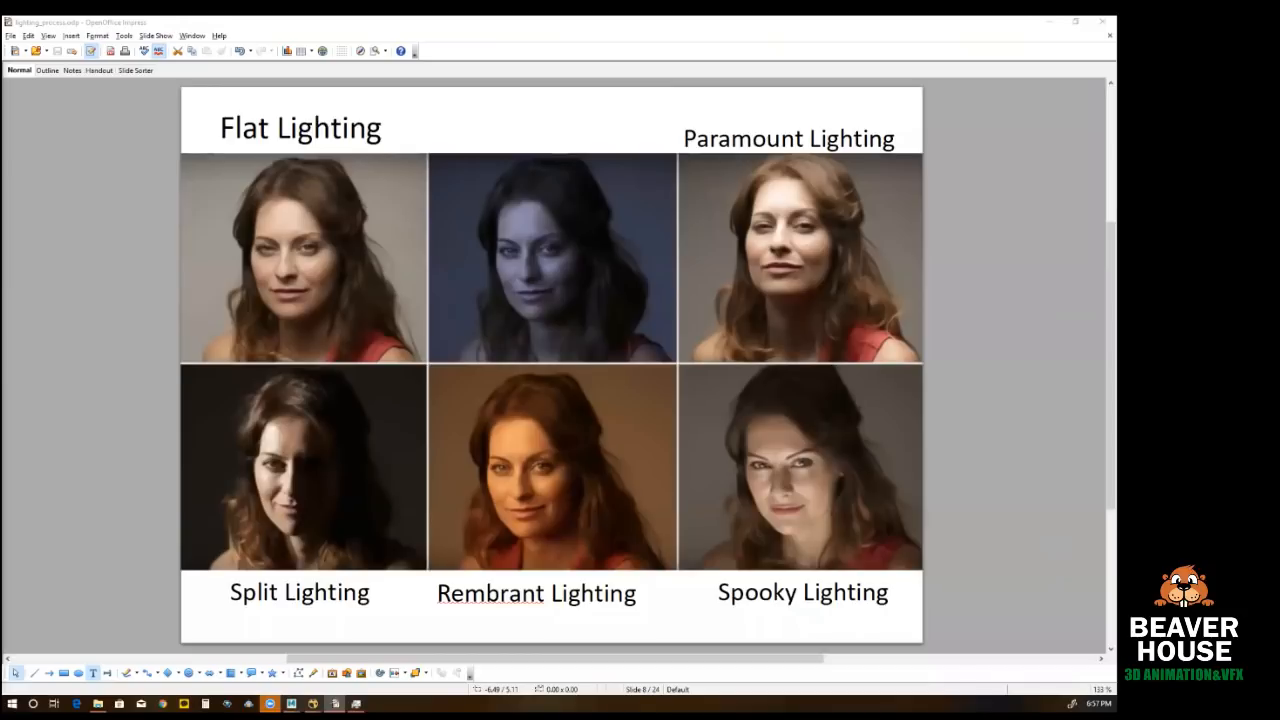
pyautogui.press('pageup')
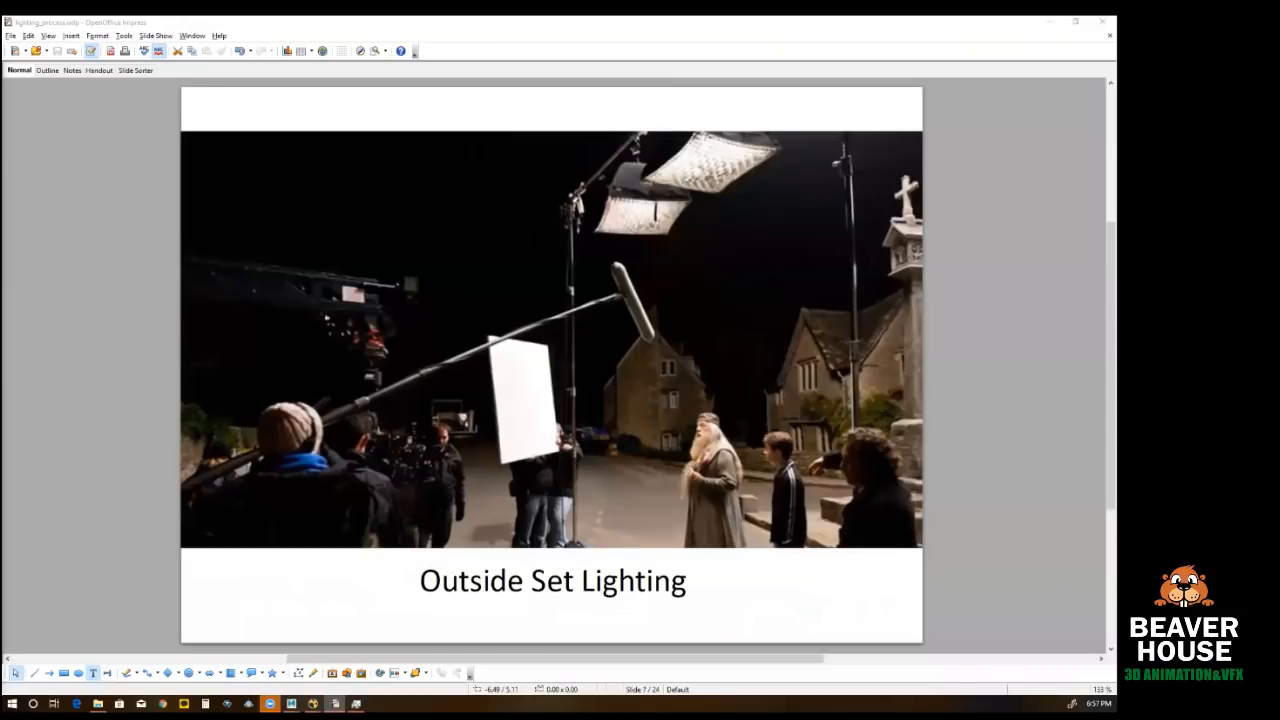